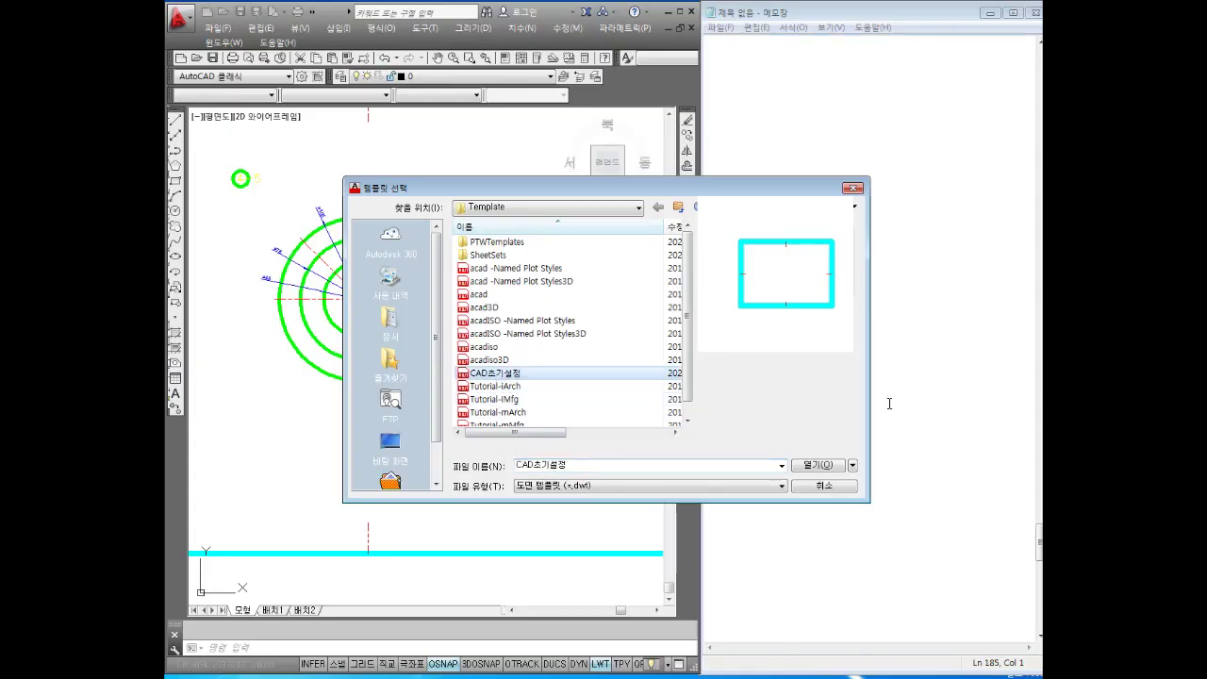
- Zoom and pan the new CAD초기설정 drawing so its cyan border is centred
{"action": "scroll", "coordinate": [403, 299], "scroll_direction": "down", "scroll_amount": 4}
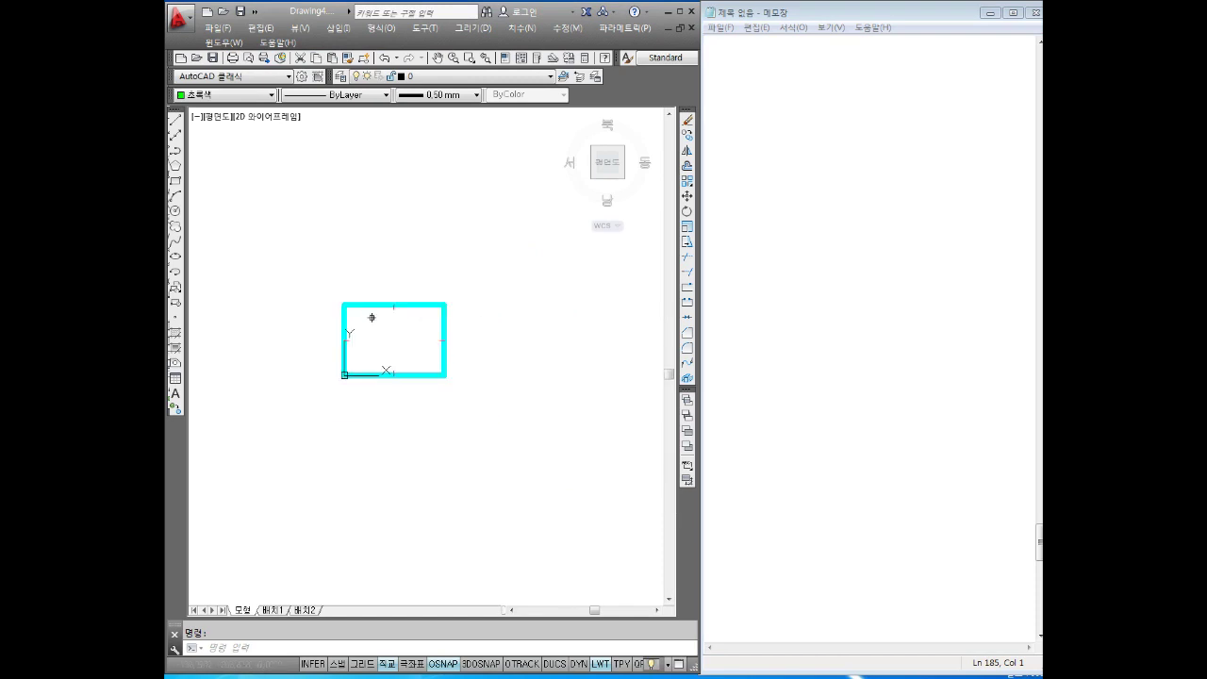
{"action": "scroll", "coordinate": [455, 401], "scroll_direction": "up", "scroll_amount": 2}
{"action": "scroll", "coordinate": [456, 401], "scroll_direction": "up", "scroll_amount": 2}
{"action": "scroll", "coordinate": [415, 332], "scroll_direction": "up", "scroll_amount": 2}
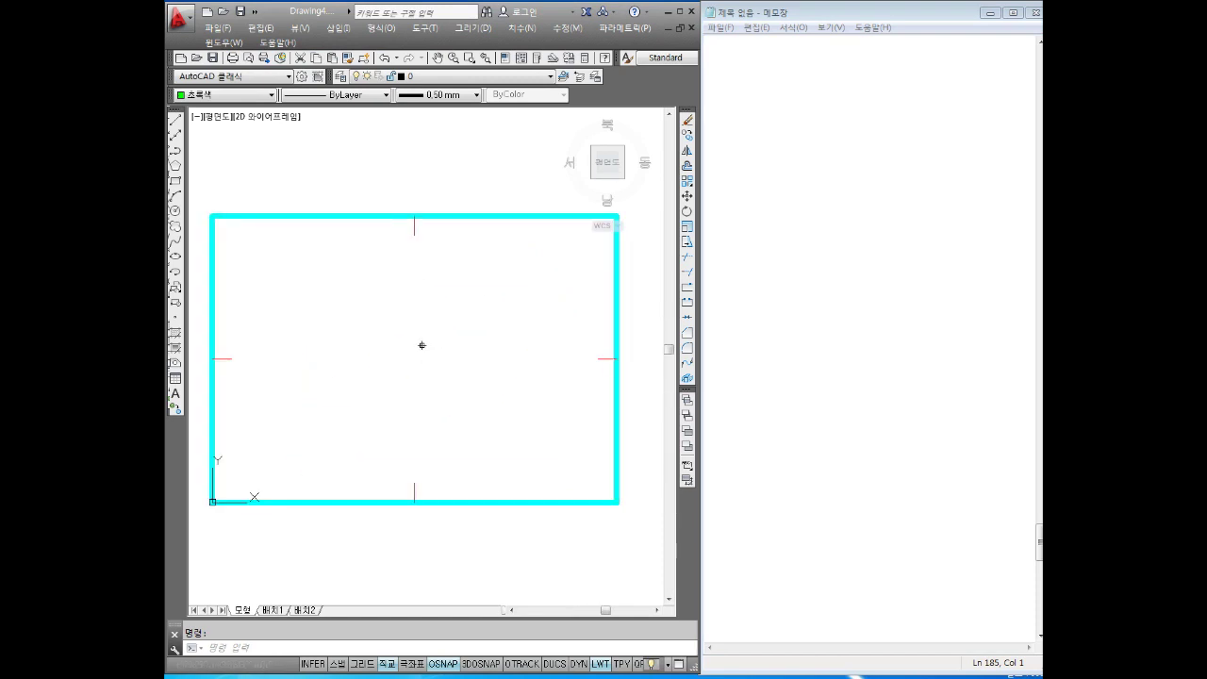
{"action": "middle_click_drag", "start_coordinate": [426, 348], "coordinate": [443, 343]}
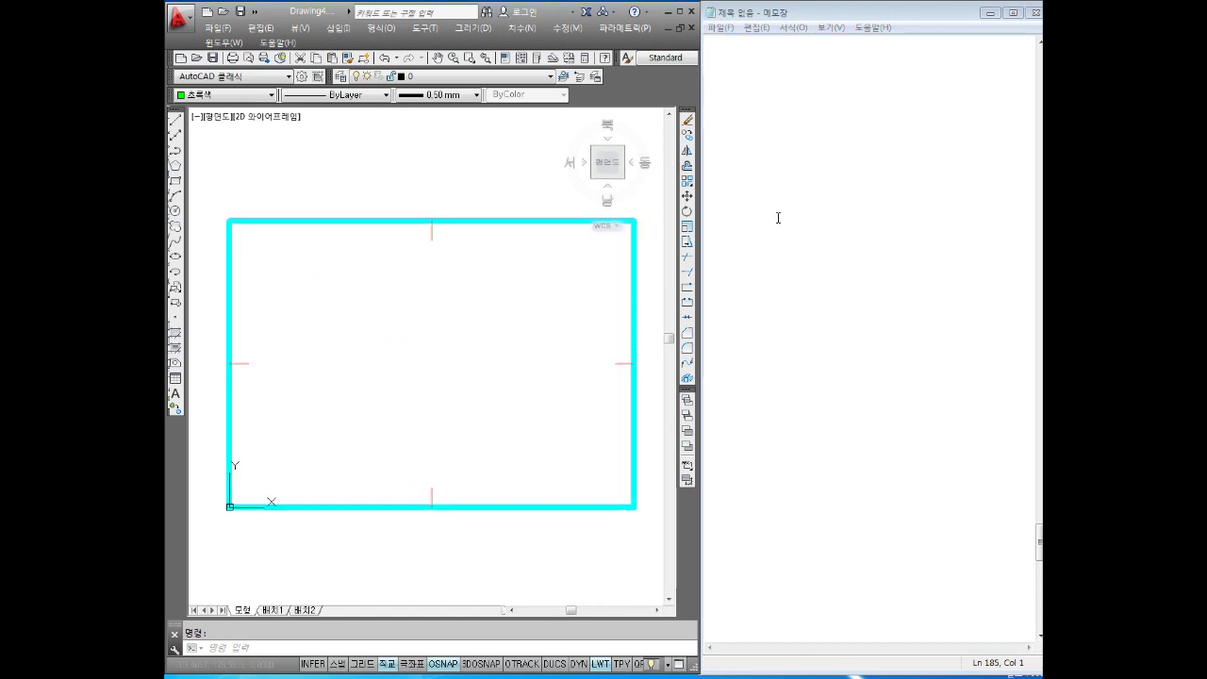
- Write the notes 직경 19 and 반경값 32.5 in Korean in Notepad
{"action": "left_click", "coordinate": [787, 129]}
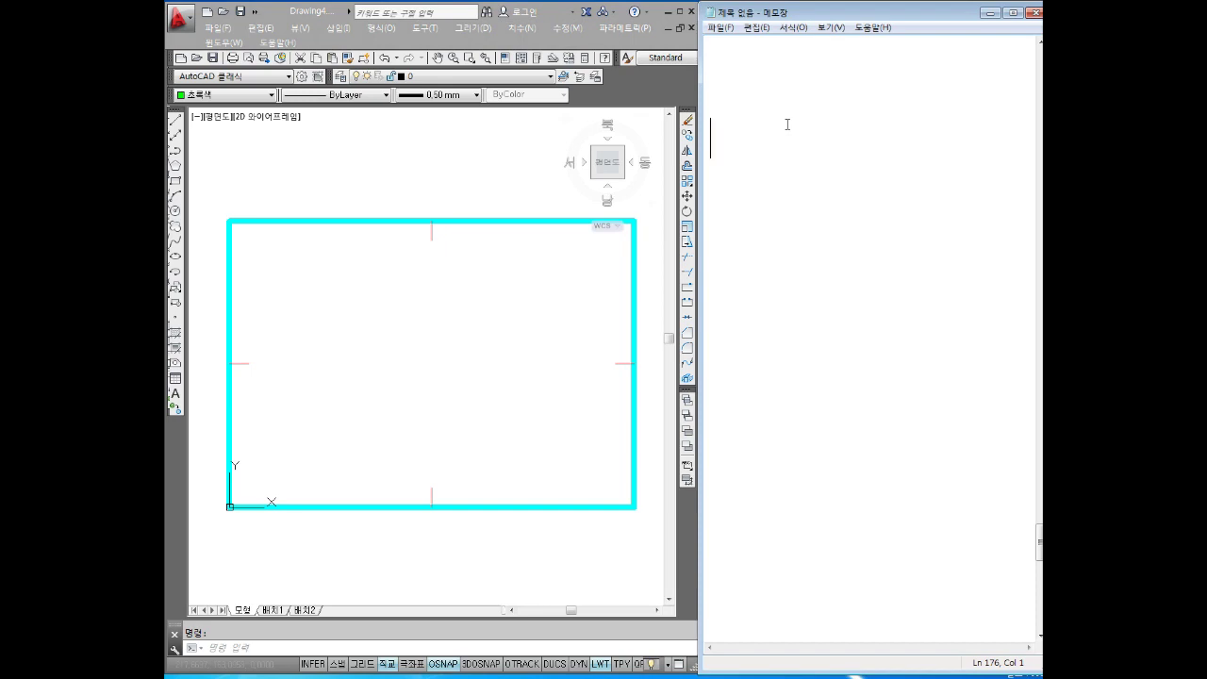
{"action": "type", "text": "WL"}
{"action": "key", "text": "BackSpace"}
{"action": "key", "text": "BackSpace"}
{"action": "key", "text": "Hangul"}
{"action": "type", "text": "직경19"}
{"action": "key", "text": "Return"}
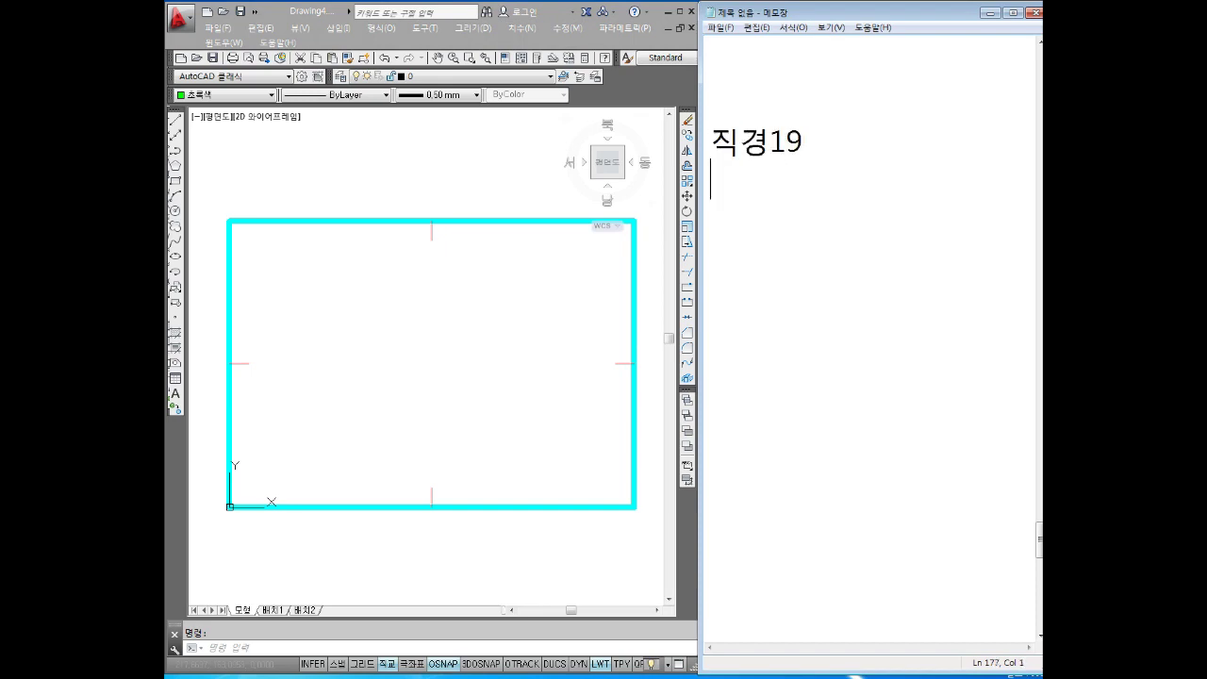
{"action": "type", "text": "반겨"}
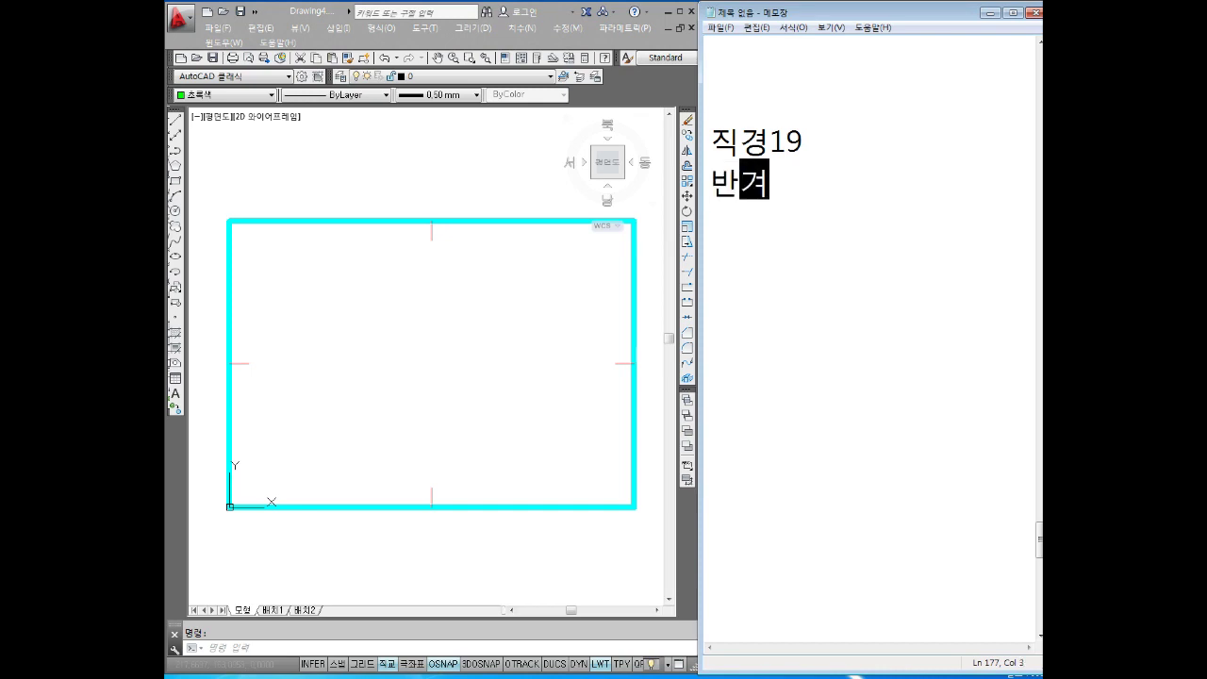
{"action": "type", "text": "경값3"}
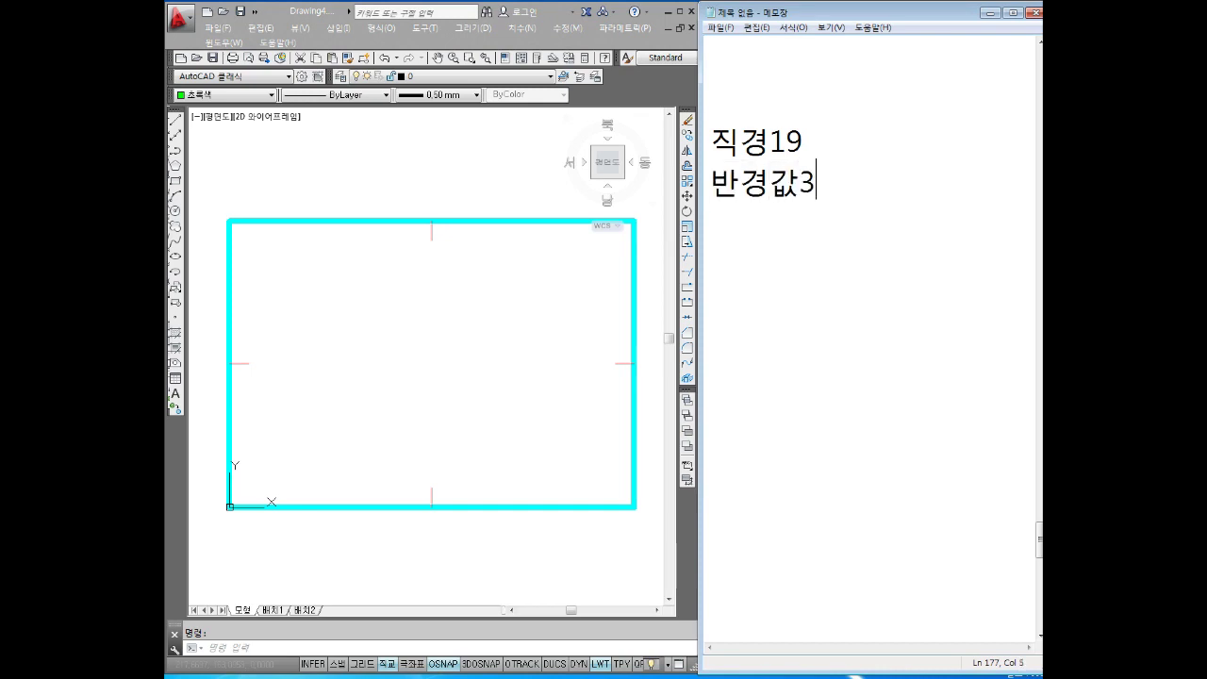
{"action": "type", "text": "2.5"}
{"action": "key", "text": "Left"}
{"action": "key", "text": "Left"}
{"action": "key", "text": "Left"}
{"action": "key", "text": "Left"}
{"action": "key", "text": "Up"}
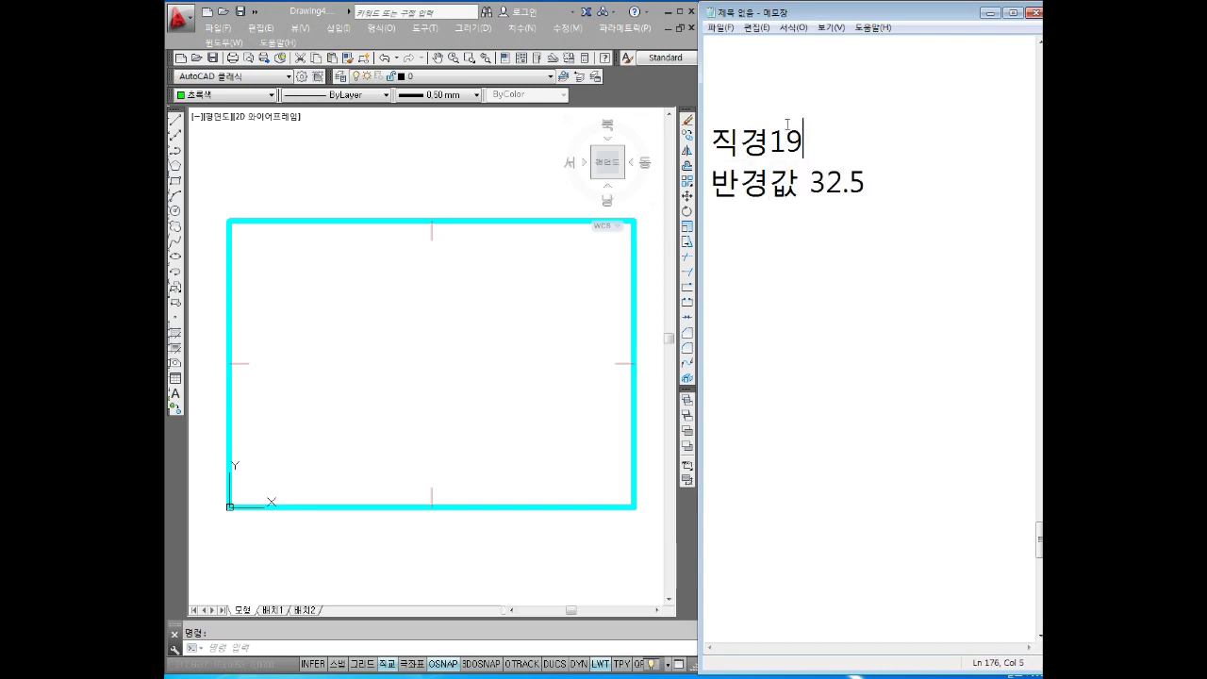
{"action": "key", "text": "Left"}
{"action": "key", "text": "Left"}
{"action": "key", "text": "Down"}
{"action": "key", "text": "Down"}
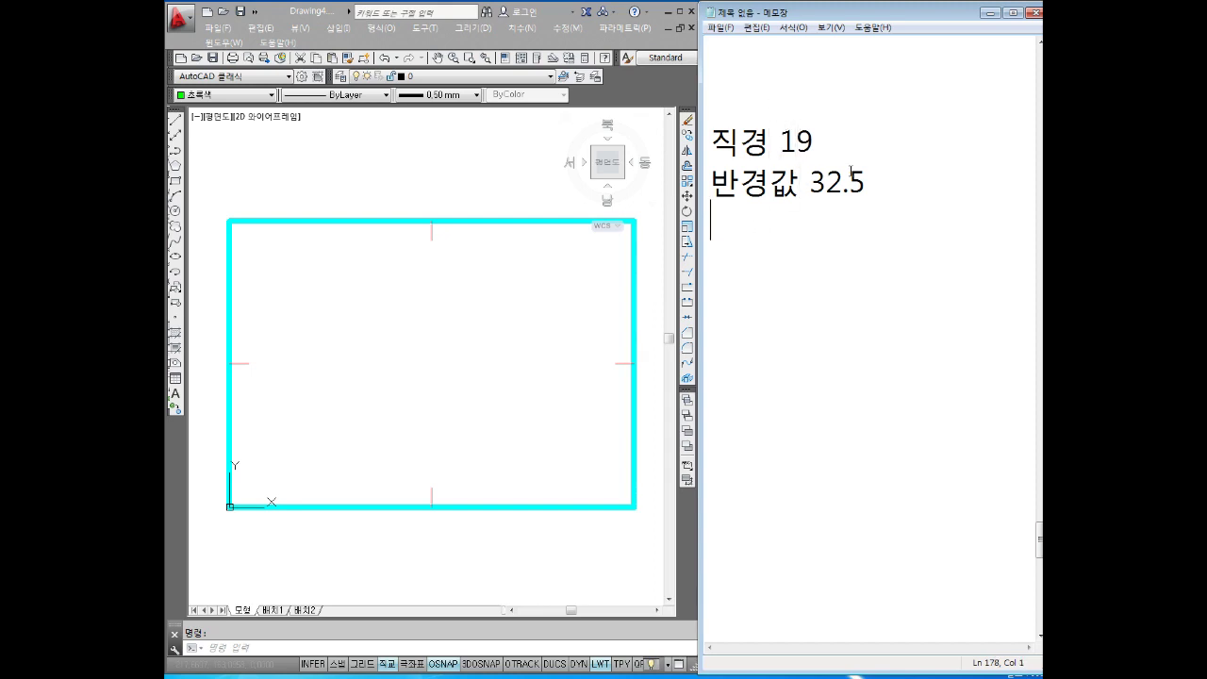
- Add the radius circle steps: C엔터, 임의점 클릭, 32.5엔터
{"action": "left_click", "coordinate": [913, 183]}
{"action": "key", "text": "Return"}
{"action": "key", "text": "Return"}
{"action": "type", "text": "C엔"}
{"action": "type", "text": "터"}
{"action": "key", "text": "Return"}
{"action": "type", "text": "이"}
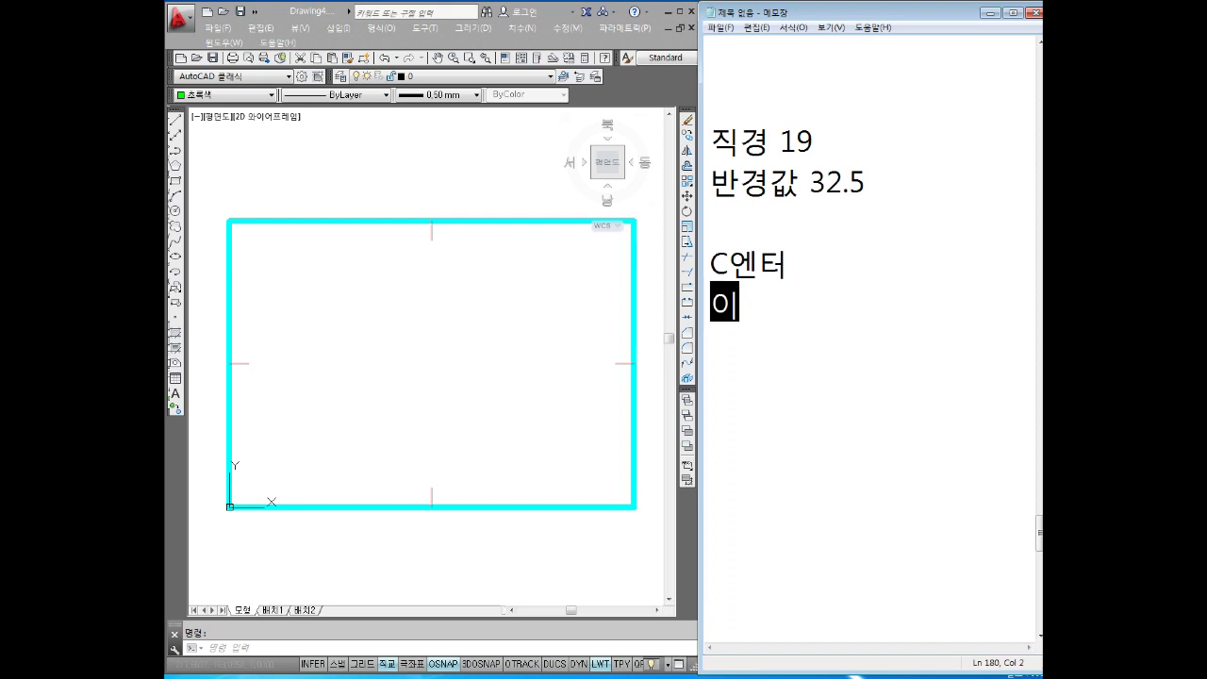
{"action": "type", "text": "ㅁ의점 ㅋ클릭"}
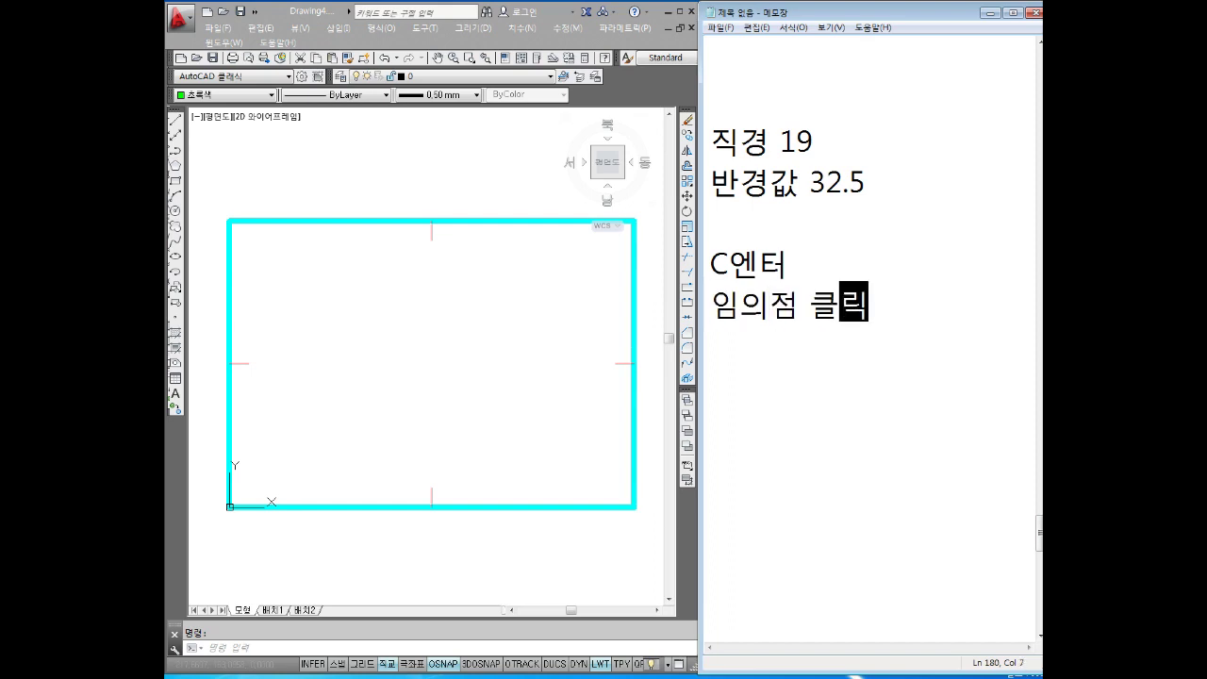
{"action": "key", "text": "Return"}
{"action": "type", "text": "32.5"}
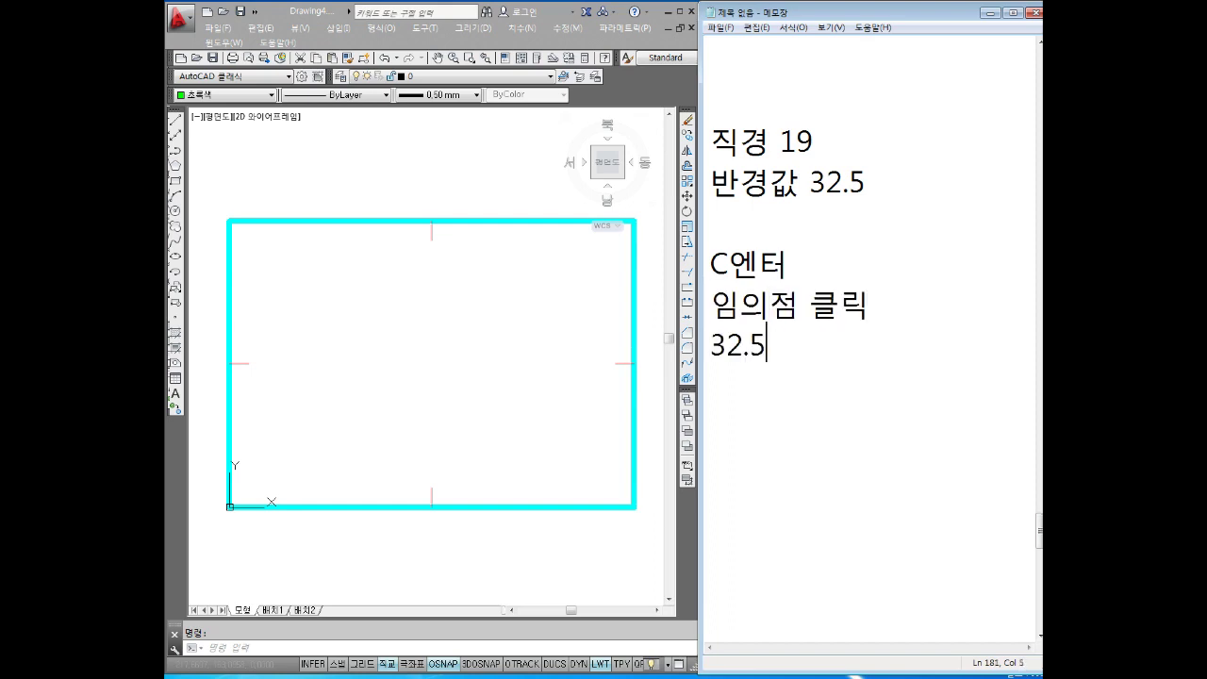
{"action": "type", "text": "엔터"}
{"action": "key", "text": "Return"}
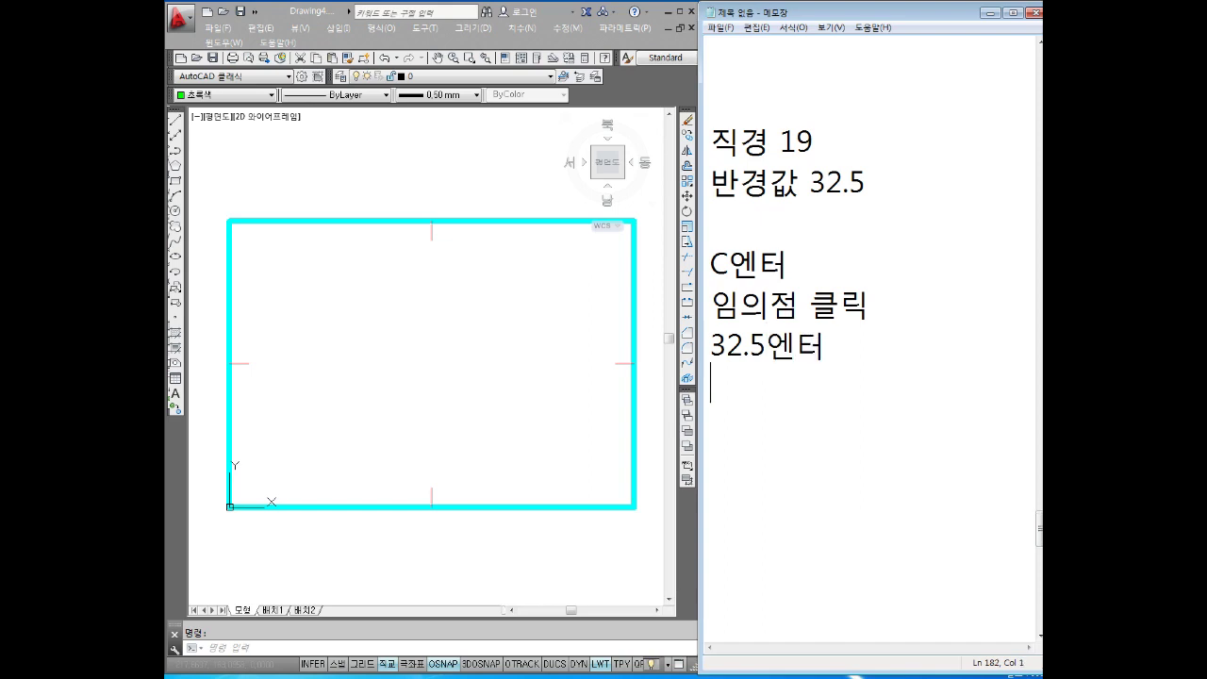
- Add a dashed separator, then the diameter steps D엔터 and 19
{"action": "type", "text": "--------------"}
{"action": "key", "text": "Return"}
{"action": "type", "text": "D엔터"}
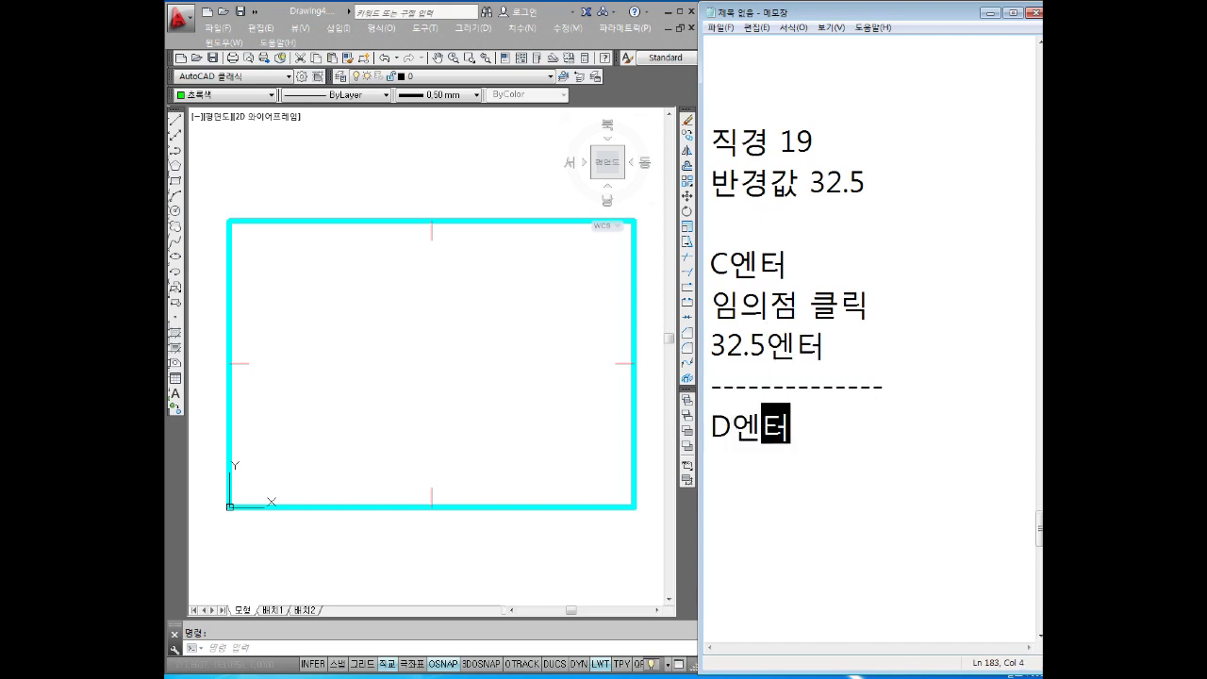
{"action": "key", "text": "Return"}
{"action": "type", "text": "19"}
{"action": "key", "text": "Return"}
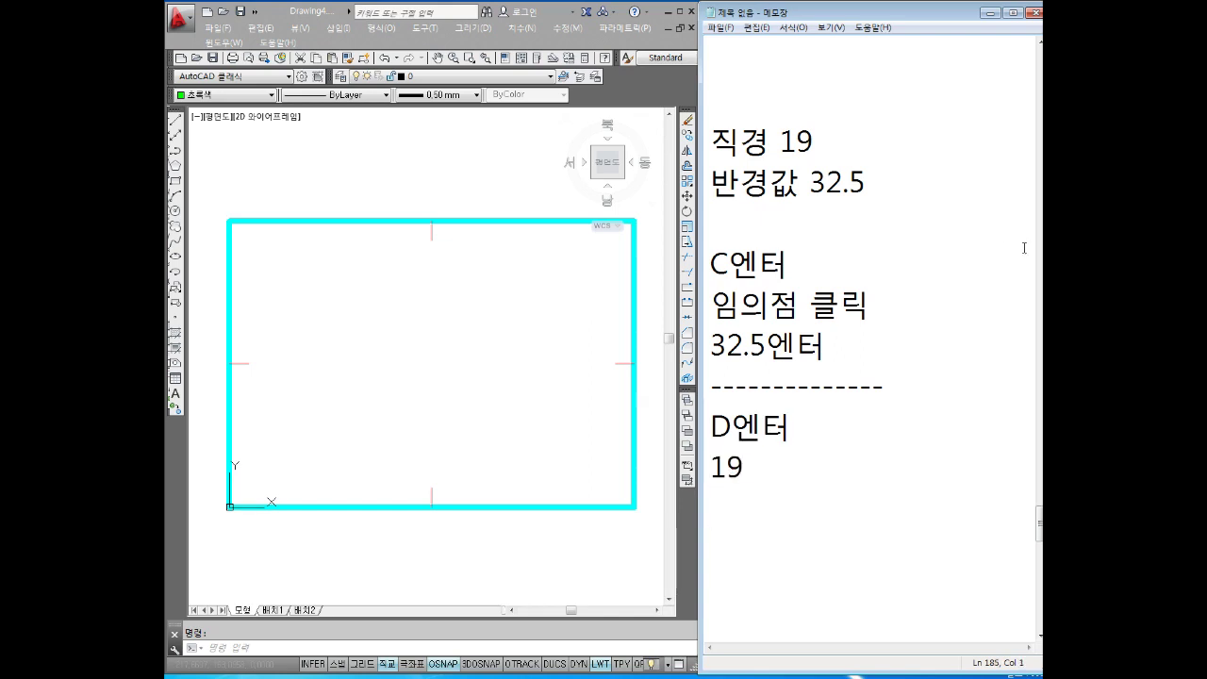
- Draw a circle of radius 32.5 inside the border
{"action": "left_click", "coordinate": [406, 429]}
{"action": "key", "text": "Escape"}
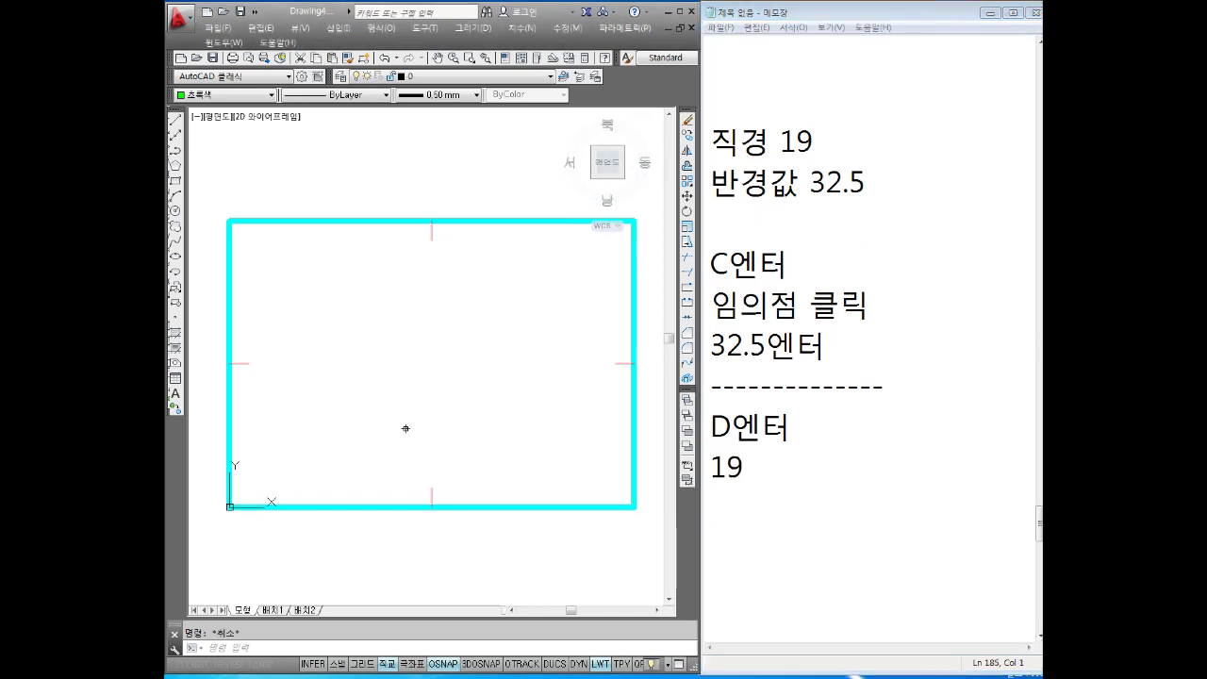
{"action": "type", "text": "c"}
{"action": "key", "text": "Return"}
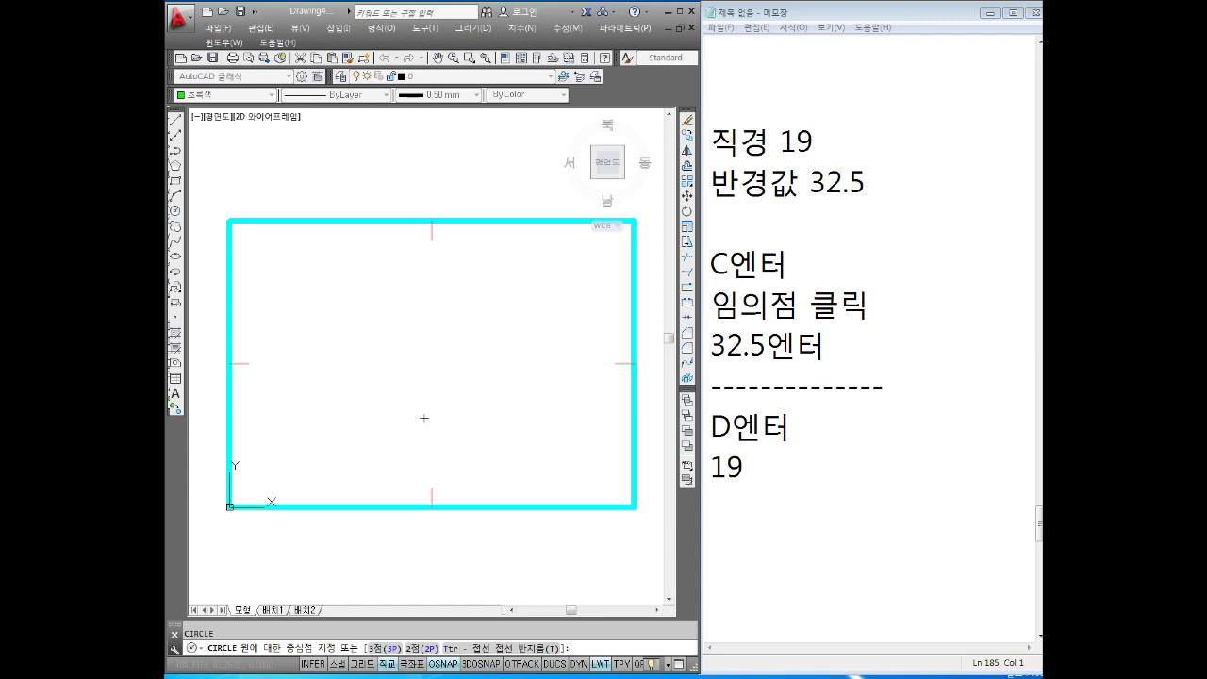
{"action": "left_click", "coordinate": [423, 416]}
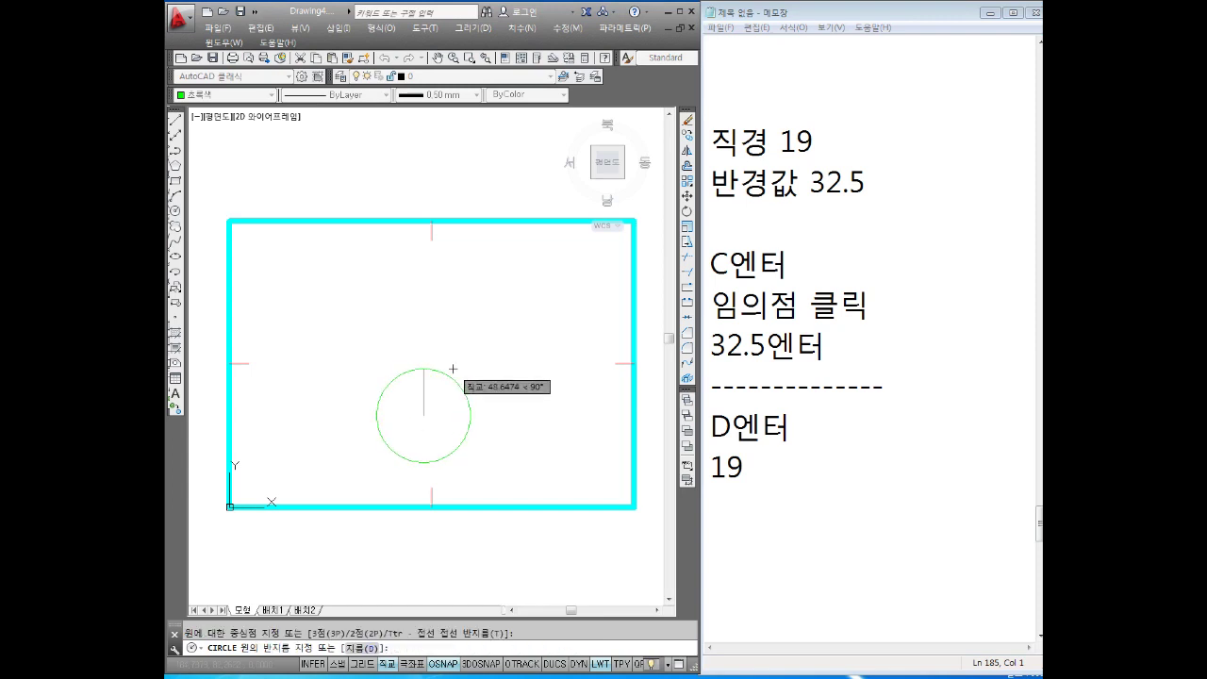
{"action": "type", "text": "32.5"}
{"action": "key", "text": "Return"}
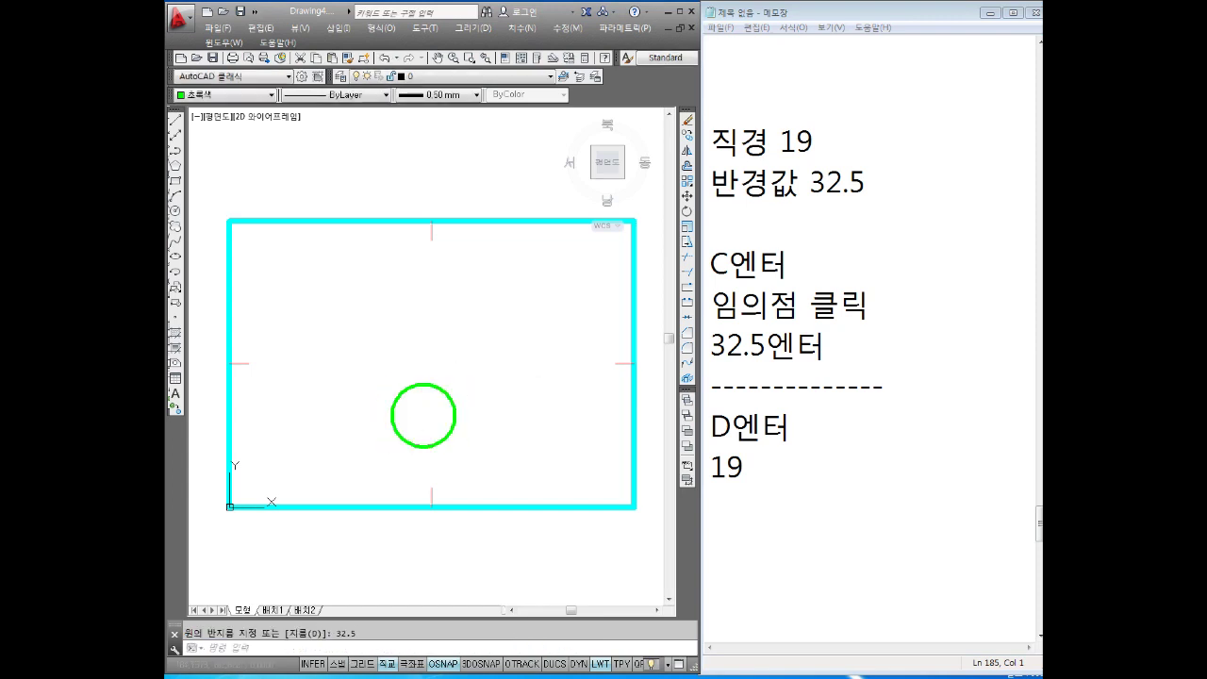
- Draw a concentric inner circle of diameter 19 on the same centre
{"action": "key", "text": "Return"}
{"action": "scroll", "coordinate": [424, 423], "scroll_direction": "up", "scroll_amount": 2}
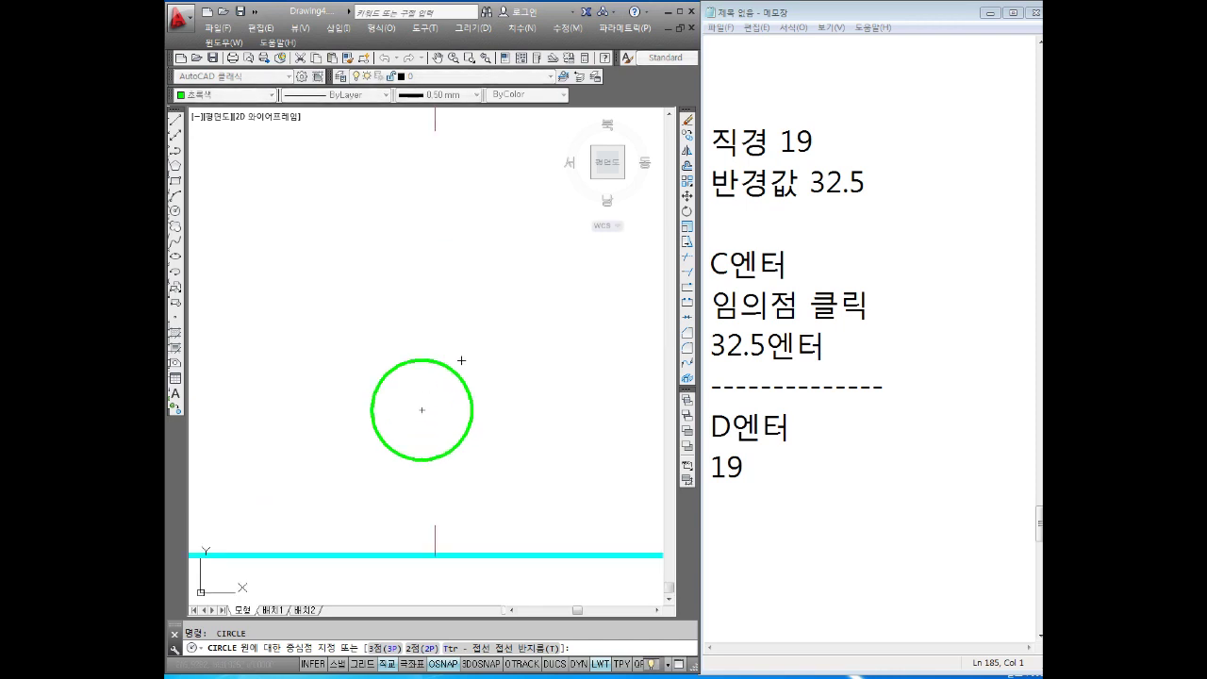
{"action": "left_click", "coordinate": [421, 410]}
{"action": "type", "text": "D"}
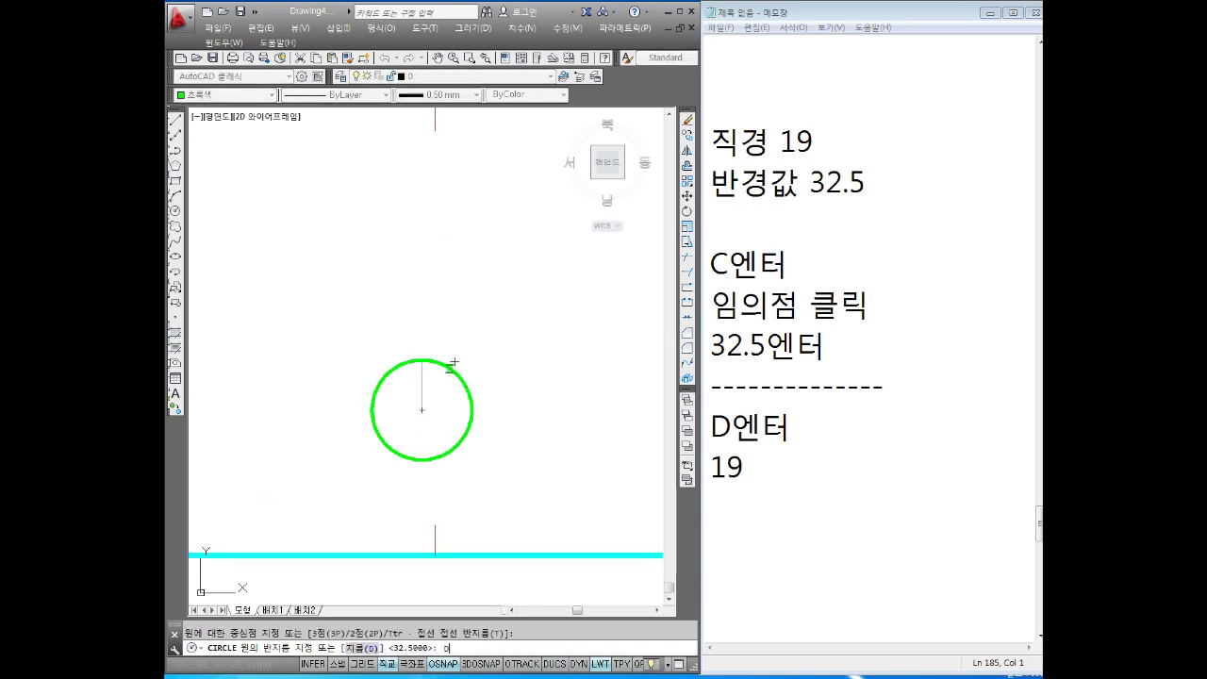
{"action": "key", "text": "Return"}
{"action": "type", "text": "19"}
{"action": "key", "text": "Return"}
{"action": "key", "text": "Escape"}
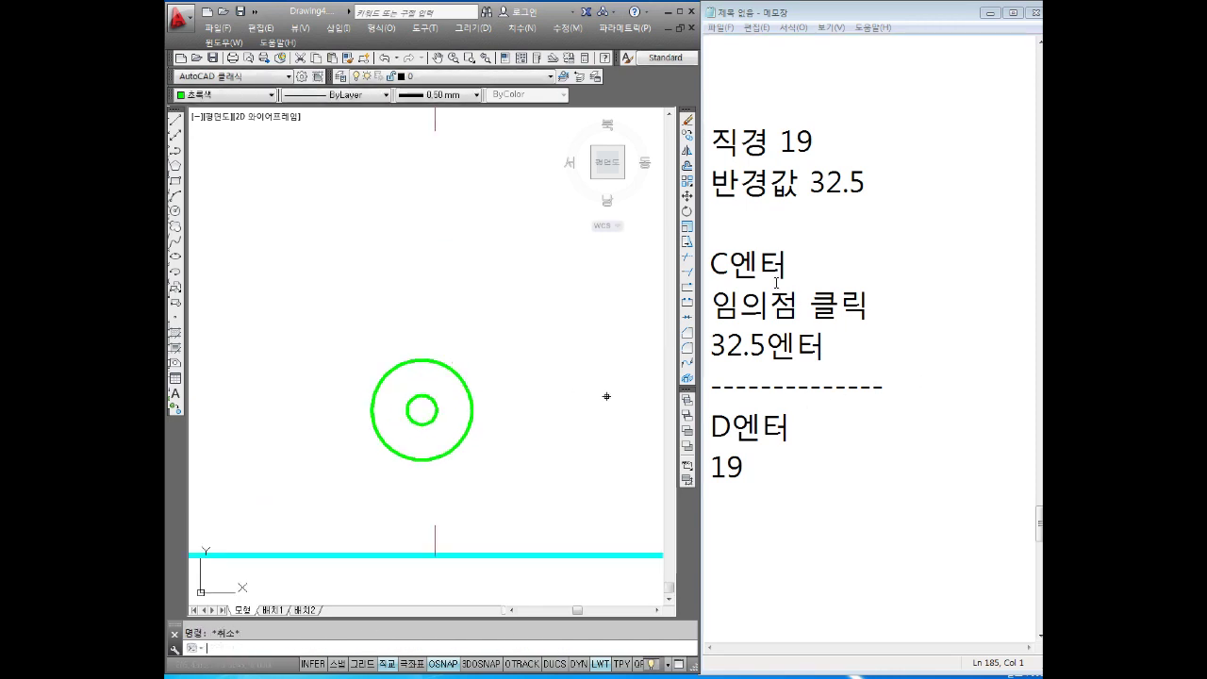
{"action": "left_click", "coordinate": [769, 500]}
- Add the line 초록 실선 0.5 between two dashed separators in the notes
{"action": "type", "text": "*-"}
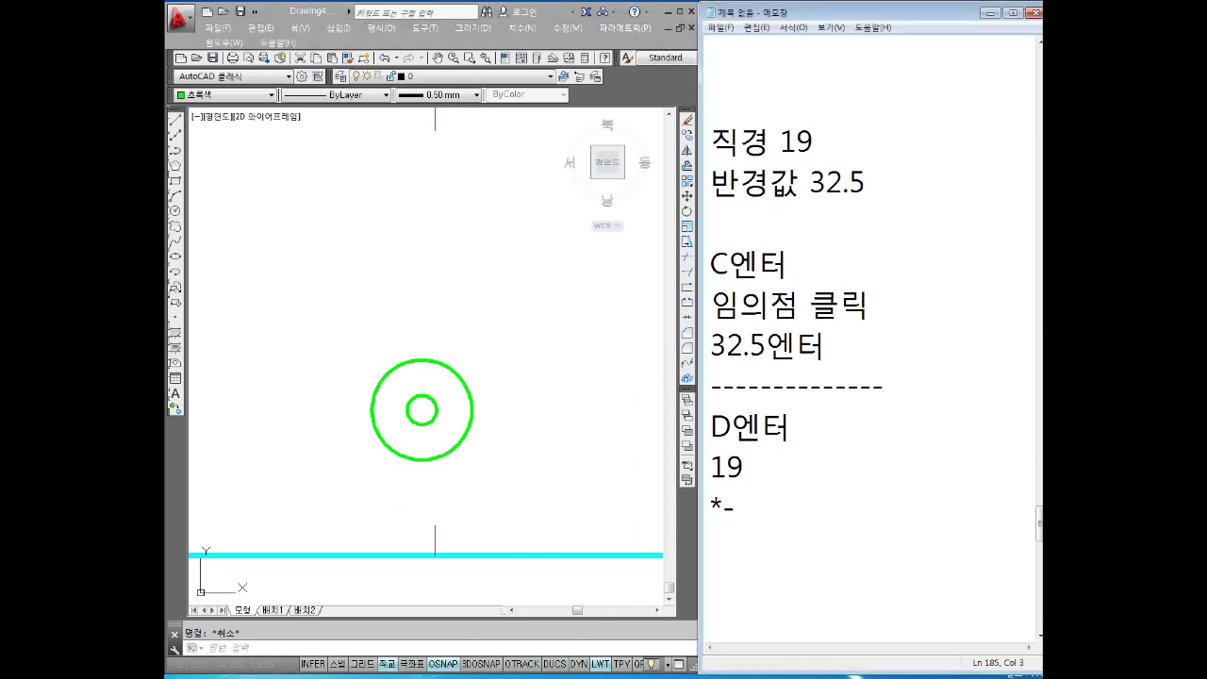
{"action": "key", "text": "BackSpace"}
{"action": "key", "text": "BackSpace"}
{"action": "type", "text": "------"}
{"action": "type", "text": "---------"}
{"action": "key", "text": "Return"}
{"action": "type", "text": "초록 "}
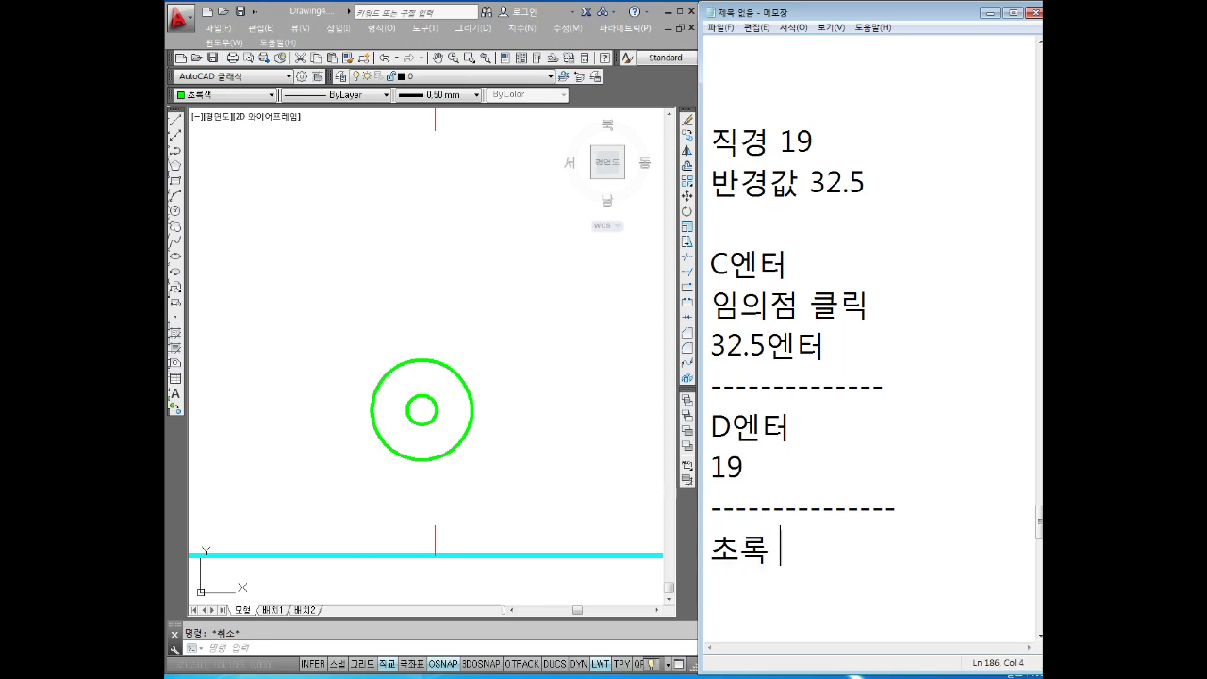
{"action": "type", "text": "ㅅ"}
{"action": "type", "text": "ㅣㄹ"}
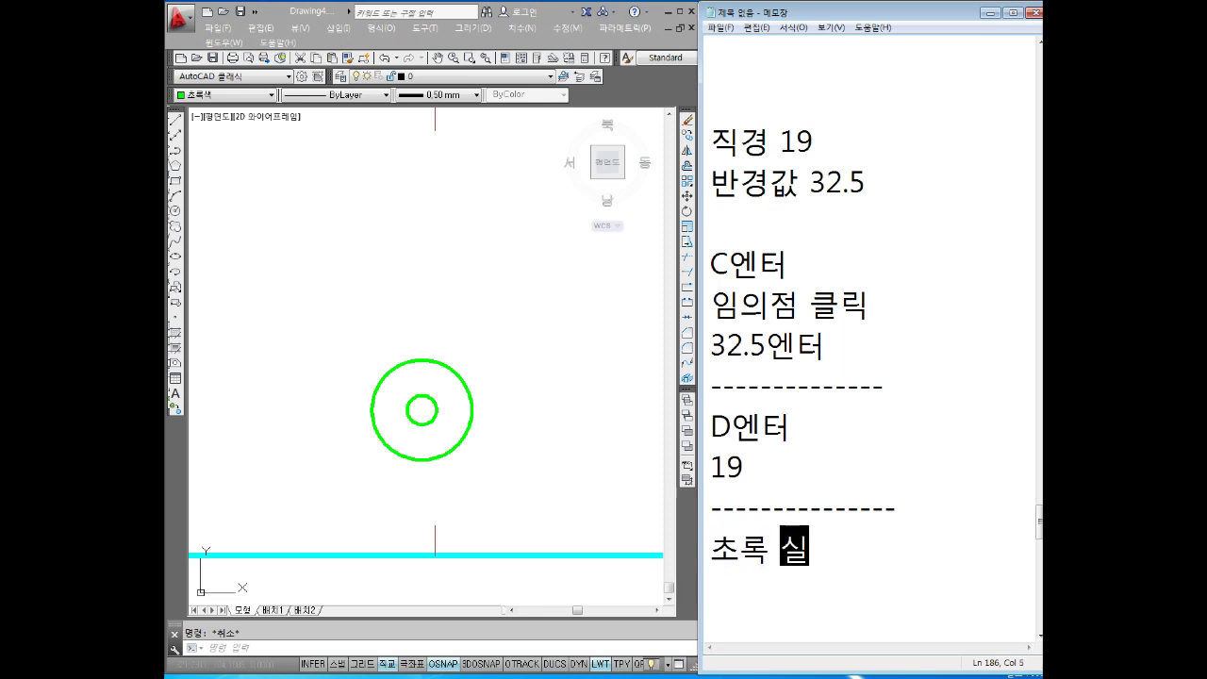
{"action": "type", "text": "선 0.5"}
{"action": "key", "text": "Return"}
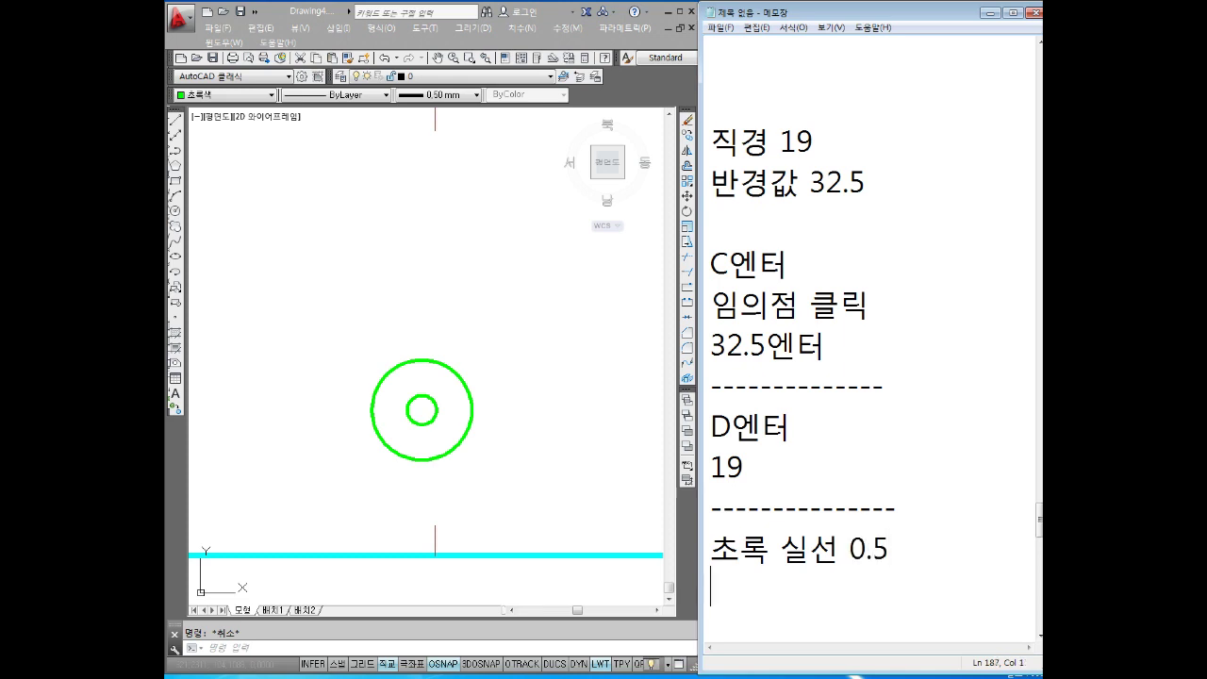
{"action": "type", "text": "------------------"}
{"action": "key", "text": "Return"}
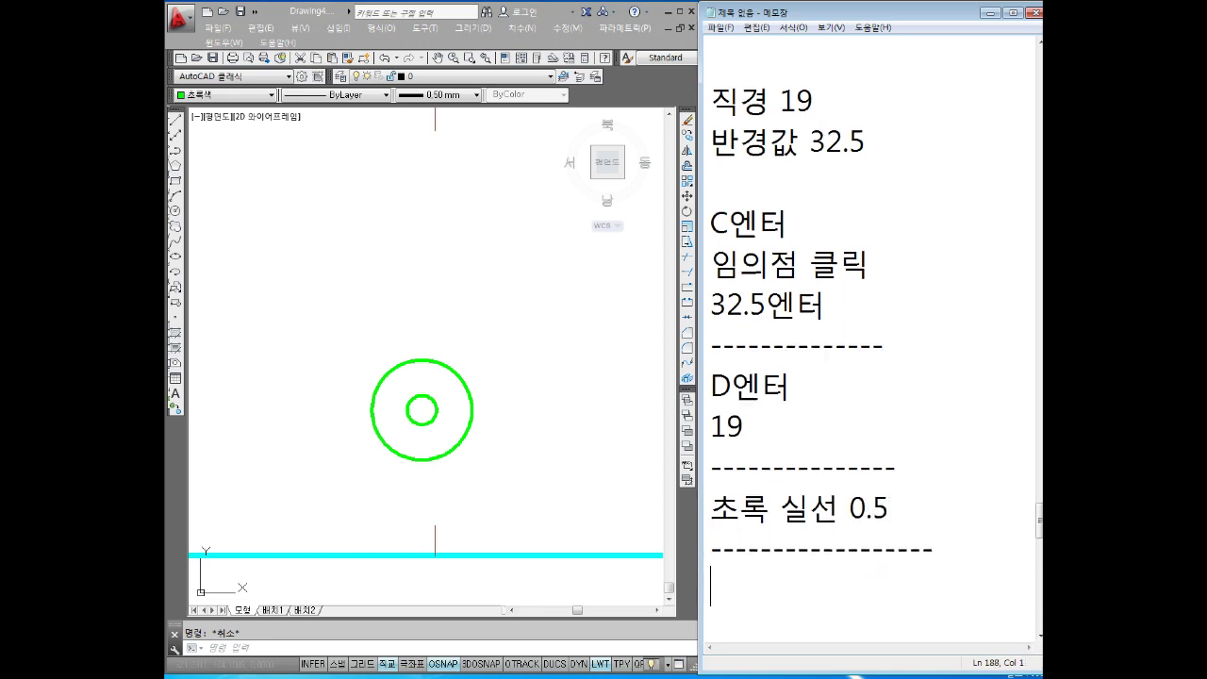
{"action": "key", "text": "Return"}
{"action": "key", "text": "Return"}
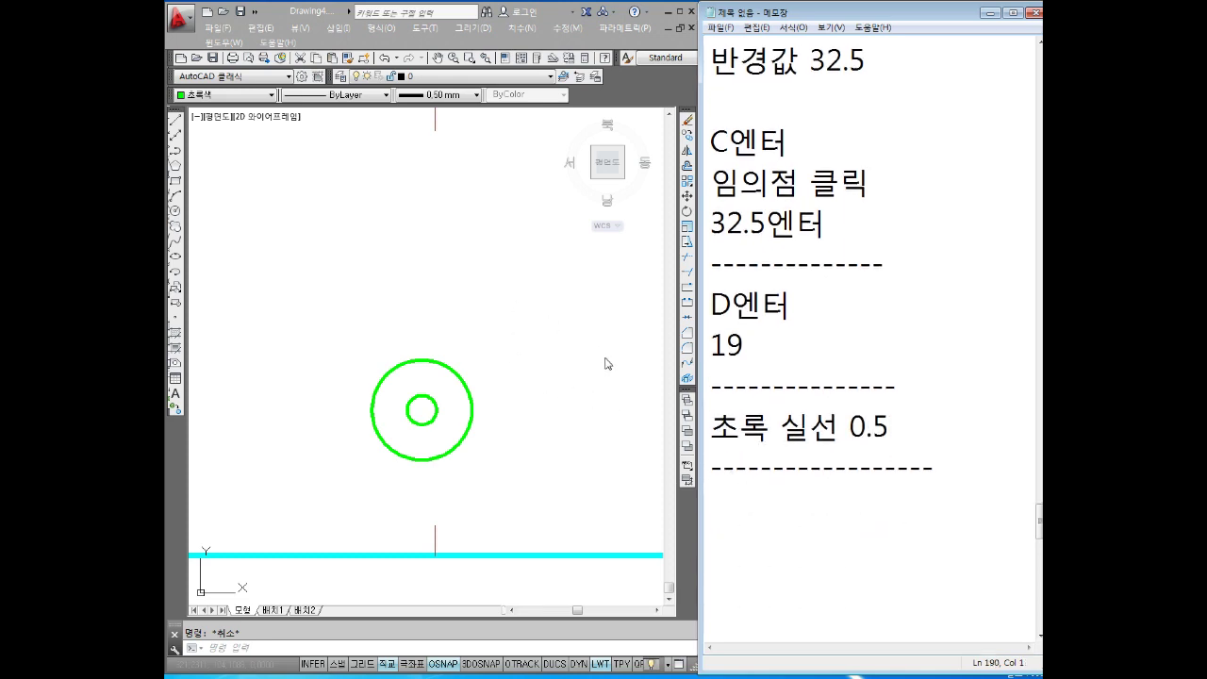
- Draw a radius-4 circle centred on the large circle's top quadrant
{"action": "left_click", "coordinate": [390, 432]}
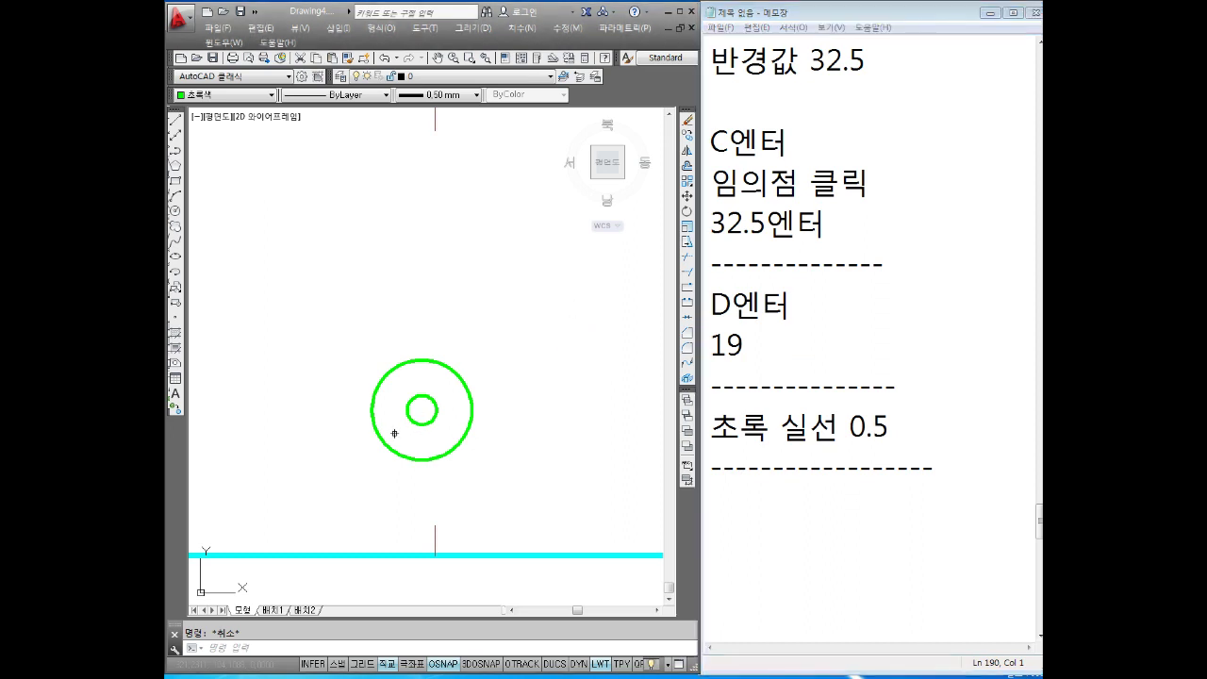
{"action": "scroll", "coordinate": [391, 432], "scroll_direction": "up", "scroll_amount": 2}
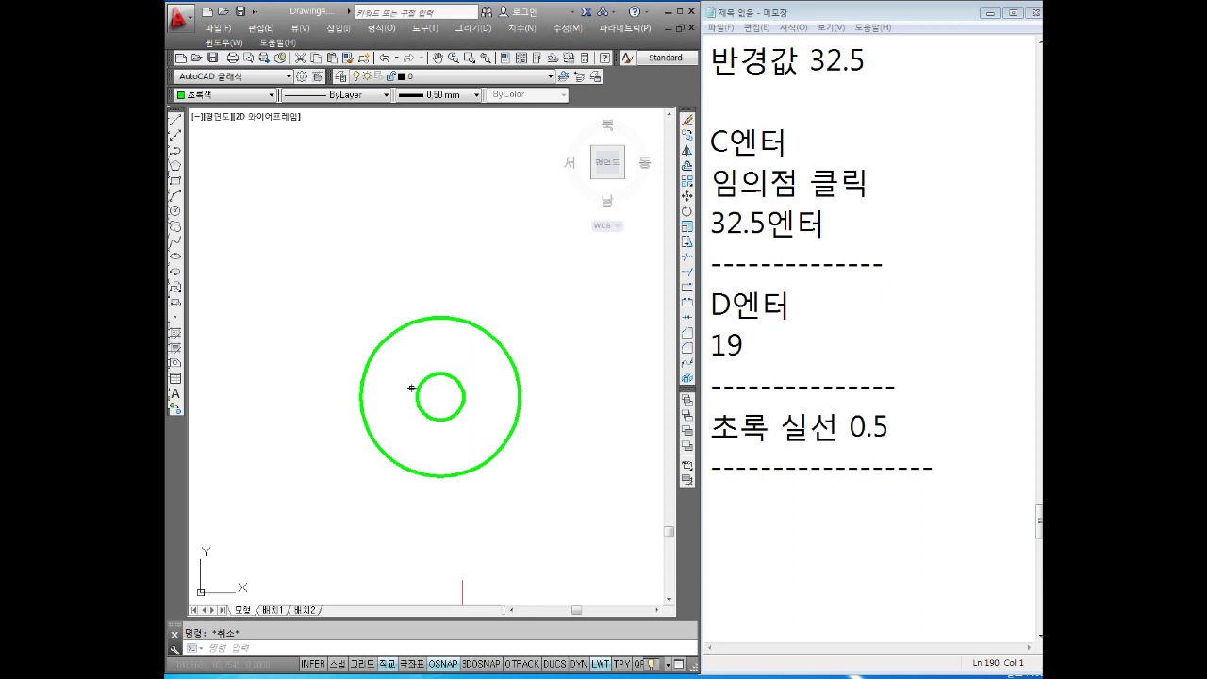
{"action": "scroll", "coordinate": [411, 388], "scroll_direction": "up", "scroll_amount": 2}
{"action": "type", "text": "c"}
{"action": "key", "text": "Return"}
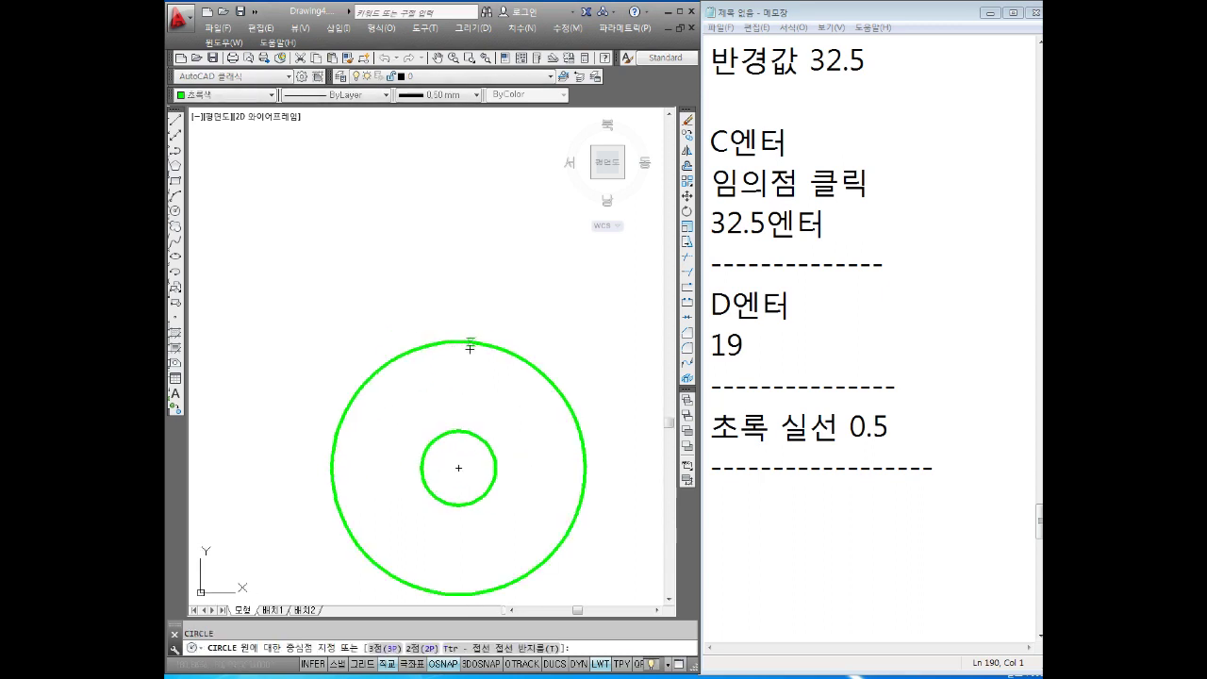
{"action": "left_click", "coordinate": [458, 342]}
{"action": "type", "text": "4"}
{"action": "key", "text": "Return"}
{"action": "key", "text": "Escape"}
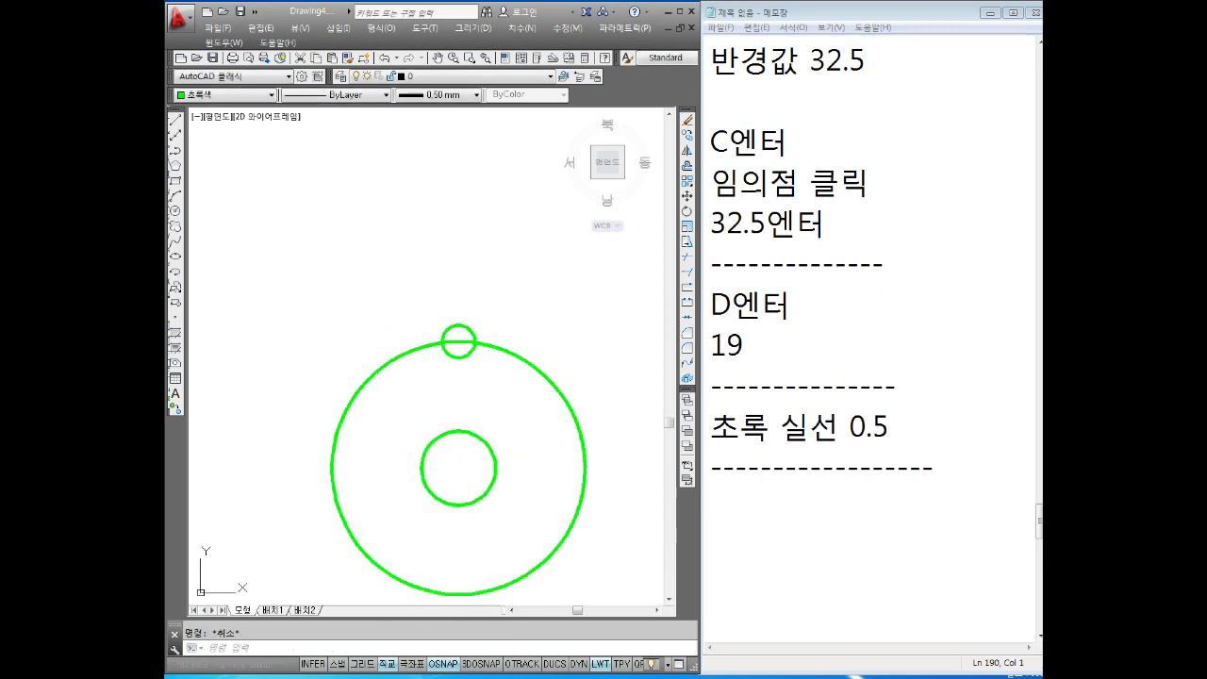
- Change the small circle's colour to Magenta
{"action": "left_click", "coordinate": [459, 325]}
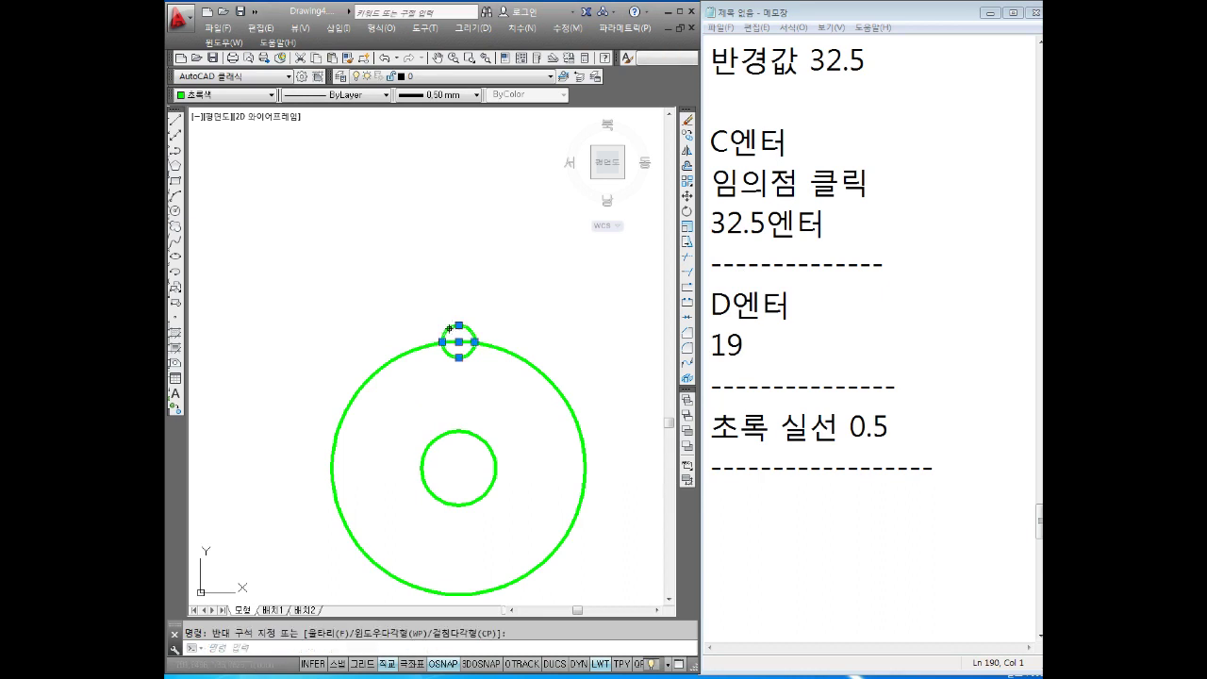
{"action": "left_click", "coordinate": [226, 94]}
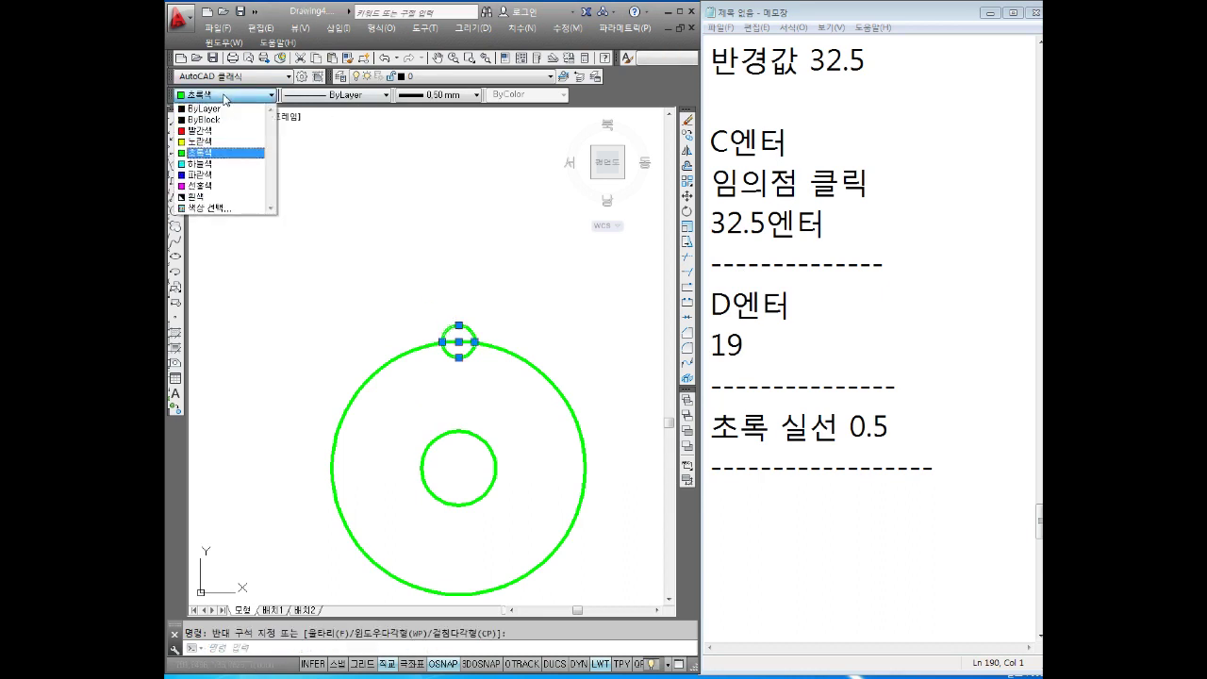
{"action": "left_click", "coordinate": [226, 186]}
{"action": "key", "text": "Escape"}
{"action": "left_click", "coordinate": [843, 504]}
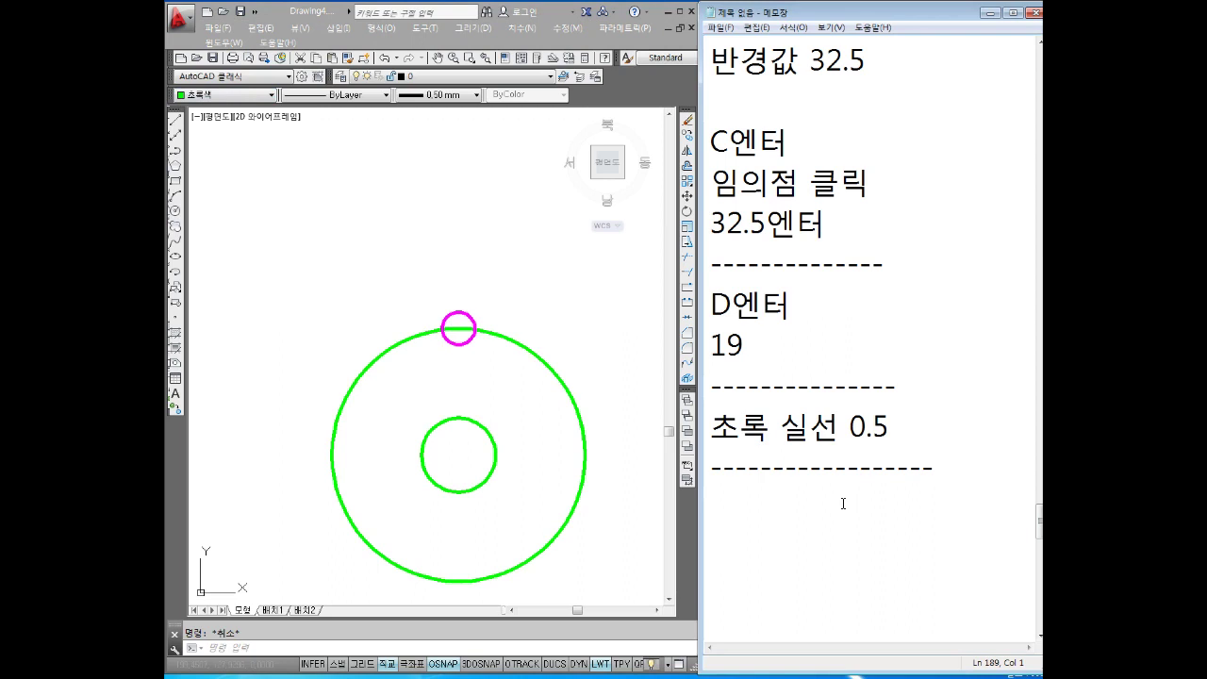
- Note the quadrant circle steps: C엔터, 사분점 클릭, 34.5엔터
{"action": "type", "text": "C "}
{"action": "type", "text": "o"}
{"action": "key", "text": "BackSpace"}
{"action": "key", "text": "BackSpace"}
{"action": "type", "text": "엔"}
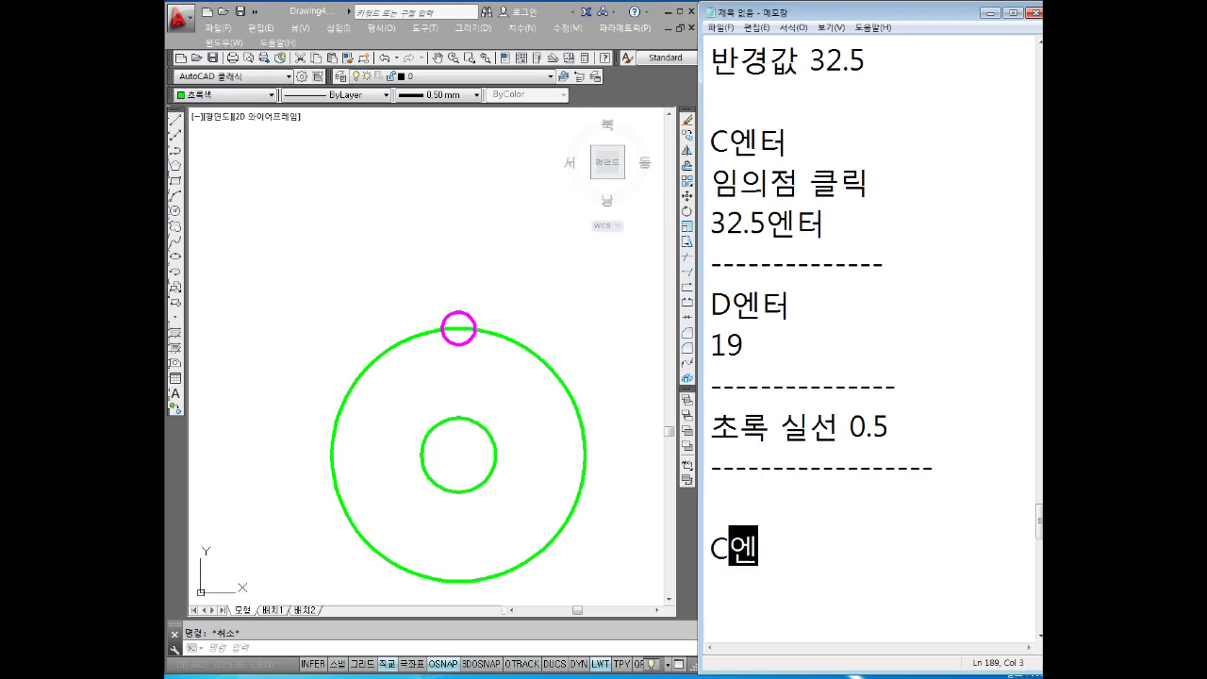
{"action": "type", "text": "ㅌ"}
{"action": "key", "text": "BackSpace"}
{"action": "type", "text": "터"}
{"action": "key", "text": "Return"}
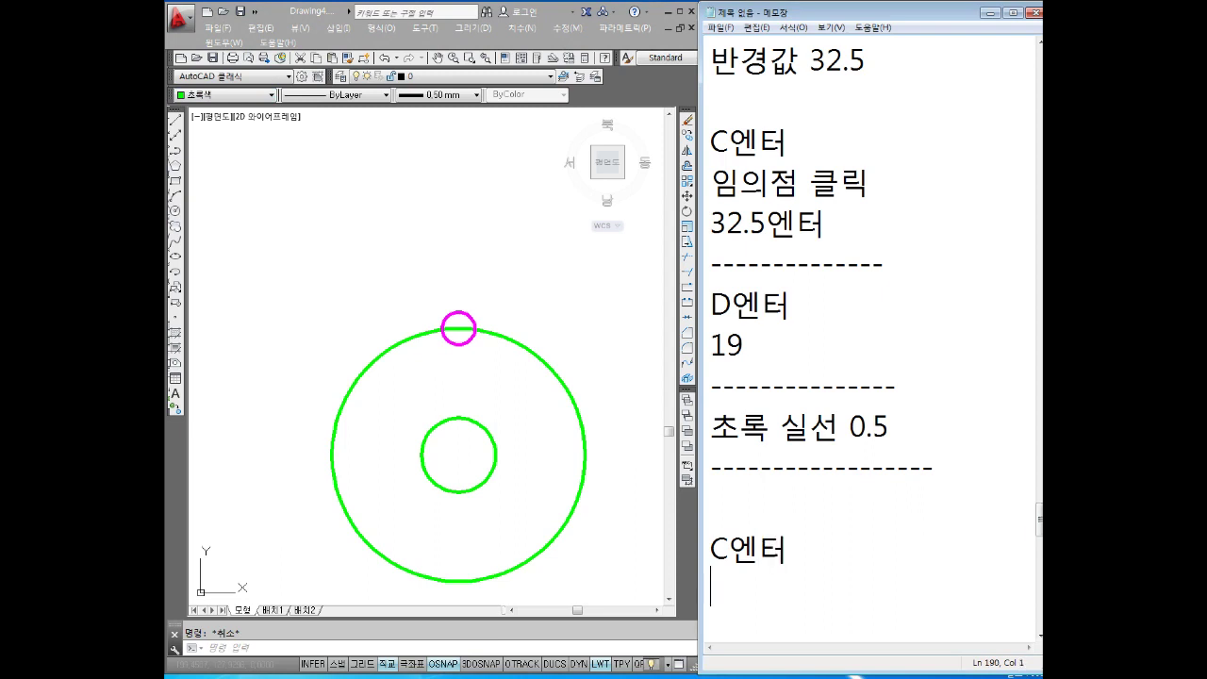
{"action": "type", "text": "사"}
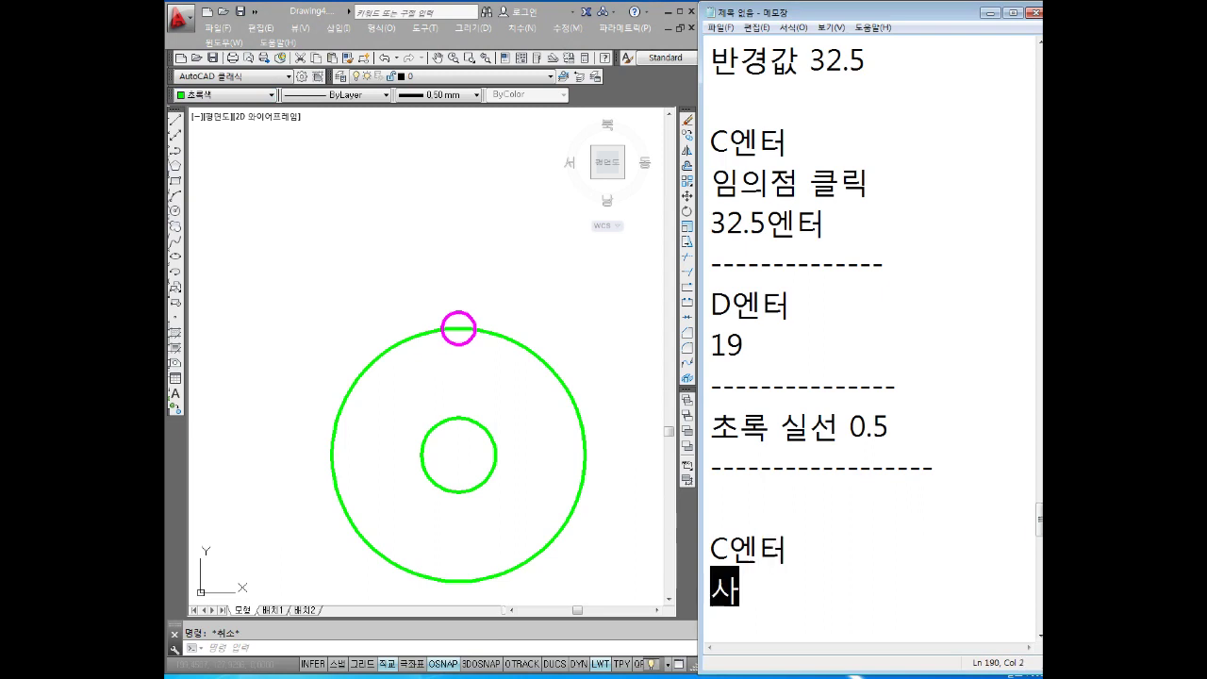
{"action": "type", "text": "분점 클리ㄱ"}
{"action": "key", "text": "Return"}
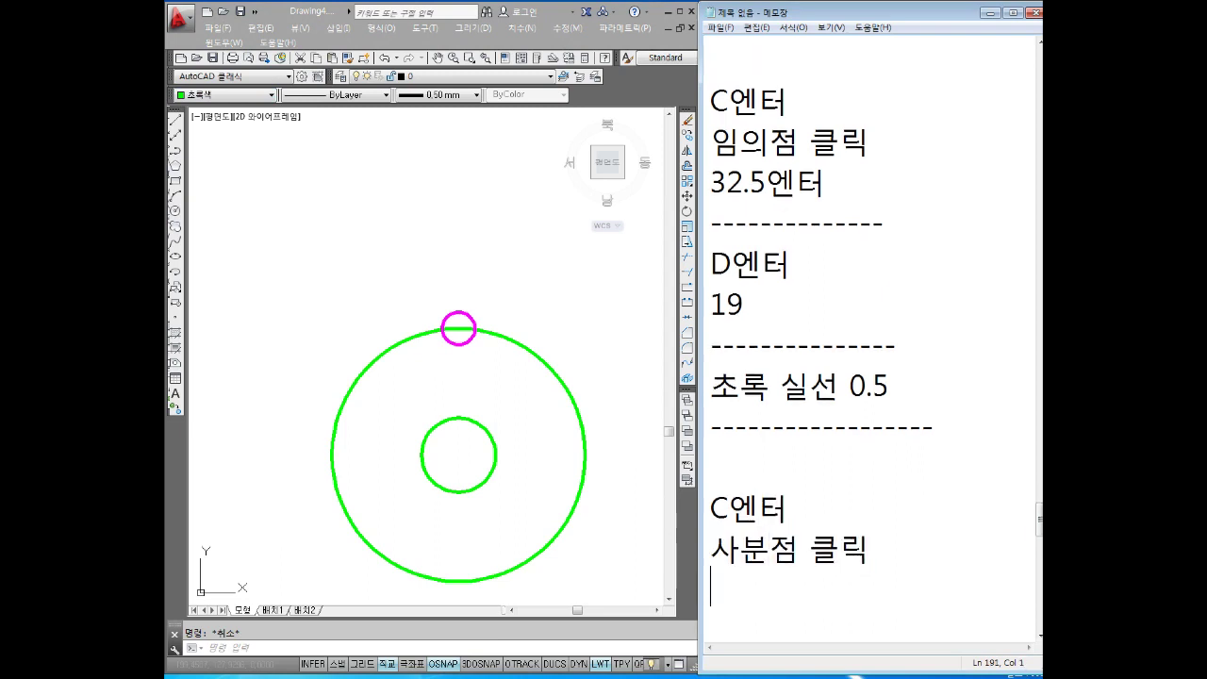
{"action": "type", "text": "34.5"}
{"action": "type", "text": "엔터"}
{"action": "key", "text": "Return"}
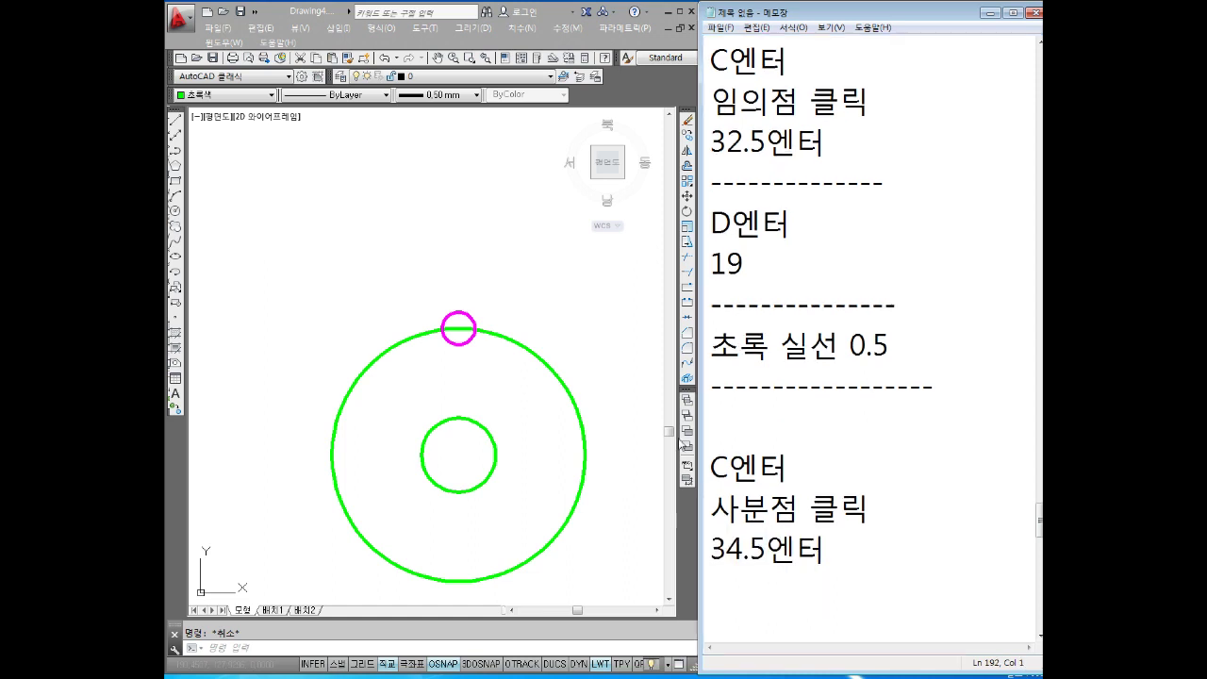
- Back in AutoCAD, start the CIRCLE command with C
{"action": "key", "text": "alt+Tab"}
{"action": "type", "text": "c"}
{"action": "key", "text": "Return"}
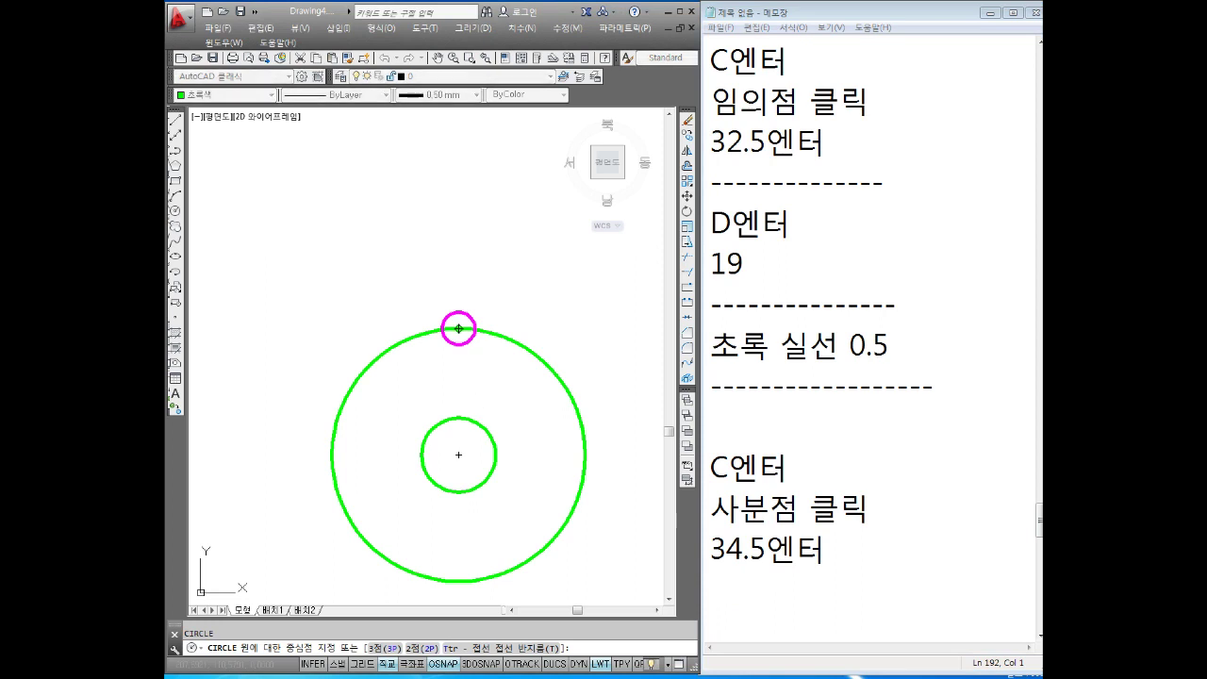
- Draw a R34.5 circle centred on the top quadrant and place its radius dimension
{"action": "left_click", "coordinate": [459, 329]}
{"action": "type", "text": "34.5"}
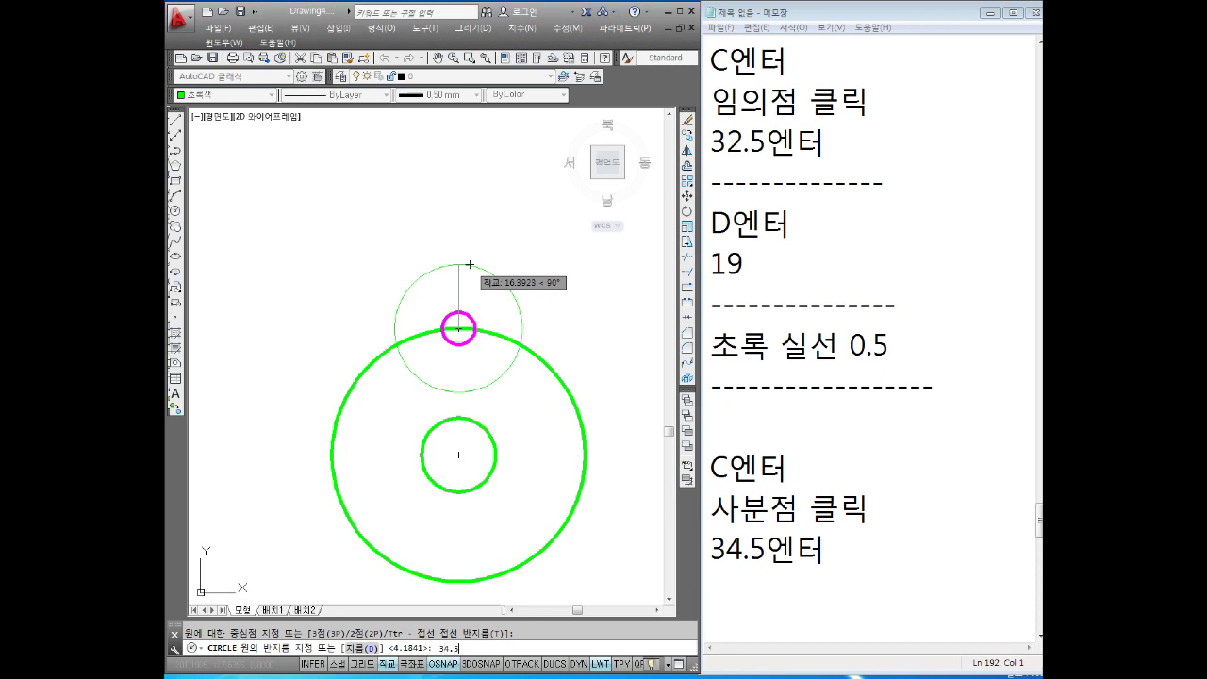
{"action": "key", "text": "Return"}
{"action": "key", "text": "Escape"}
{"action": "scroll", "coordinate": [469, 314], "scroll_direction": "down", "scroll_amount": 4}
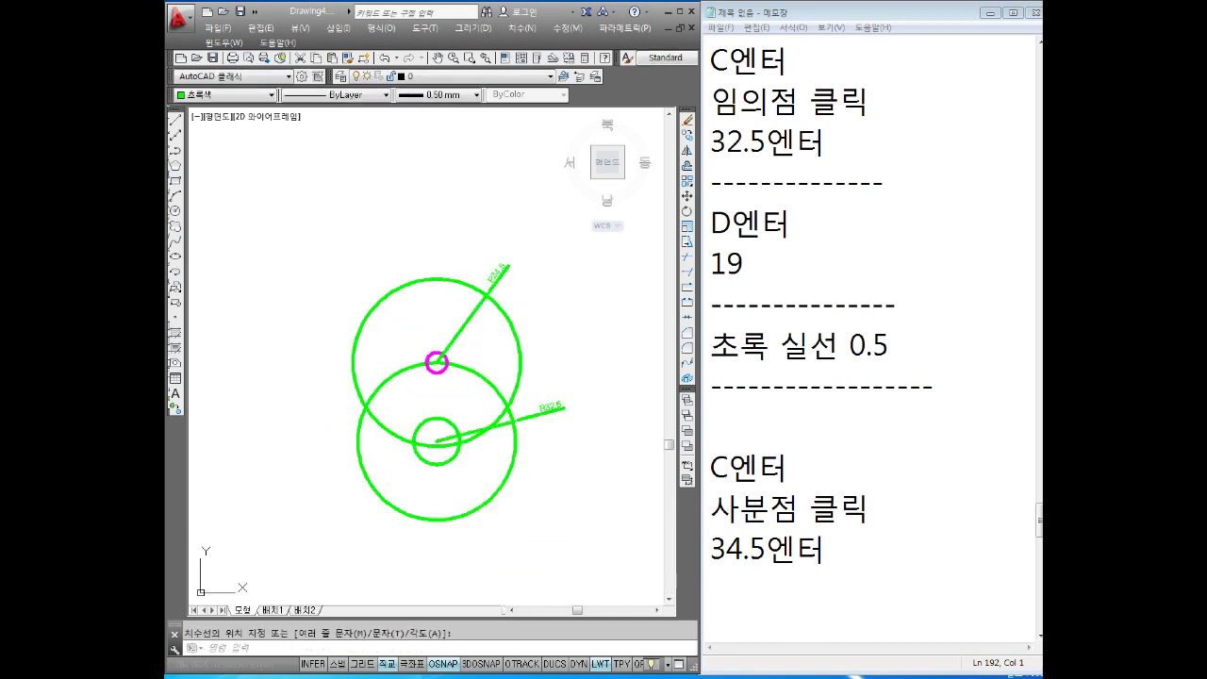
{"action": "left_click", "coordinate": [553, 404]}
{"action": "scroll", "coordinate": [490, 433], "scroll_direction": "up", "scroll_amount": 2}
- Make the R32.5 and R34.5 radius dimensions blue with 0.25 mm lineweight
{"action": "left_click", "coordinate": [594, 402]}
{"action": "left_click", "coordinate": [507, 194]}
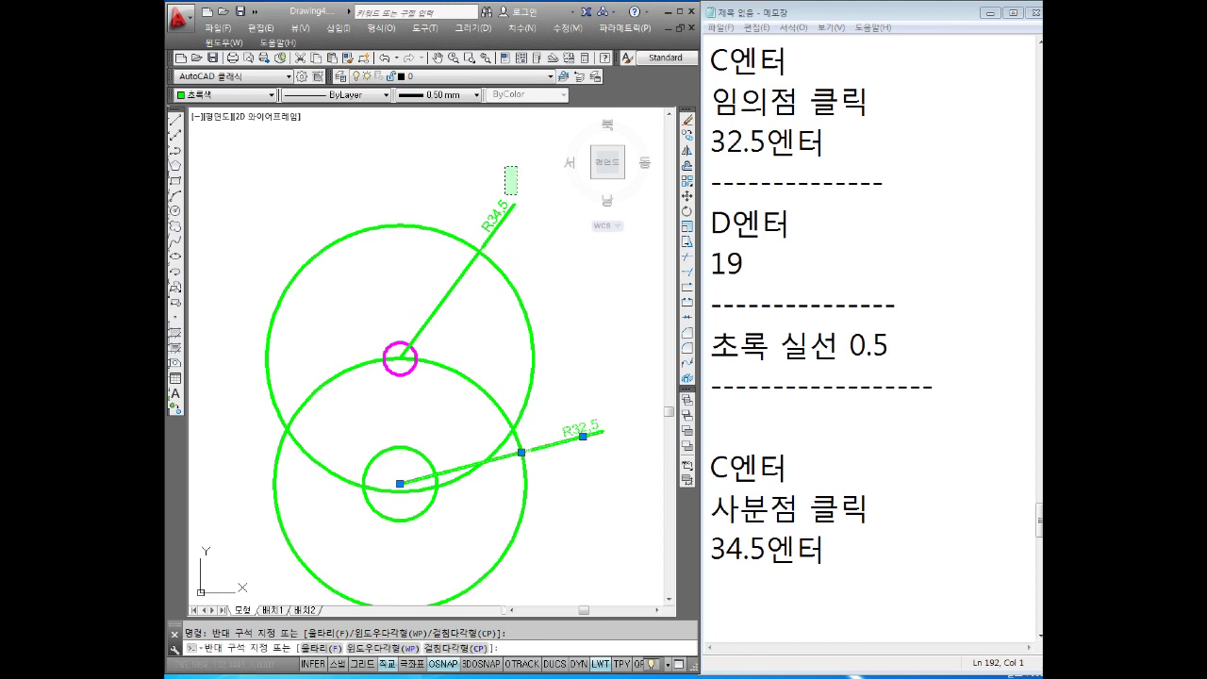
{"action": "left_click", "coordinate": [226, 94]}
{"action": "left_click", "coordinate": [212, 177]}
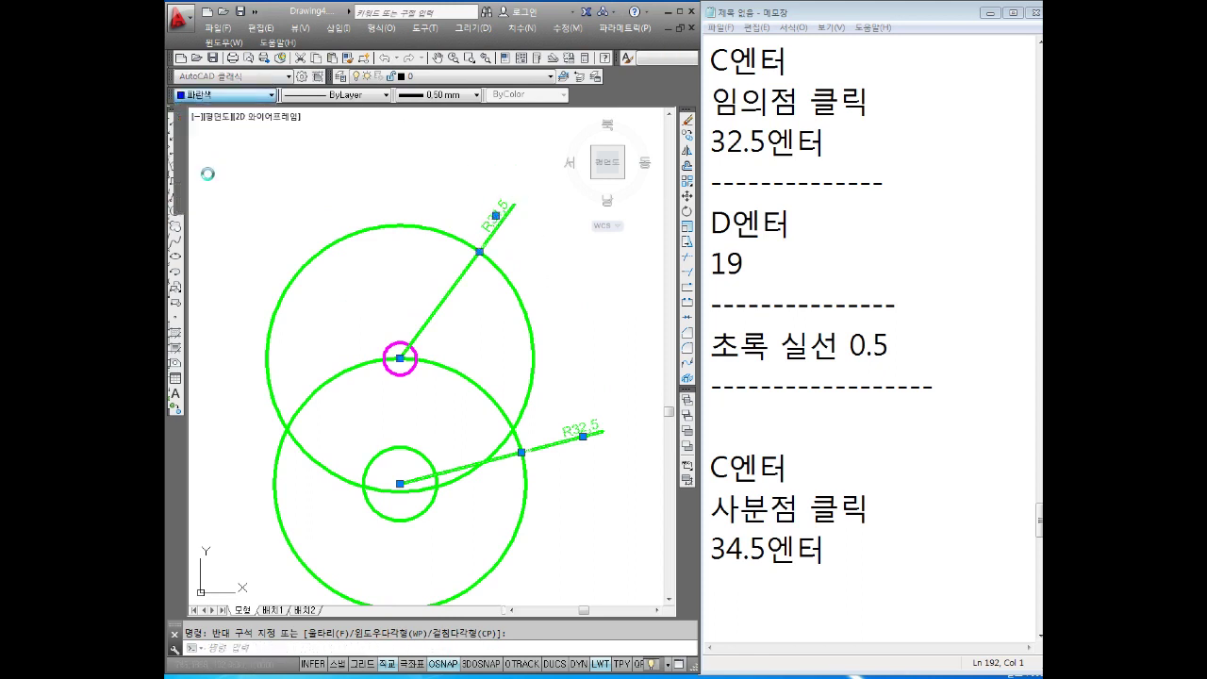
{"action": "left_click", "coordinate": [448, 94]}
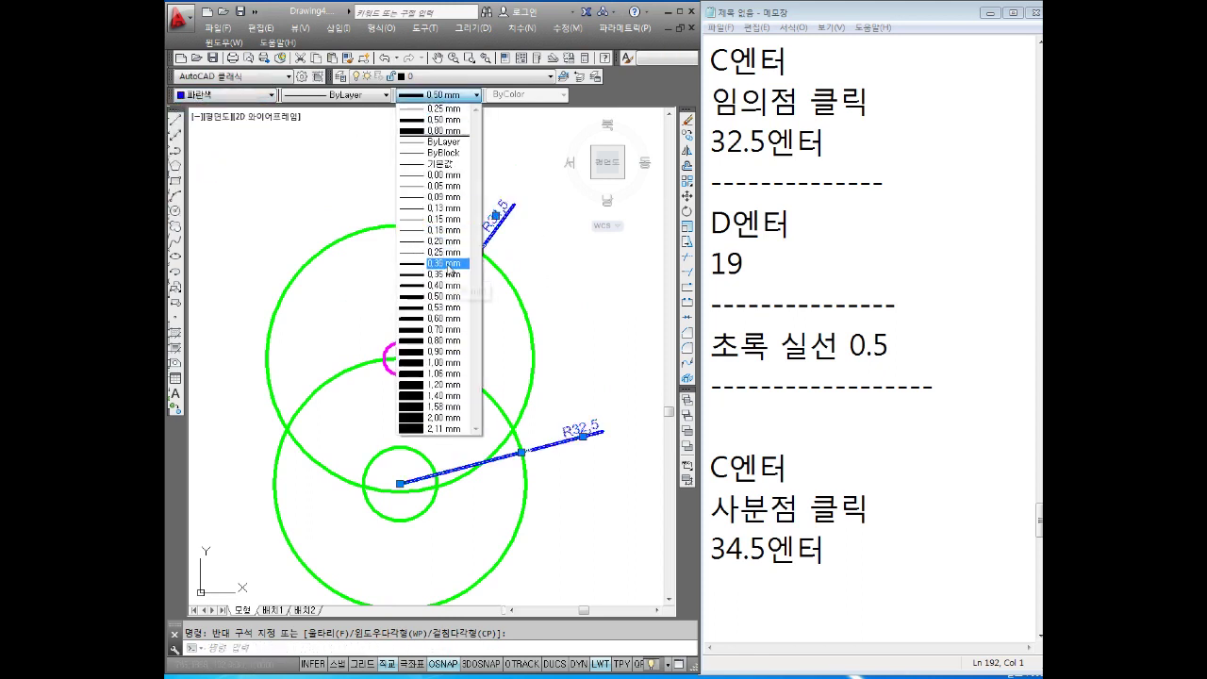
{"action": "left_click", "coordinate": [448, 248]}
{"action": "key", "text": "Escape"}
{"action": "scroll", "coordinate": [440, 288], "scroll_direction": "down", "scroll_amount": 2}
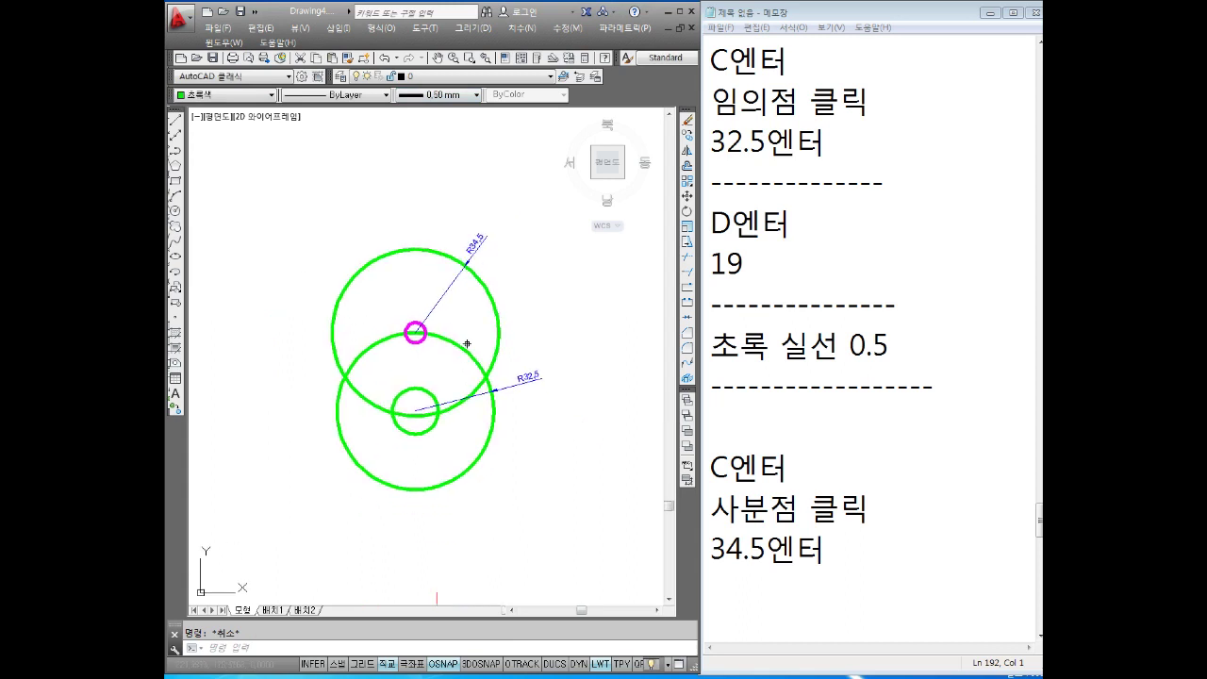
{"action": "middle_click_drag", "start_coordinate": [467, 344], "coordinate": [504, 353]}
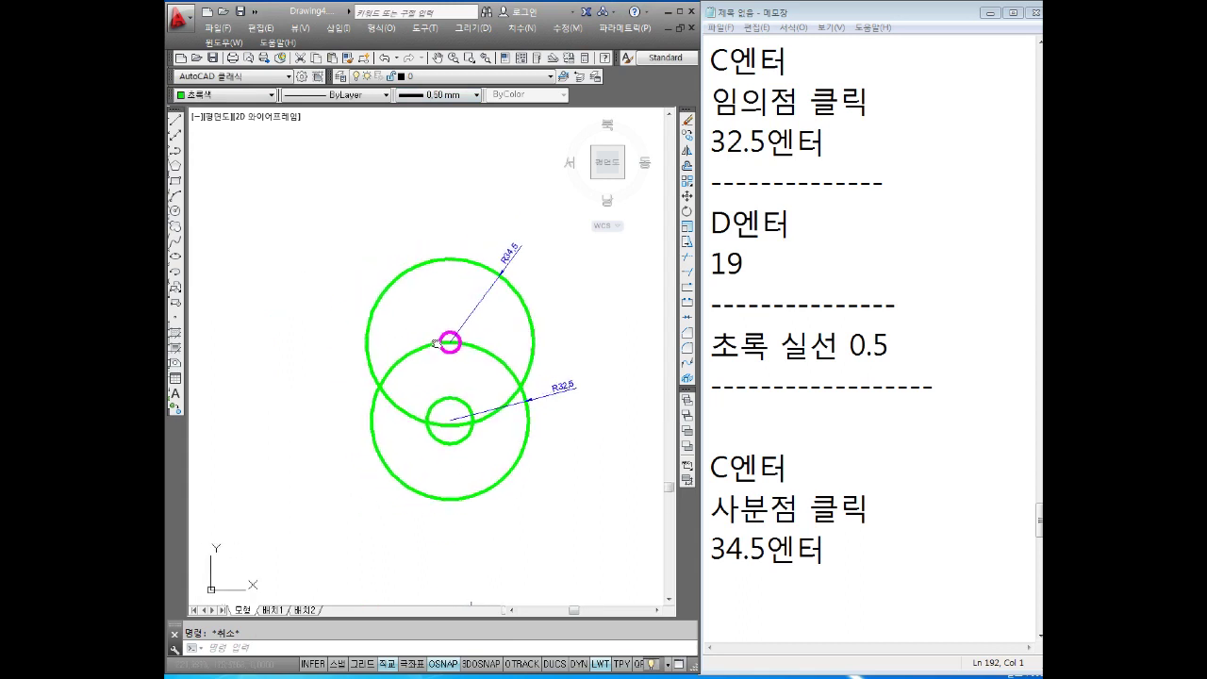
{"action": "middle_click_drag", "start_coordinate": [438, 424], "coordinate": [453, 431]}
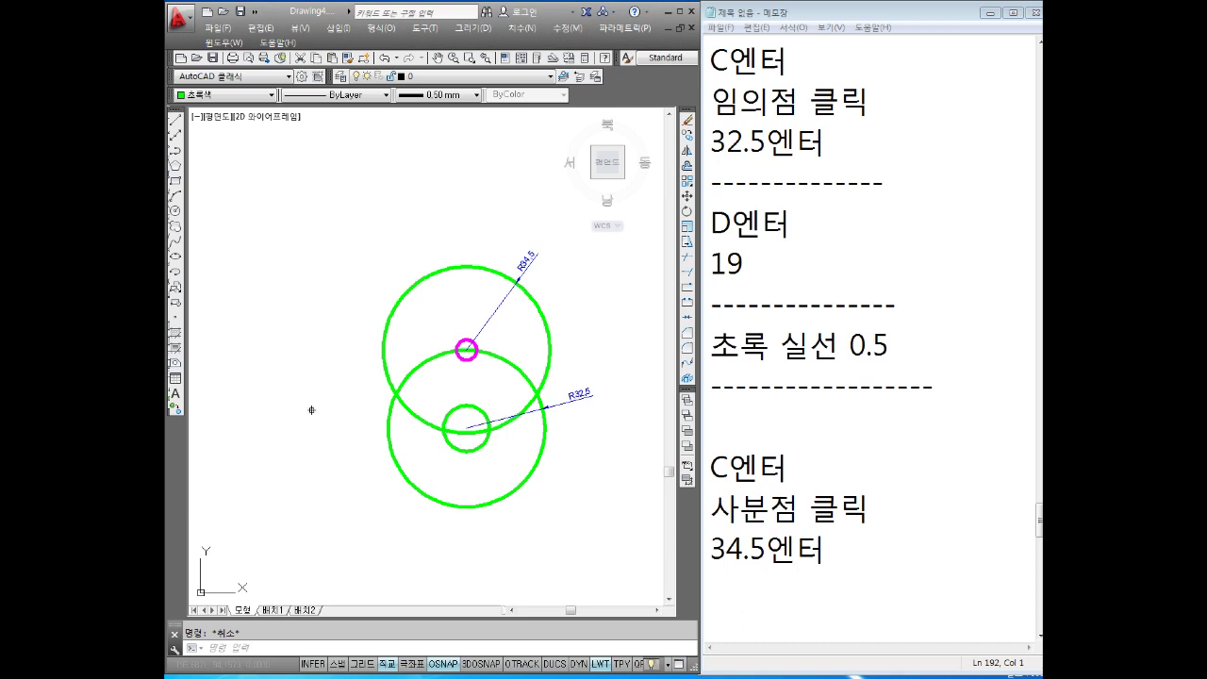
{"action": "mouse_move", "coordinate": [474, 377]}
{"action": "middle_mouse_down"}
{"action": "mouse_move", "coordinate": [474, 406]}
{"action": "mouse_move", "coordinate": [477, 381]}
{"action": "middle_mouse_up"}
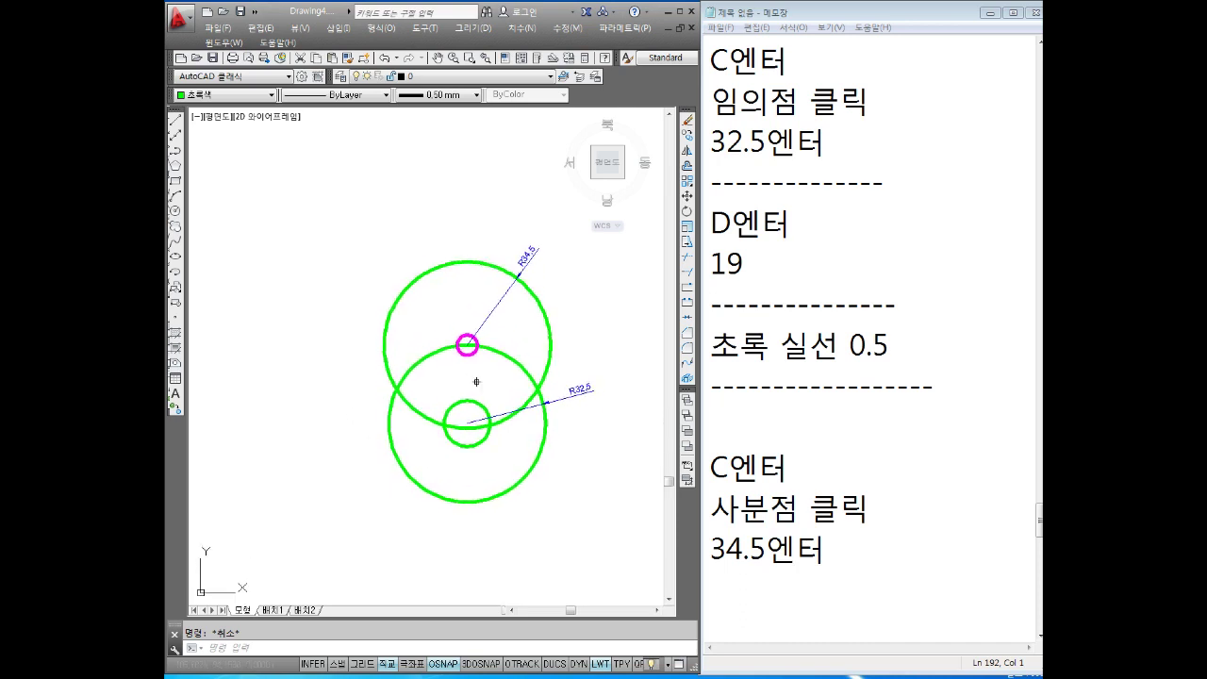
- Draw a vertical line from the magenta circle's centre to the outer circle's bottom quadrant
{"action": "type", "text": "KL"}
{"action": "key", "text": "Return"}
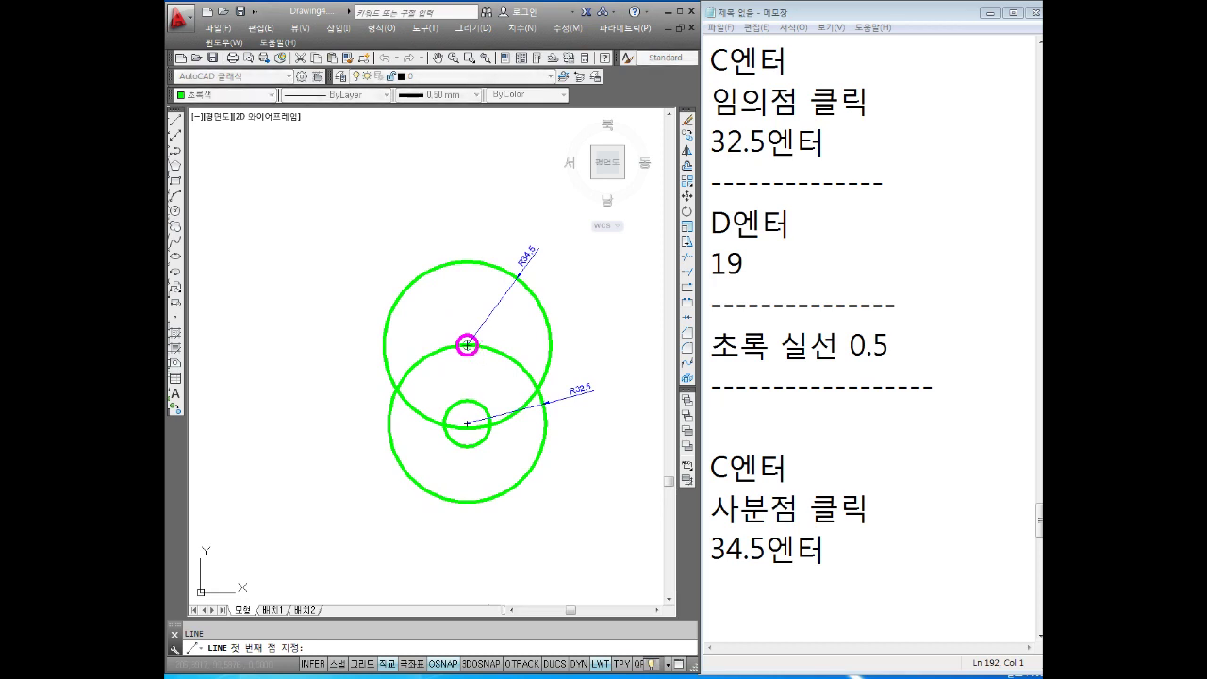
{"action": "left_click", "coordinate": [467, 344]}
{"action": "left_click", "coordinate": [466, 502]}
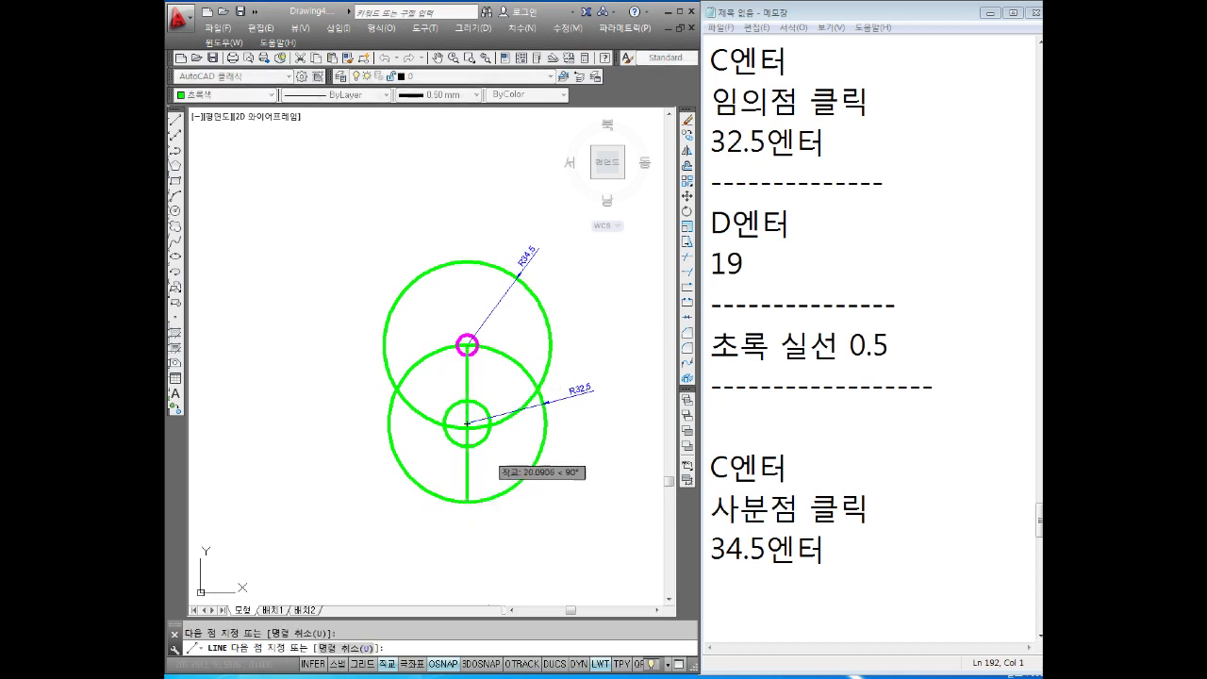
{"action": "key", "text": "Escape"}
{"action": "mouse_move", "coordinate": [473, 470]}
{"action": "middle_mouse_down"}
{"action": "mouse_move", "coordinate": [445, 484]}
{"action": "mouse_move", "coordinate": [440, 451]}
{"action": "middle_mouse_up"}
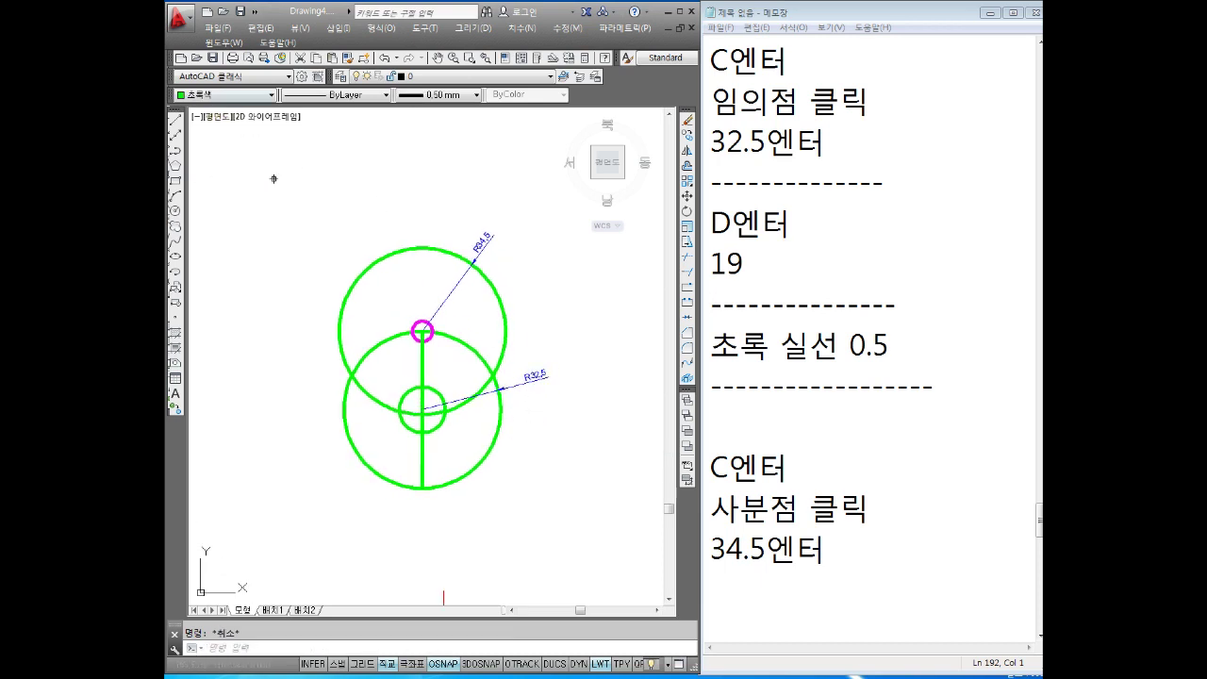
- Start a linear dimension with DLI after cancelling a mistyped DLA
{"action": "type", "text": "dla"}
{"action": "key", "text": "Return"}
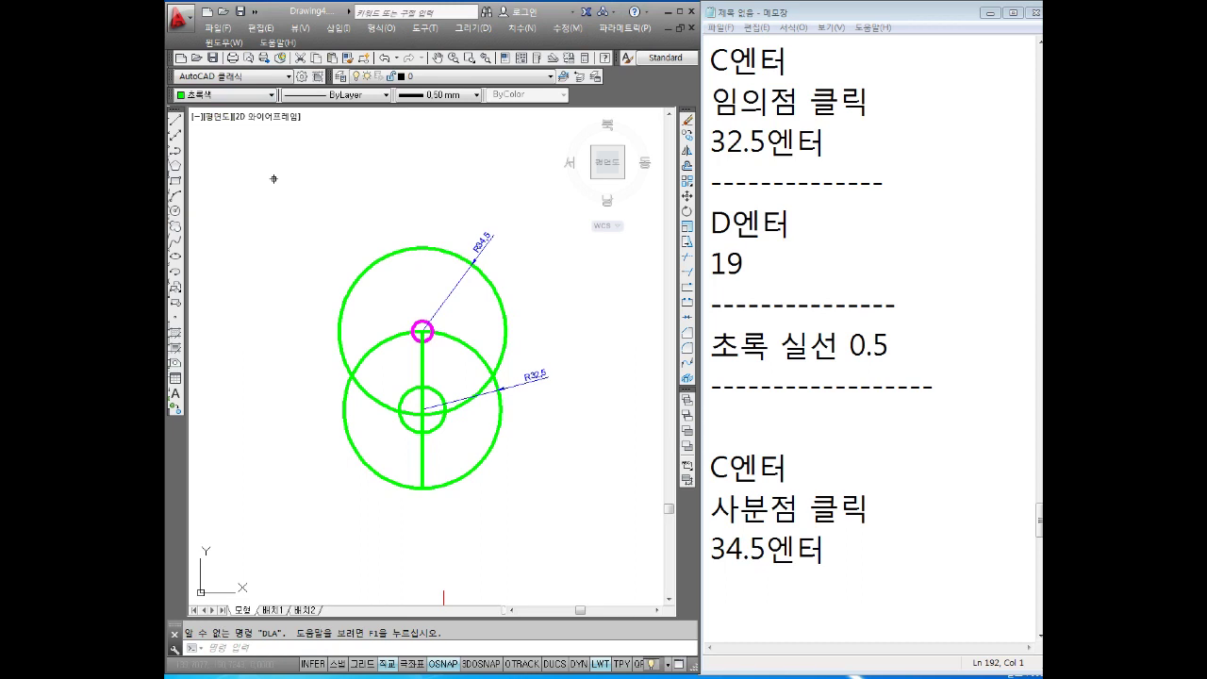
{"action": "key", "text": "Escape"}
{"action": "type", "text": "dli"}
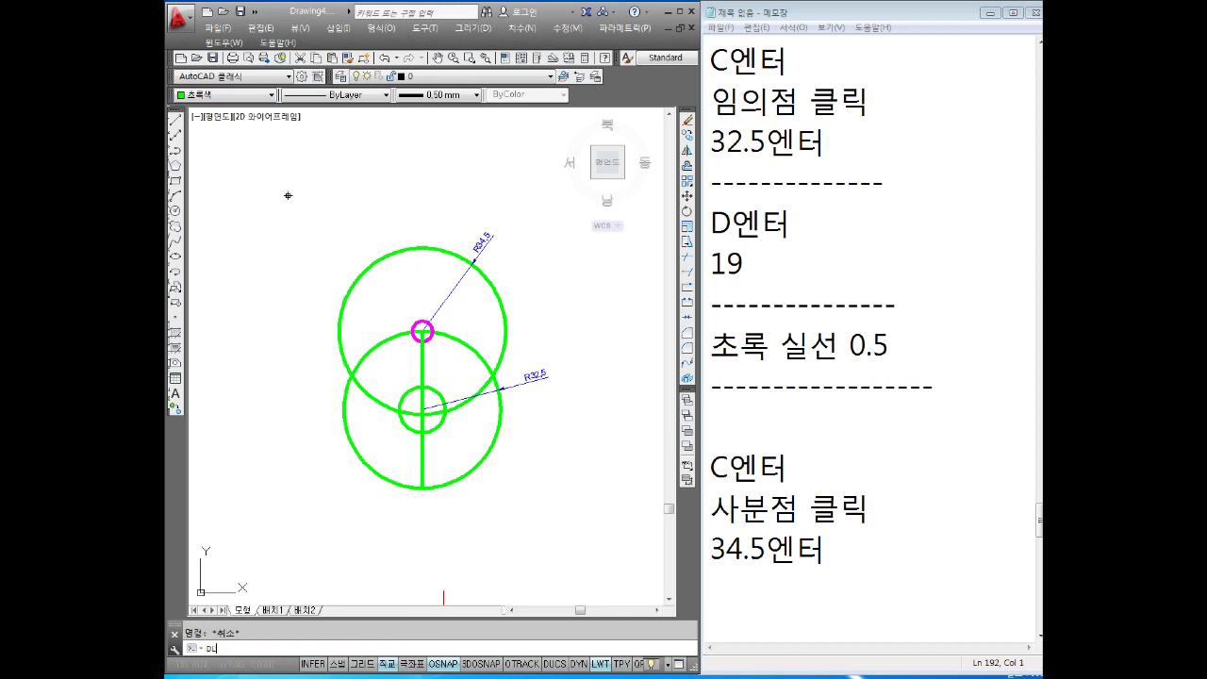
{"action": "key", "text": "Return"}
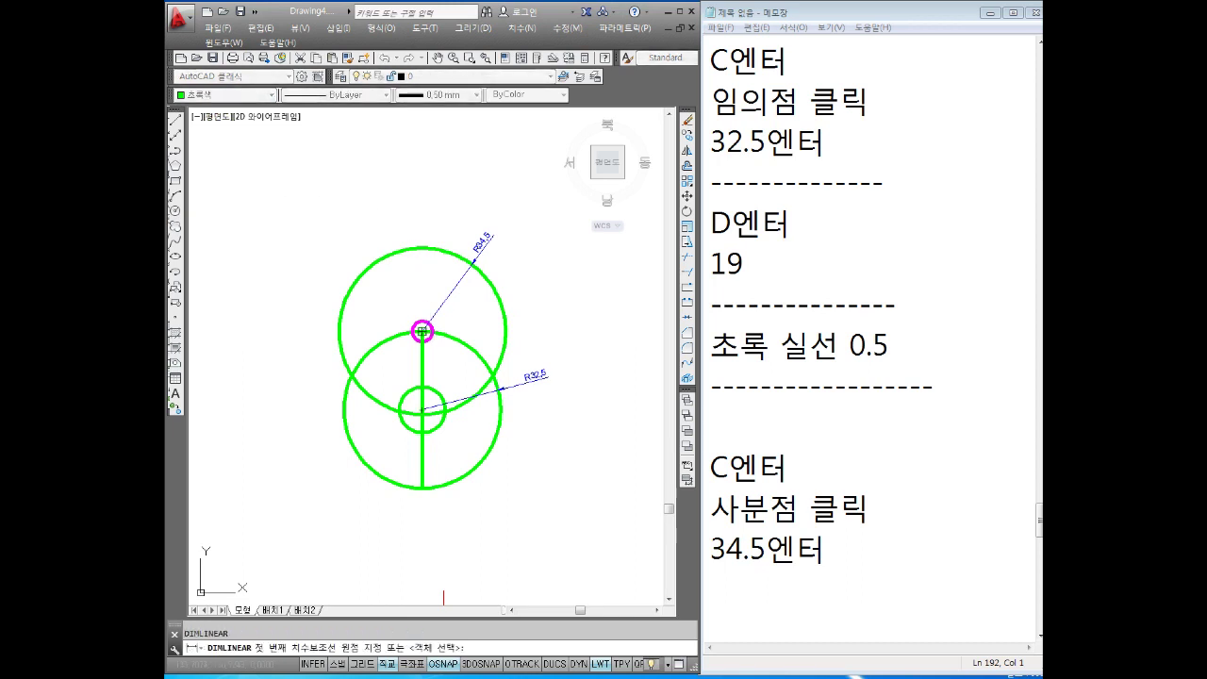
- Dimension the vertical line with a 65 linear dimension right of the circles
{"action": "left_click", "coordinate": [423, 330]}
{"action": "left_click", "coordinate": [423, 488]}
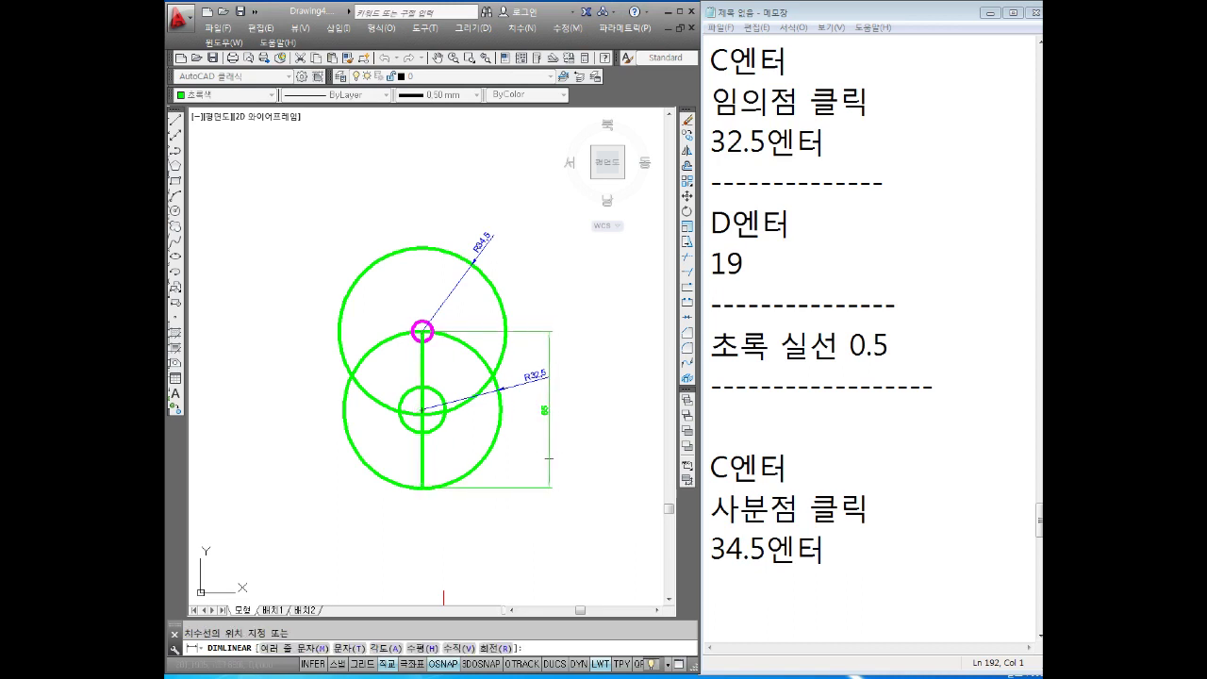
{"action": "left_click", "coordinate": [549, 462]}
{"action": "scroll", "coordinate": [549, 408], "scroll_direction": "up", "scroll_amount": 2}
{"action": "scroll", "coordinate": [550, 408], "scroll_direction": "up", "scroll_amount": 2}
- Change the 65 dimension's colour to Blue
{"action": "left_click", "coordinate": [549, 409]}
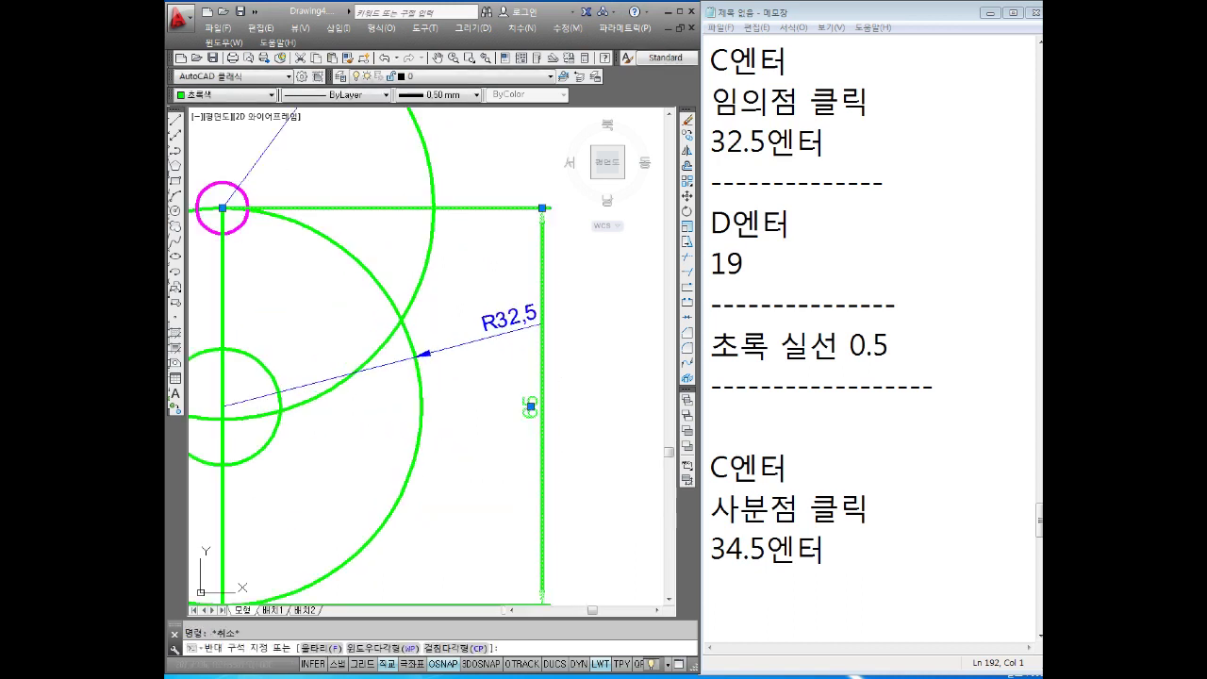
{"action": "left_click", "coordinate": [210, 95]}
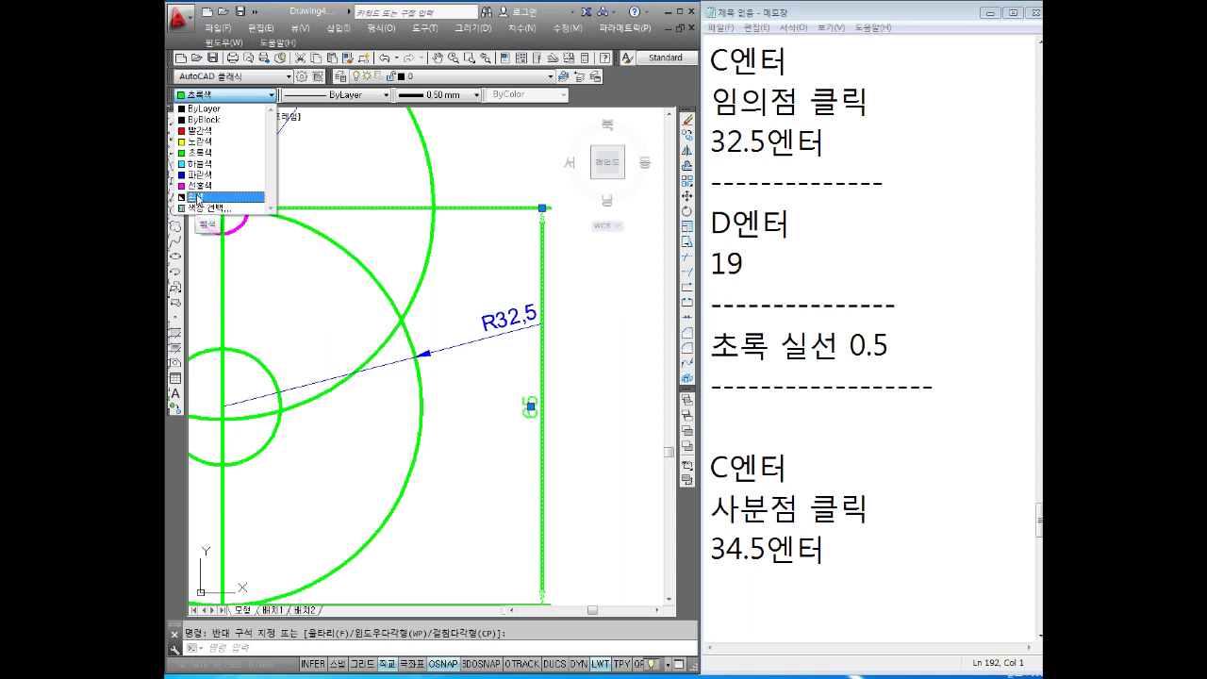
{"action": "left_click", "coordinate": [200, 174]}
{"action": "left_click", "coordinate": [443, 94]}
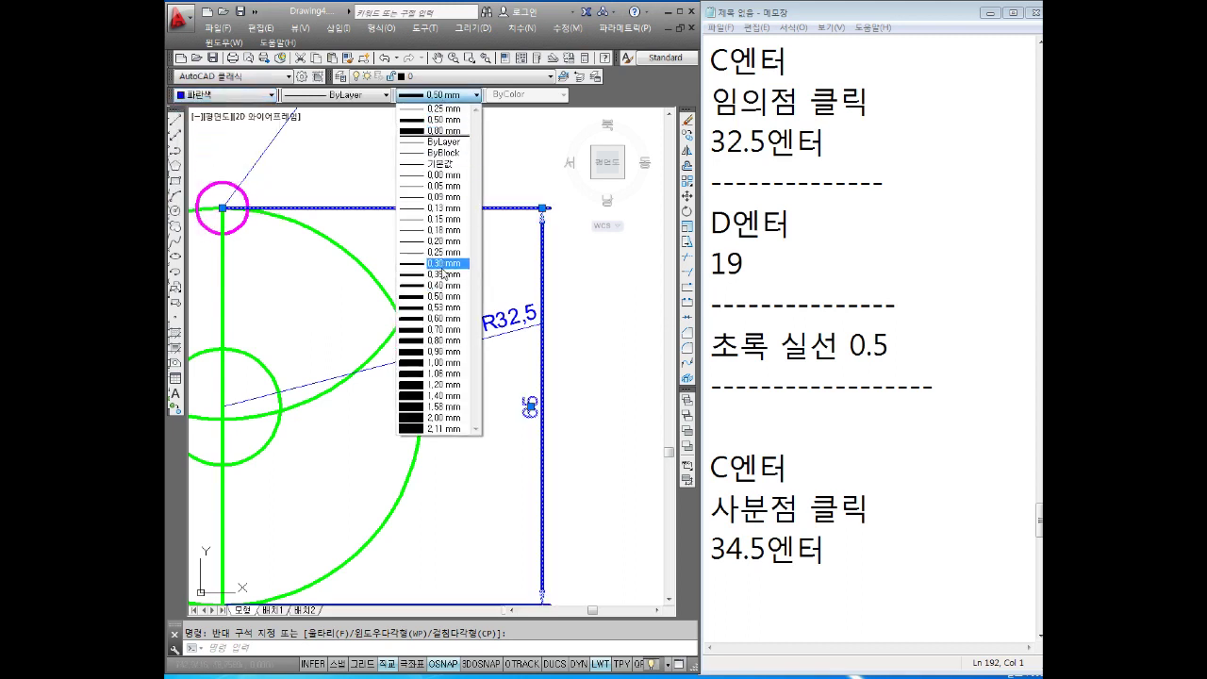
{"action": "key", "text": "Escape"}
{"action": "scroll", "coordinate": [529, 425], "scroll_direction": "down", "scroll_amount": 5}
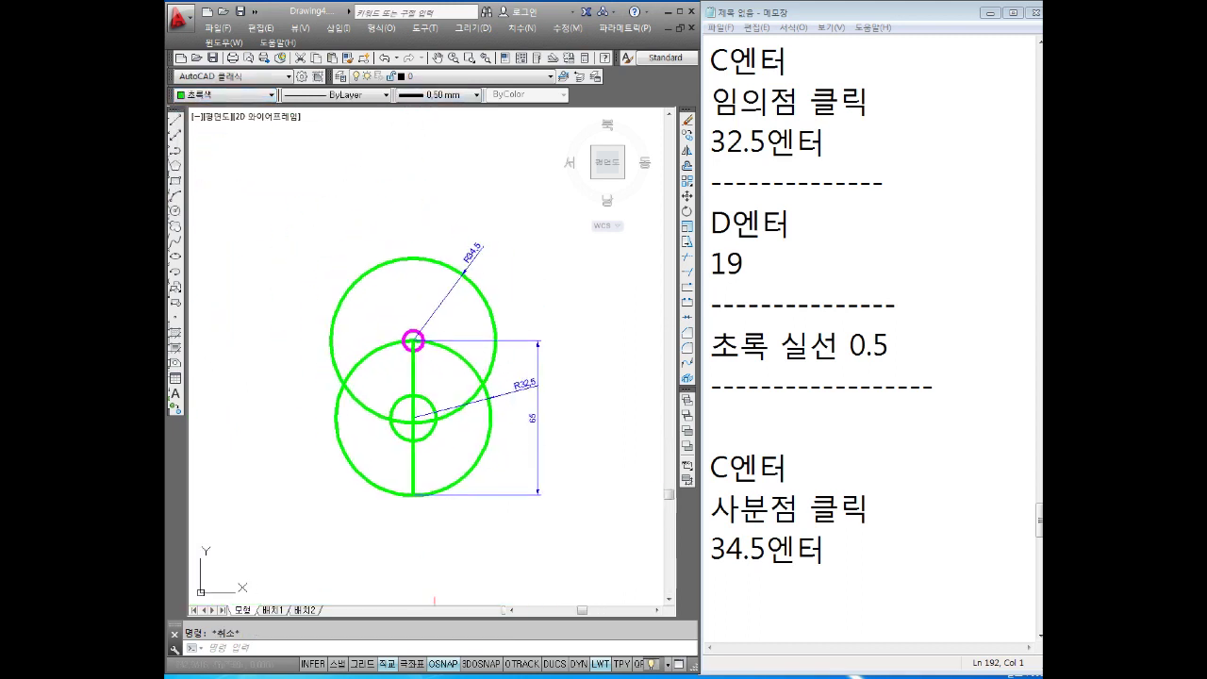
{"action": "left_click", "coordinate": [818, 611]}
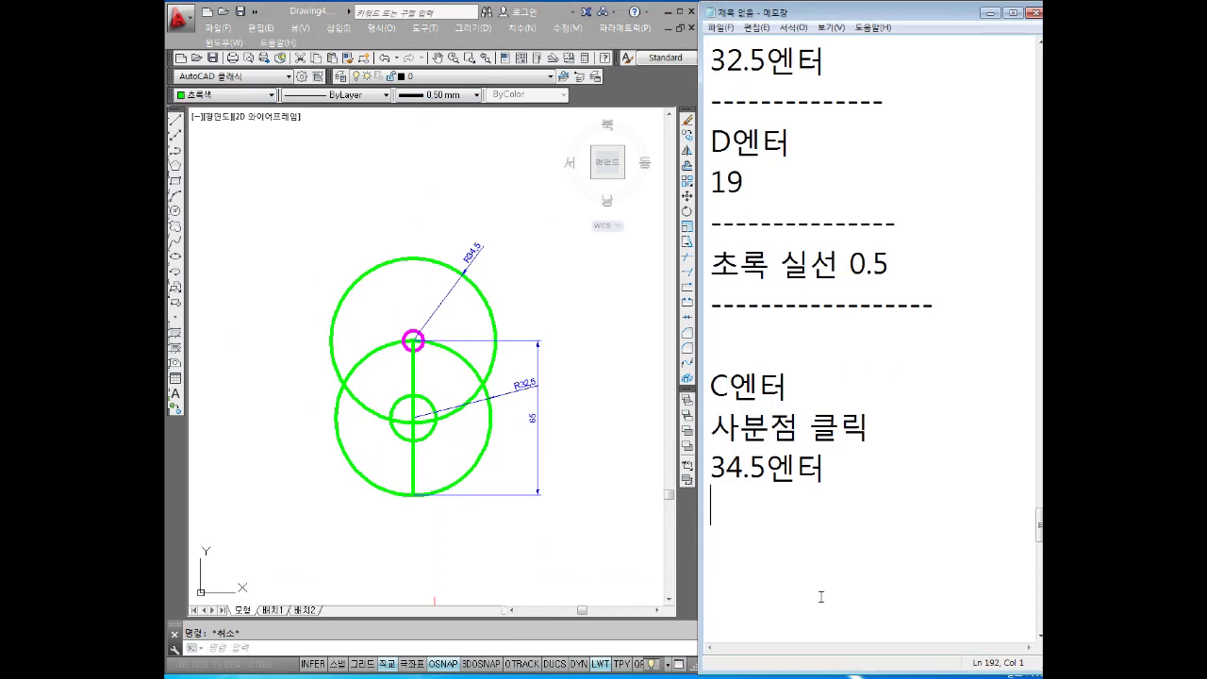
- Add a dashed separator and the line 65엔터 to the notes
{"action": "type", "text": "--------------"}
{"action": "key", "text": "Return"}
{"action": "type", "text": "65"}
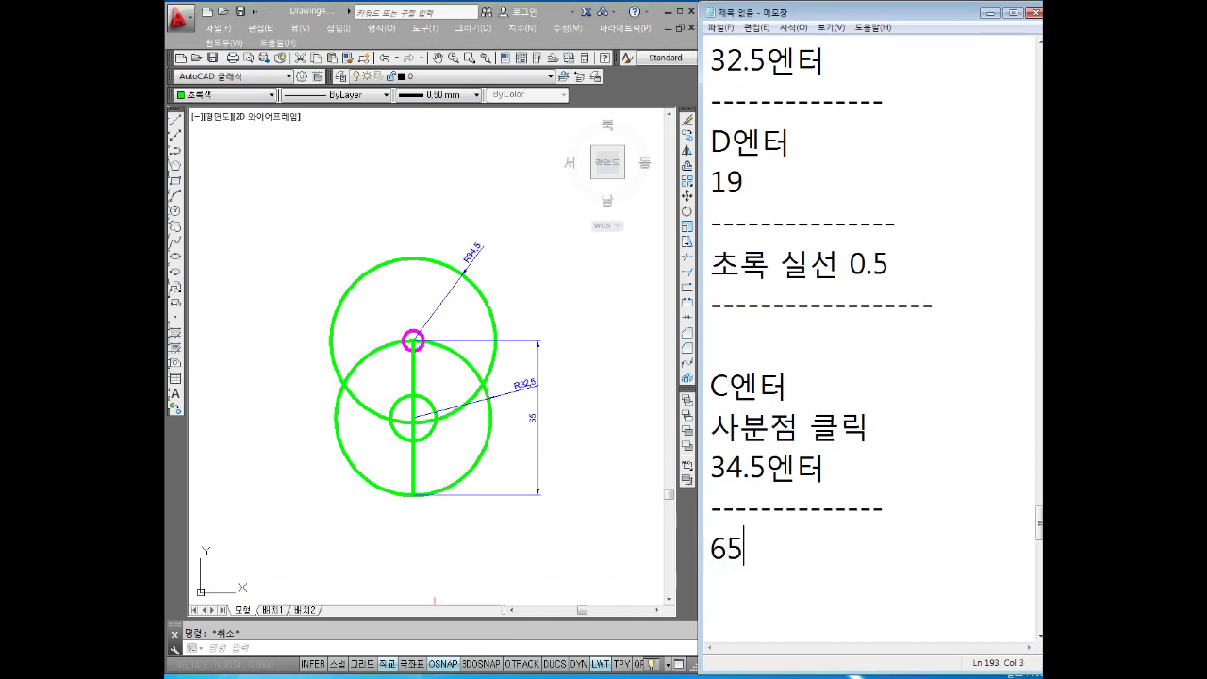
{"action": "type", "text": "DP"}
{"action": "key", "text": "BackSpace"}
{"action": "key", "text": "BackSpace"}
{"action": "type", "text": "ㅇ"}
{"action": "type", "text": "엔터"}
{"action": "key", "text": "Return"}
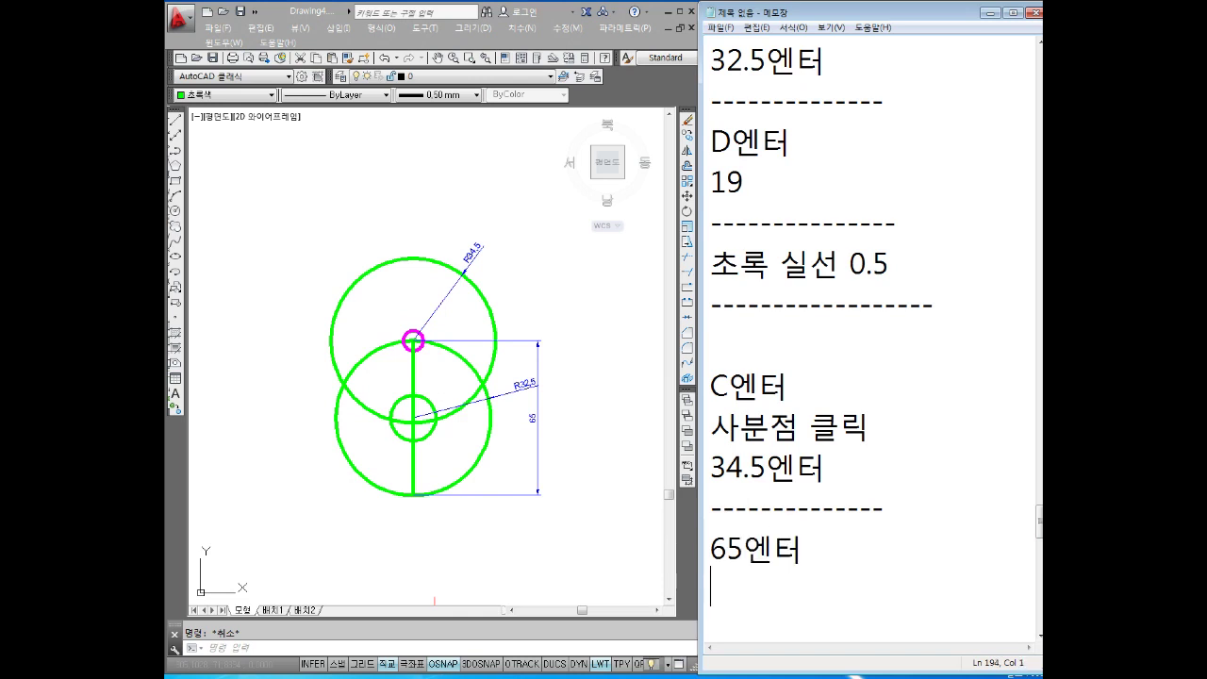
- Recentre the drawing slightly and start the CIRCLE command
{"action": "middle_click_drag", "start_coordinate": [450, 398], "coordinate": [472, 405]}
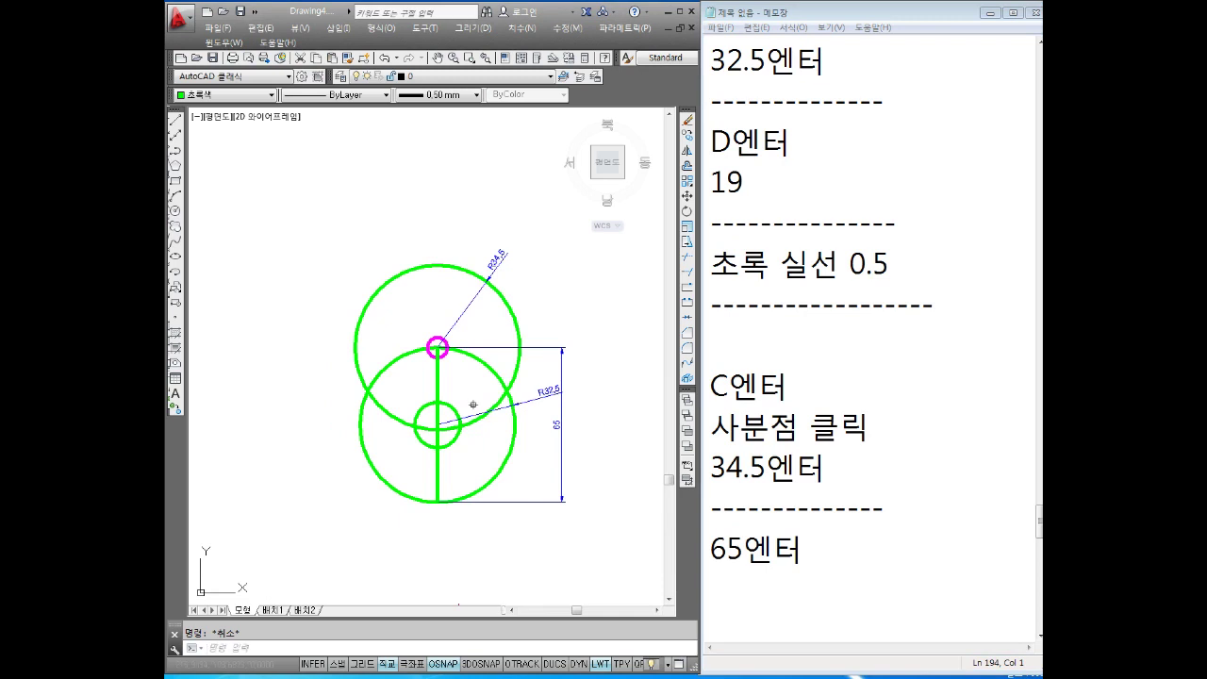
{"action": "type", "text": "c"}
{"action": "key", "text": "Return"}
- Draw a radius-65 circle centred on the top quadrant point
{"action": "scroll", "coordinate": [472, 403], "scroll_direction": "up", "scroll_amount": 2}
{"action": "left_click", "coordinate": [419, 318]}
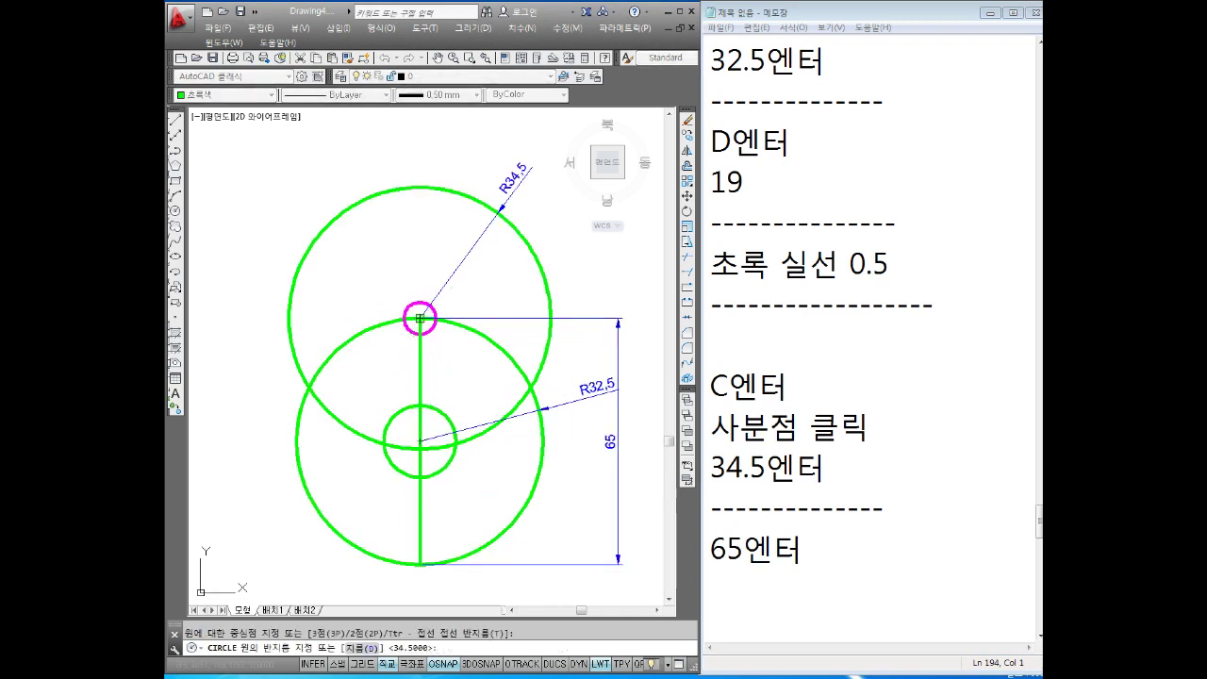
{"action": "type", "text": "65"}
{"action": "key", "text": "Return"}
{"action": "key", "text": "Escape"}
{"action": "scroll", "coordinate": [436, 283], "scroll_direction": "down", "scroll_amount": 4}
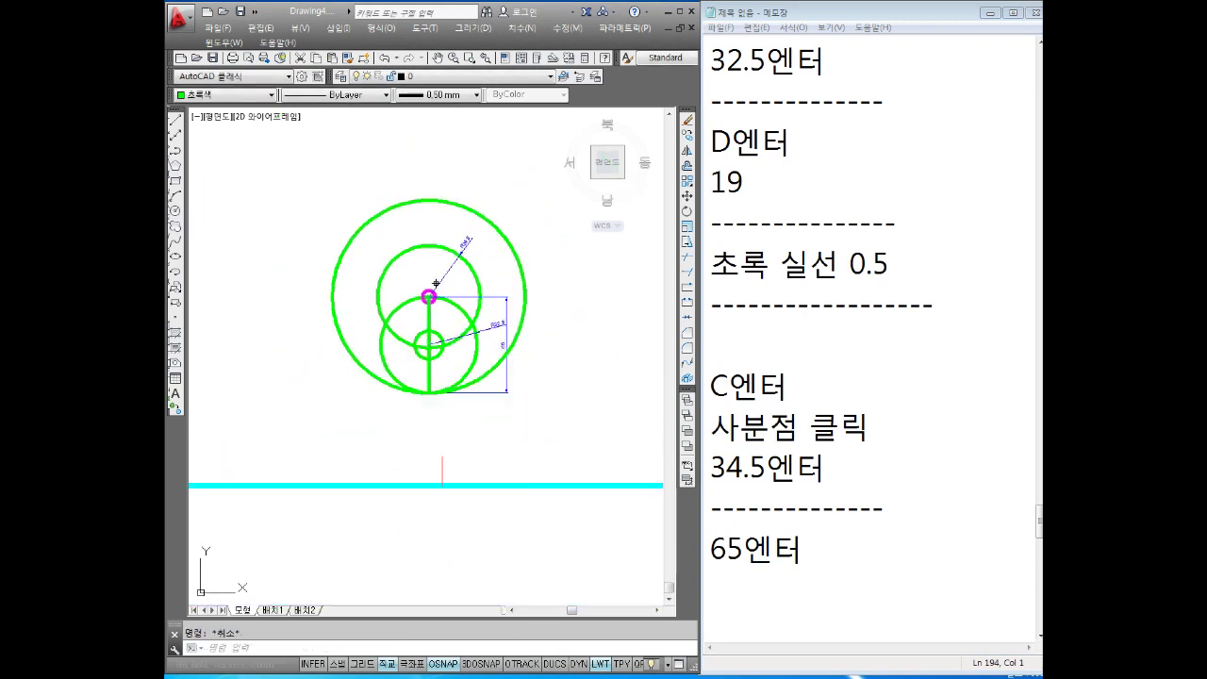
{"action": "scroll", "coordinate": [435, 283], "scroll_direction": "up", "scroll_amount": 2}
- Check the new large circle, recentre the view and start a linear dimension
{"action": "left_click", "coordinate": [287, 366]}
{"action": "left_click", "coordinate": [242, 420]}
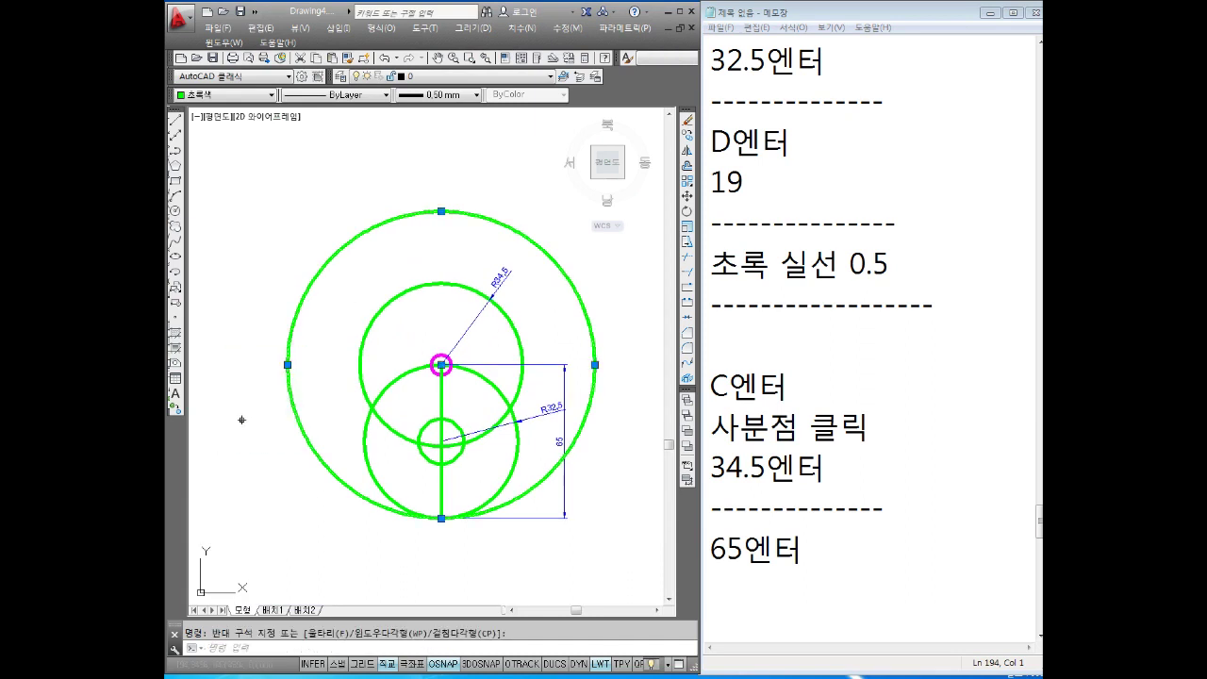
{"action": "key", "text": "Escape"}
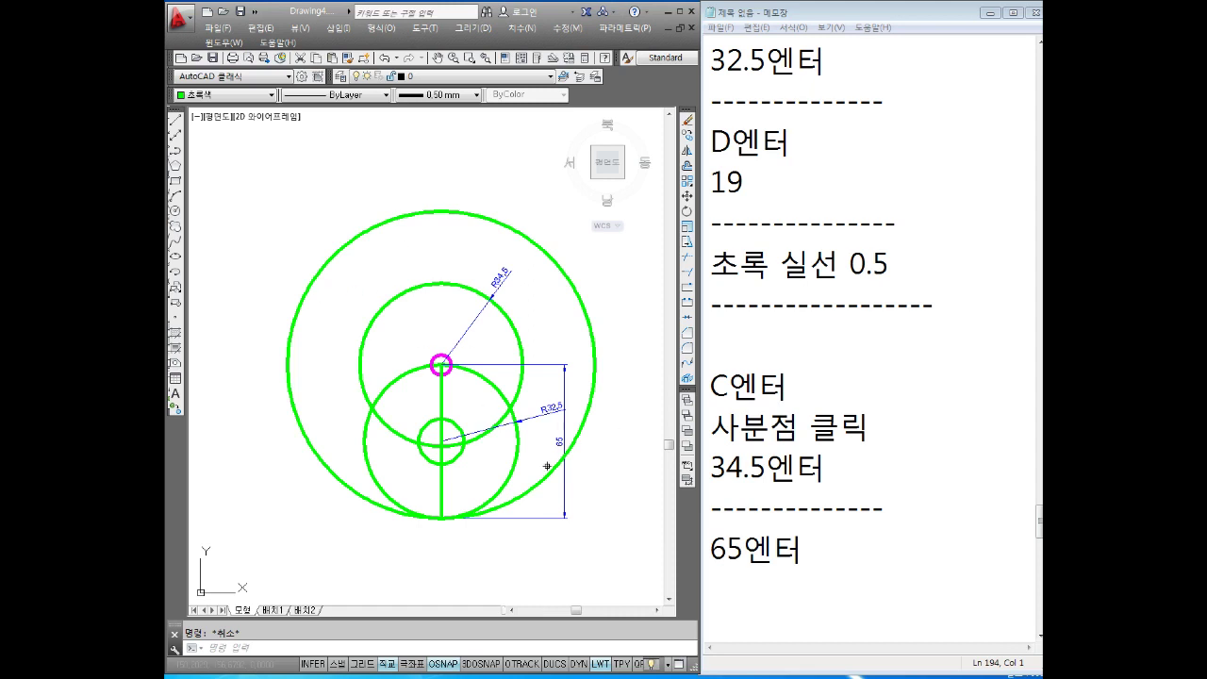
{"action": "middle_click_drag", "start_coordinate": [538, 420], "coordinate": [544, 434]}
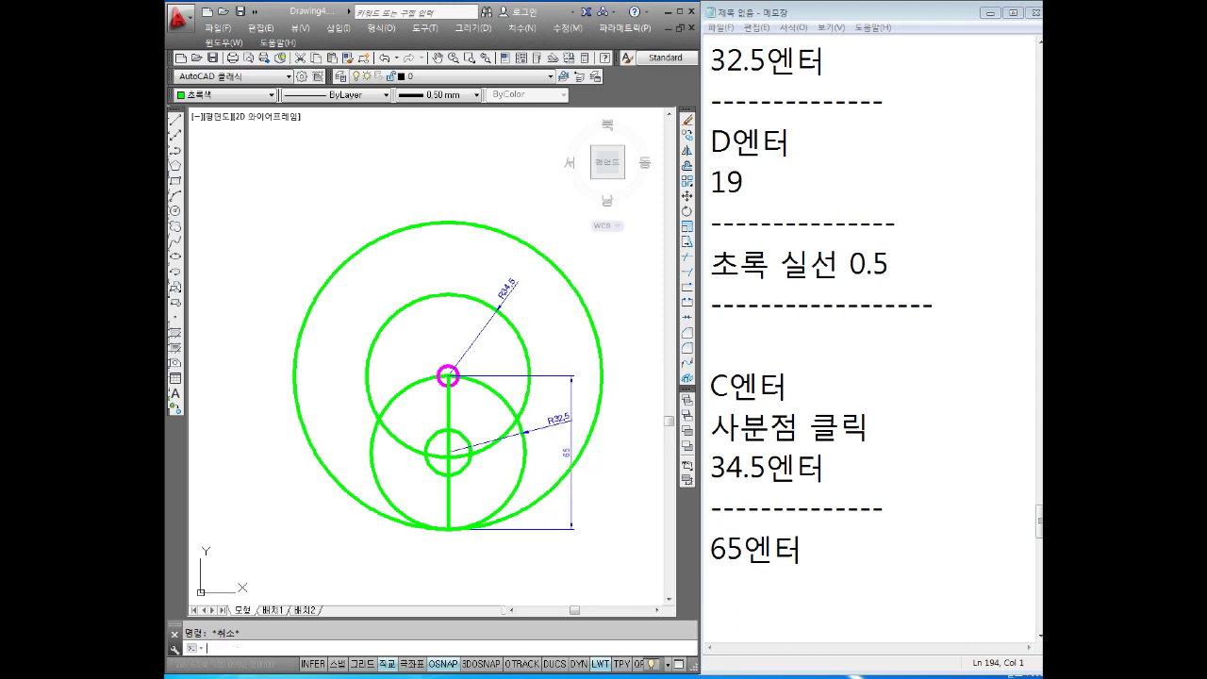
{"action": "middle_click_drag", "start_coordinate": [477, 464], "coordinate": [483, 457]}
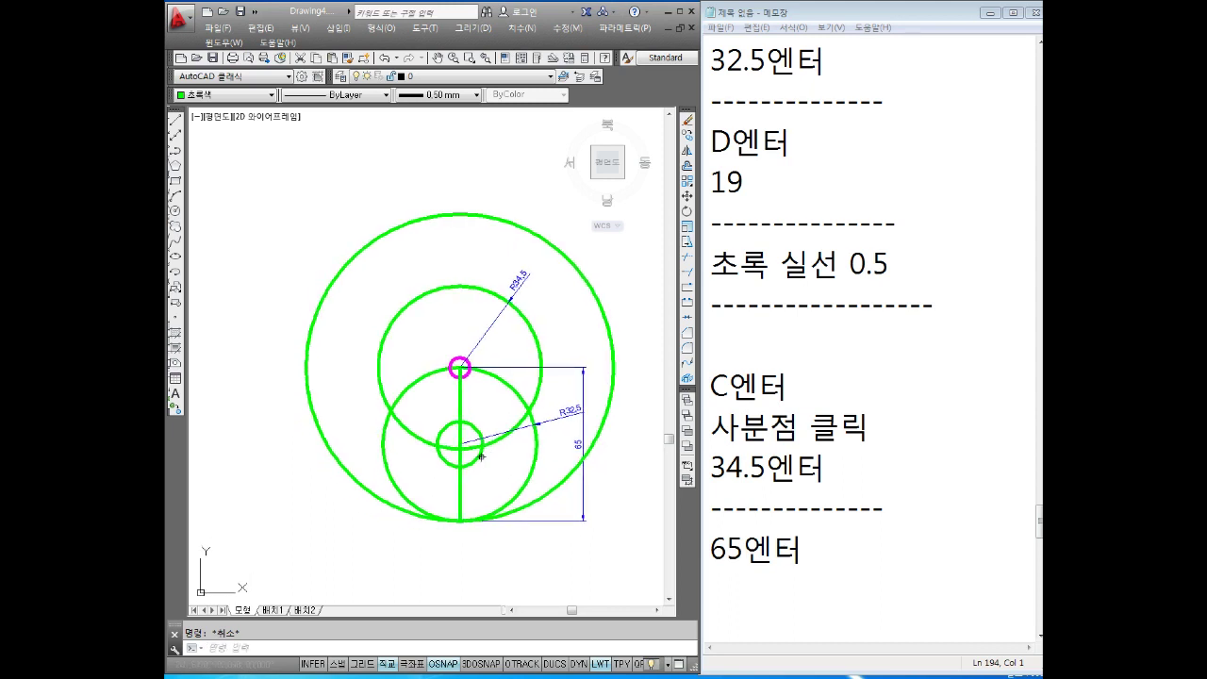
{"action": "type", "text": "d"}
{"action": "key", "text": "Return"}
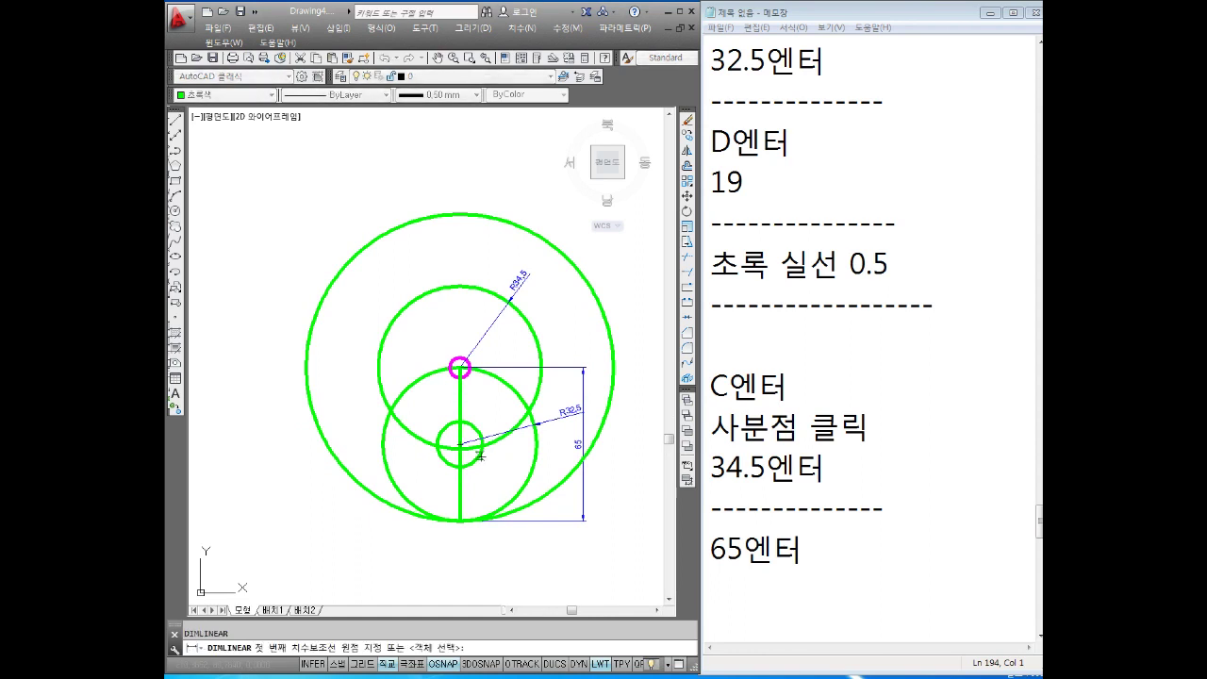
- Dimension the 30.5 gap between the left quadrants of the R65 and R34.5 circles
{"action": "left_click", "coordinate": [305, 366]}
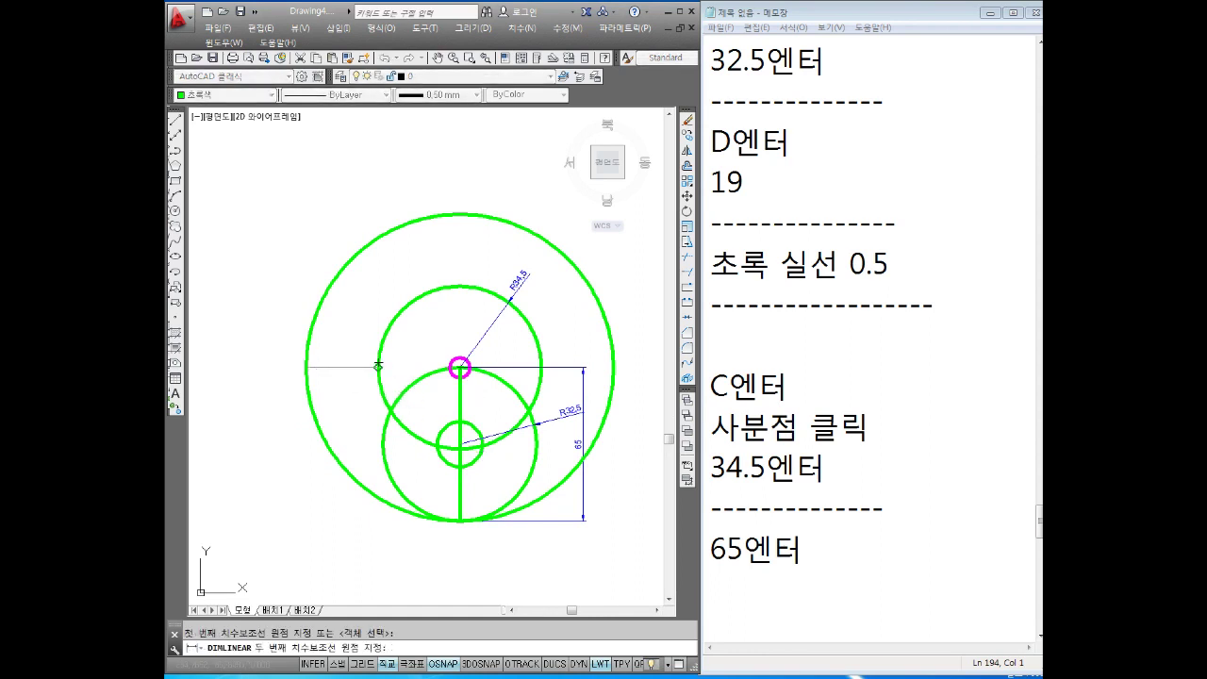
{"action": "left_click", "coordinate": [378, 366]}
{"action": "left_click", "coordinate": [345, 388]}
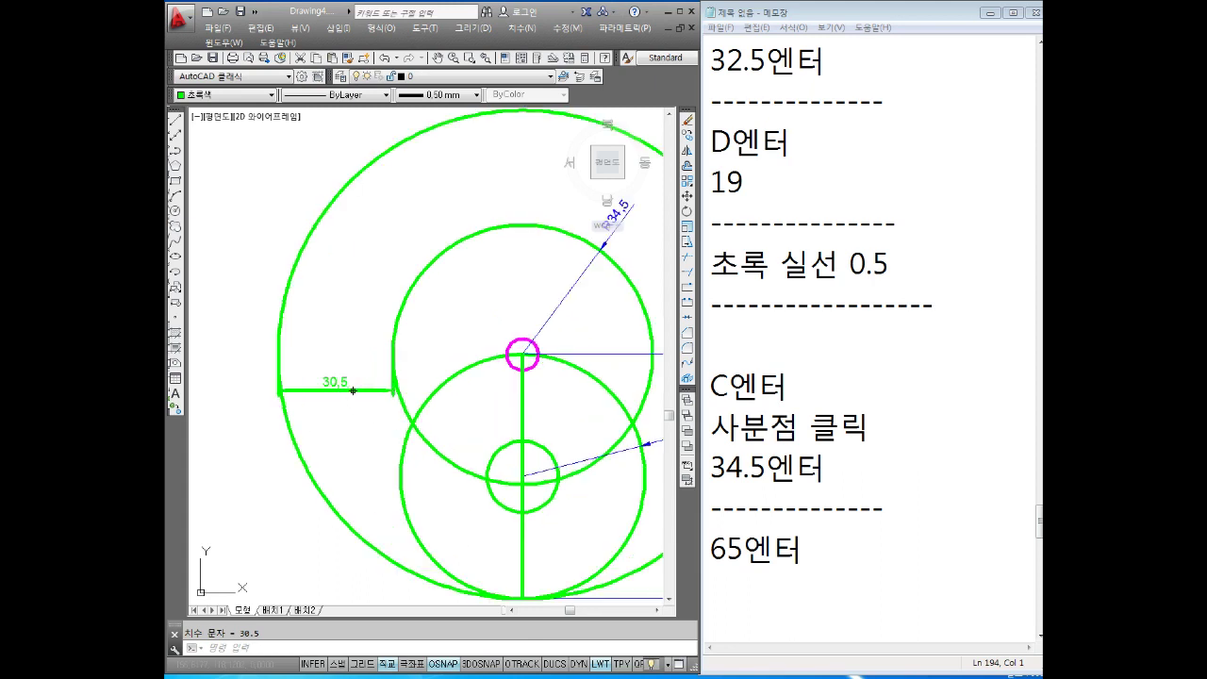
{"action": "scroll", "coordinate": [340, 412], "scroll_direction": "up", "scroll_amount": 1}
{"action": "scroll", "coordinate": [355, 393], "scroll_direction": "up", "scroll_amount": 1}
{"action": "key", "text": "Escape"}
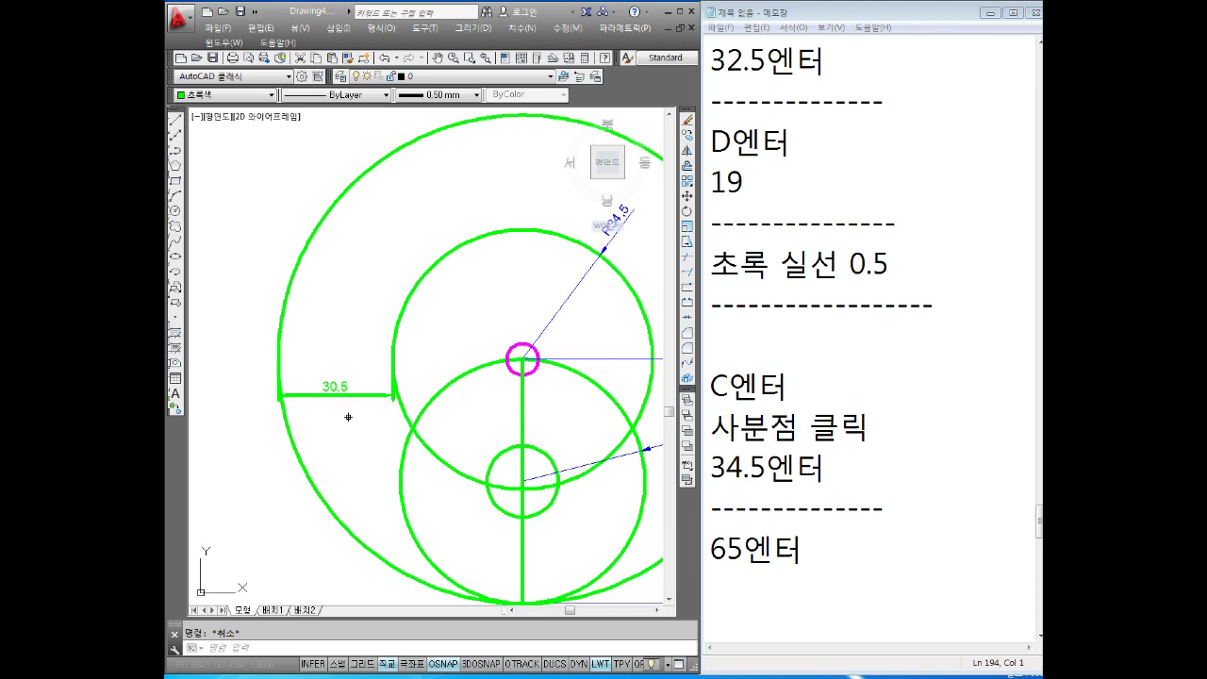
{"action": "left_click", "coordinate": [782, 577]}
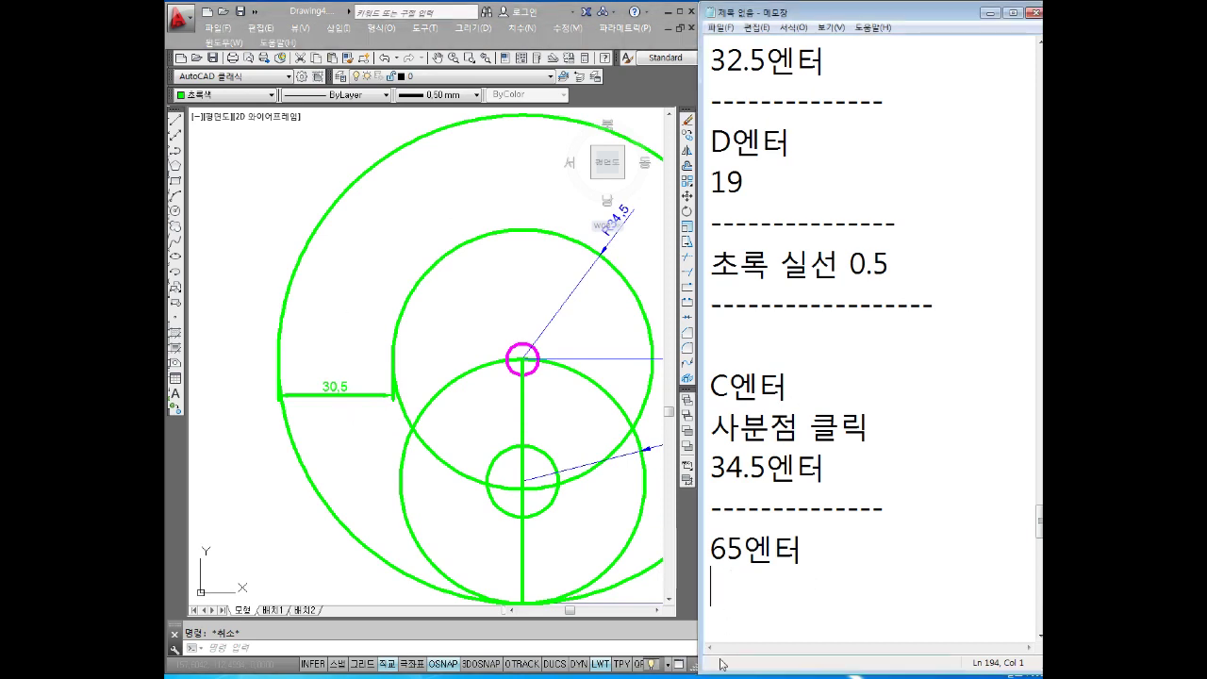
- Halve 30.5 in Calculator to get 15.25
{"action": "key", "text": "alt+Tab"}
{"action": "key", "text": "Escape"}
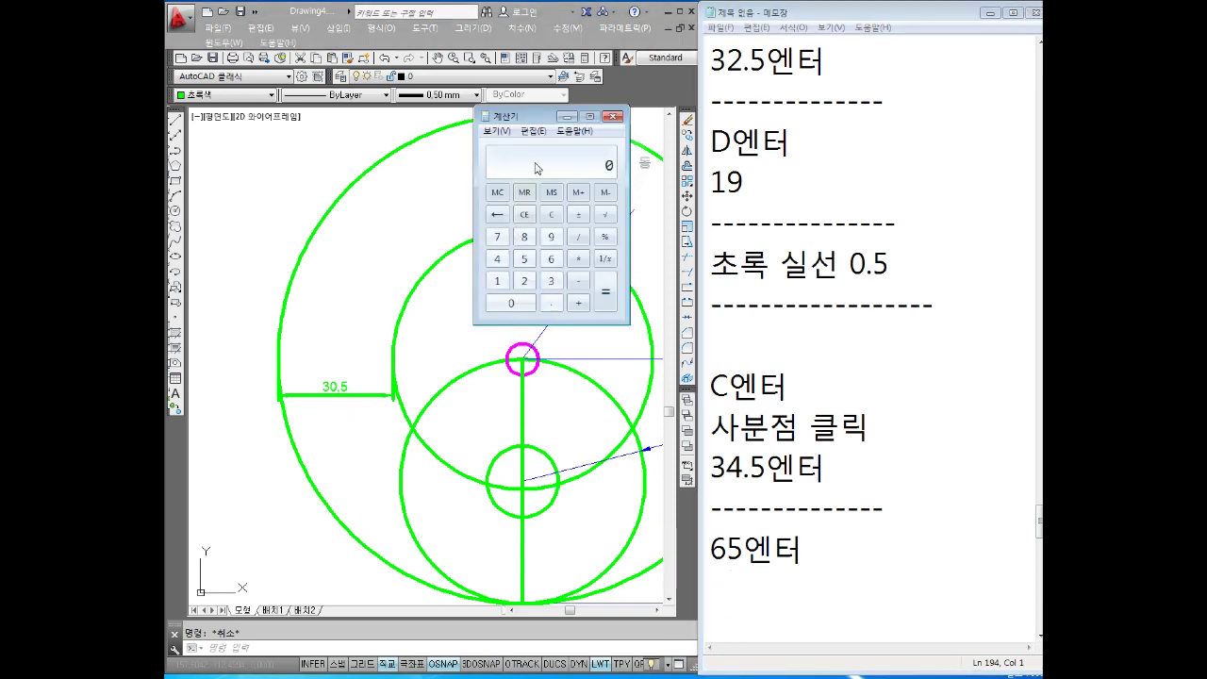
{"action": "type", "text": "30.5"}
{"action": "type", "text": "2"}
{"action": "key", "text": "Return"}
- Record 15.25 on a new line in the Notepad notes
{"action": "left_click", "coordinate": [787, 571]}
{"action": "key", "text": "Return"}
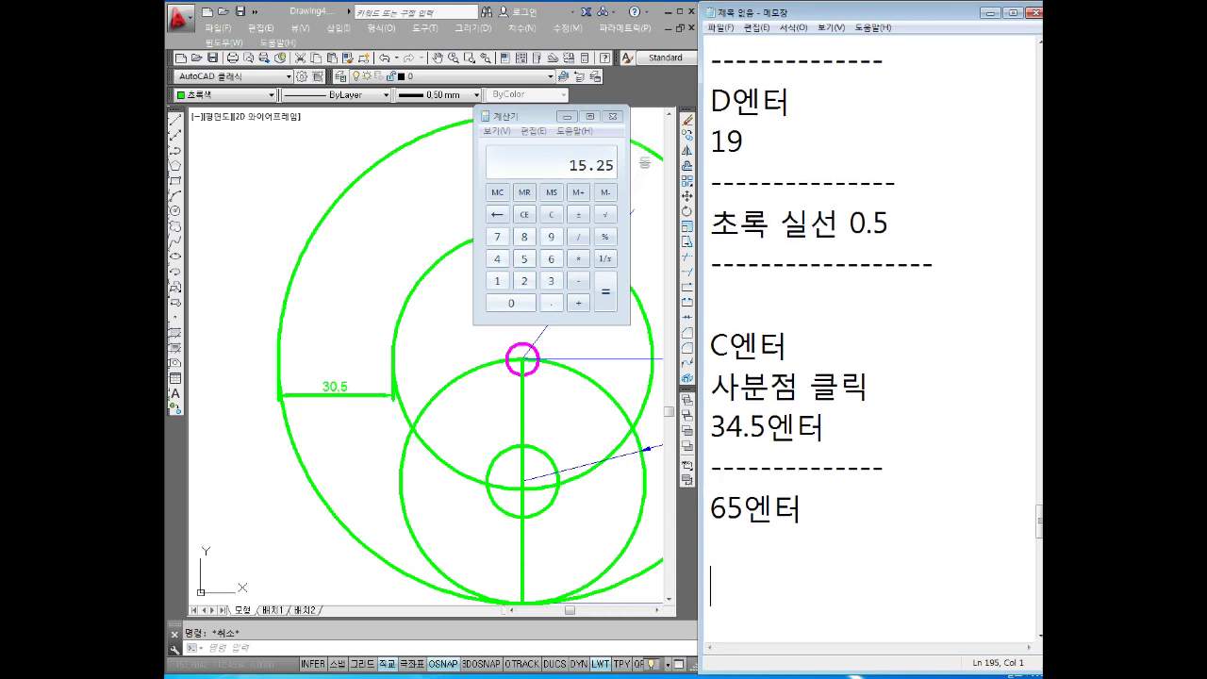
{"action": "type", "text": "15.25"}
{"action": "key", "text": "Return"}
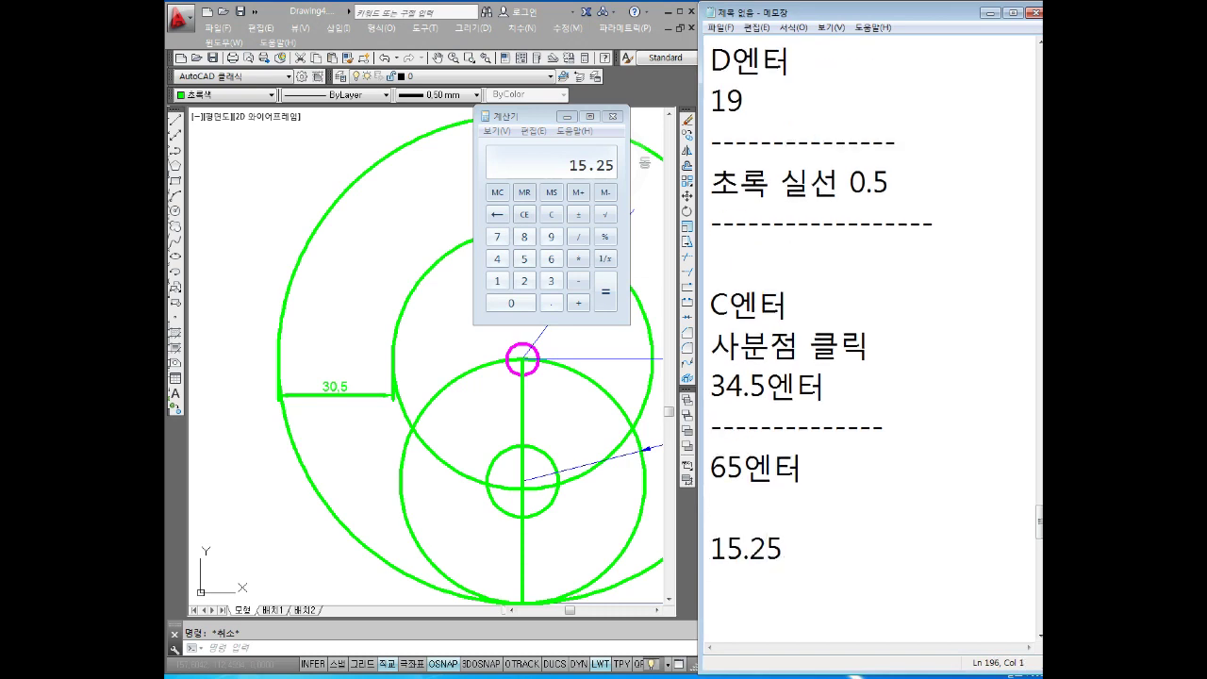
{"action": "left_click", "coordinate": [453, 431]}
{"action": "middle_click_drag", "start_coordinate": [387, 383], "coordinate": [389, 413]}
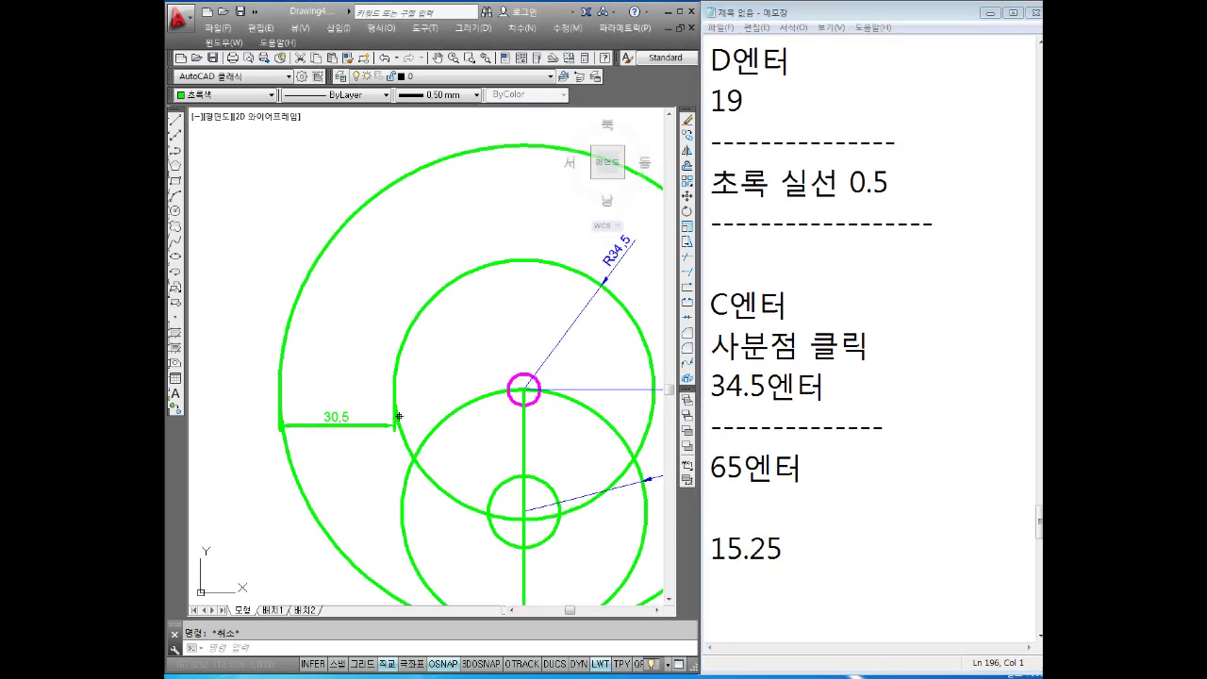
- Draw a vertical line through the 30.5 dimension's midpoint
{"action": "type", "text": "line"}
{"action": "key", "text": "Return"}
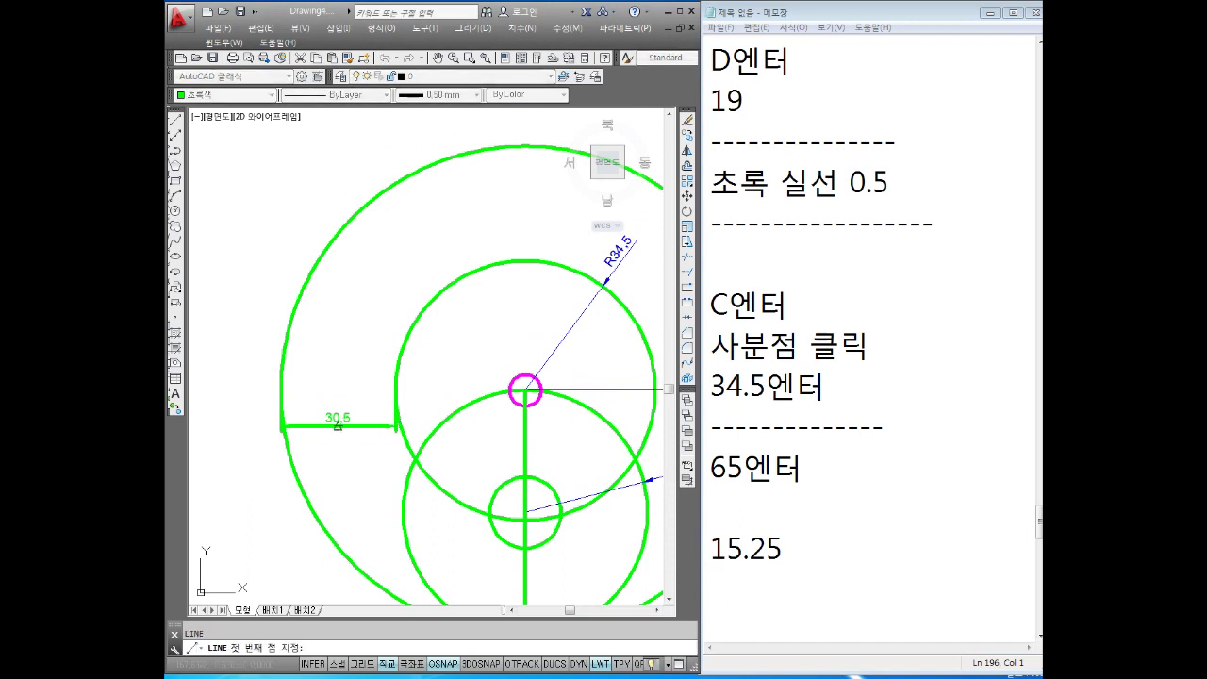
{"action": "left_click", "coordinate": [338, 332]}
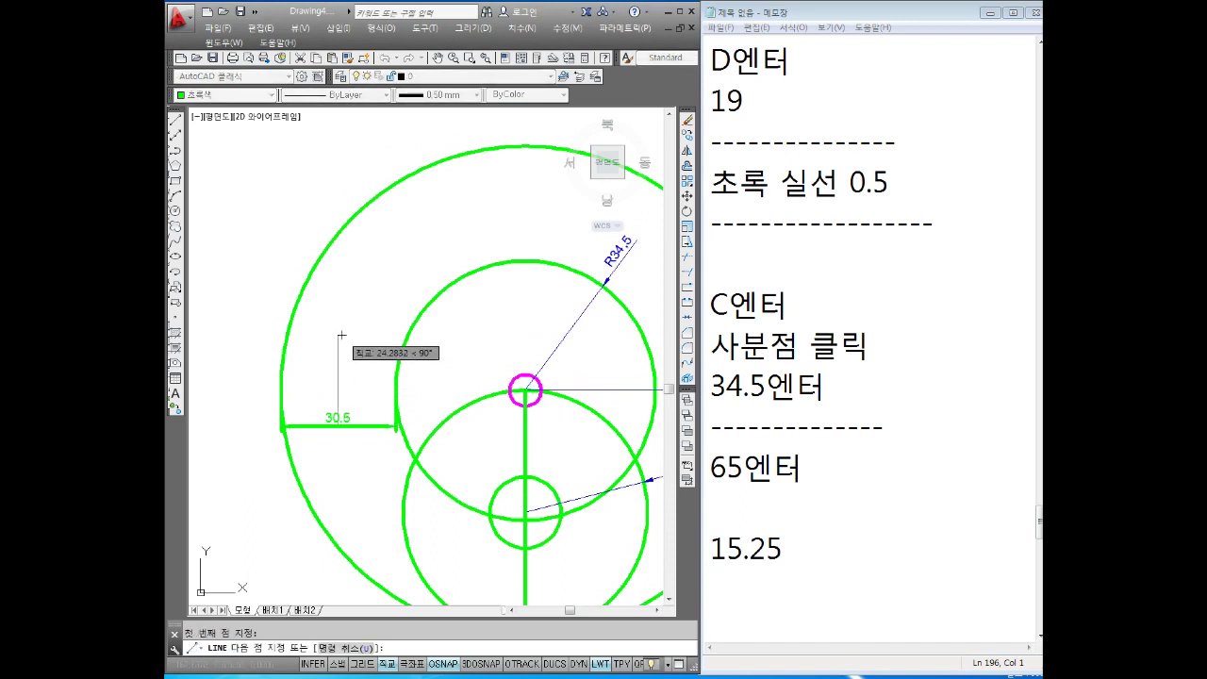
{"action": "left_click", "coordinate": [338, 426]}
{"action": "key", "text": "Escape"}
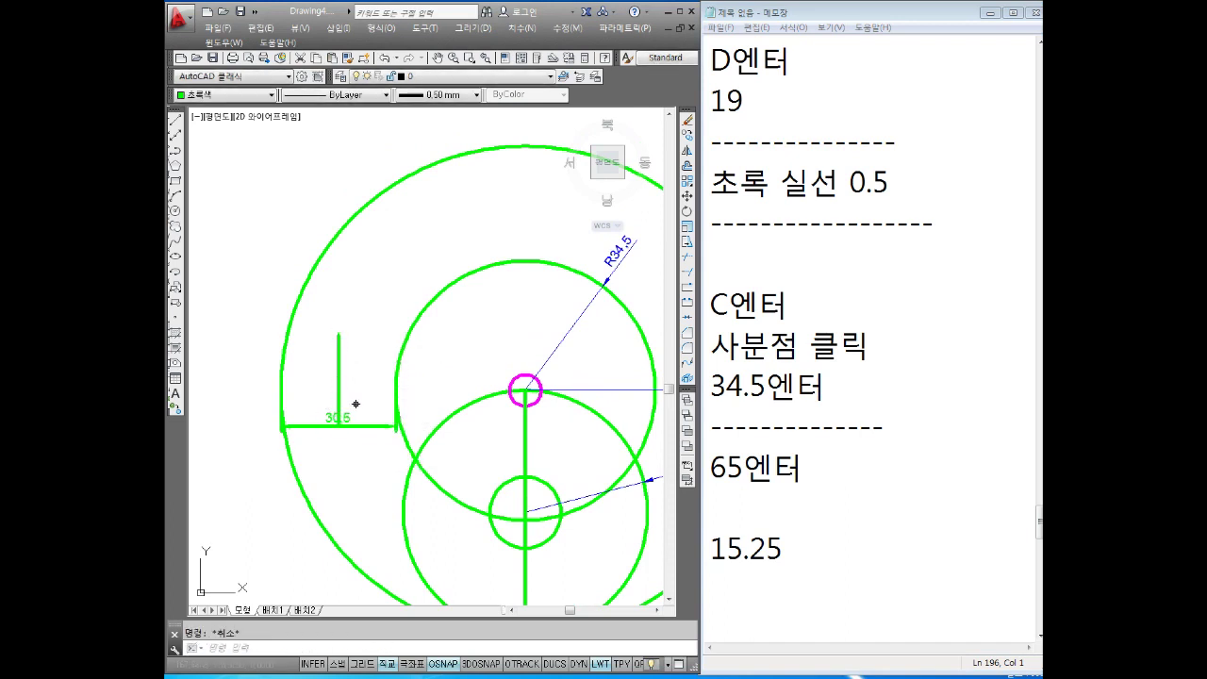
- Draw a horizontal line running left from the small magenta circle's centre
{"action": "key", "text": "Return"}
{"action": "left_click", "coordinate": [525, 389]}
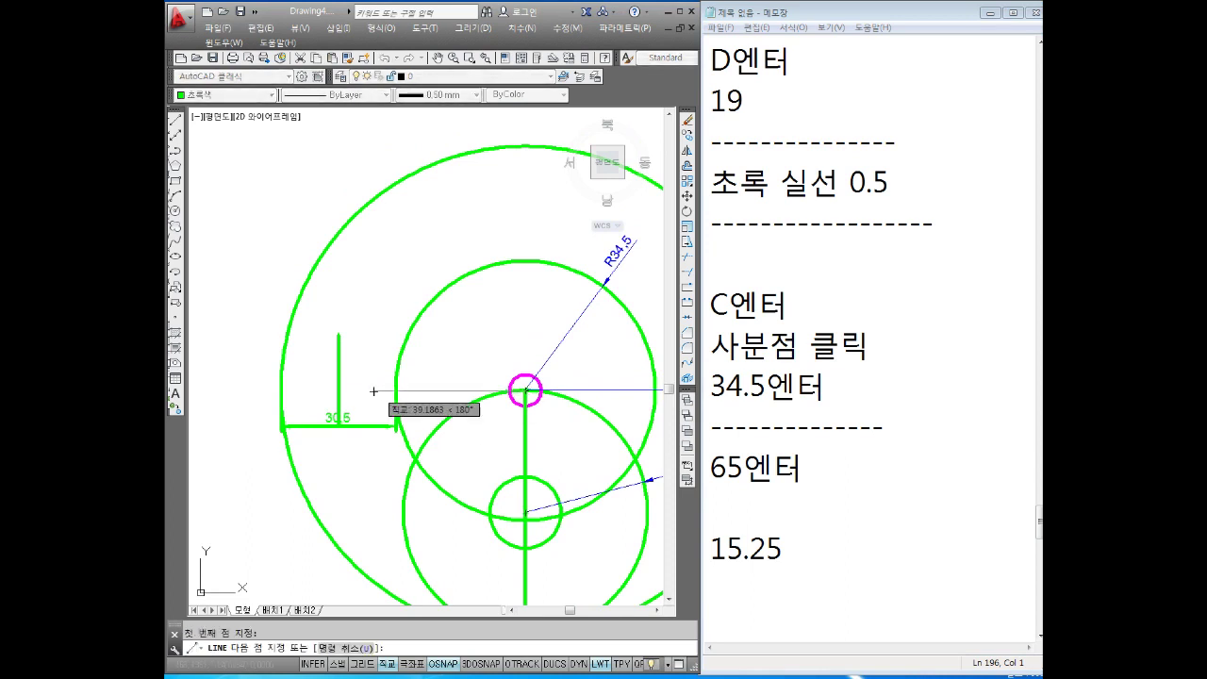
{"action": "left_click", "coordinate": [338, 383]}
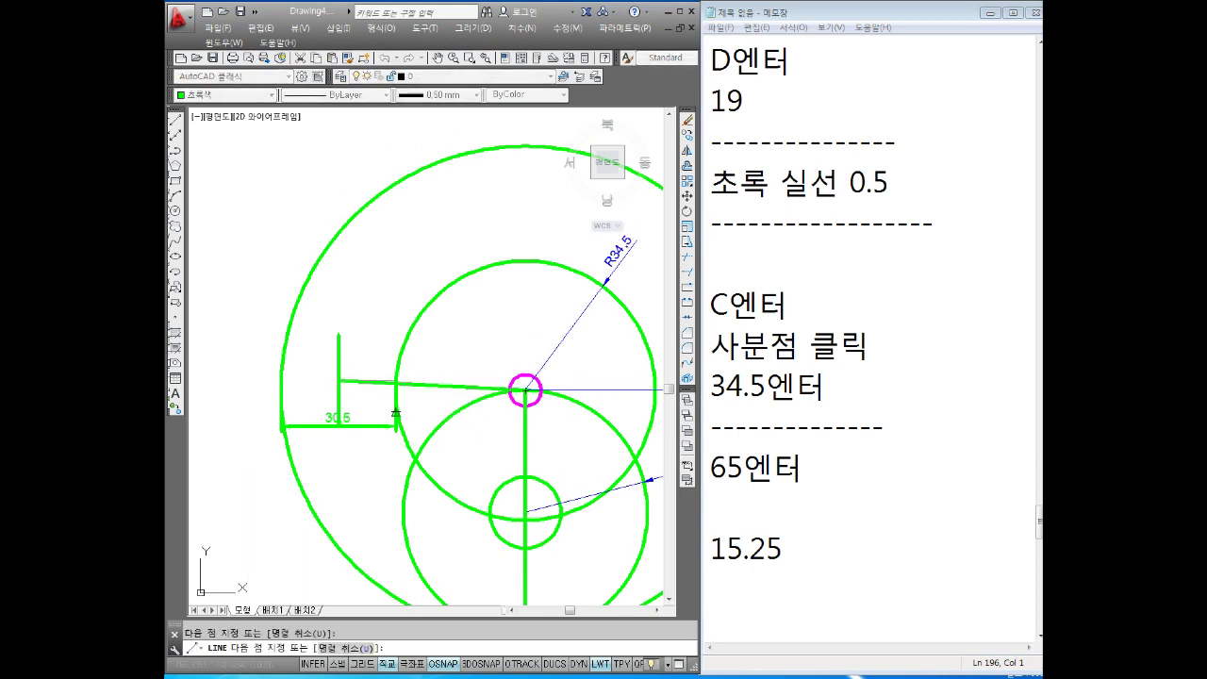
{"action": "left_click", "coordinate": [307, 389]}
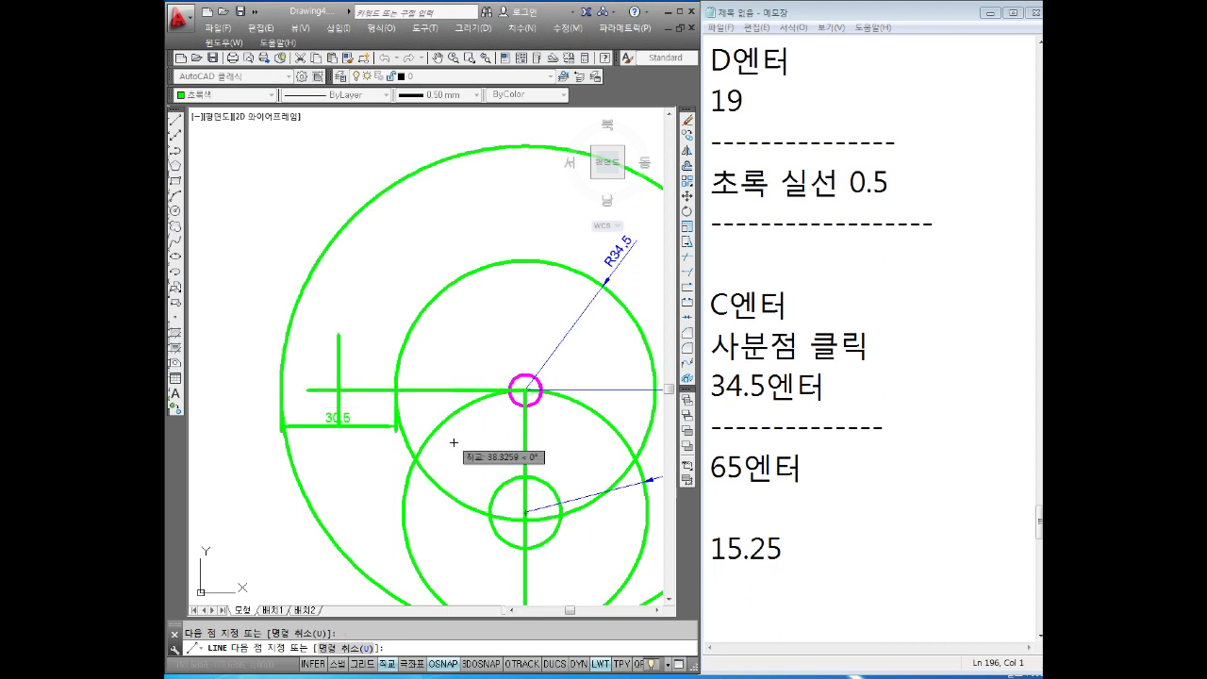
{"action": "key", "text": "Escape"}
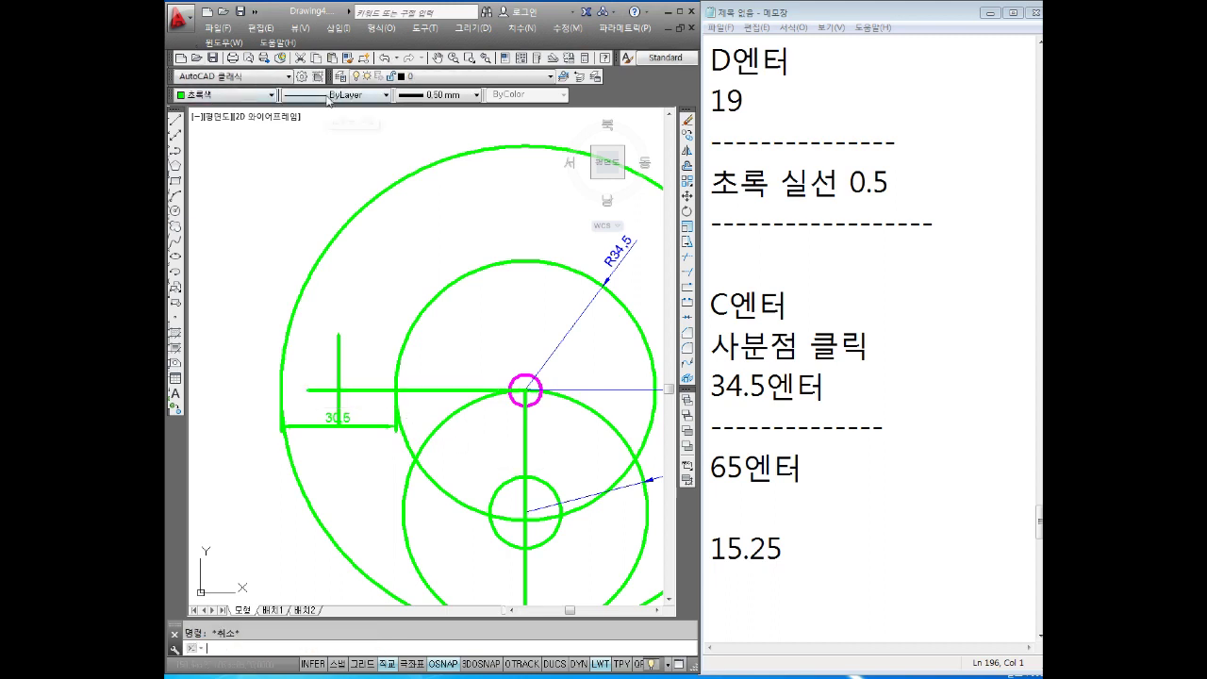
- Start a linear dimension from the magenta circle's centre to the left vertical line
{"action": "type", "text": "DL"}
{"action": "key", "text": "Return"}
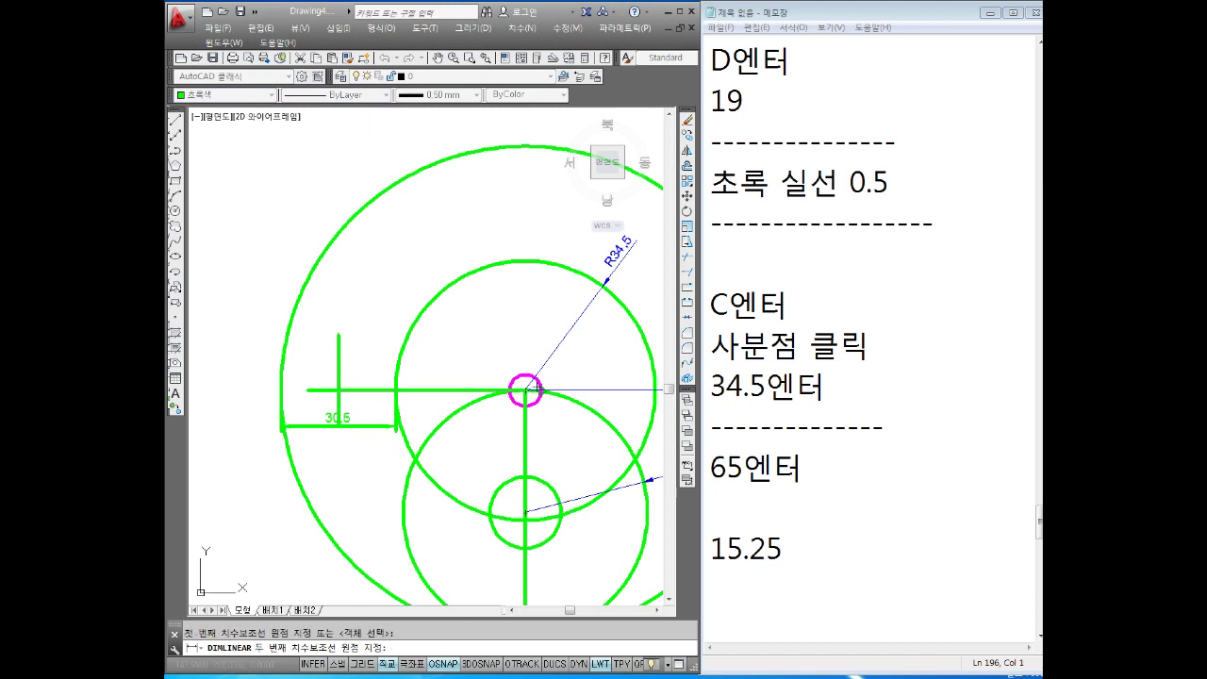
{"action": "left_click", "coordinate": [525, 389]}
{"action": "key", "text": "Escape"}
{"action": "right_click", "coordinate": [492, 363]}
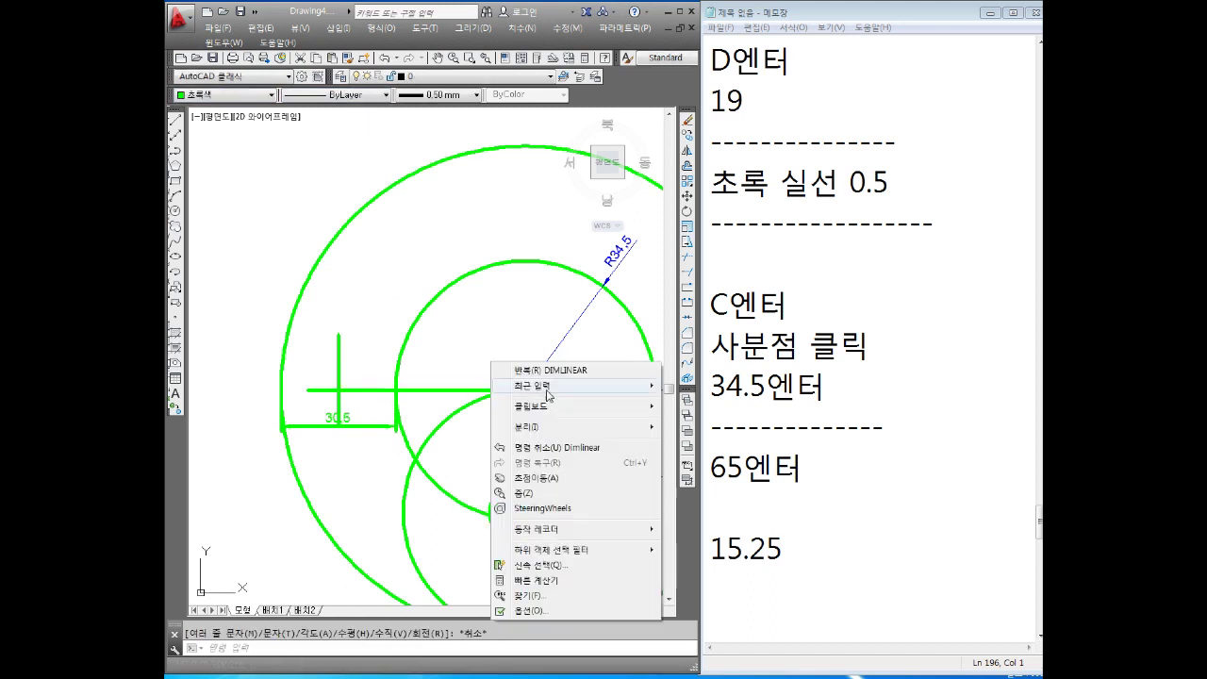
{"action": "left_click", "coordinate": [528, 369]}
{"action": "left_click", "coordinate": [526, 390]}
{"action": "left_click", "coordinate": [339, 390]}
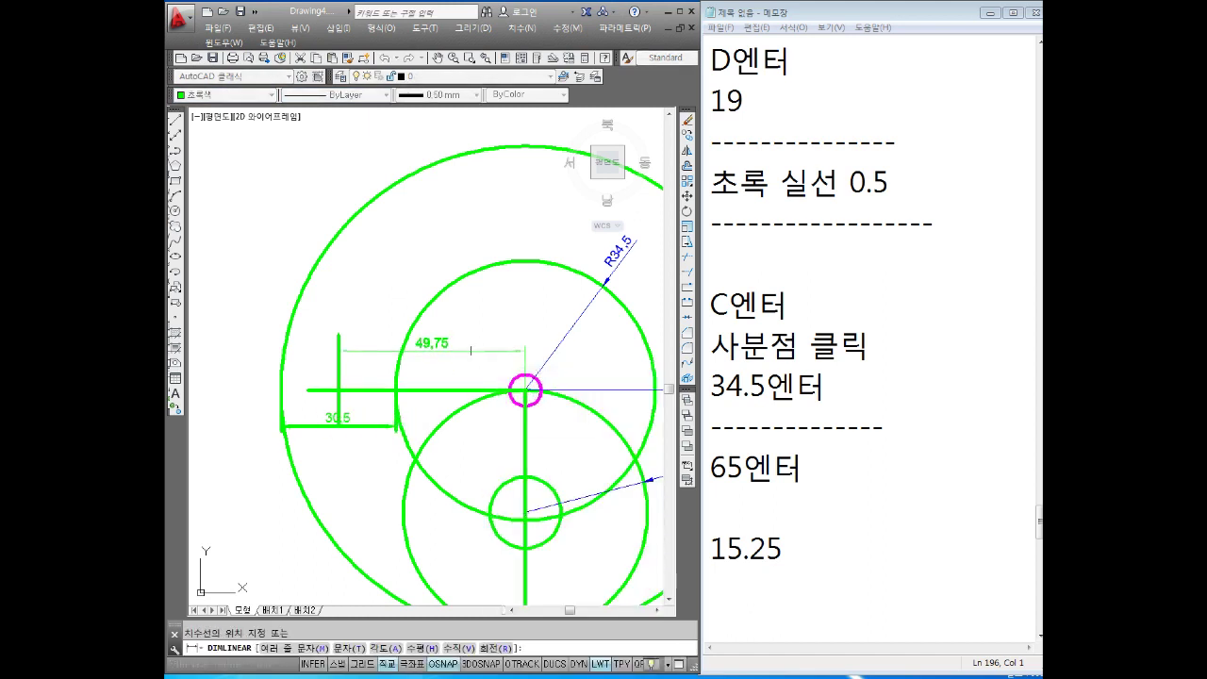
- Place the 49.75 dimension and extend the note to 15.25+34.5
{"action": "left_click", "coordinate": [471, 350]}
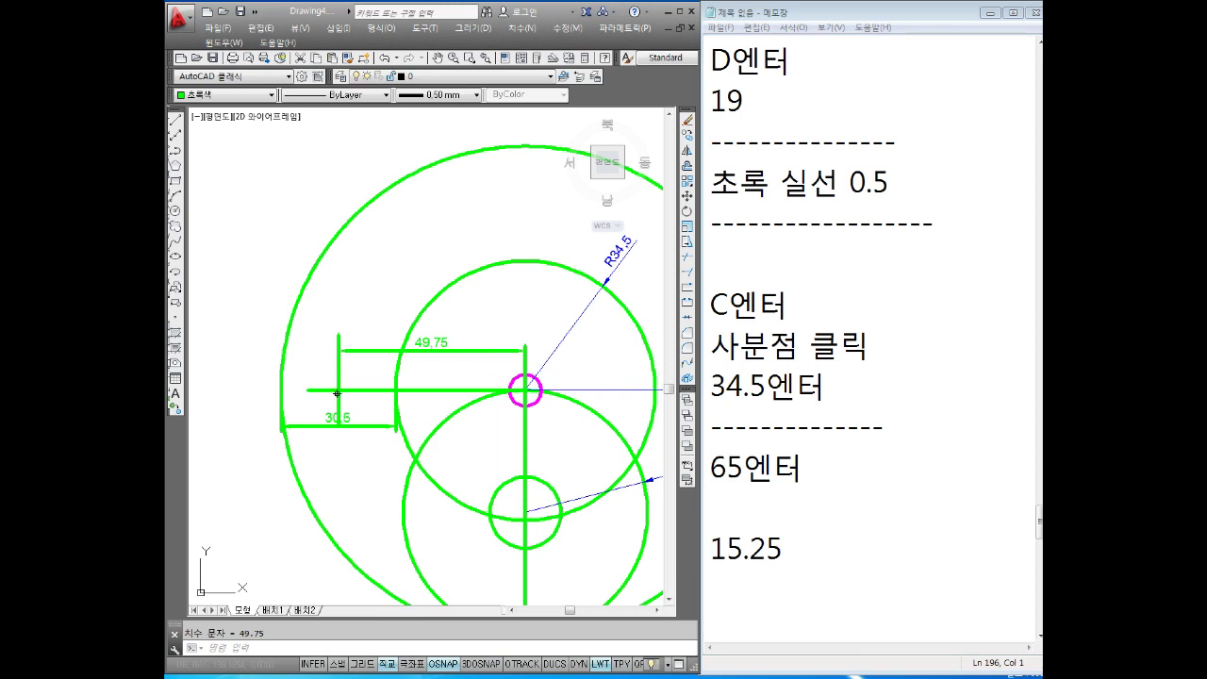
{"action": "left_click", "coordinate": [782, 552]}
{"action": "type", "text": "+"}
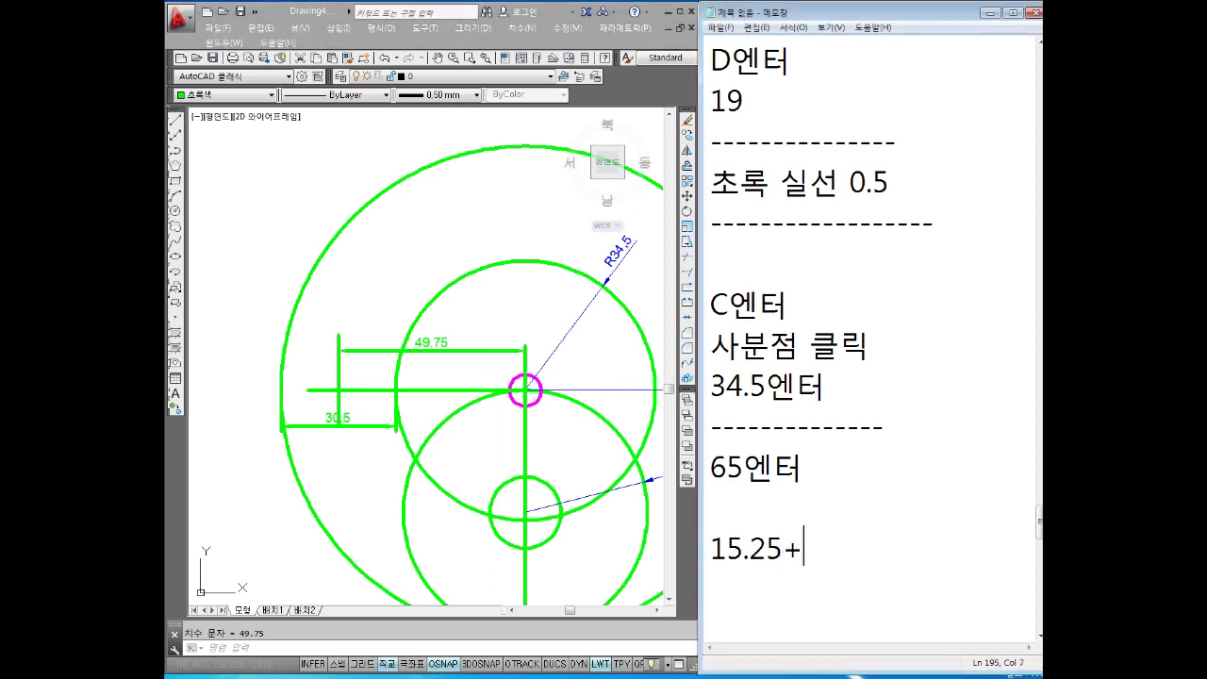
{"action": "type", "text": "34.5"}
{"action": "key", "text": "Return"}
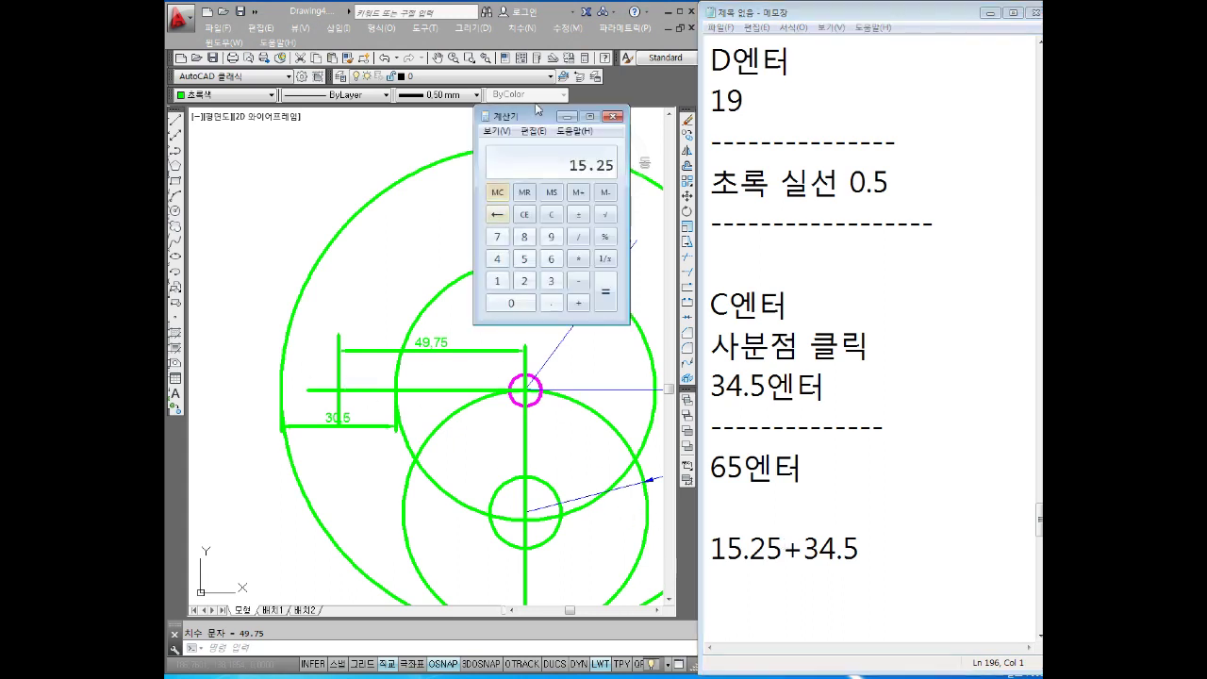
- Confirm in Calculator that 15.25+34.5 equals 49.75
{"action": "left_click_drag", "start_coordinate": [538, 113], "coordinate": [498, 90]}
{"action": "key", "text": "Escape"}
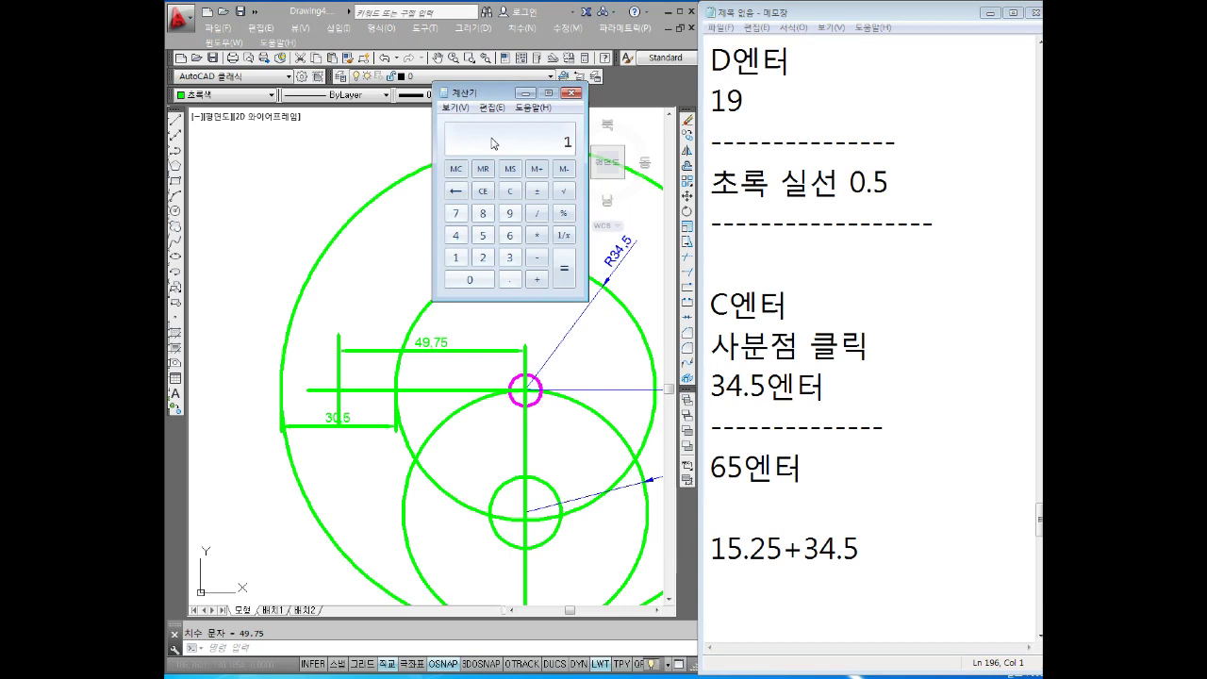
{"action": "type", "text": "5.25+34."}
{"action": "type", "text": "5"}
{"action": "key", "text": "Return"}
- Make the 49.75 dimension blue with a 0.25 mm lineweight, matching the other dimensions
{"action": "left_click", "coordinate": [434, 357]}
{"action": "left_click", "coordinate": [443, 358]}
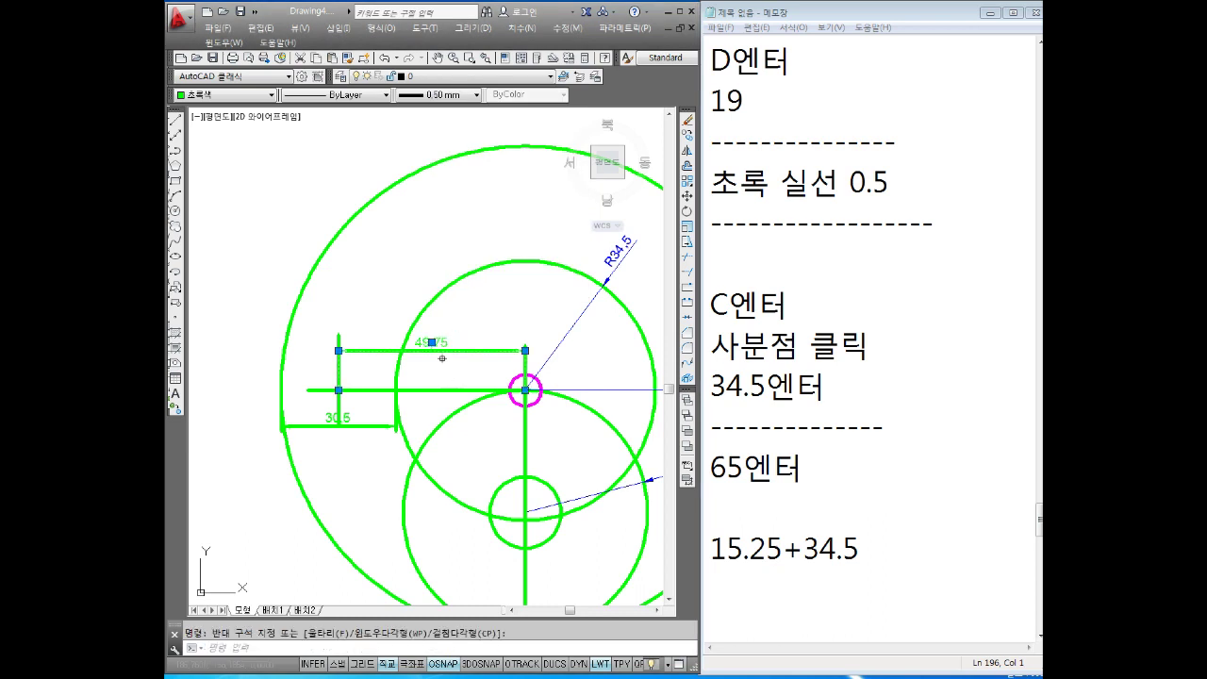
{"action": "left_click", "coordinate": [211, 96]}
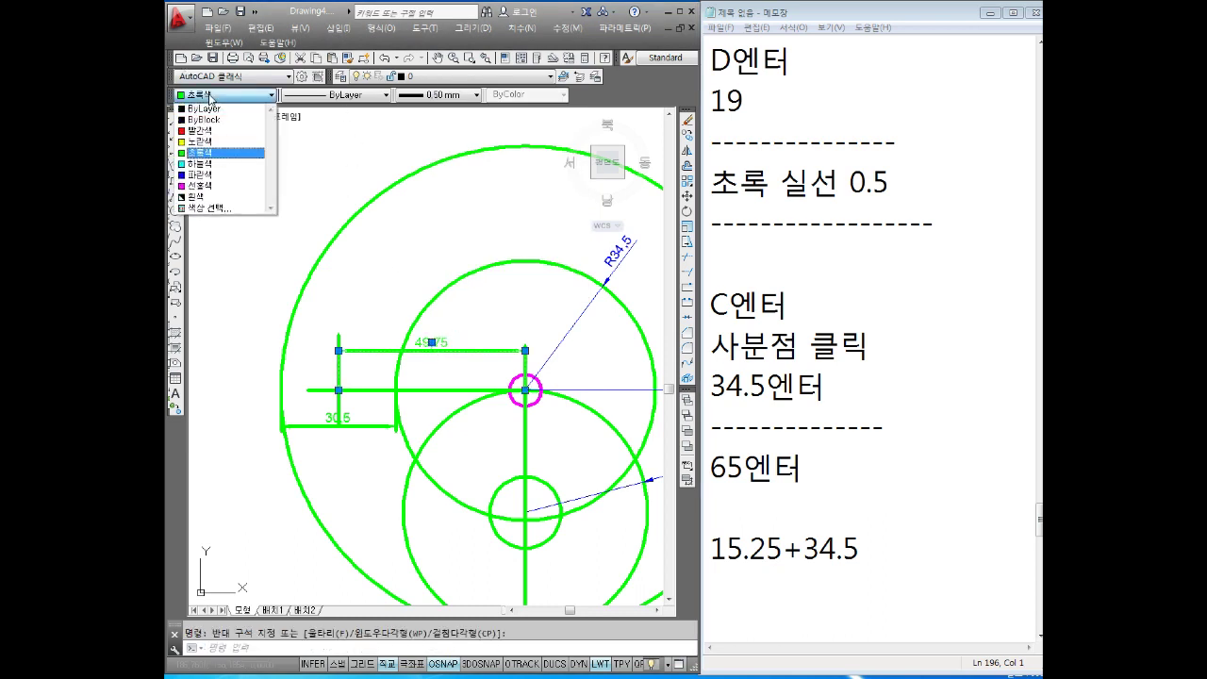
{"action": "left_click", "coordinate": [211, 175]}
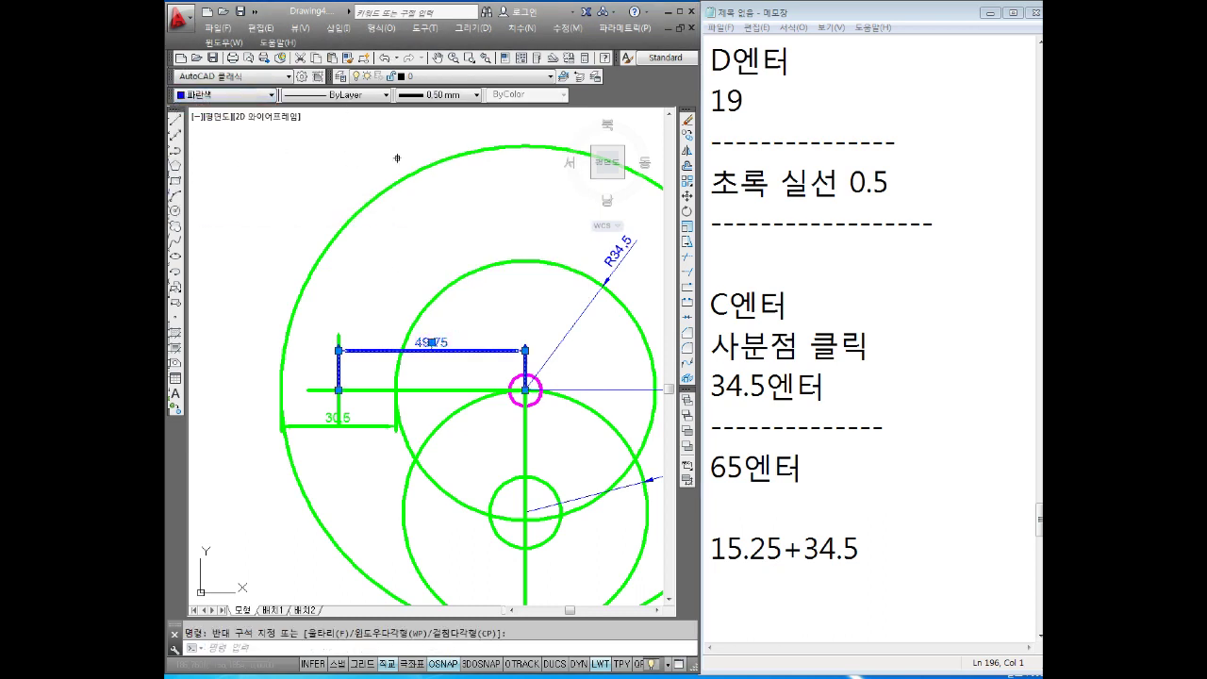
{"action": "left_click", "coordinate": [434, 95]}
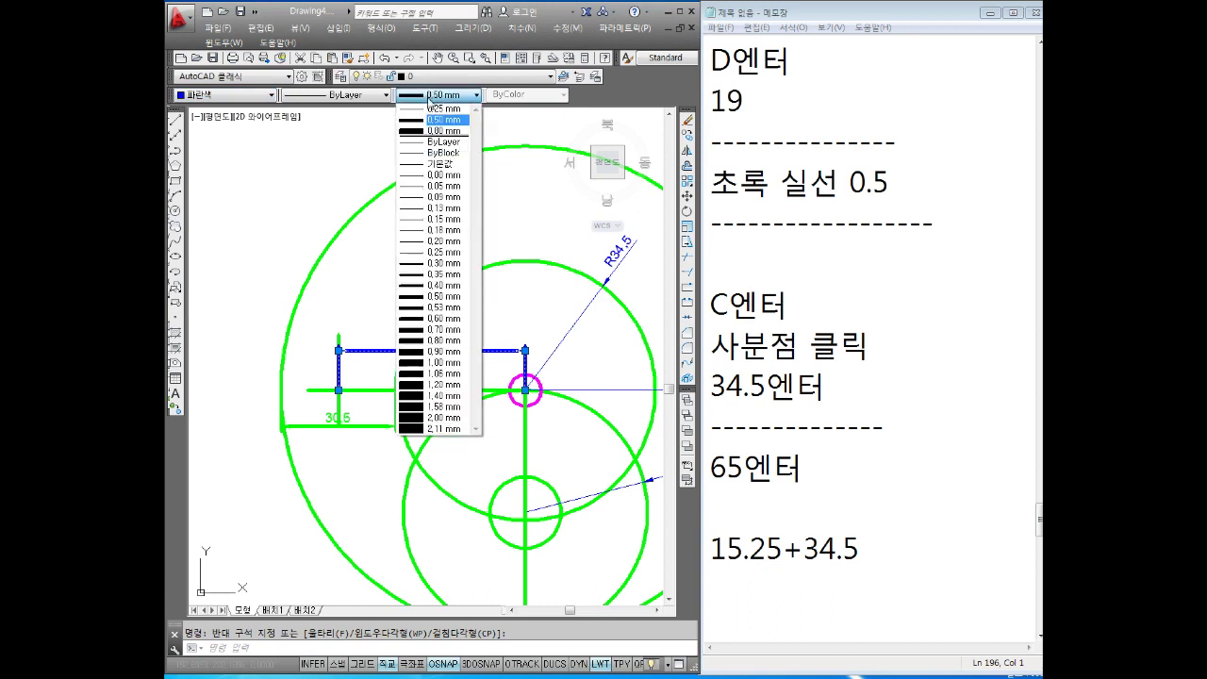
{"action": "left_click", "coordinate": [435, 253]}
{"action": "key", "text": "Escape"}
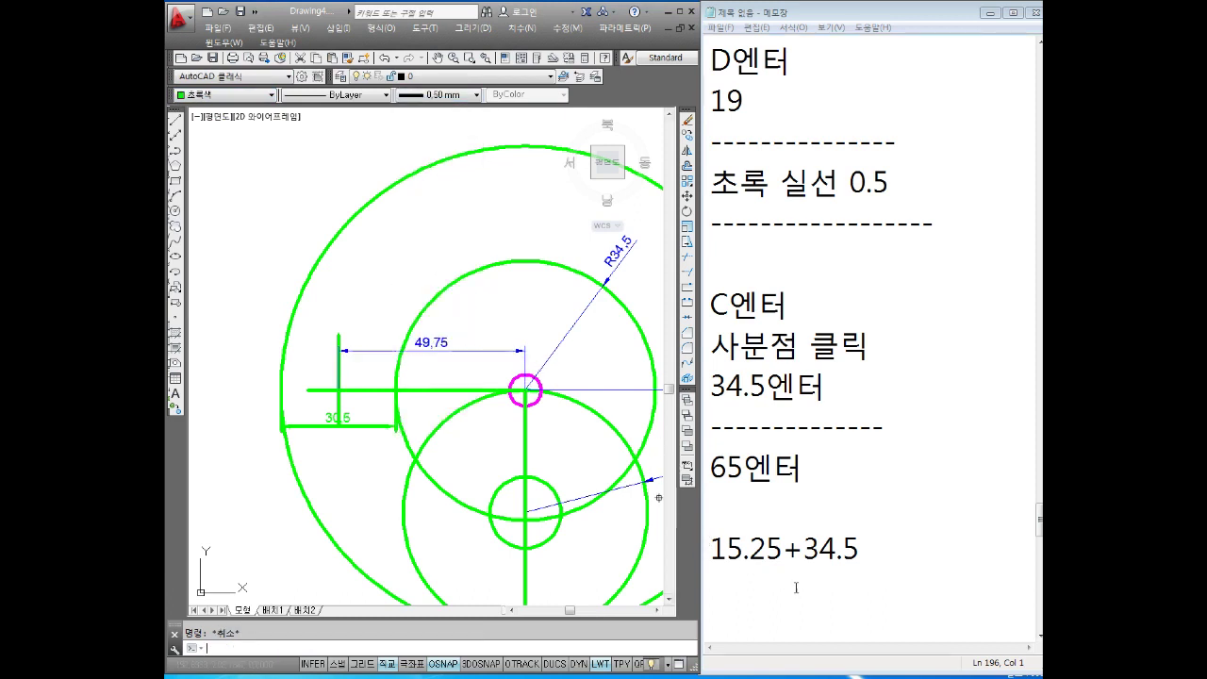
{"action": "left_click", "coordinate": [796, 588]}
{"action": "key", "text": "Return"}
- Add a dashed separator and the lines 'L엔터' and '사분점(중심점)' to the notes
{"action": "key", "text": "Return"}
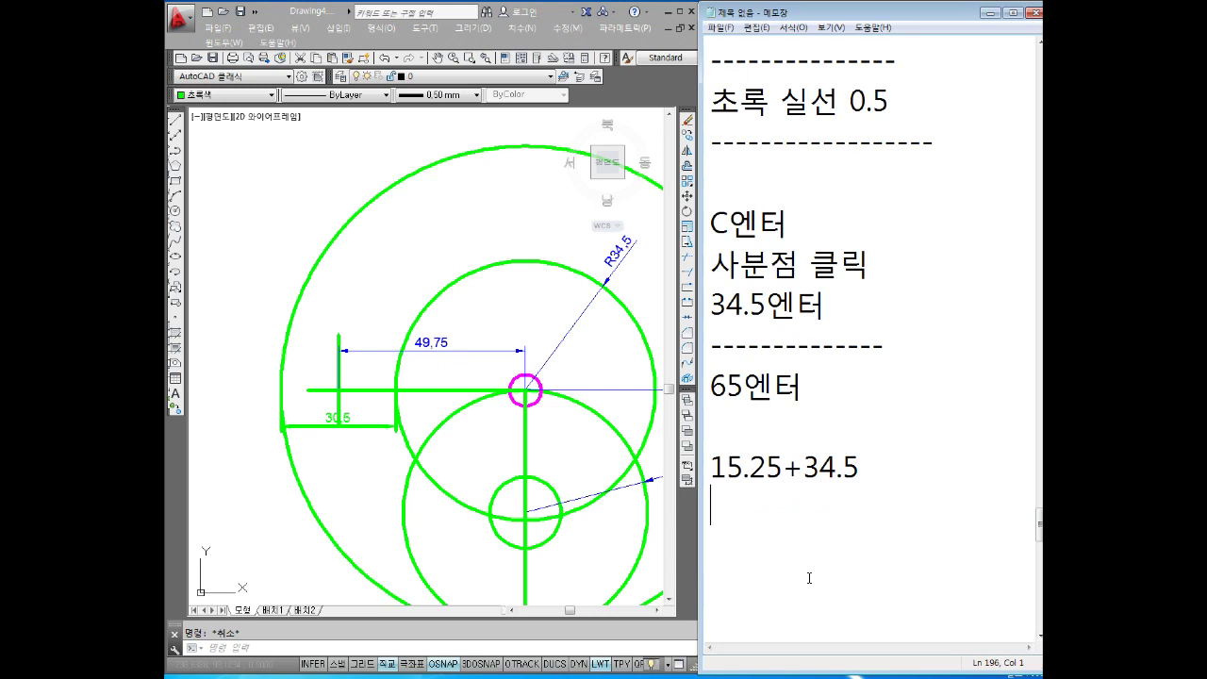
{"action": "key", "text": "Return"}
{"action": "scroll", "coordinate": [809, 578], "scroll_direction": "down", "scroll_amount": 1}
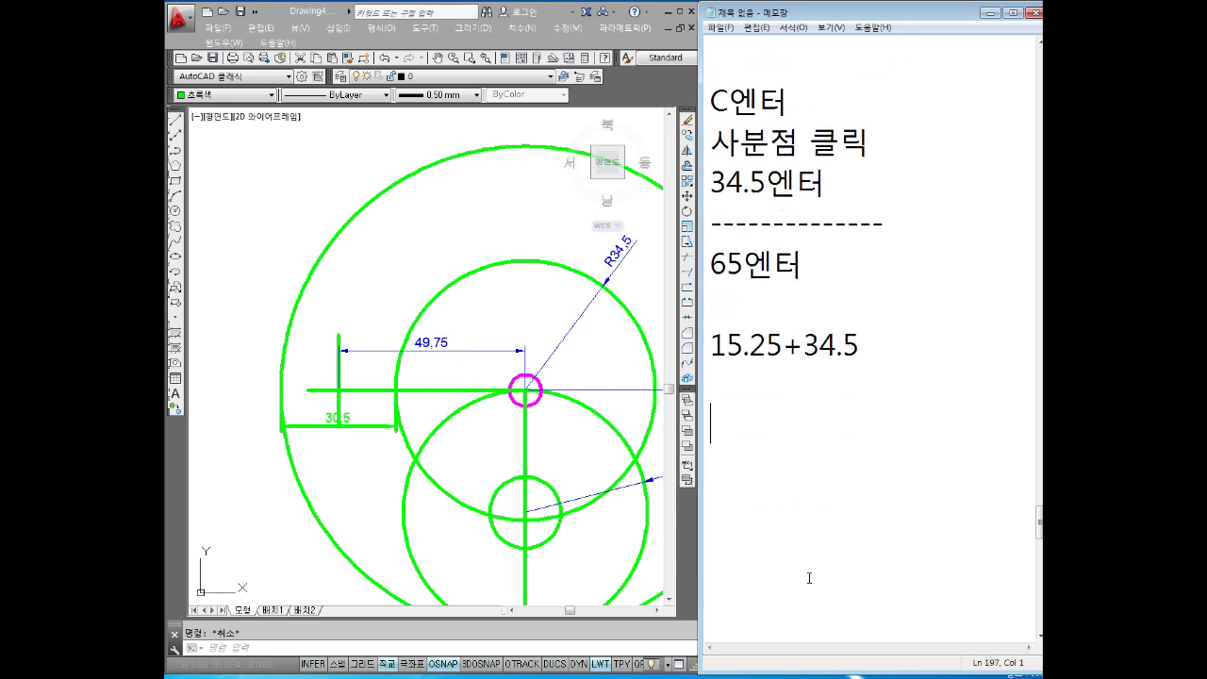
{"action": "type", "text": "---------------"}
{"action": "key", "text": "Return"}
{"action": "type", "text": "ㄴ"}
{"action": "key", "text": "BackSpace"}
{"action": "type", "text": "L에ㄴ터"}
{"action": "key", "text": "Return"}
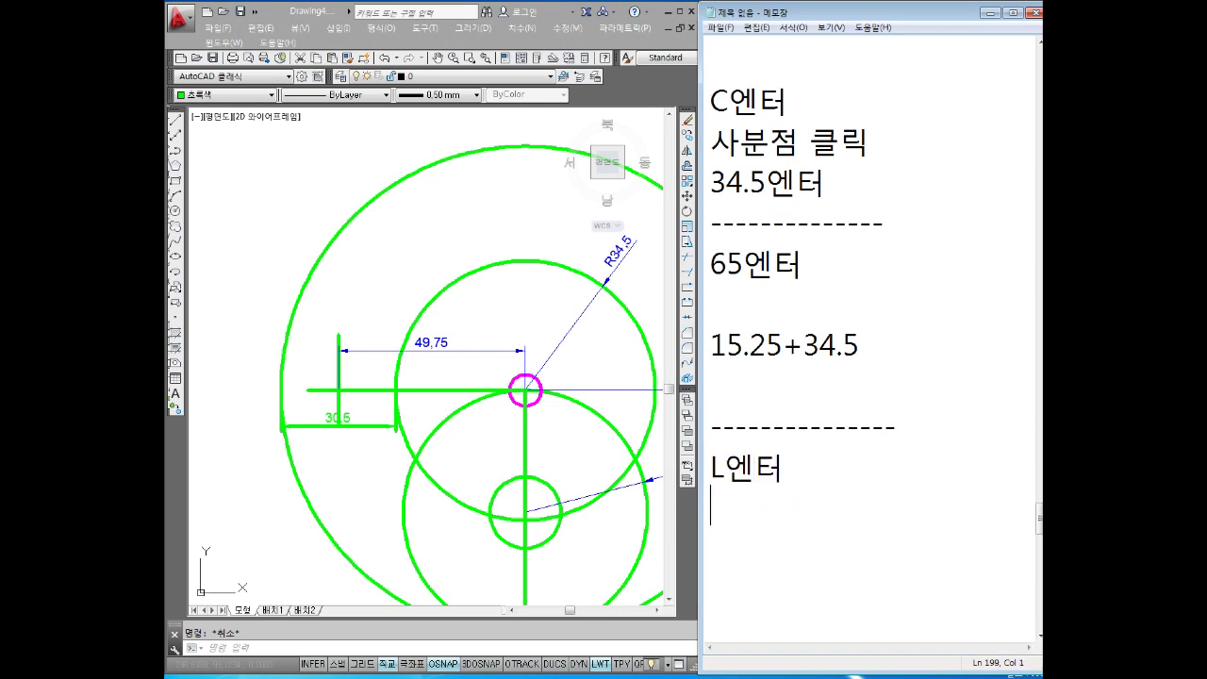
{"action": "type", "text": "사분점"}
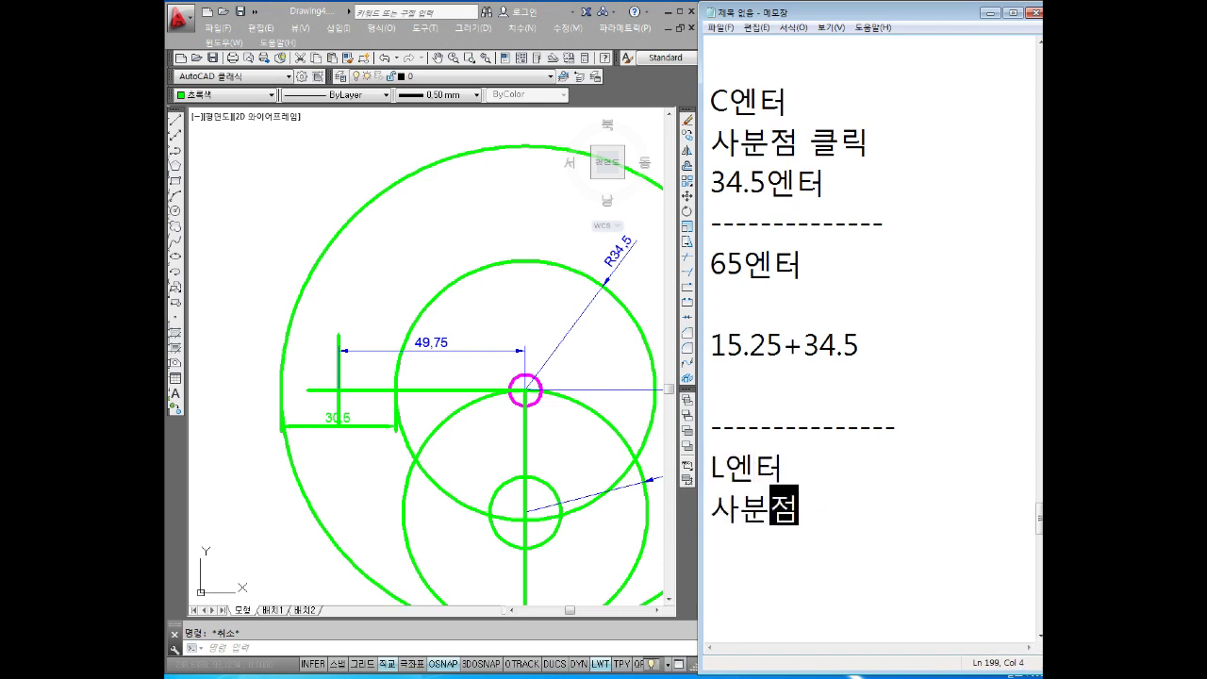
{"action": "type", "text": "(중심점"}
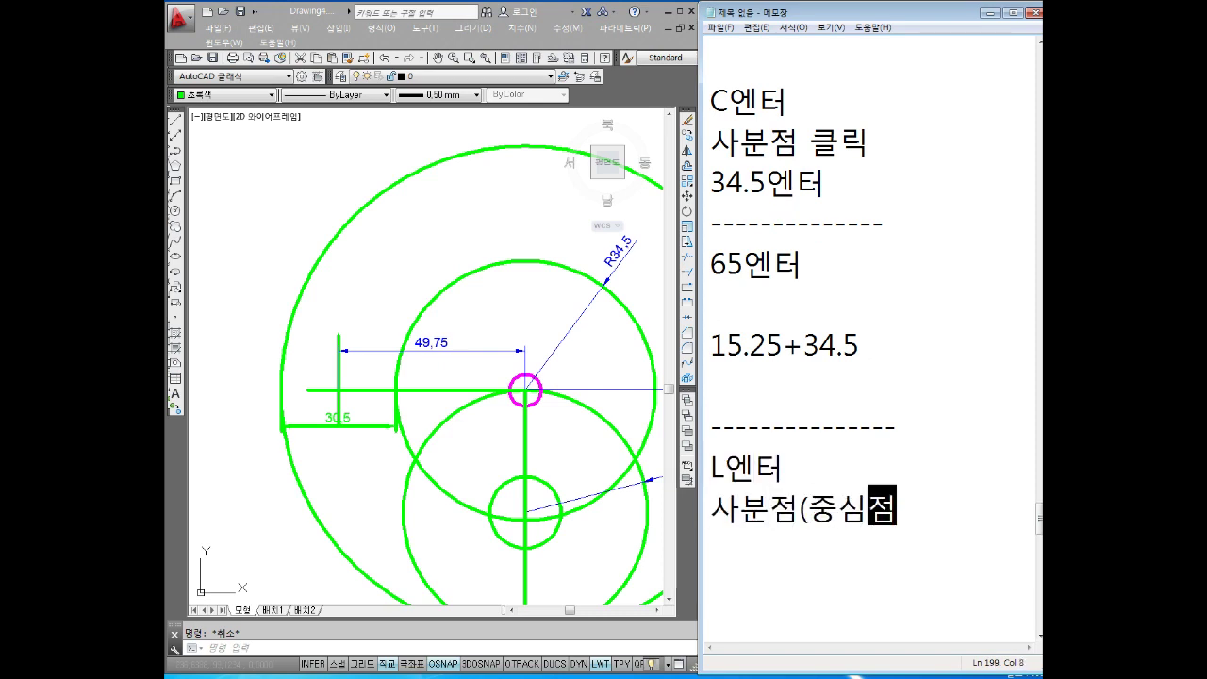
{"action": "type", "text": ")"}
{"action": "key", "text": "Return"}
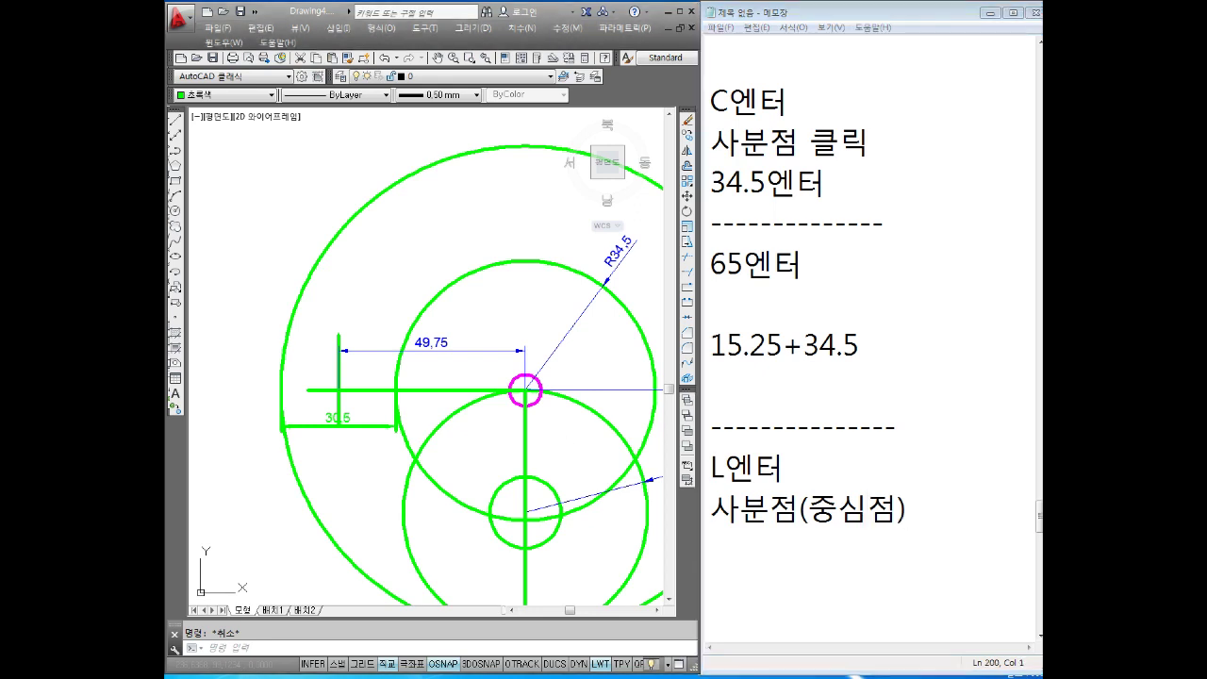
- Check the magenta circle, then complete the note as '사분점(중심점) 클릭'
{"action": "scroll", "coordinate": [539, 390], "scroll_direction": "up", "scroll_amount": 2}
{"action": "left_click", "coordinate": [536, 389]}
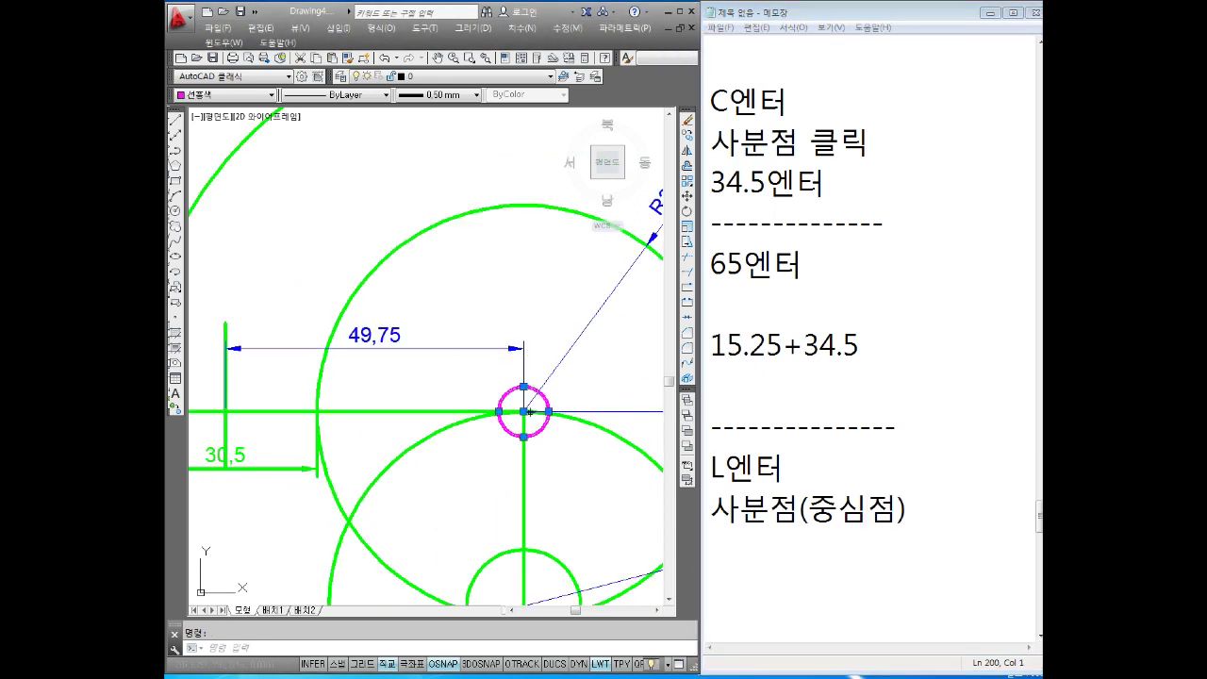
{"action": "scroll", "coordinate": [522, 413], "scroll_direction": "down", "scroll_amount": 3}
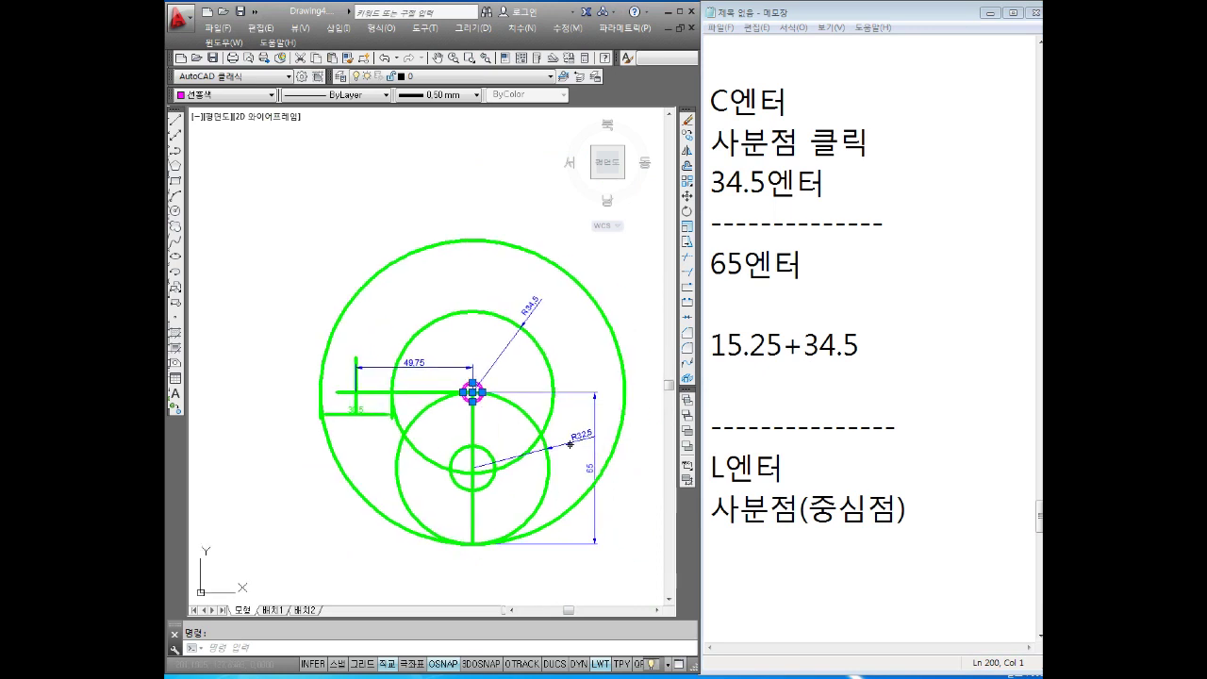
{"action": "left_click", "coordinate": [742, 539]}
{"action": "key", "text": "BackSpace"}
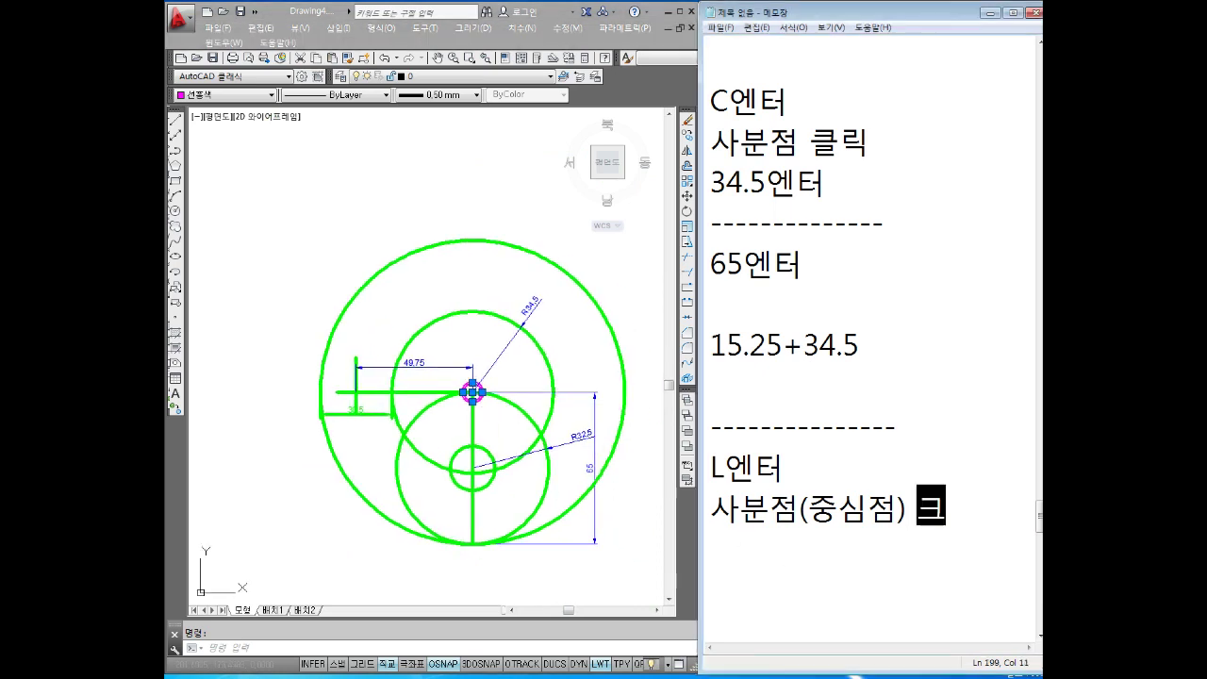
{"action": "type", "text": "클릭"}
{"action": "key", "text": "Return"}
{"action": "type", "text": "@"}
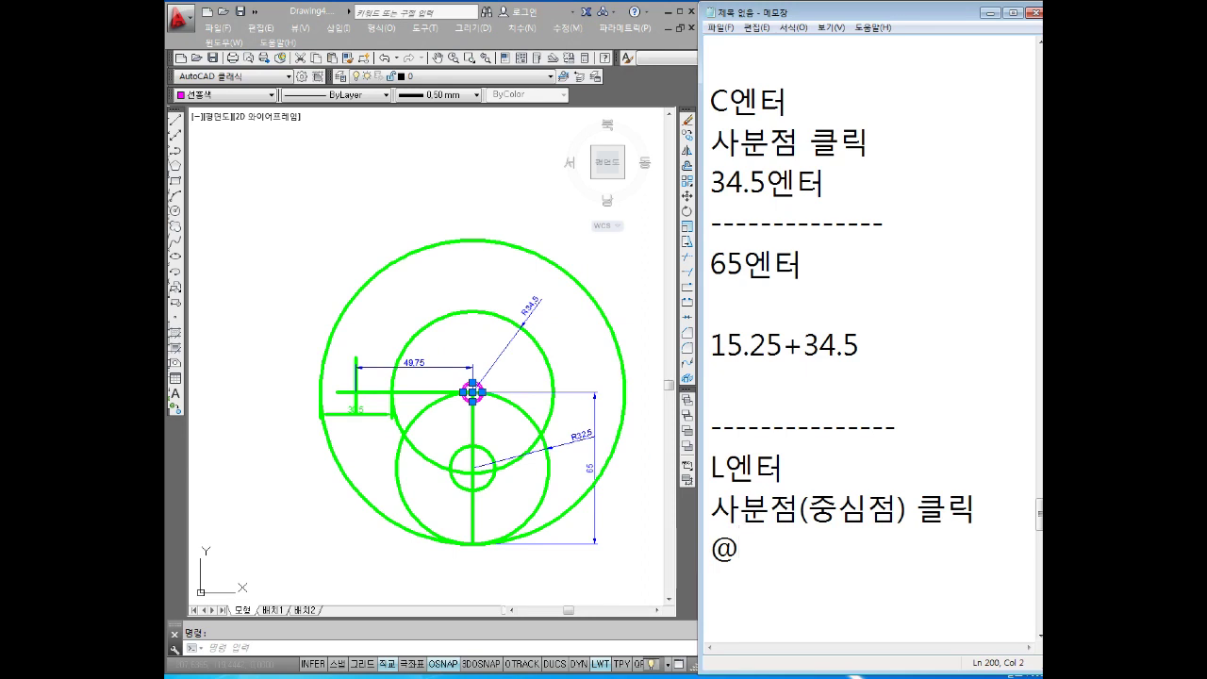
{"action": "type", "text": "49.75<"}
{"action": "type", "text": "105"}
{"action": "key", "text": "Return"}
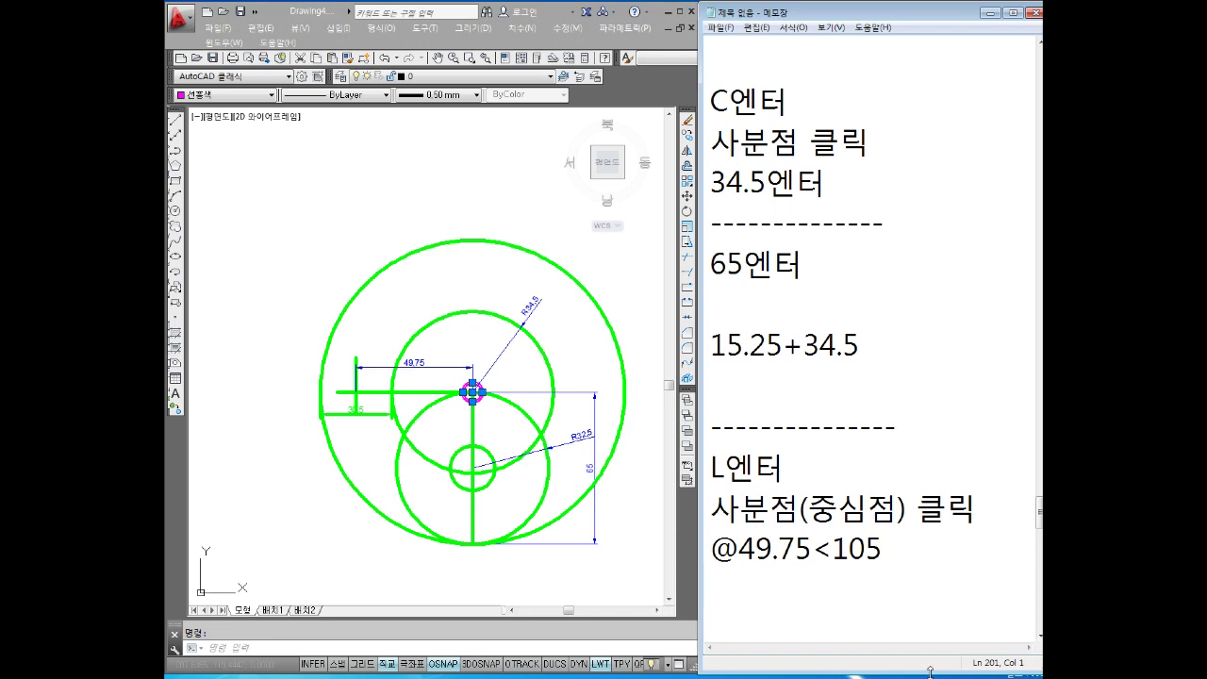
{"action": "type", "text": "@"}
{"action": "type", "text": "497."}
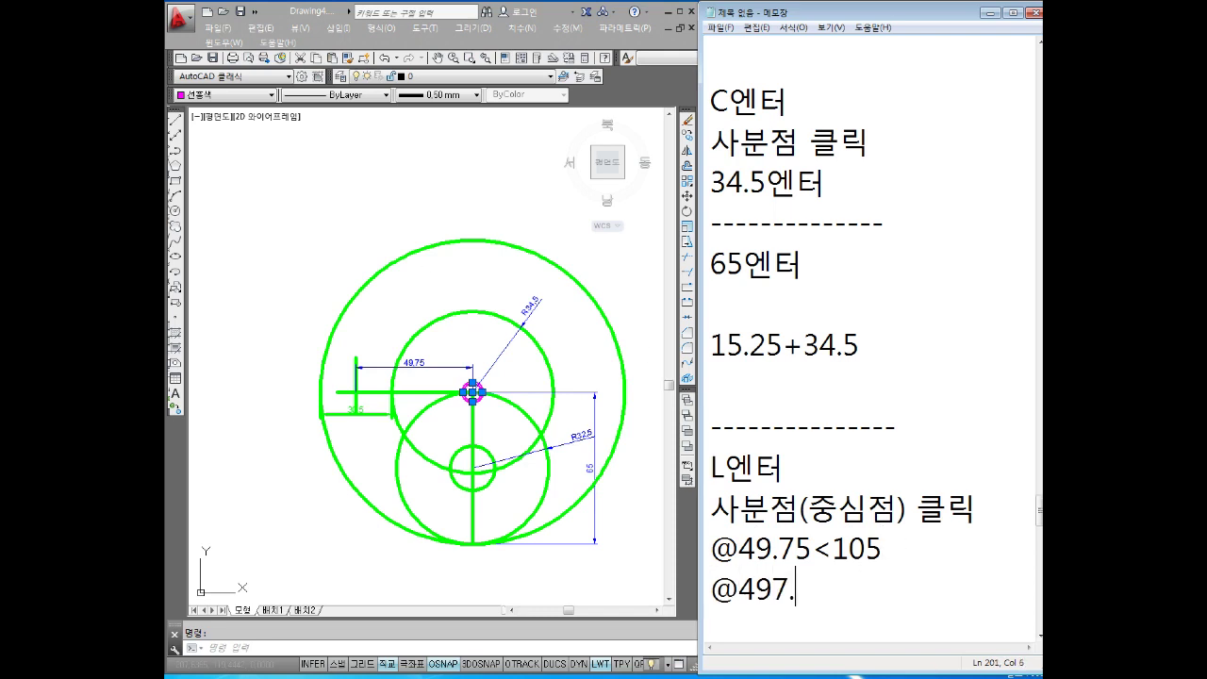
{"action": "key", "text": "BackSpace"}
{"action": "key", "text": "BackSpace"}
{"action": "type", "text": ".75<"}
{"action": "type", "text": "-120"}
{"action": "key", "text": "Return"}
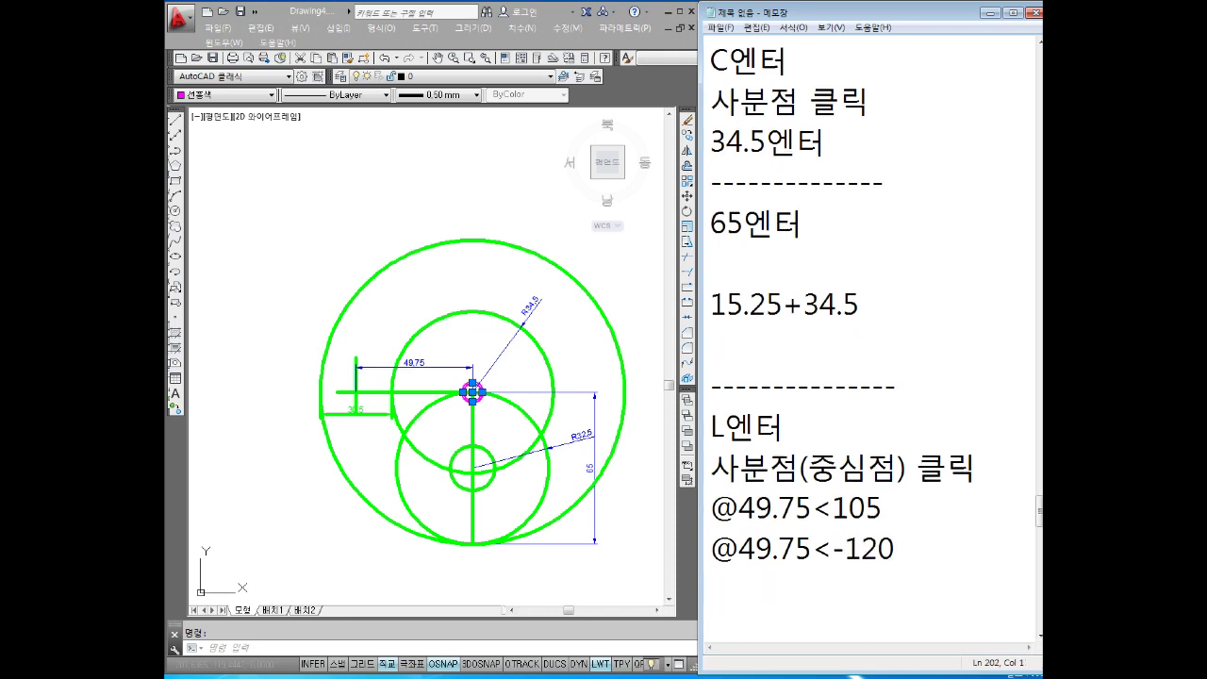
- Type a 360-120 scratch calculation in the notes and delete it
{"action": "type", "text": "360-"}
{"action": "type", "text": "120"}
{"action": "key", "text": "Return"}
{"action": "key", "text": "BackSpace"}
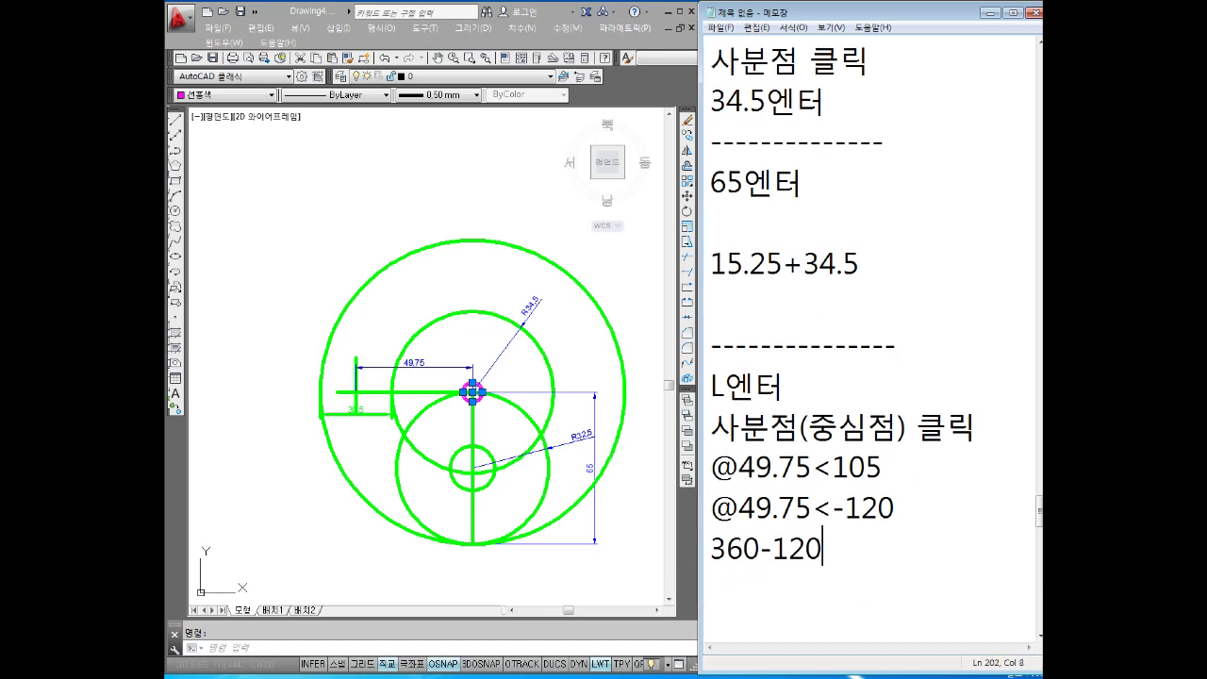
{"action": "key", "text": "BackSpace"}
{"action": "key", "text": "BackSpace"}
{"action": "key", "text": "BackSpace"}
{"action": "key", "text": "BackSpace"}
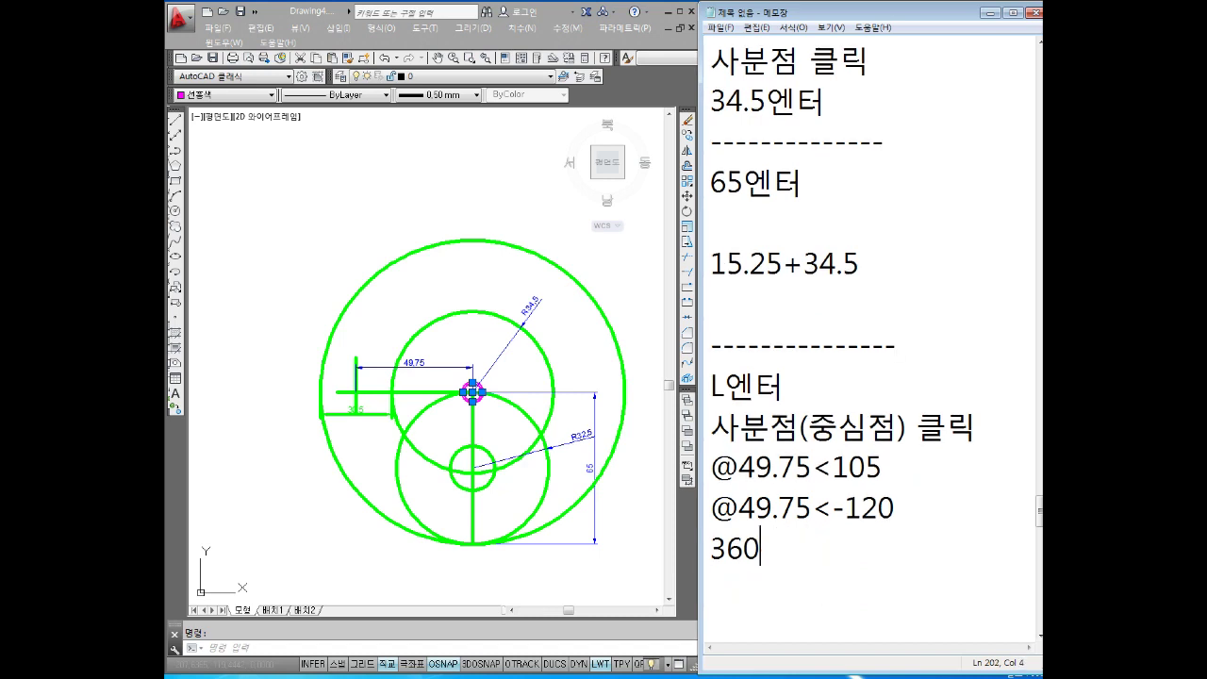
{"action": "key", "text": "BackSpace"}
{"action": "key", "text": "BackSpace"}
{"action": "key", "text": "BackSpace"}
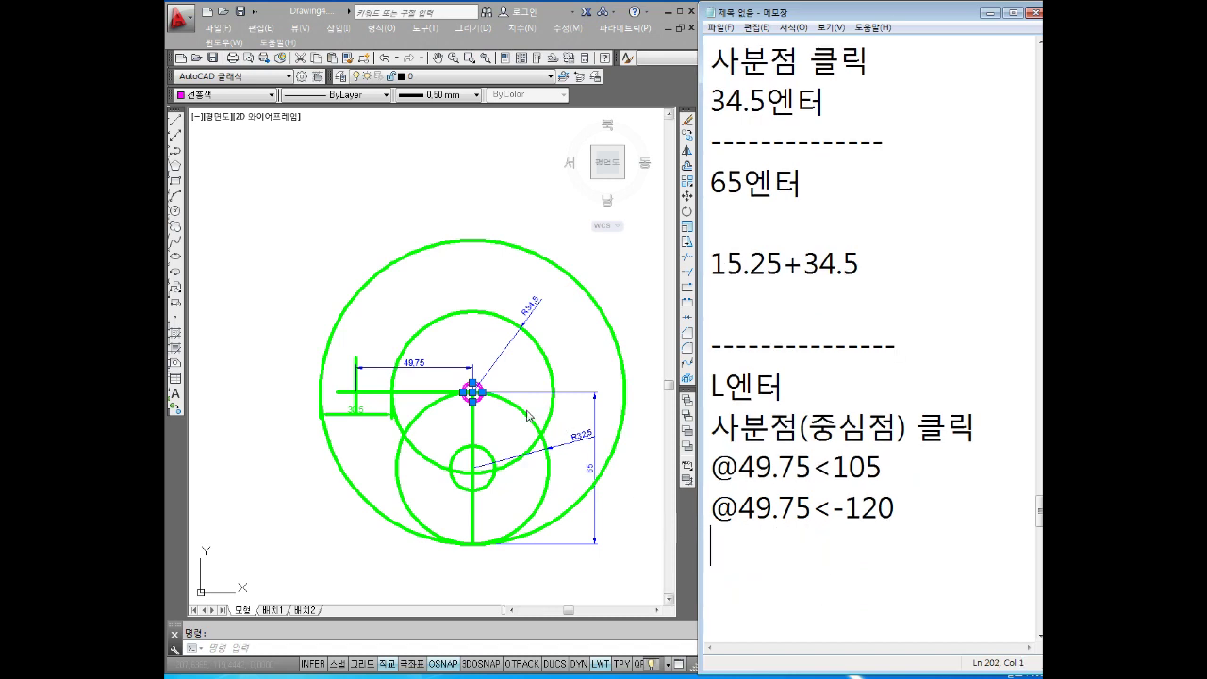
{"action": "key", "text": "Escape"}
{"action": "scroll", "coordinate": [472, 391], "scroll_direction": "up", "scroll_amount": 2}
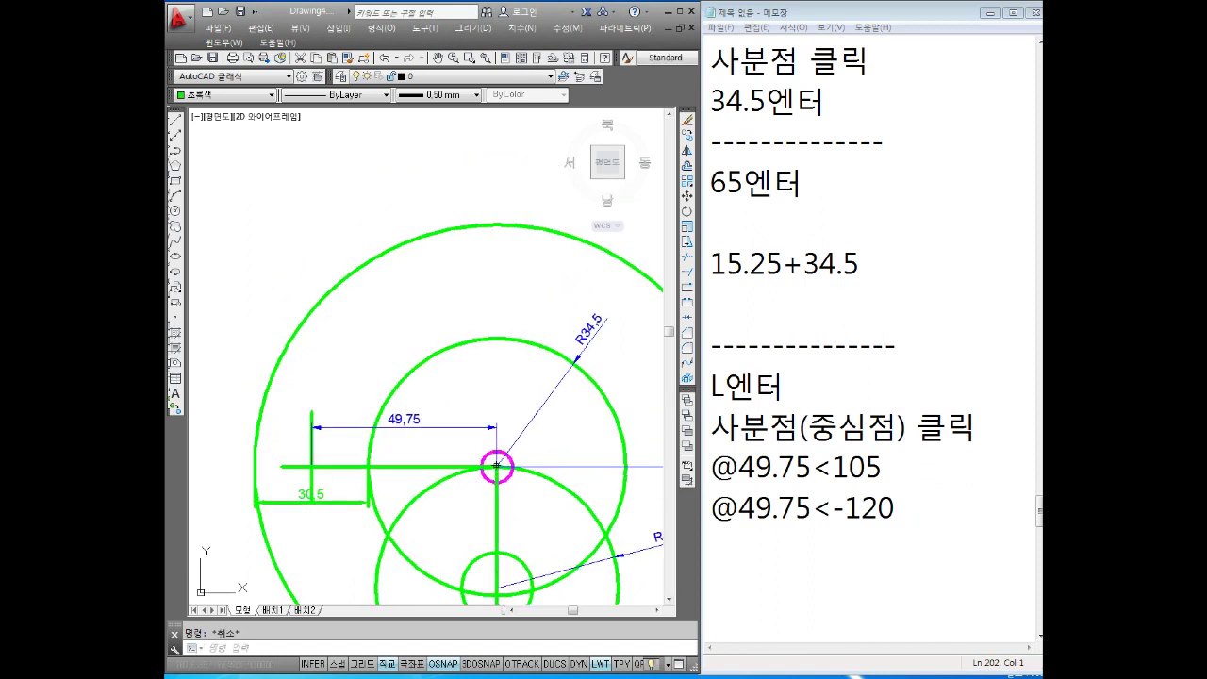
- Draw a 49.75-long line from the circle centre at 105°
{"action": "type", "text": "l"}
{"action": "key", "text": "Return"}
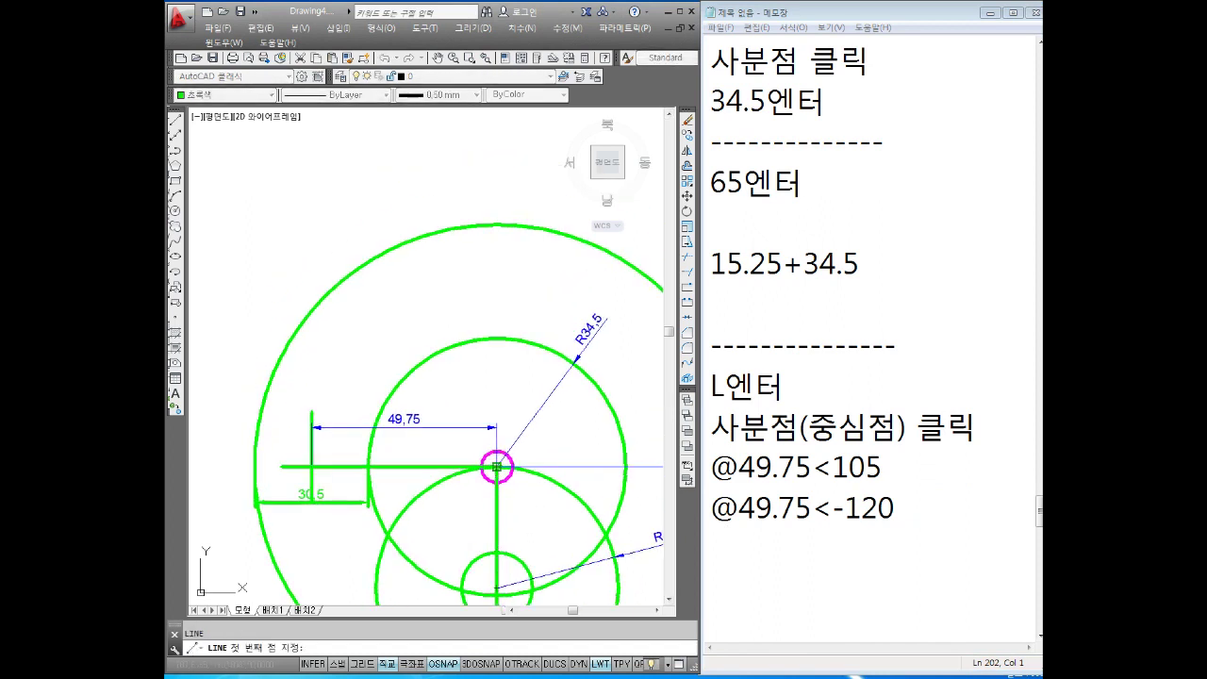
{"action": "left_click", "coordinate": [497, 466]}
{"action": "type", "text": "@49.75"}
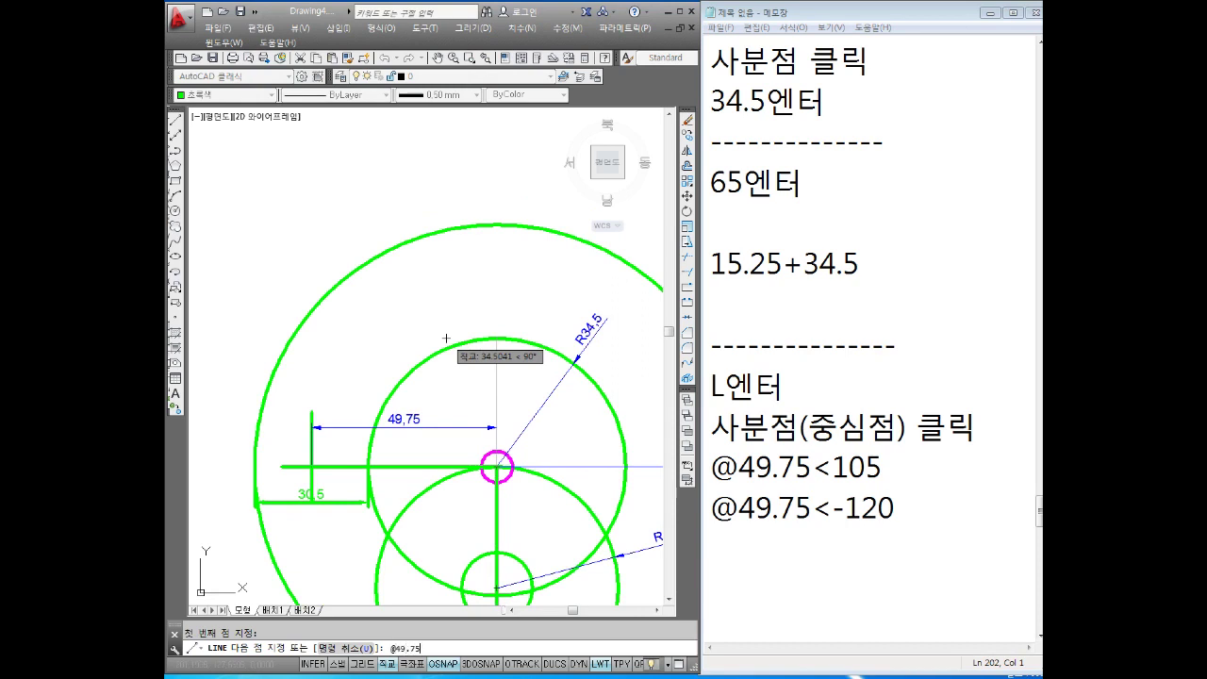
{"action": "type", "text": "<105"}
{"action": "key", "text": "Return"}
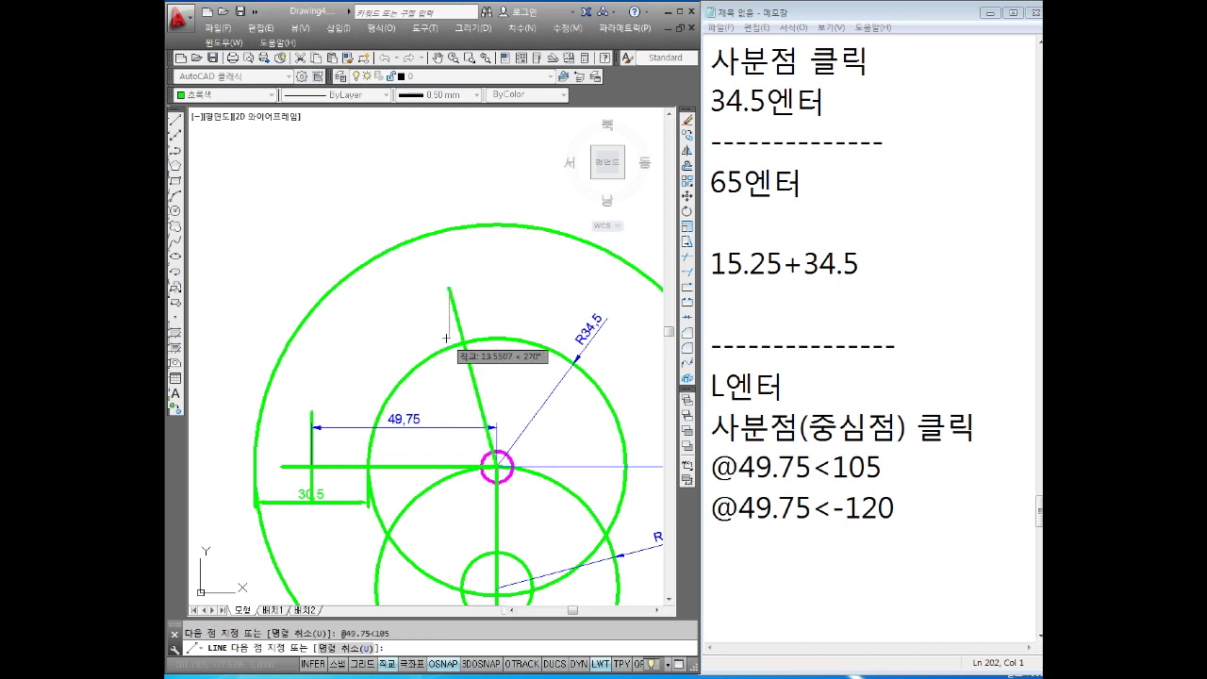
{"action": "middle_click_drag", "start_coordinate": [499, 506], "coordinate": [505, 445]}
{"action": "key", "text": "Escape"}
- Draw a second 49.75-long line from the circle centre at -120°
{"action": "type", "text": "l"}
{"action": "key", "text": "Return"}
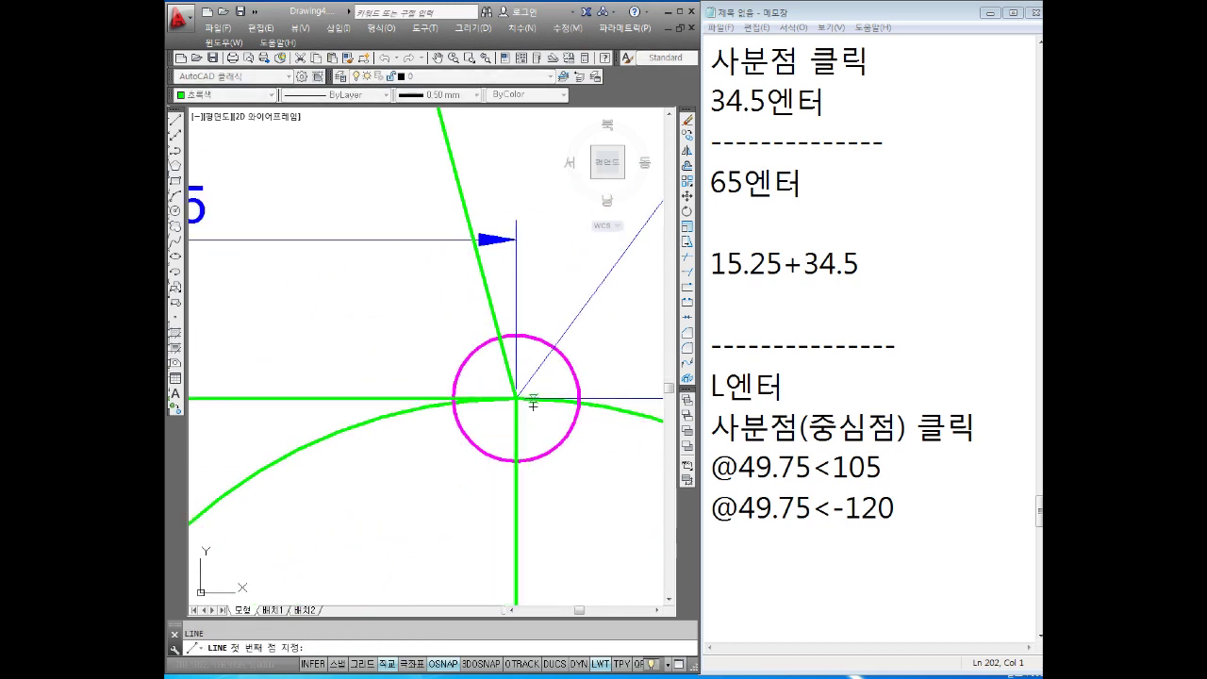
{"action": "left_click", "coordinate": [497, 409]}
{"action": "middle_click_drag", "start_coordinate": [493, 409], "coordinate": [490, 453]}
{"action": "type", "text": "@49.75"}
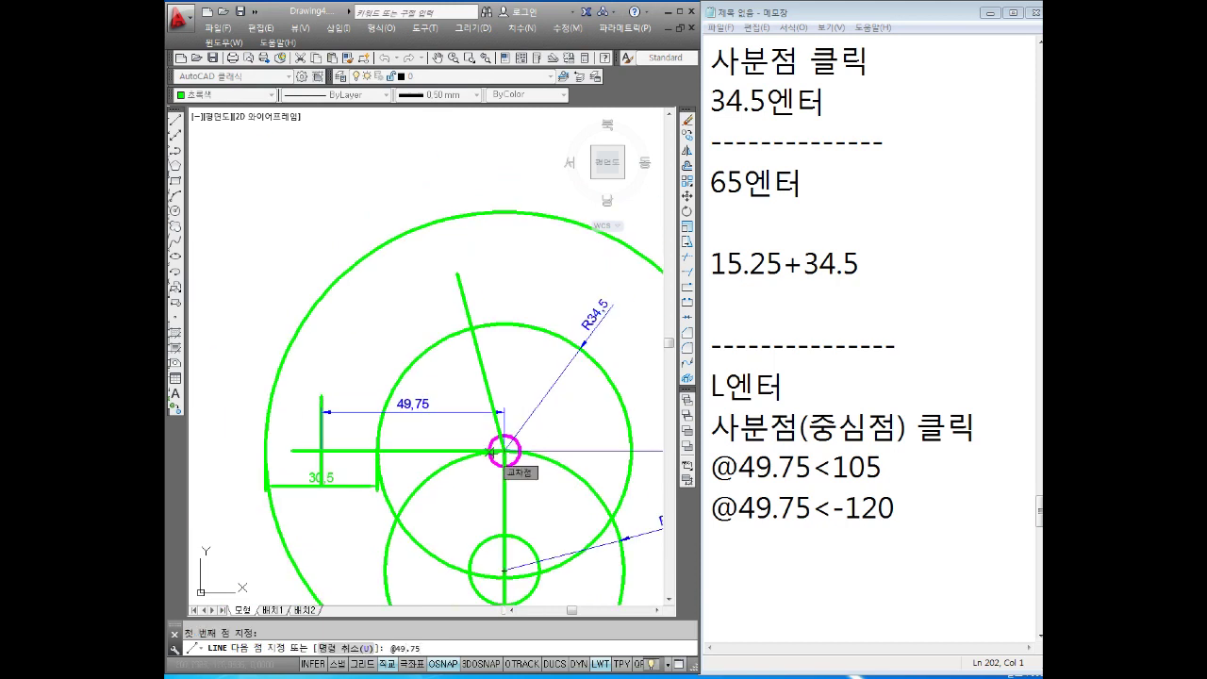
{"action": "type", "text": "120"}
{"action": "key", "text": "Return"}
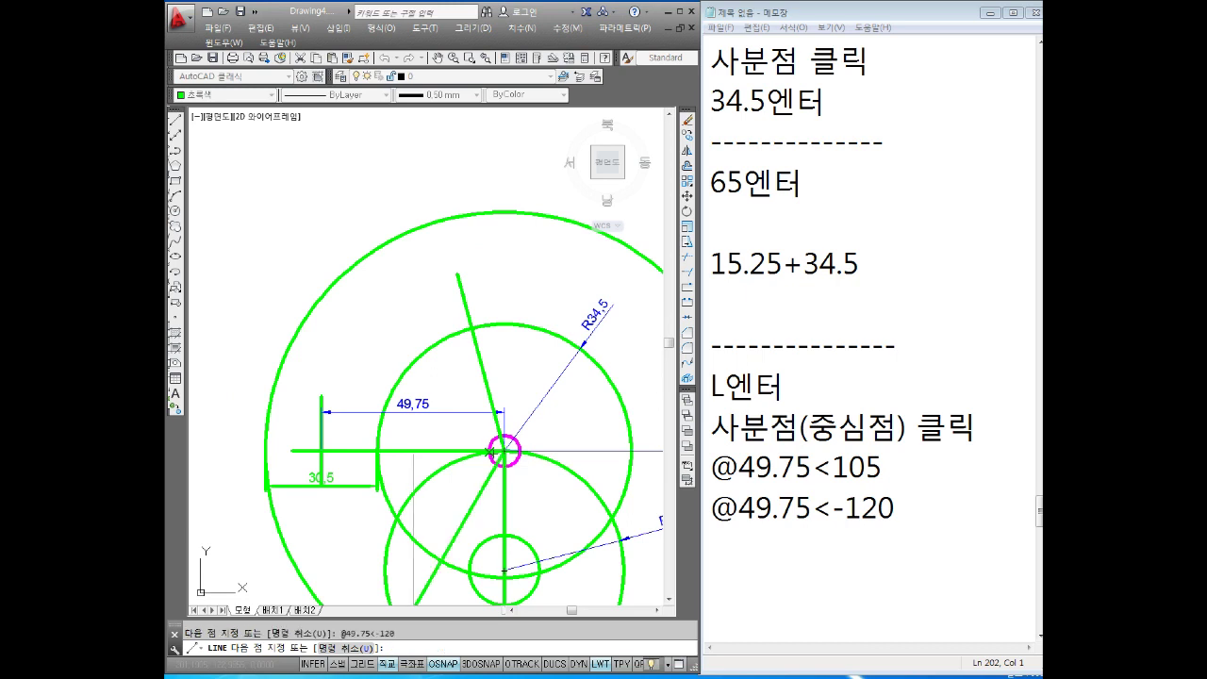
{"action": "key", "text": "Escape"}
- Inspect the 105° line's endpoint after repositioning the view
{"action": "scroll", "coordinate": [528, 373], "scroll_direction": "down", "scroll_amount": 3}
{"action": "scroll", "coordinate": [529, 374], "scroll_direction": "down", "scroll_amount": 2}
{"action": "scroll", "coordinate": [508, 425], "scroll_direction": "up", "scroll_amount": 2}
{"action": "scroll", "coordinate": [514, 441], "scroll_direction": "up", "scroll_amount": 2}
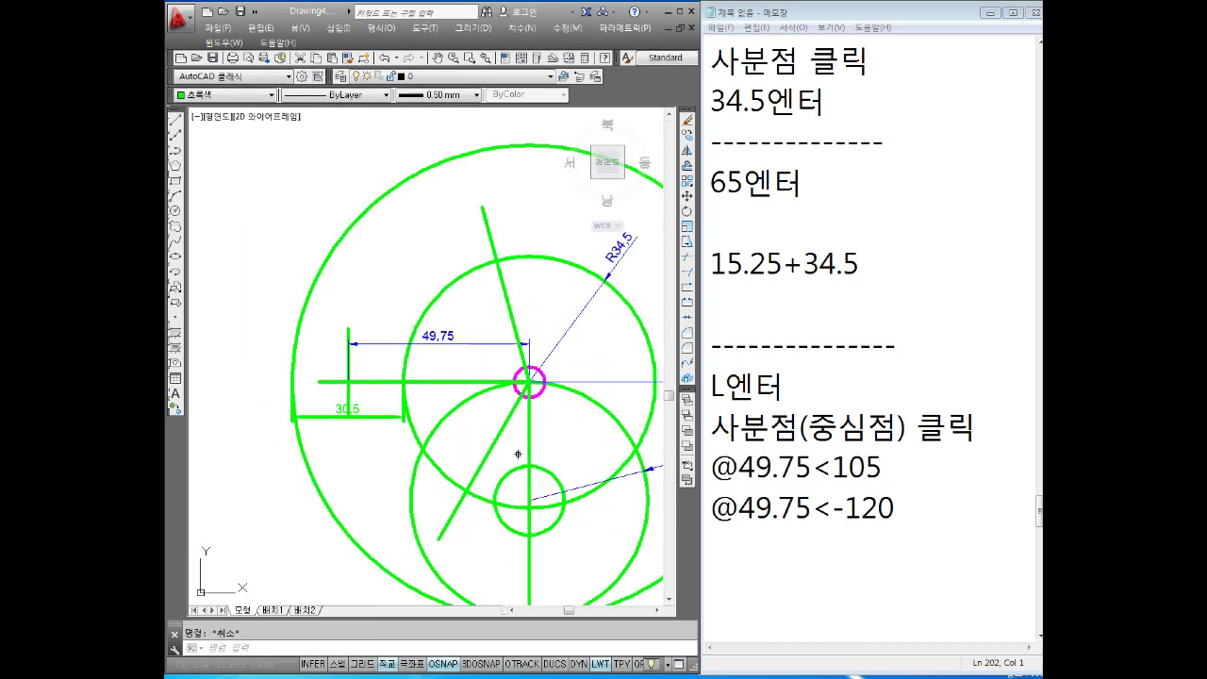
{"action": "mouse_move", "coordinate": [548, 471]}
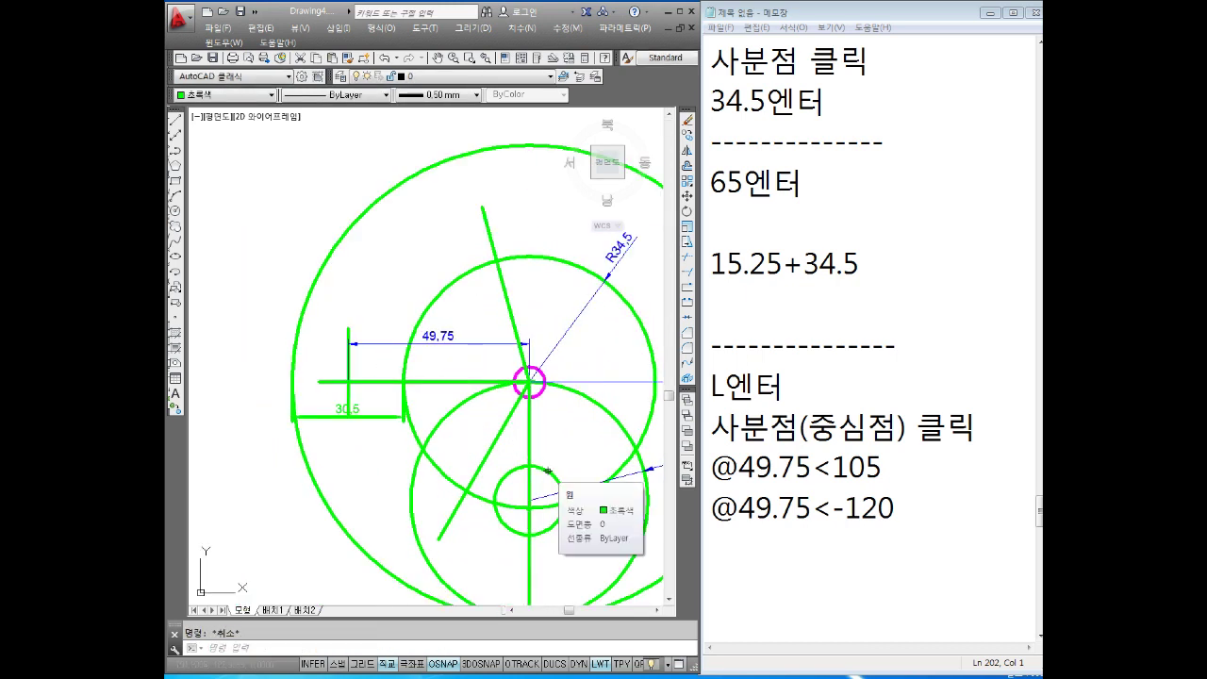
{"action": "middle_click_drag", "start_coordinate": [454, 205], "coordinate": [438, 277]}
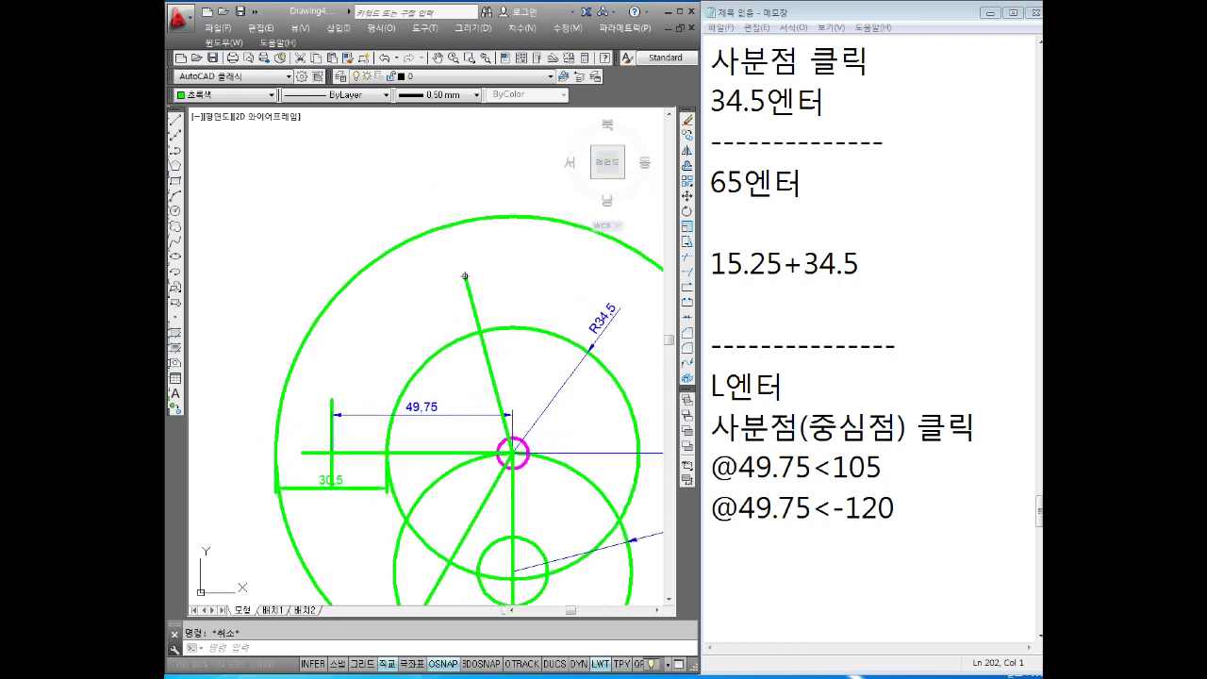
{"action": "left_click", "coordinate": [465, 279]}
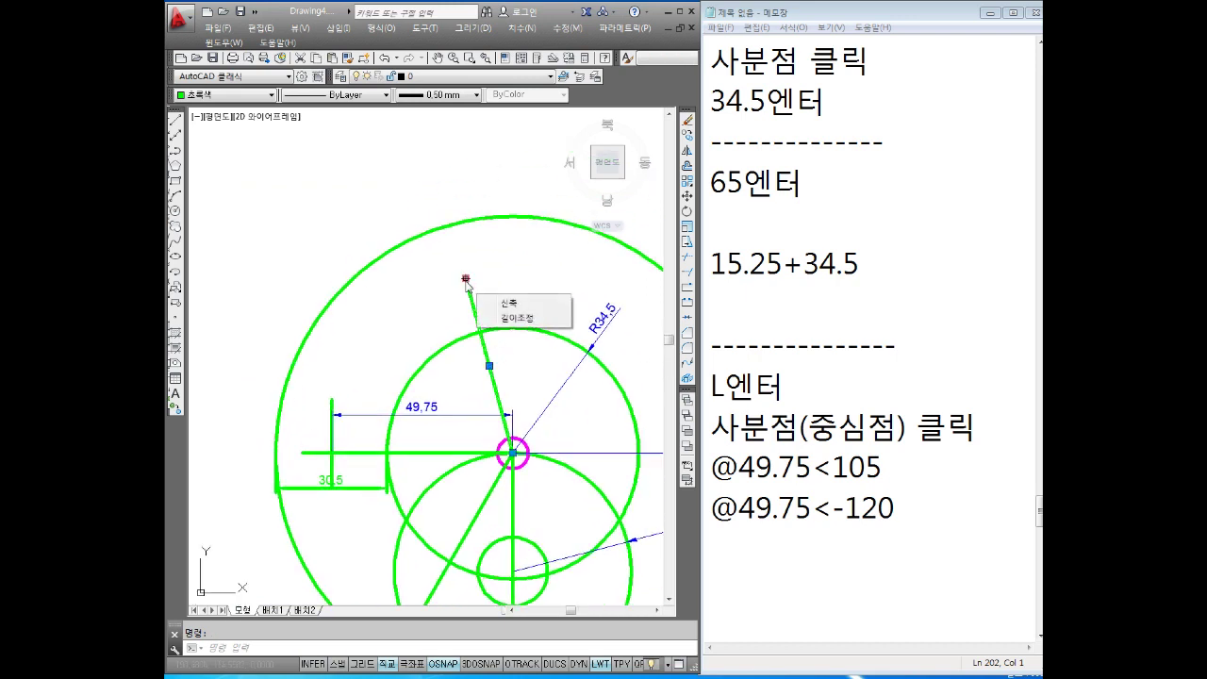
{"action": "key", "text": "Escape"}
- Add the line 'C엔터' to the notes below the line-drawing steps
{"action": "scroll", "coordinate": [509, 315], "scroll_direction": "down", "scroll_amount": 2}
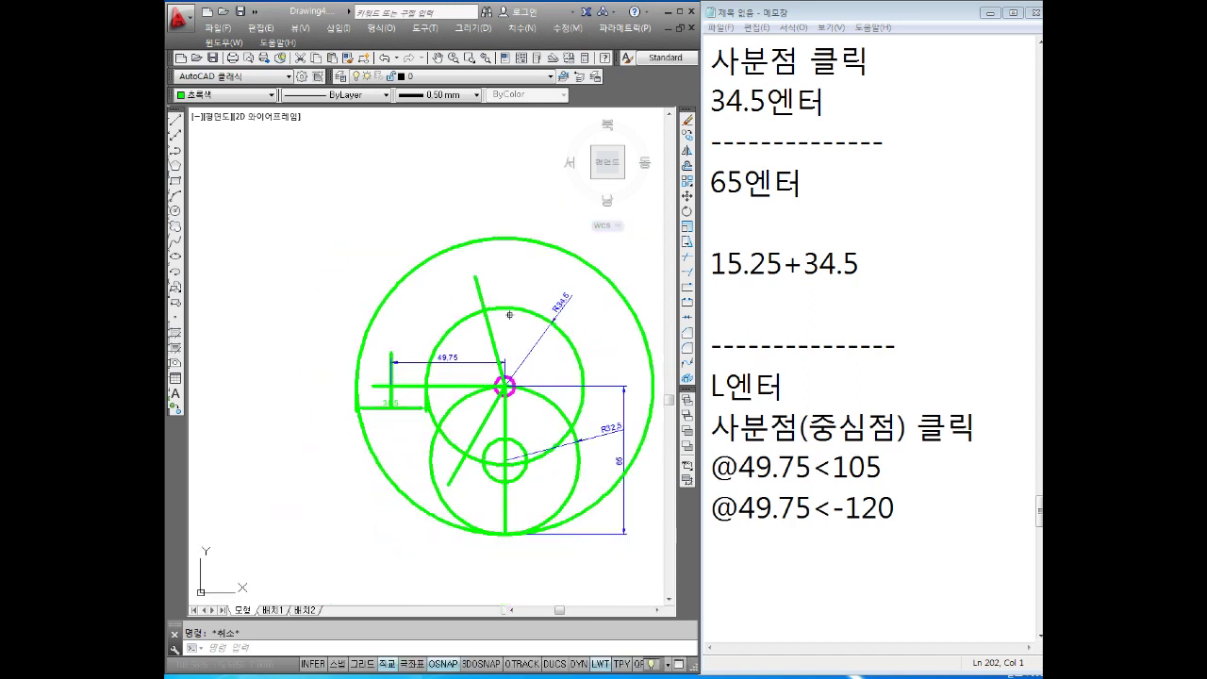
{"action": "middle_click_drag", "start_coordinate": [510, 314], "coordinate": [496, 296]}
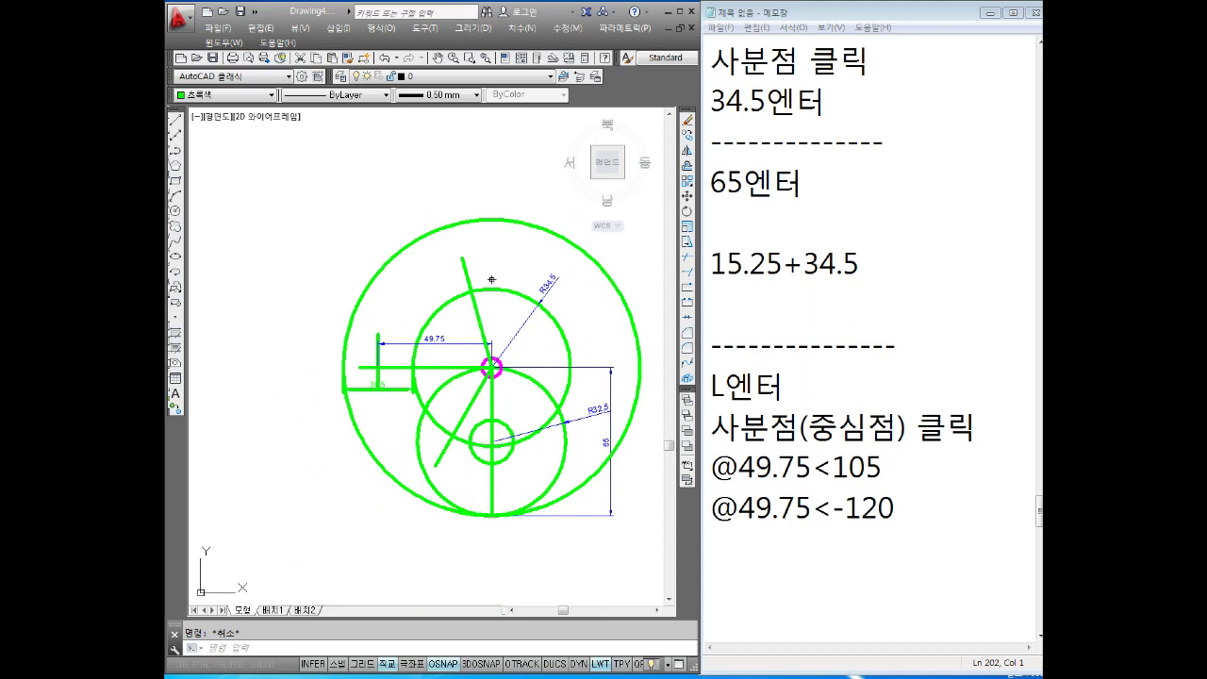
{"action": "left_click", "coordinate": [755, 530]}
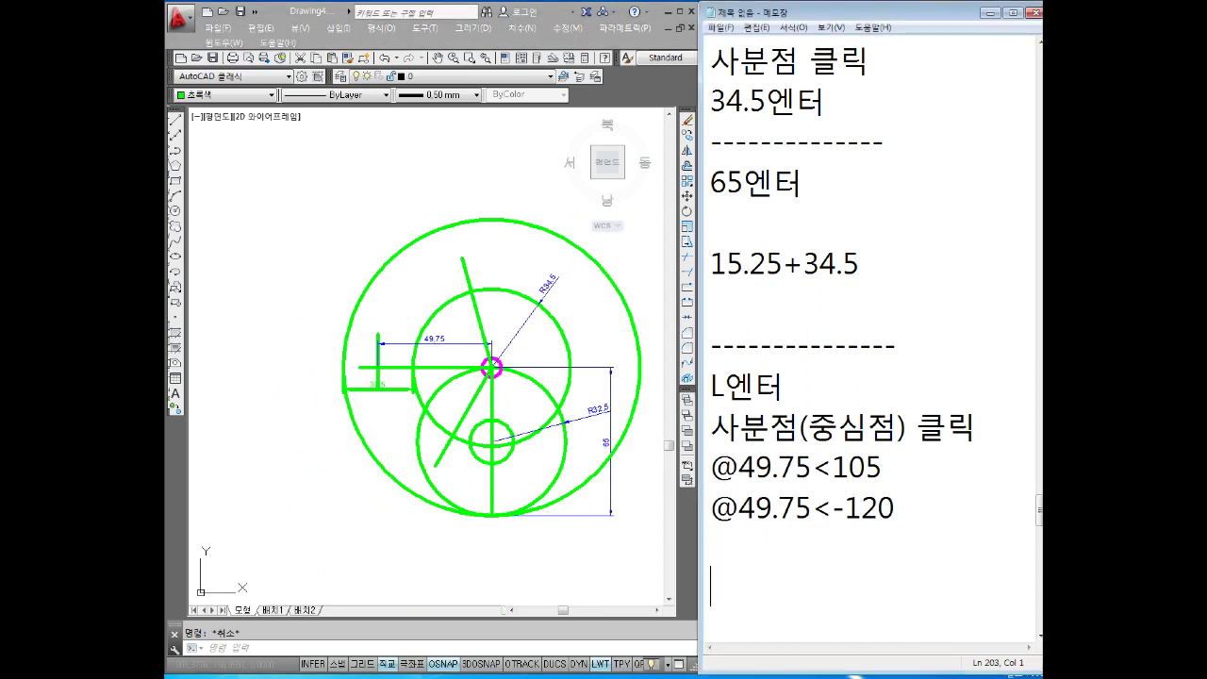
{"action": "type", "text": "C大"}
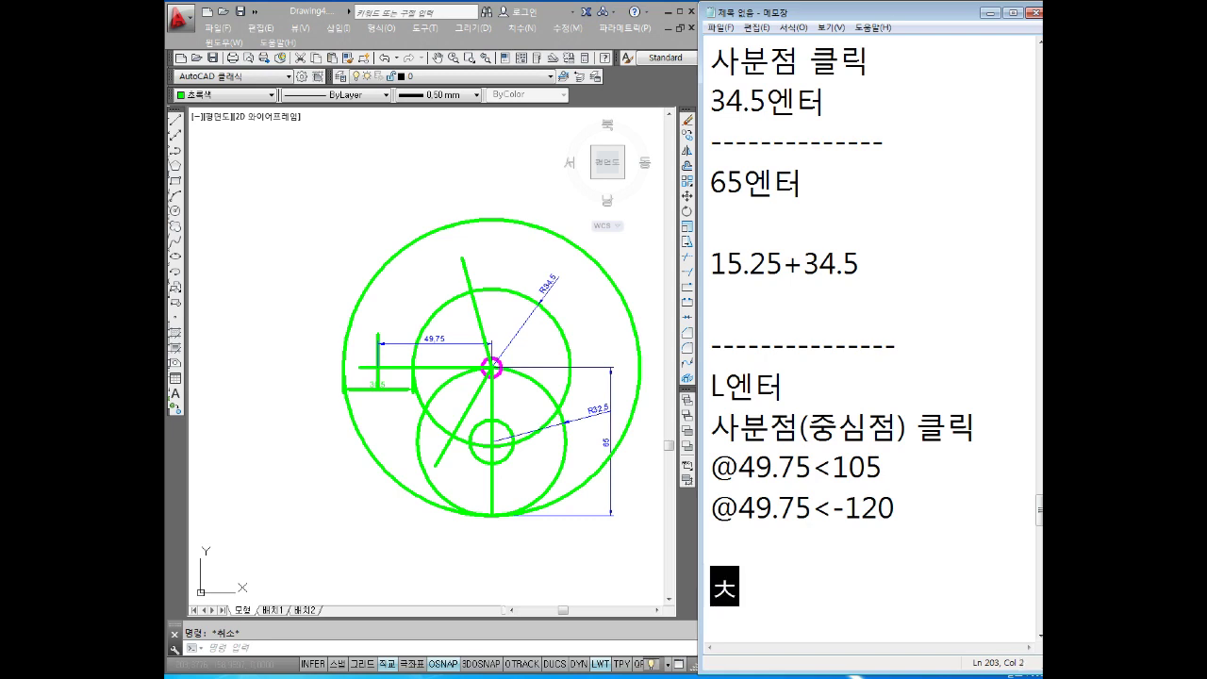
{"action": "key", "text": "BackSpace"}
{"action": "type", "text": "C"}
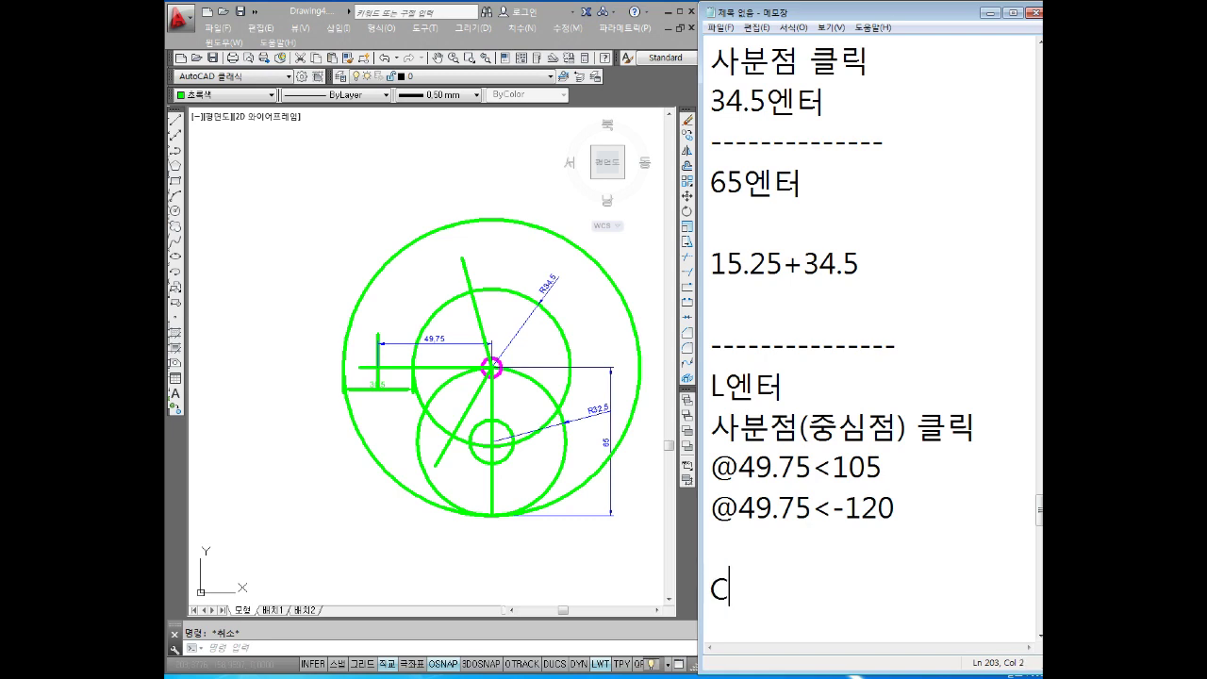
{"action": "type", "text": "엔터ㄱ"}
{"action": "key", "text": "Return"}
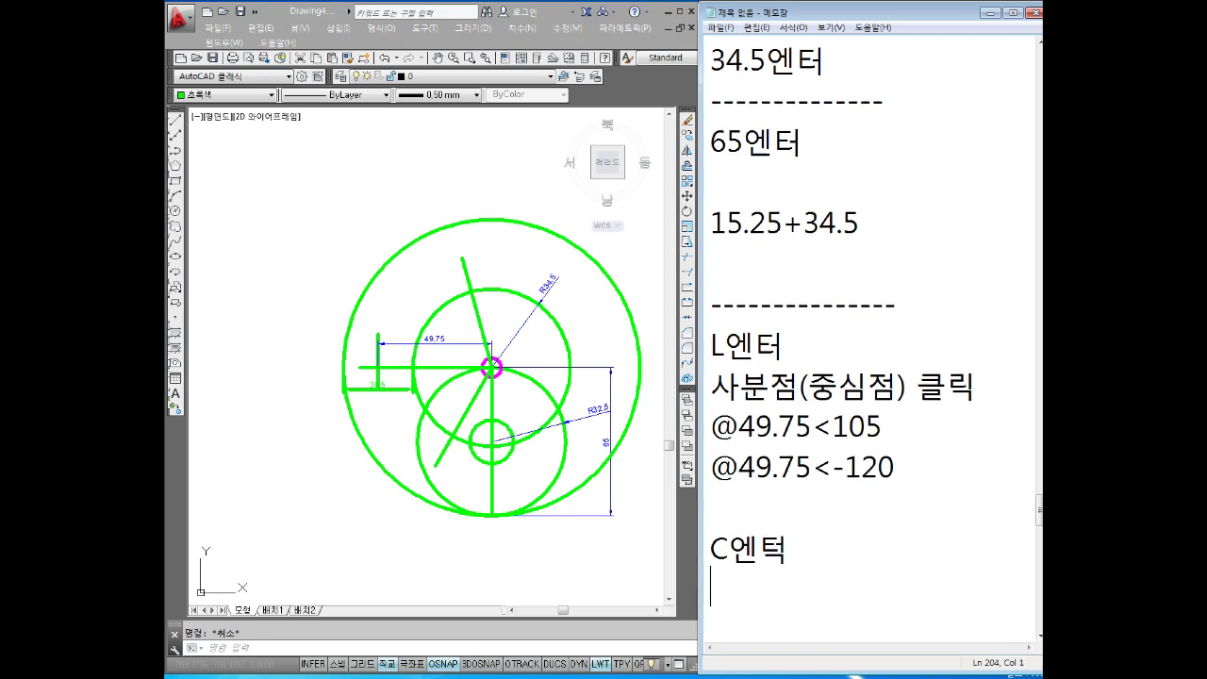
{"action": "key", "text": "BackSpace"}
{"action": "key", "text": "BackSpace"}
{"action": "type", "text": "터"}
{"action": "key", "text": "Return"}
- Add the lines '끝점 클릭' and 'D엔터' to the notes
{"action": "type", "text": "끝점 "}
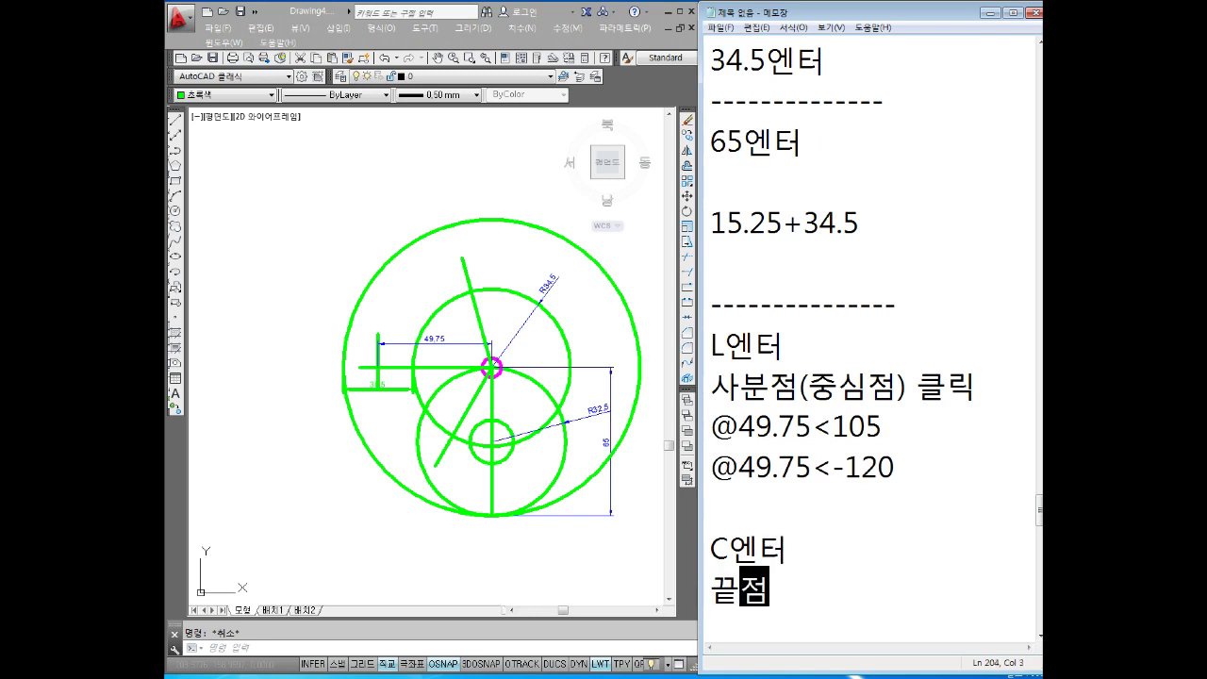
{"action": "type", "text": "클릭"}
{"action": "key", "text": "Return"}
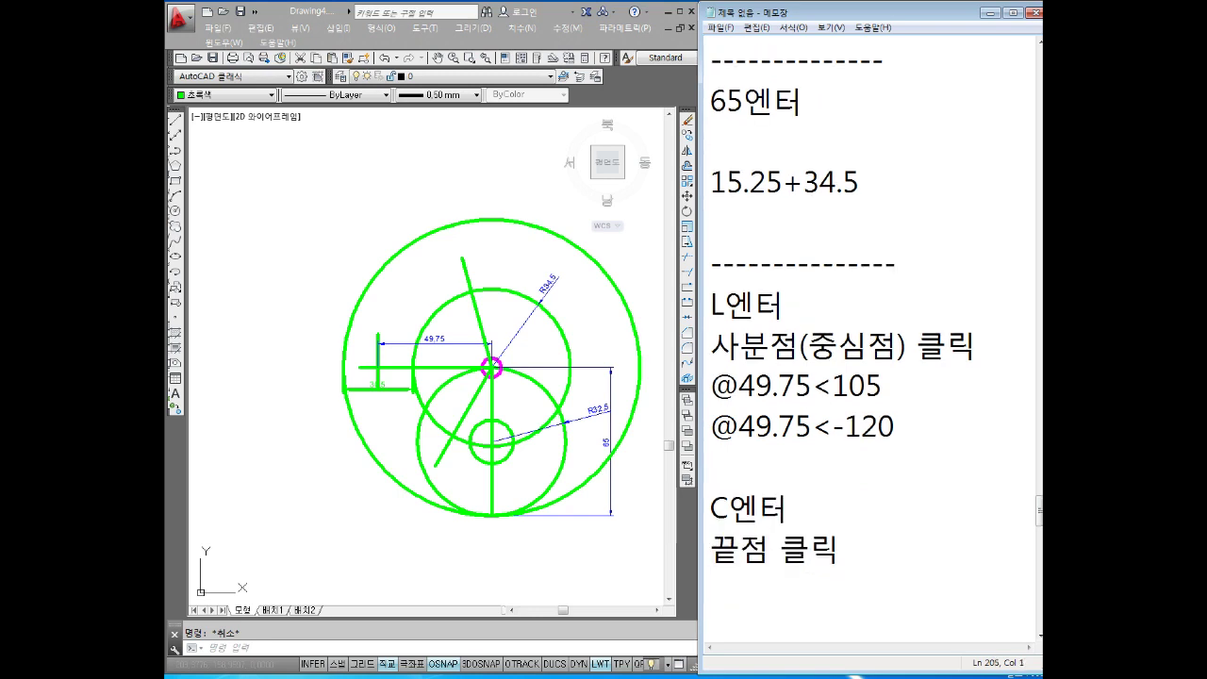
{"action": "type", "text": "ㅇ"}
{"action": "key", "text": "BackSpace"}
{"action": "type", "text": "Dㅇ"}
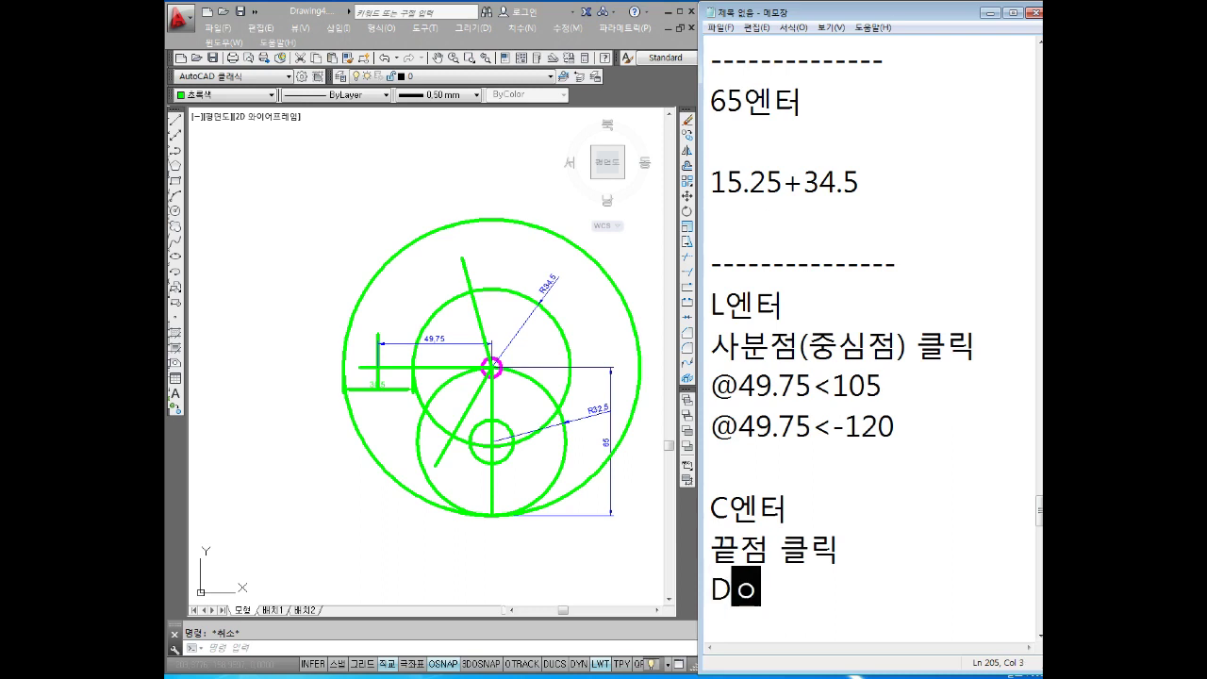
{"action": "type", "text": "엔ㅌ"}
{"action": "key", "text": "BackSpace"}
{"action": "type", "text": "터"}
{"action": "key", "text": "Return"}
- Record 12.5 on its own line in the Notepad notes
{"action": "type", "text": "\\"}
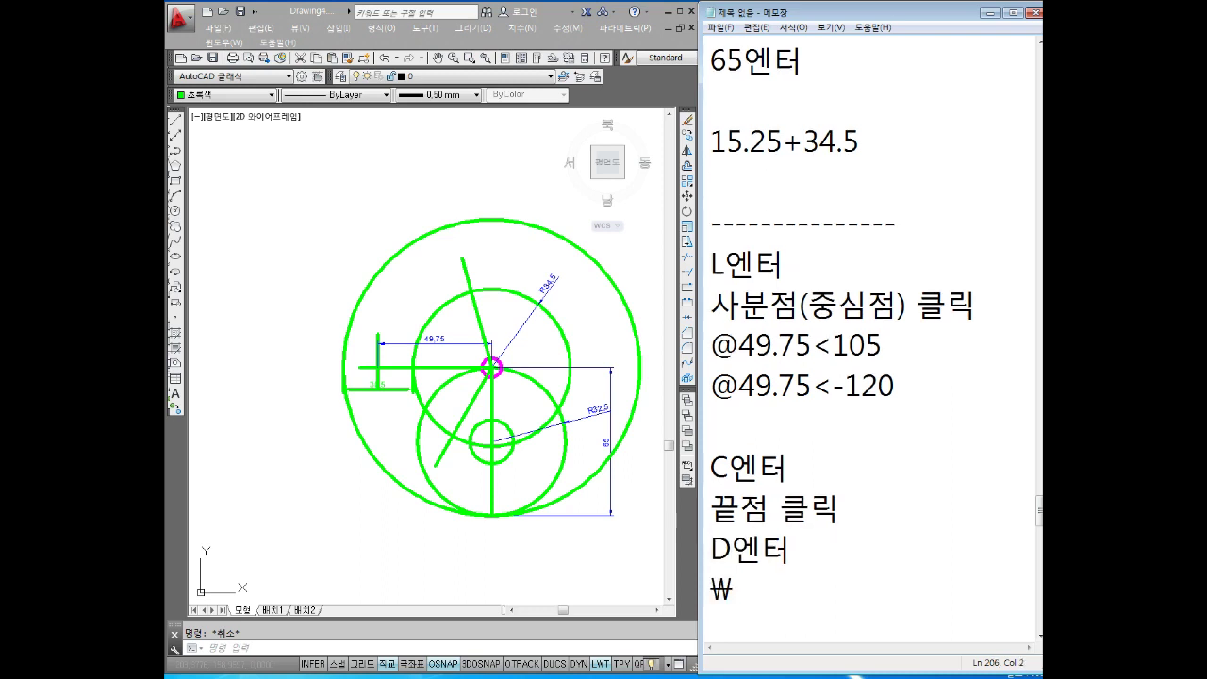
{"action": "key", "text": "BackSpace"}
{"action": "type", "text": "12.5"}
{"action": "key", "text": "Return"}
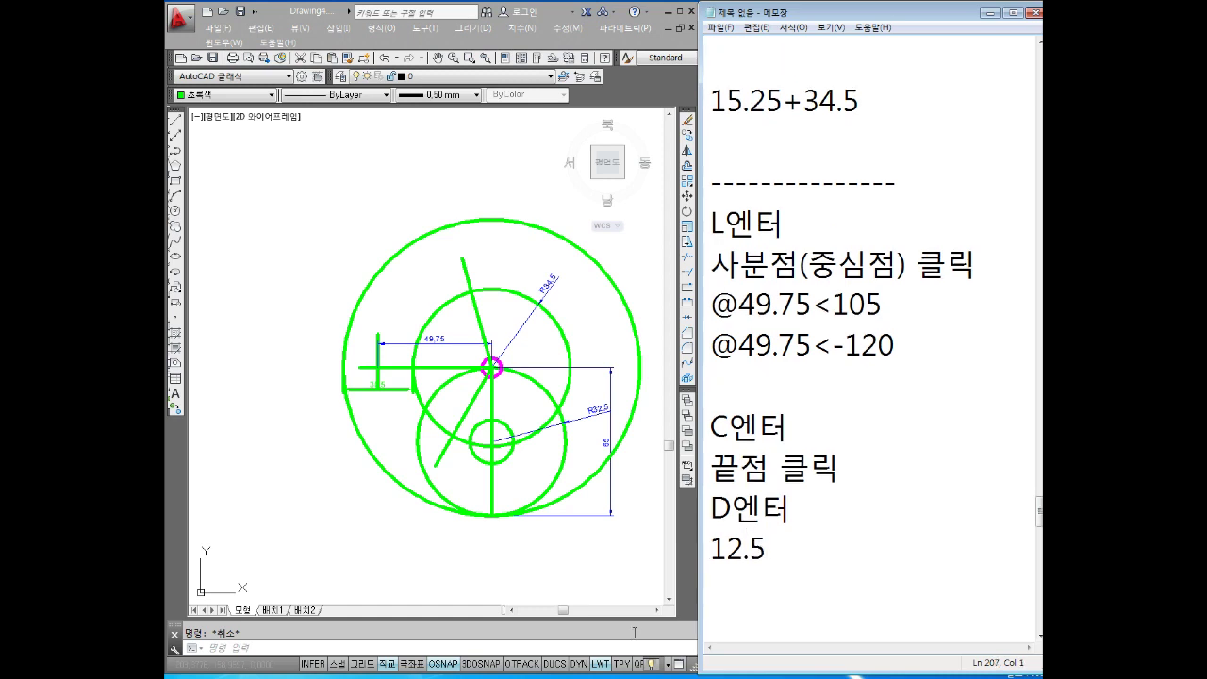
- Draw a 12.5-diameter circle centred on the outer endpoint of the 105° line
{"action": "left_click", "coordinate": [635, 632]}
{"action": "scroll", "coordinate": [460, 365], "scroll_direction": "up", "scroll_amount": 1}
{"action": "scroll", "coordinate": [459, 365], "scroll_direction": "up", "scroll_amount": 3}
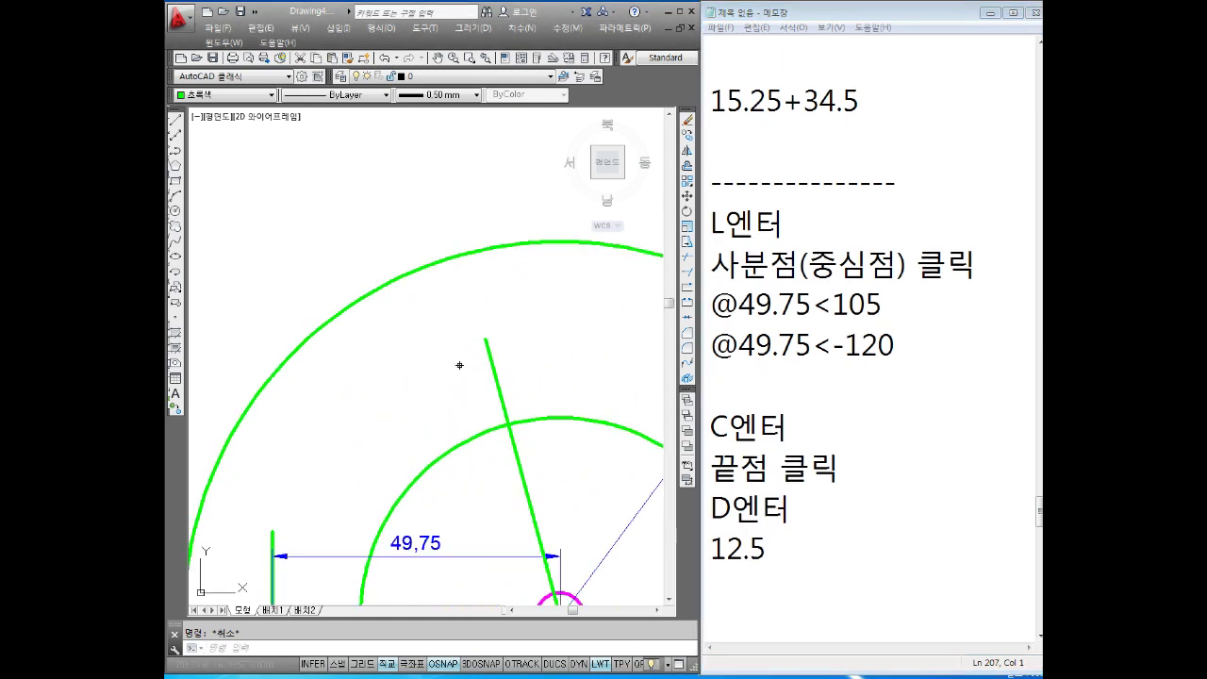
{"action": "type", "text": "c"}
{"action": "key", "text": "Return"}
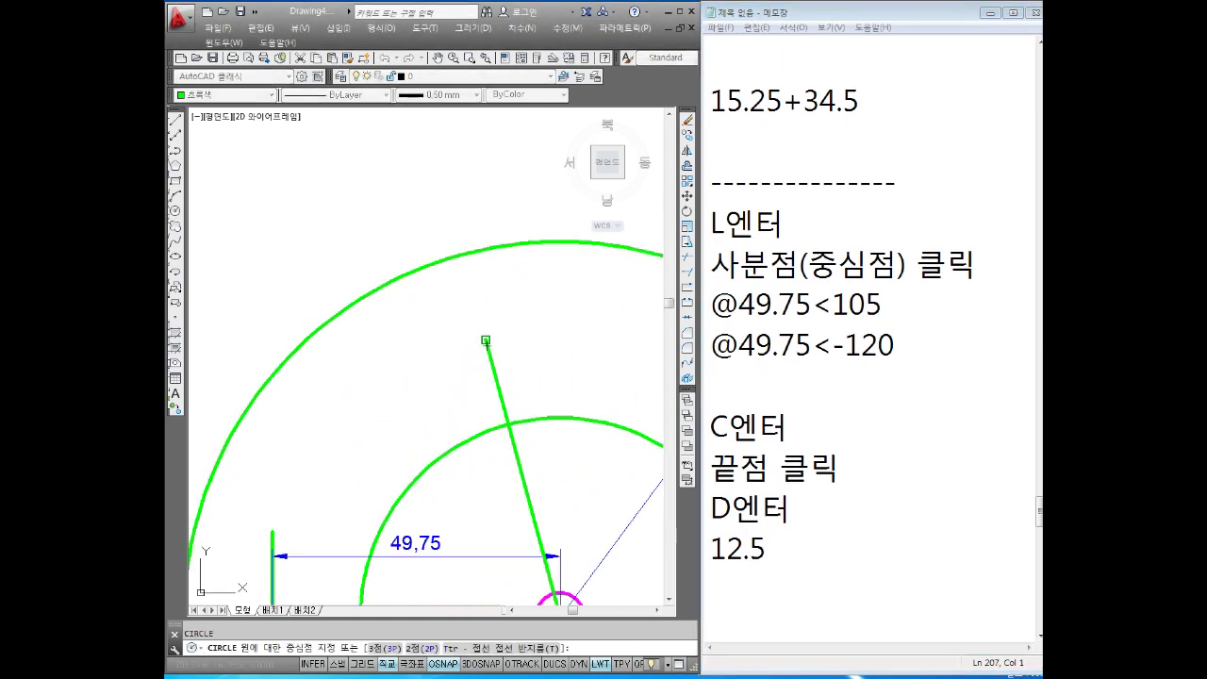
{"action": "left_click", "coordinate": [486, 339]}
{"action": "key", "text": "Return"}
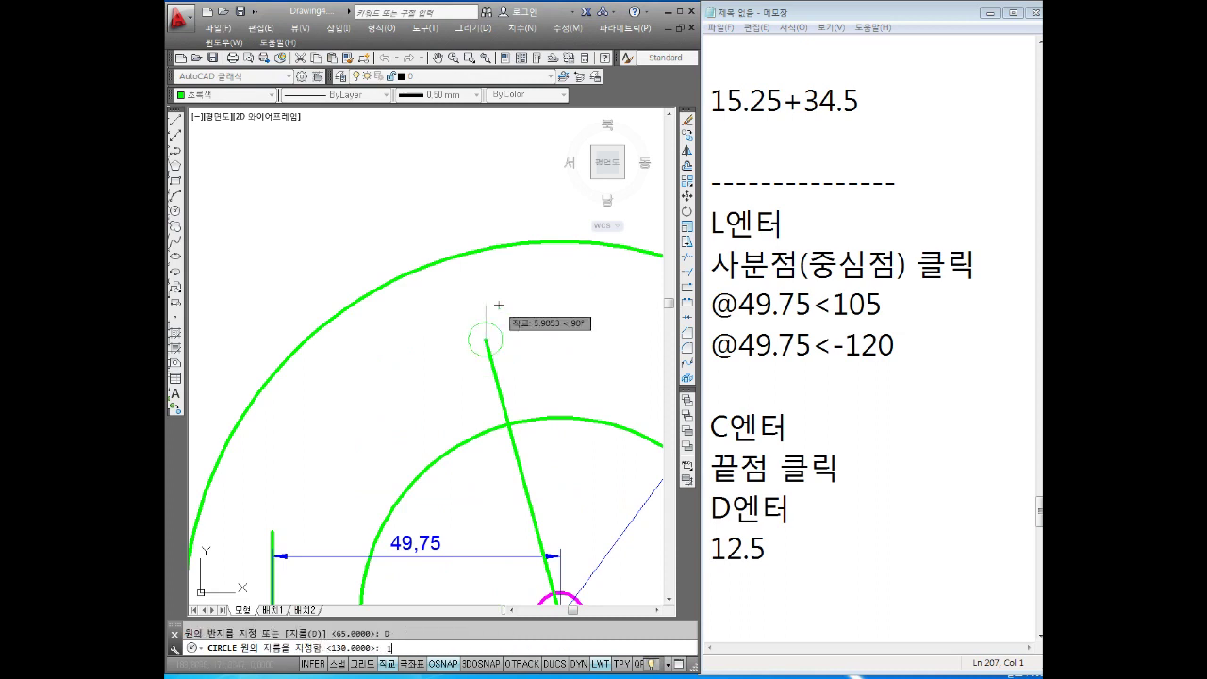
{"action": "type", "text": "12.5"}
{"action": "key", "text": "Return"}
{"action": "key", "text": "Escape"}
{"action": "scroll", "coordinate": [488, 325], "scroll_direction": "down", "scroll_amount": 2}
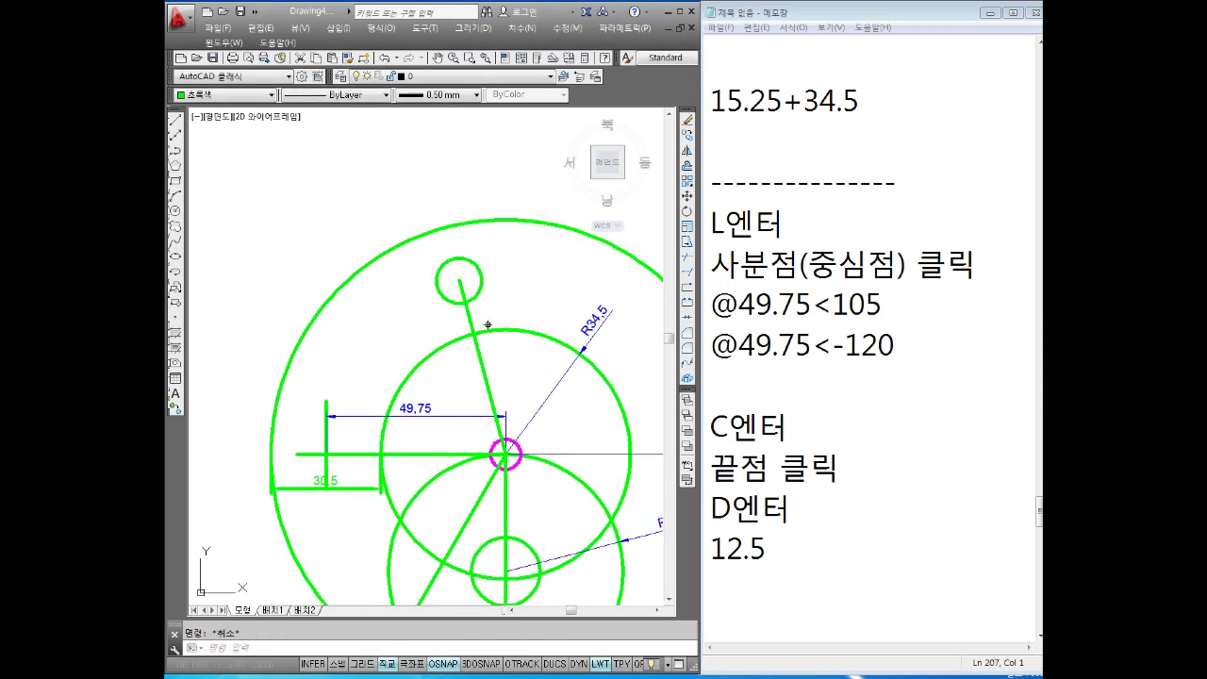
{"action": "mouse_move", "coordinate": [454, 335]}
{"action": "middle_mouse_down"}
{"action": "mouse_move", "coordinate": [435, 276]}
{"action": "mouse_move", "coordinate": [412, 266]}
{"action": "middle_mouse_up"}
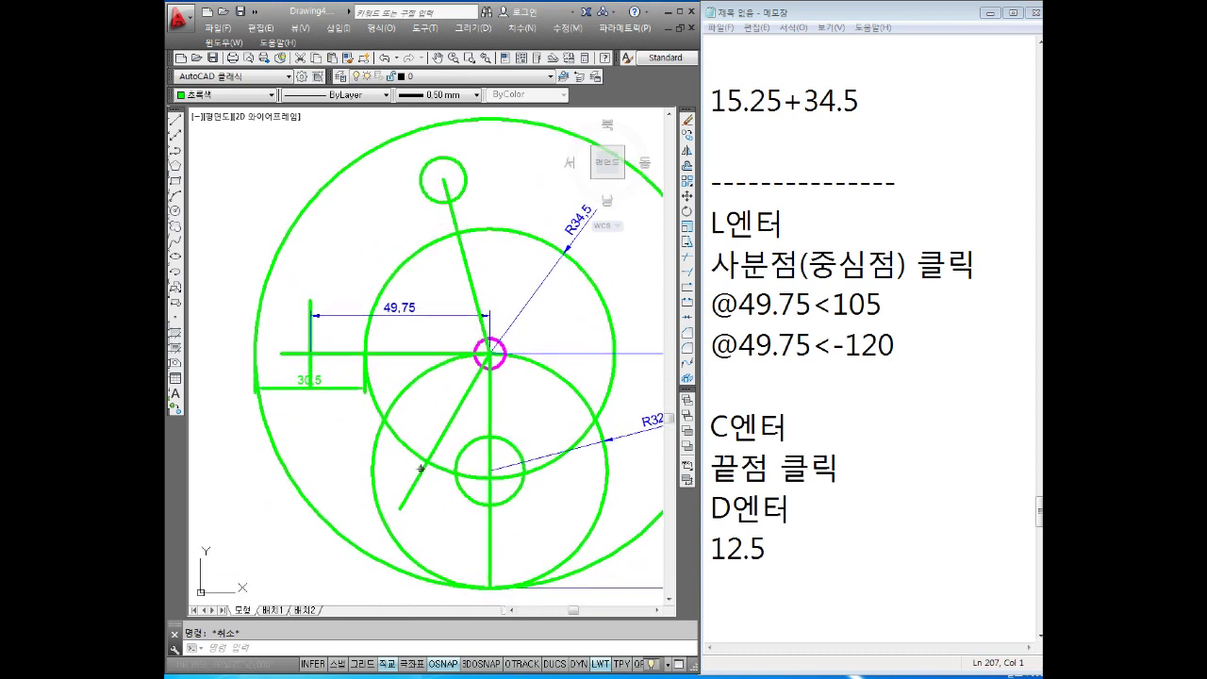
{"action": "left_click", "coordinate": [879, 551]}
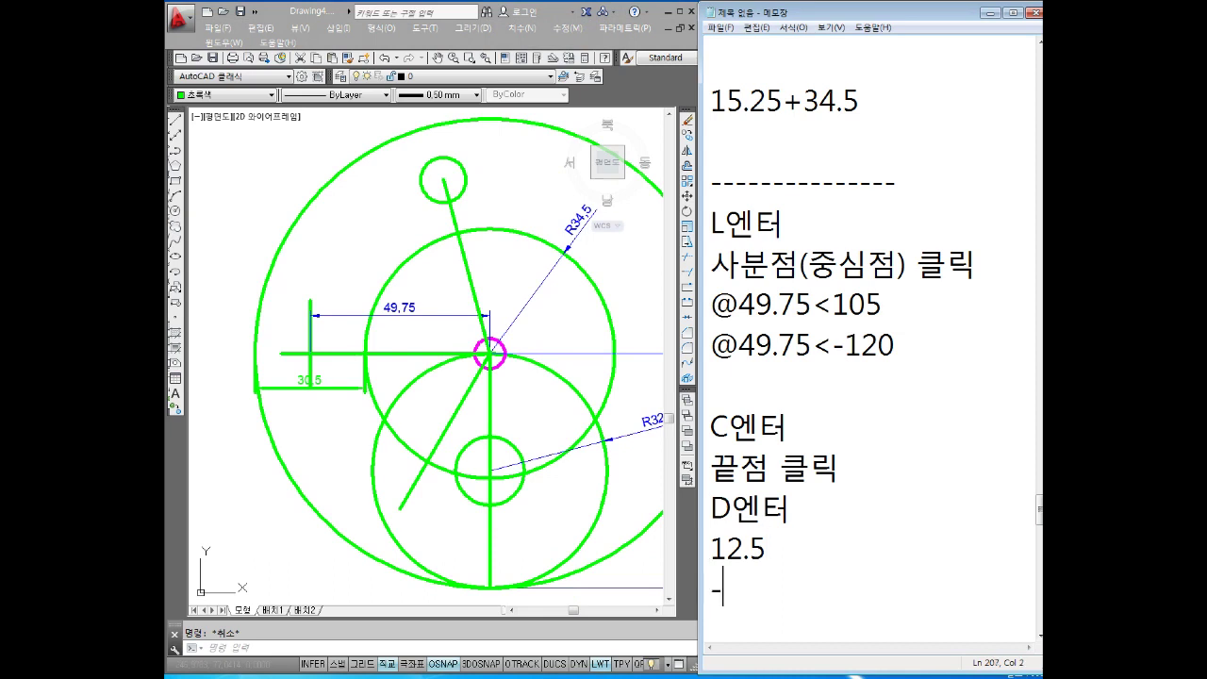
- Add a dashed separator line and the note CO엔터
{"action": "type", "text": "-----------------"}
{"action": "key", "text": "Return"}
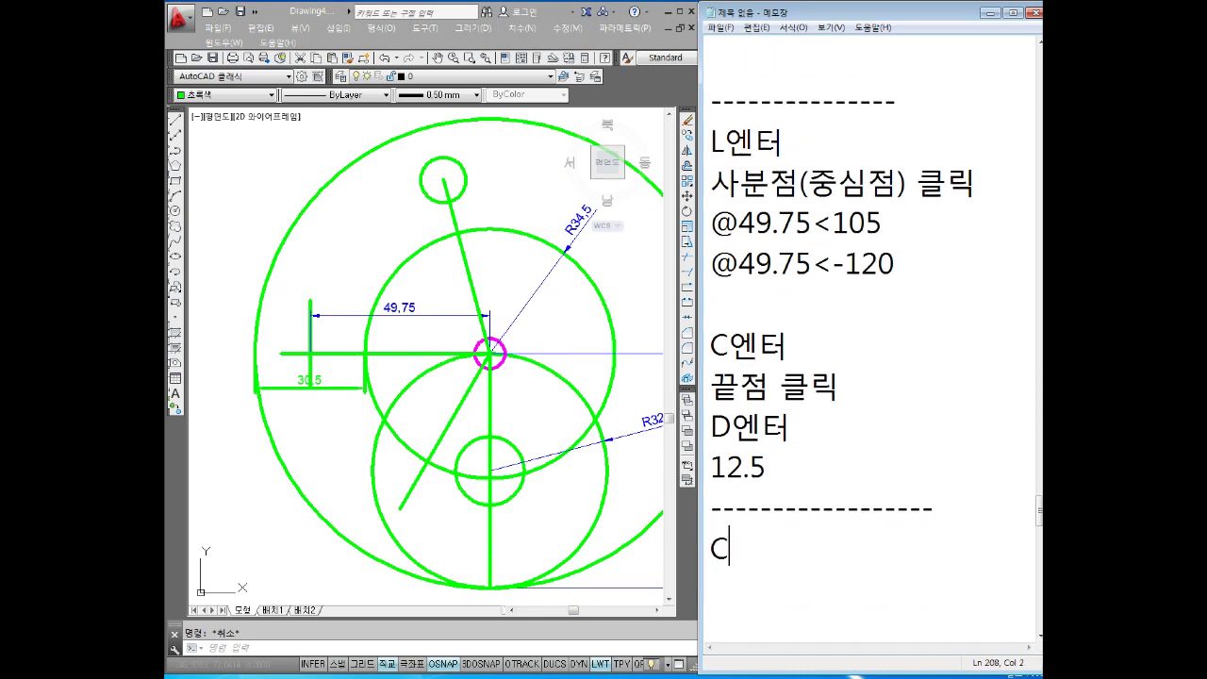
{"action": "type", "text": "에"}
{"action": "type", "text": "ㅐ"}
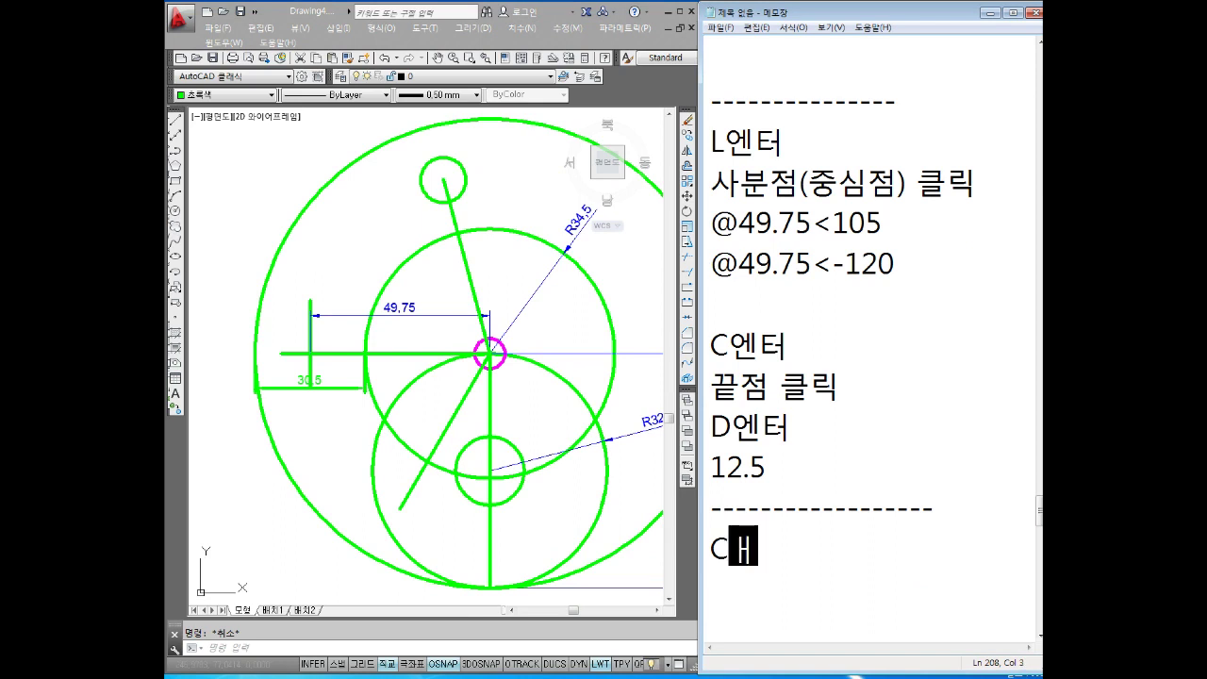
{"action": "key", "text": "BackSpace"}
{"action": "type", "text": "O엔ㅌㅓ"}
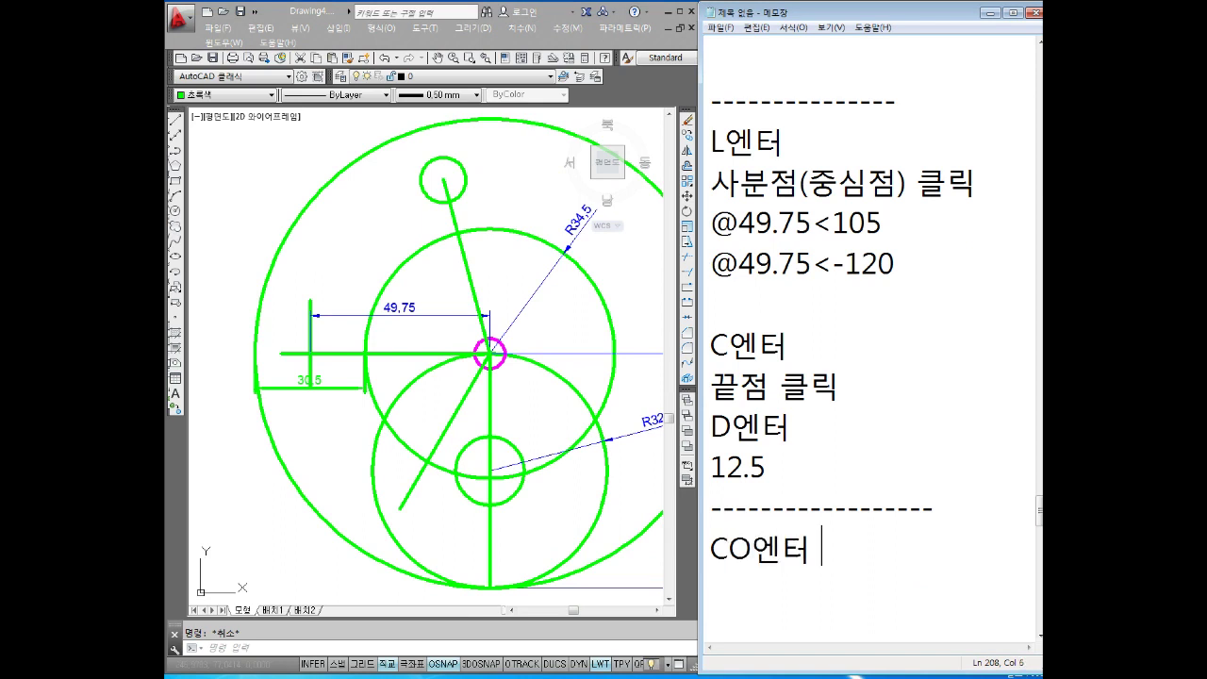
{"action": "key", "text": "Return"}
- Add the note lines 원클릭 엔터, 중심점 클릭 and 끝점 클릭
{"action": "type", "text": "원"}
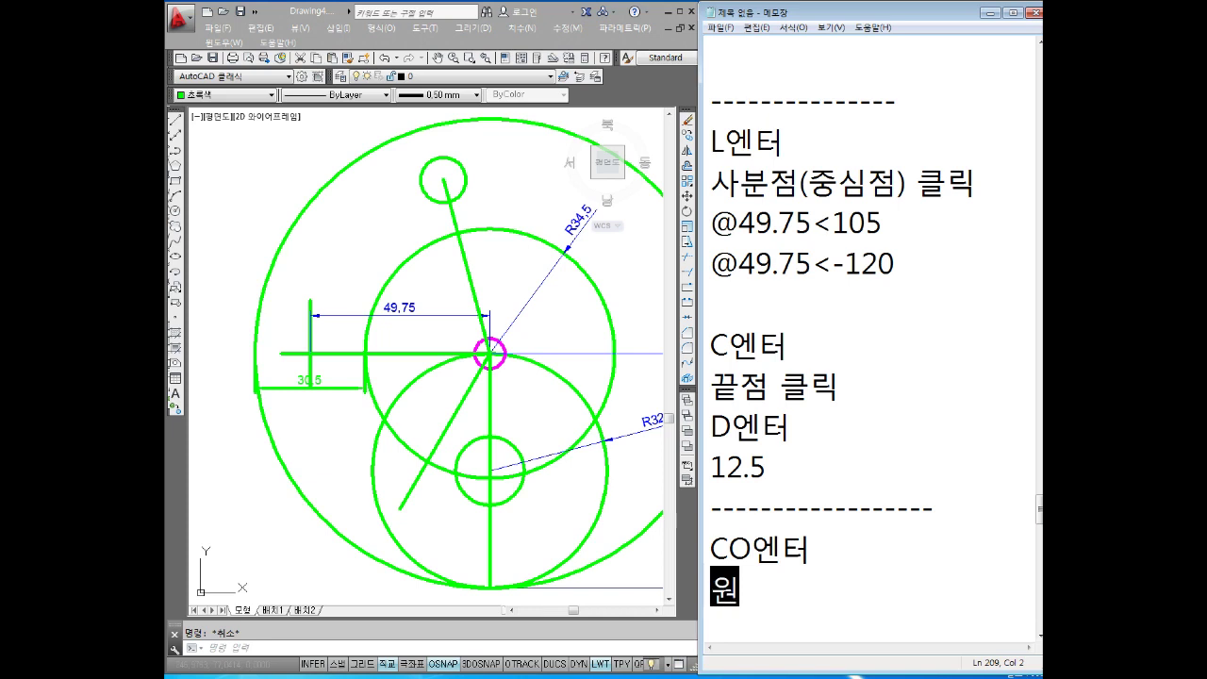
{"action": "type", "text": "클릭 엔"}
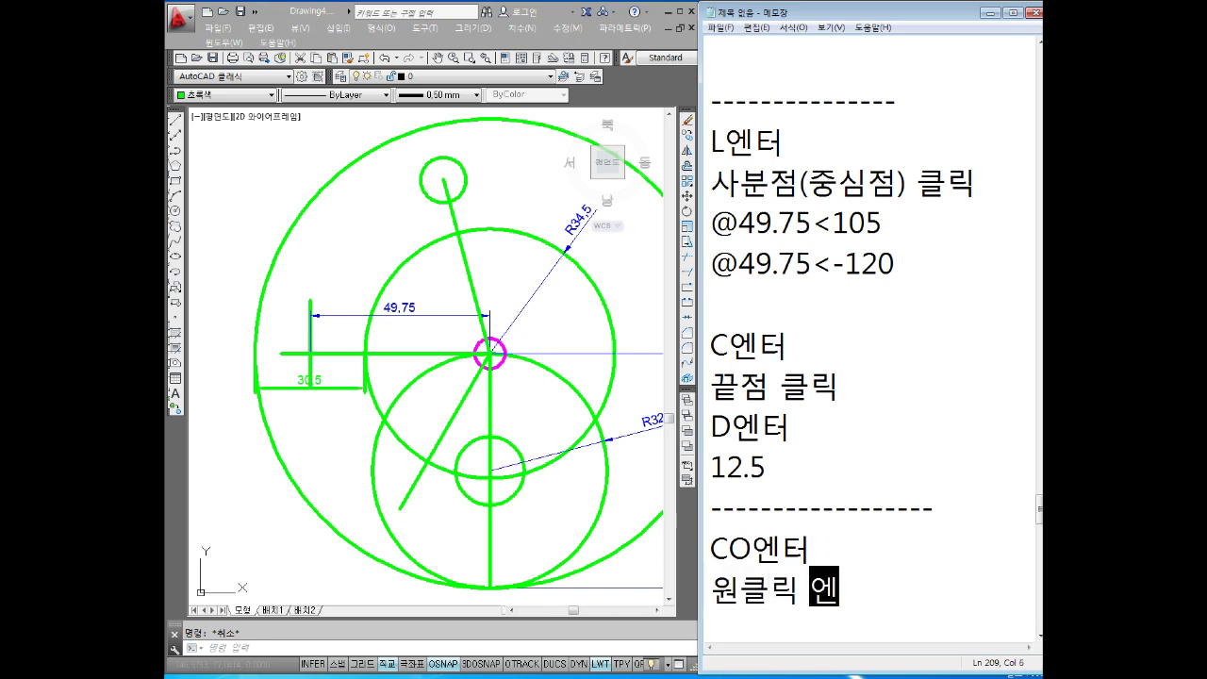
{"action": "type", "text": "터"}
{"action": "key", "text": "Return"}
{"action": "type", "text": "중심"}
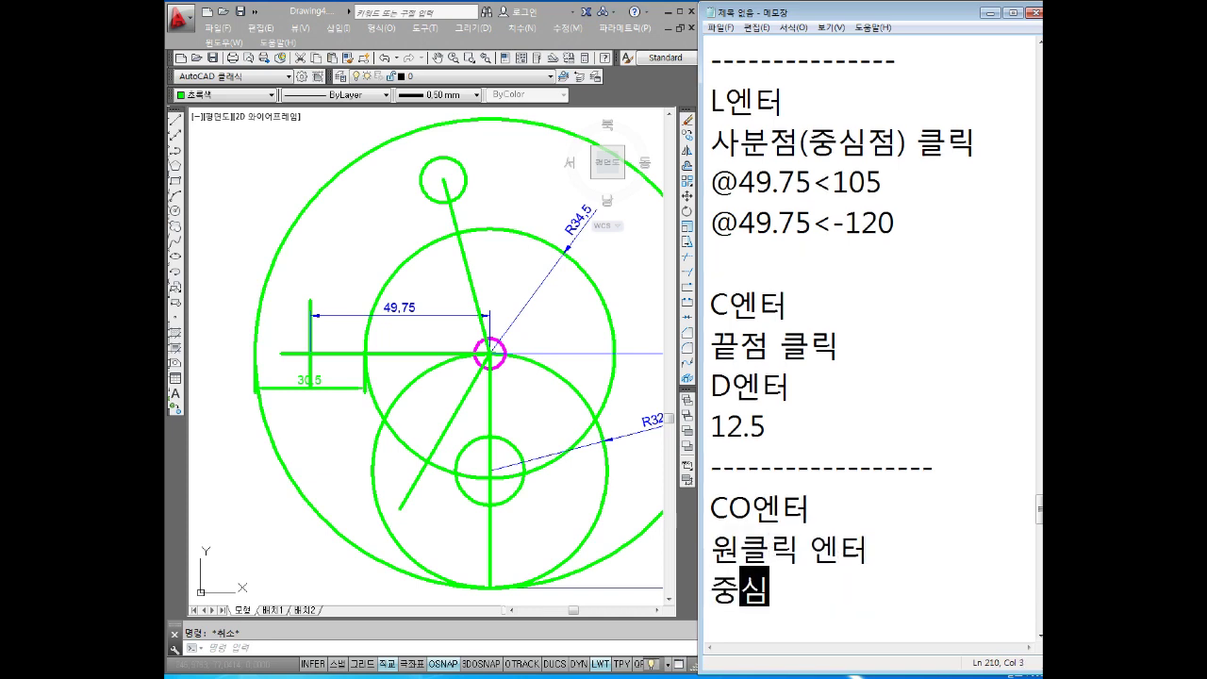
{"action": "type", "text": "점 클릭"}
{"action": "key", "text": "Return"}
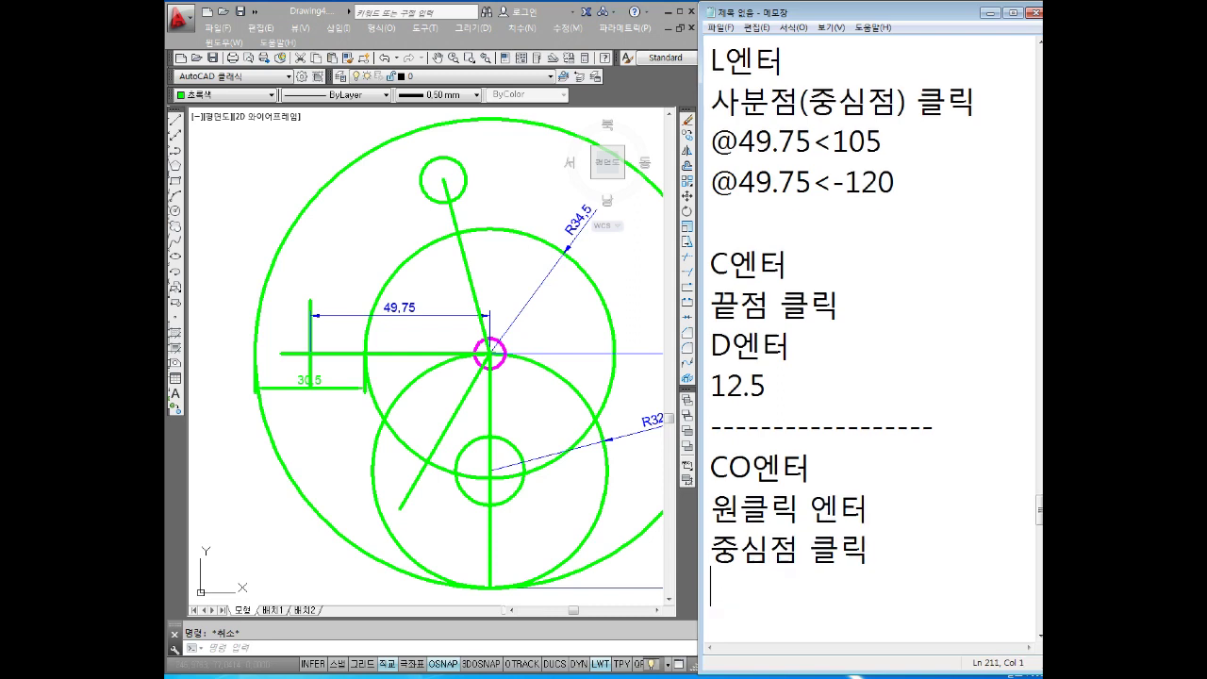
{"action": "type", "text": "끝점 "}
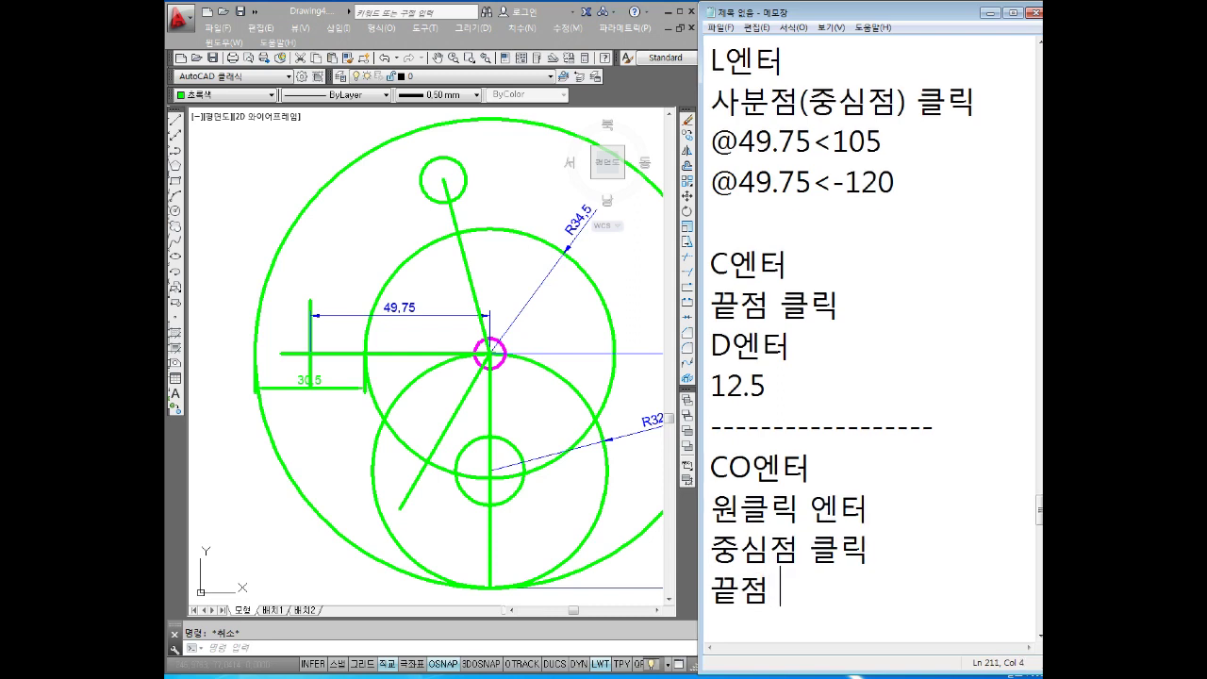
{"action": "type", "text": "클릭"}
{"action": "key", "text": "Return"}
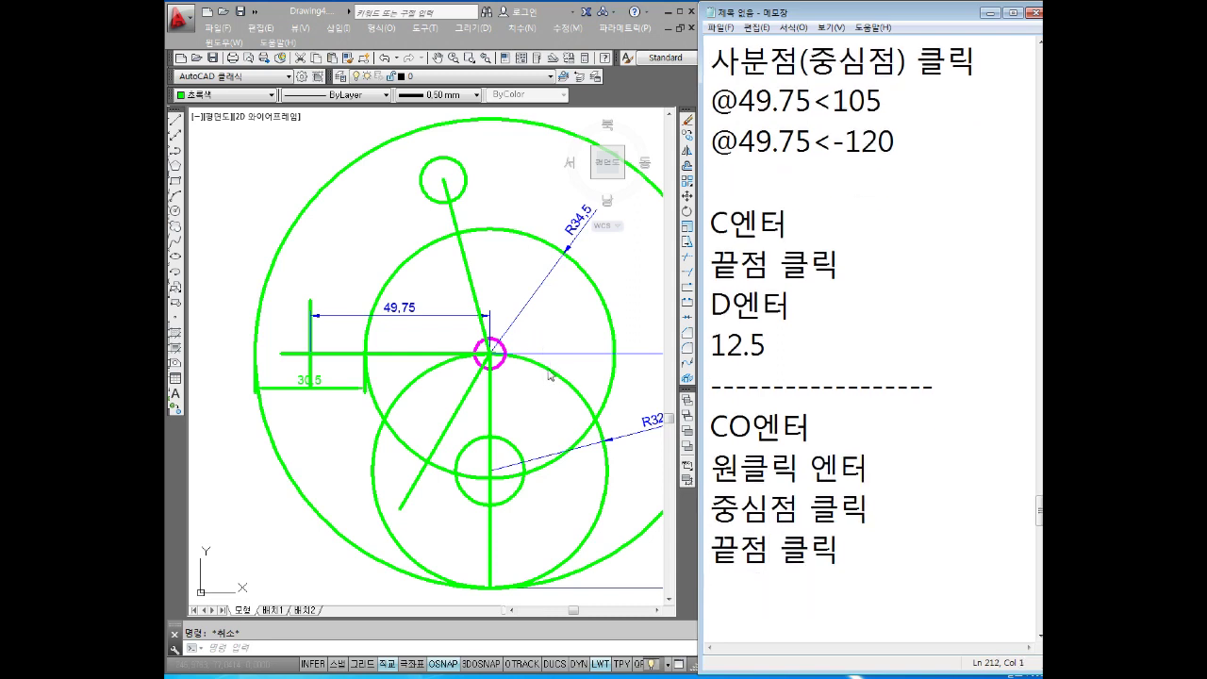
- Copy the 12.5 circle by its centre onto the lower-left end of the -120° line
{"action": "middle_click_drag", "start_coordinate": [482, 262], "coordinate": [492, 307]}
{"action": "type", "text": "co"}
{"action": "key", "text": "Return"}
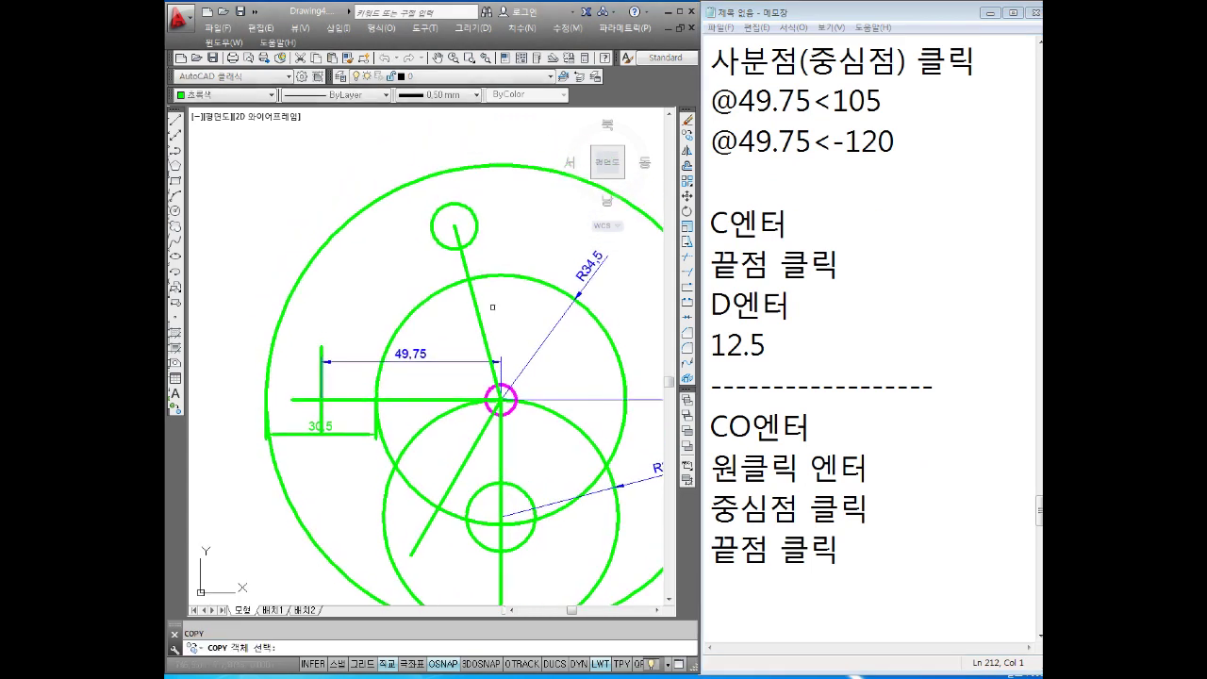
{"action": "left_click", "coordinate": [514, 400]}
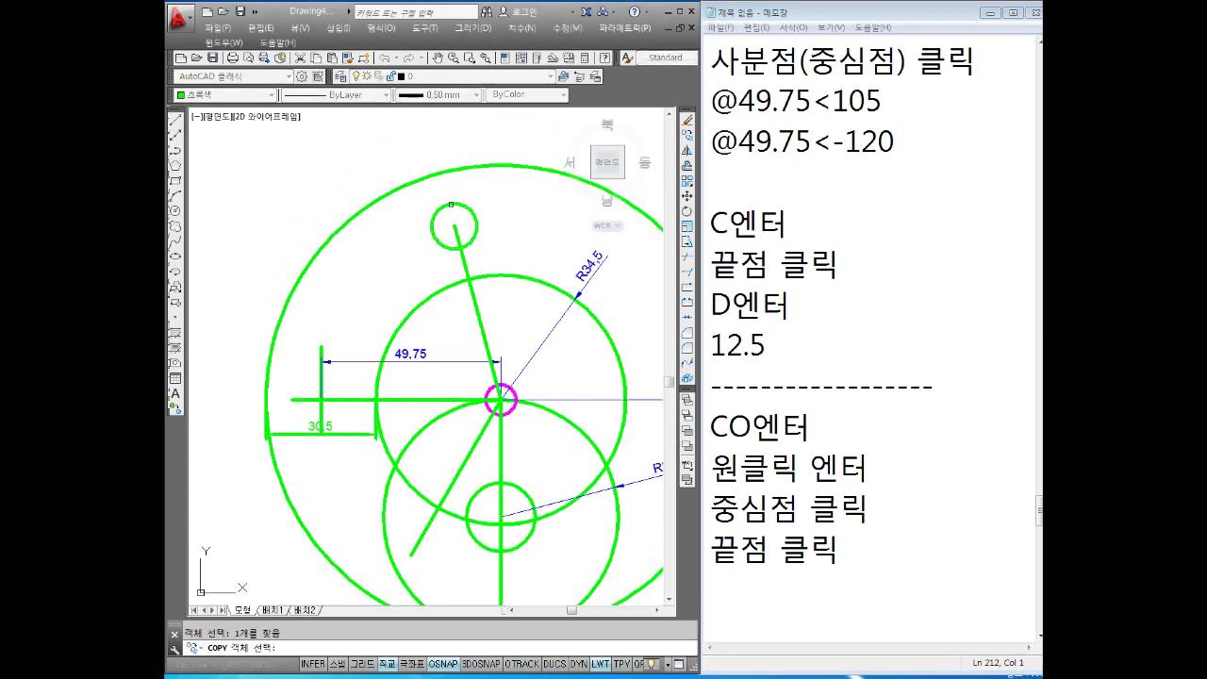
{"action": "key", "text": "Return"}
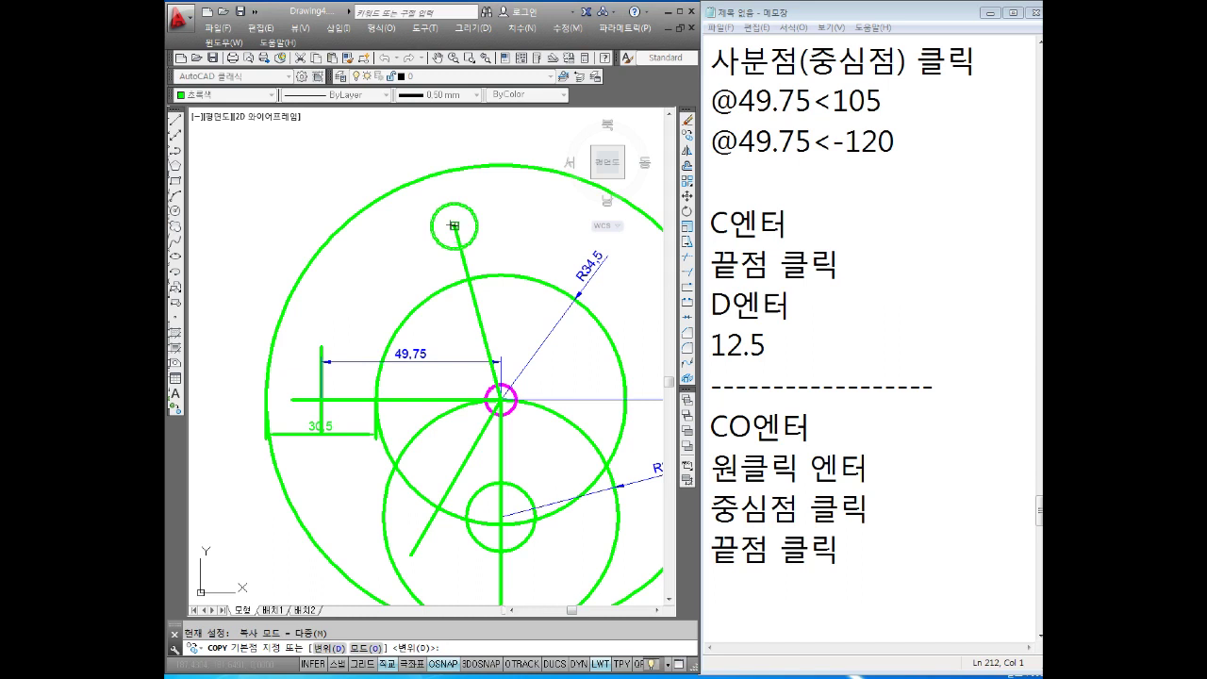
{"action": "left_click", "coordinate": [454, 226]}
{"action": "middle_click_drag", "start_coordinate": [422, 440], "coordinate": [425, 400]}
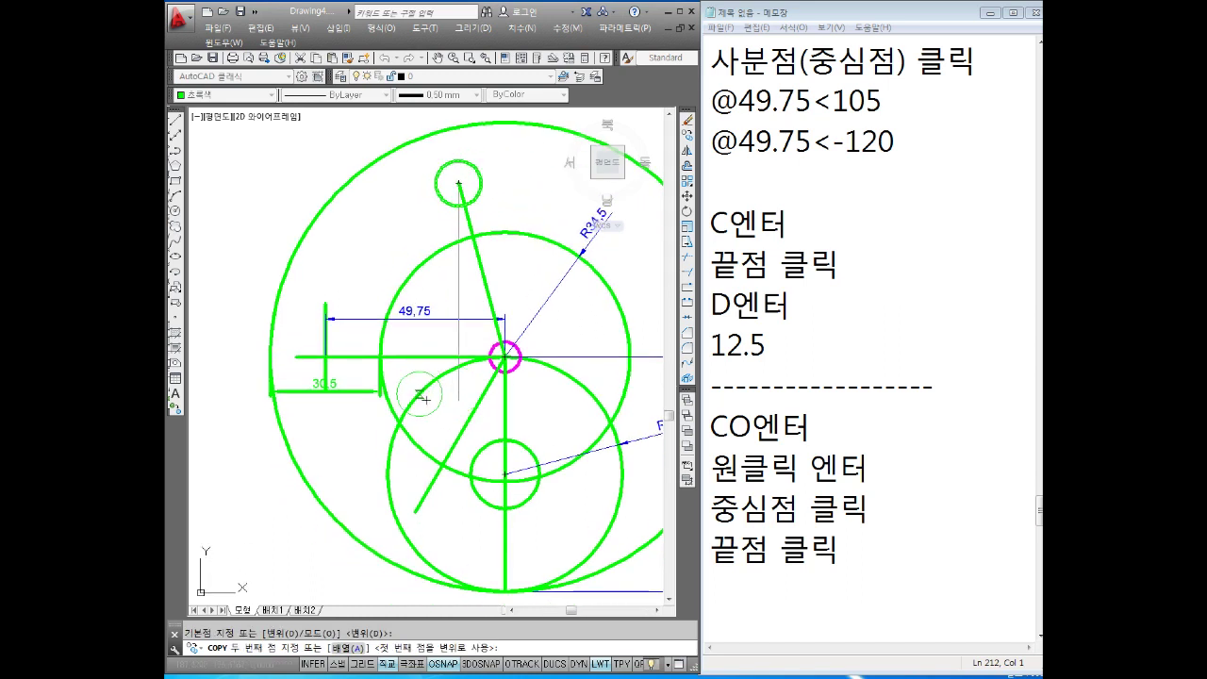
{"action": "key", "text": "F8"}
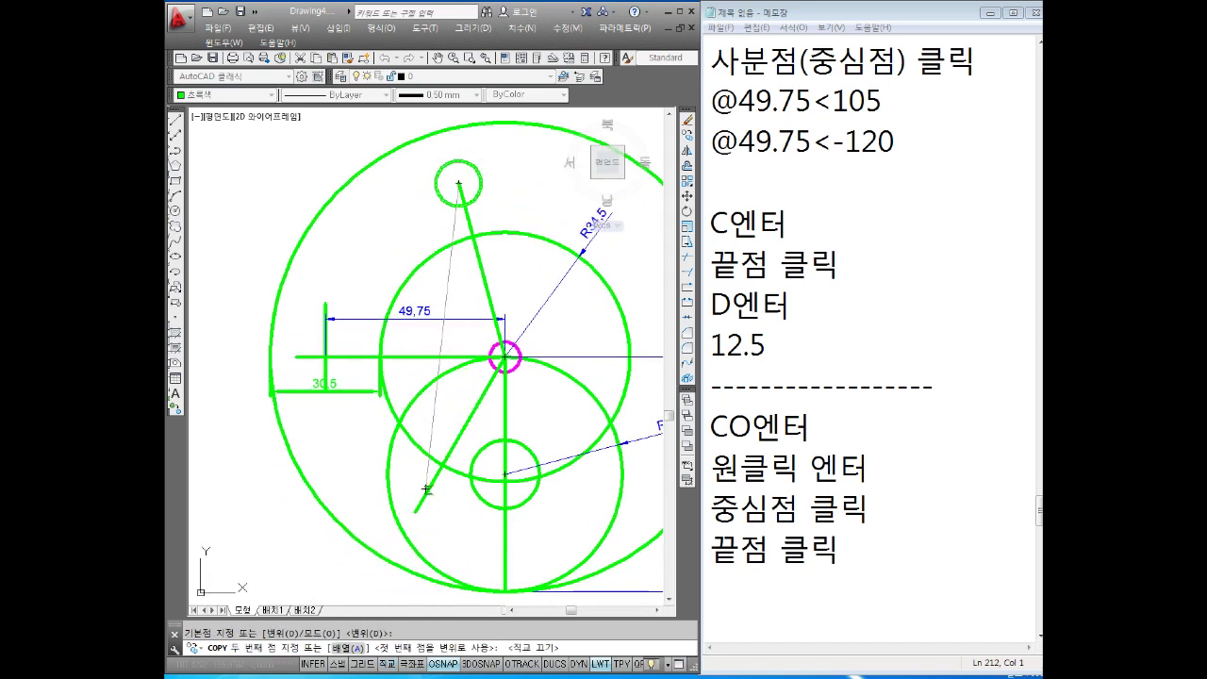
{"action": "left_click", "coordinate": [416, 512]}
{"action": "key", "text": "Escape"}
{"action": "middle_click_drag", "start_coordinate": [508, 570], "coordinate": [498, 466]}
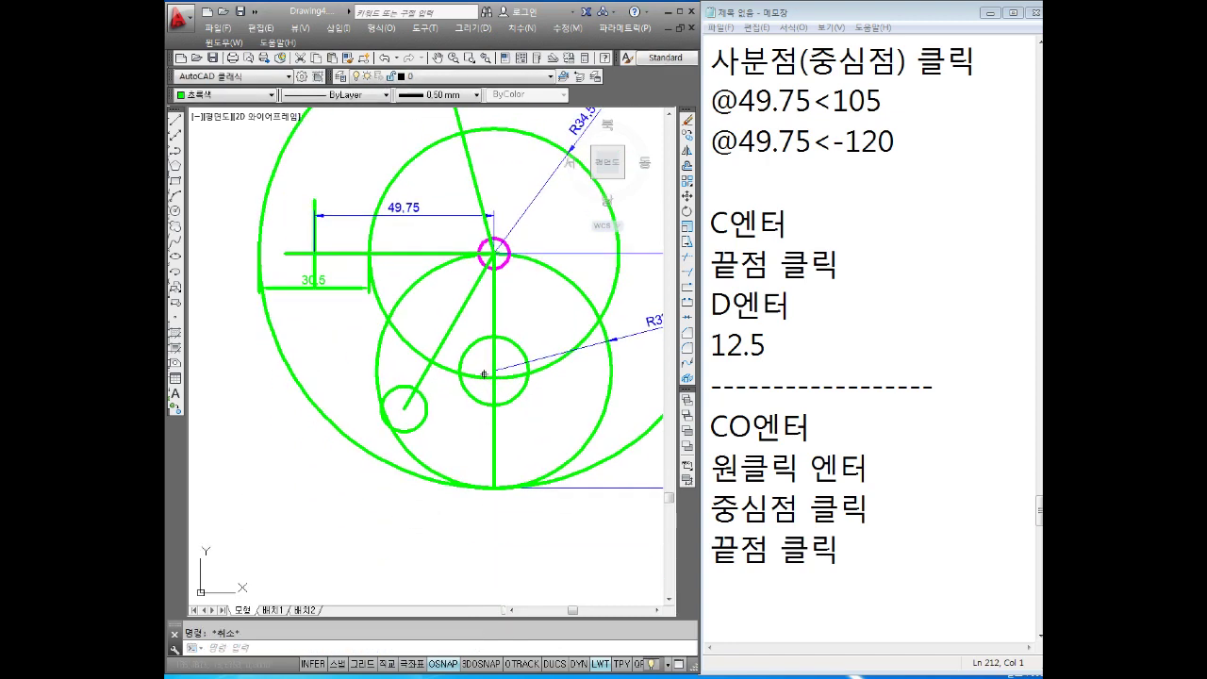
{"action": "middle_click_drag", "start_coordinate": [484, 375], "coordinate": [535, 436]}
{"action": "middle_click_drag", "start_coordinate": [478, 355], "coordinate": [483, 423]}
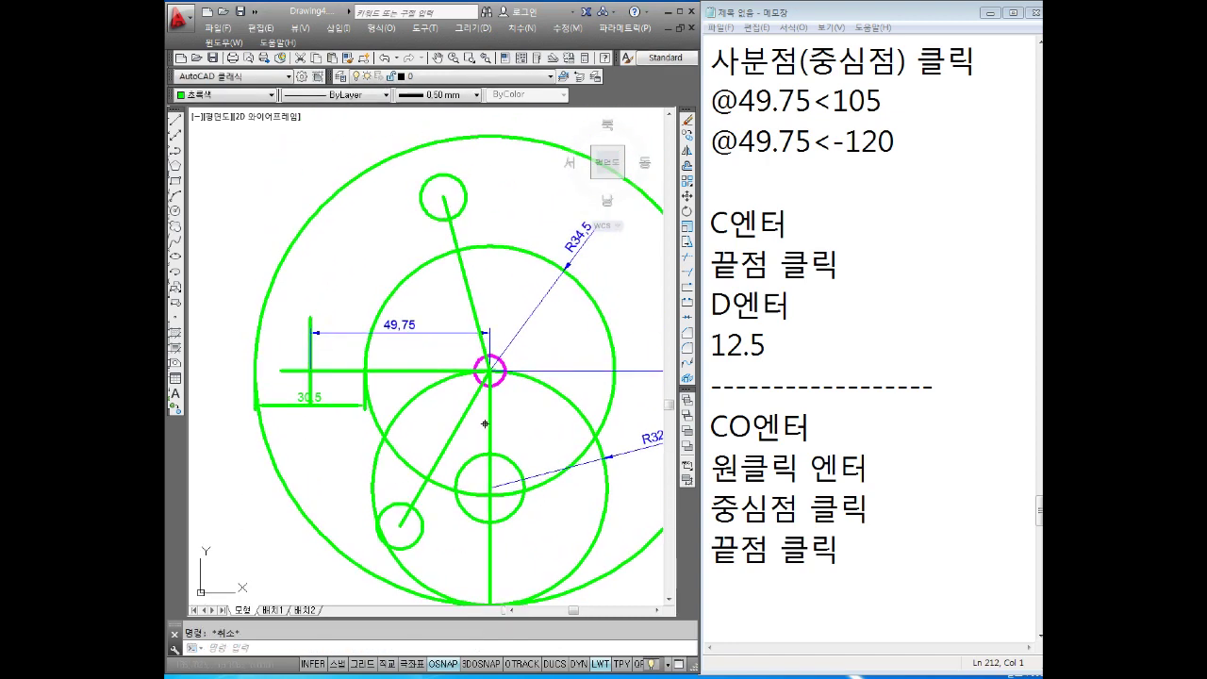
- Change the 30.5 dimension's colour to Blue to match the other dimensions
{"action": "scroll", "coordinate": [485, 424], "scroll_direction": "down", "scroll_amount": 1}
{"action": "scroll", "coordinate": [448, 421], "scroll_direction": "up", "scroll_amount": 1}
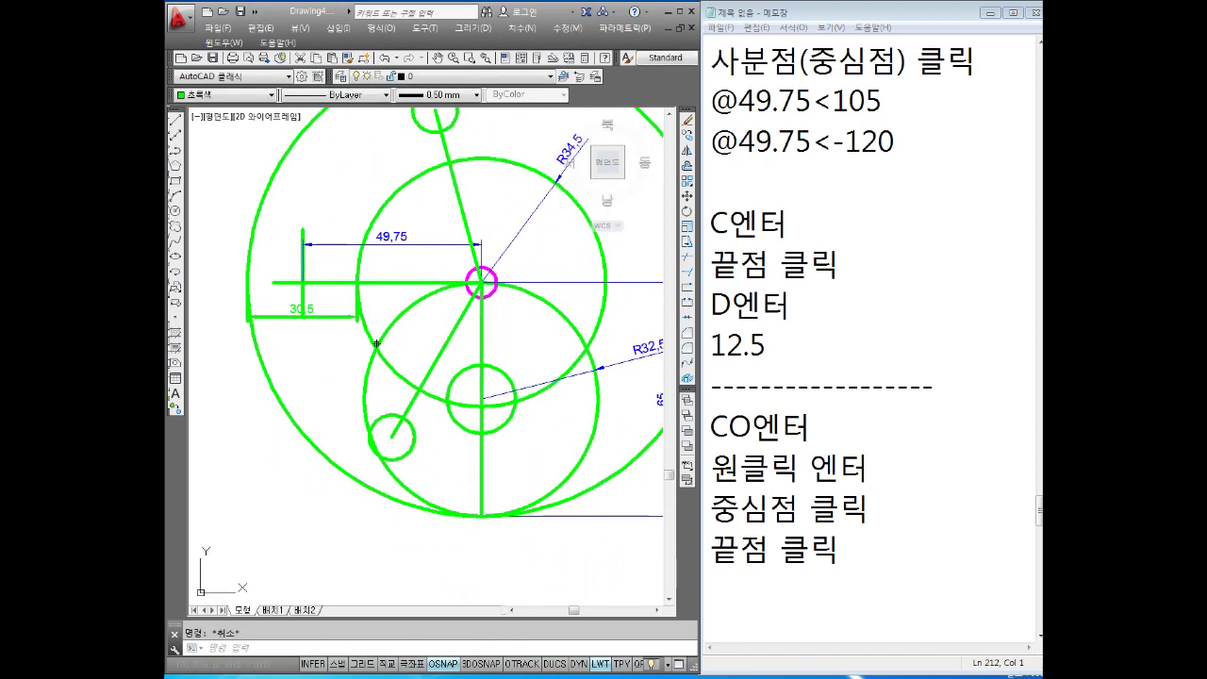
{"action": "middle_click_drag", "start_coordinate": [377, 344], "coordinate": [397, 395]}
{"action": "left_click", "coordinate": [333, 346]}
{"action": "left_click", "coordinate": [332, 361]}
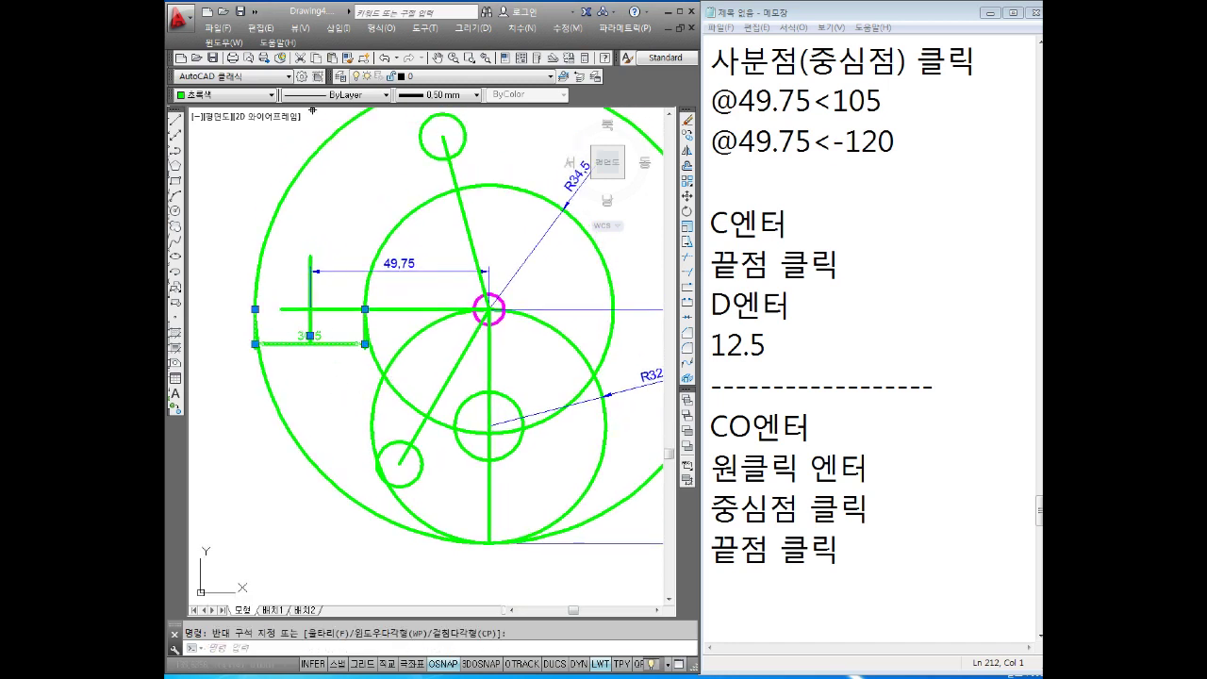
{"action": "left_click", "coordinate": [231, 95]}
{"action": "left_click", "coordinate": [210, 181]}
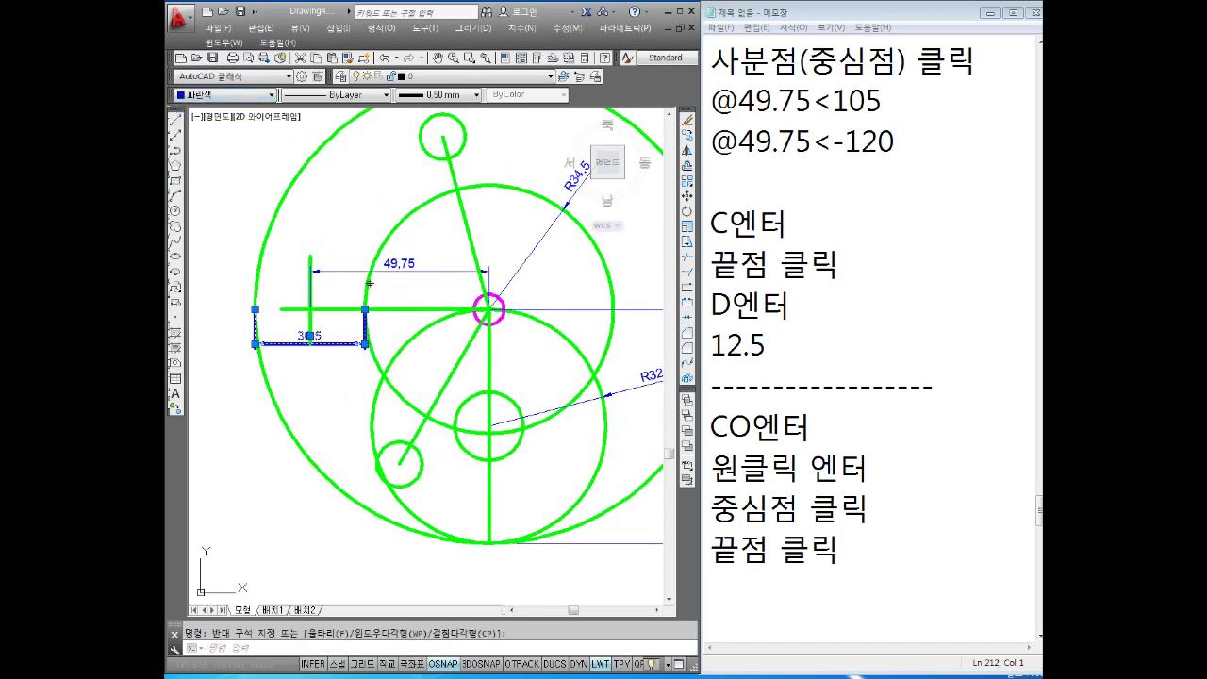
{"action": "left_click", "coordinate": [437, 95]}
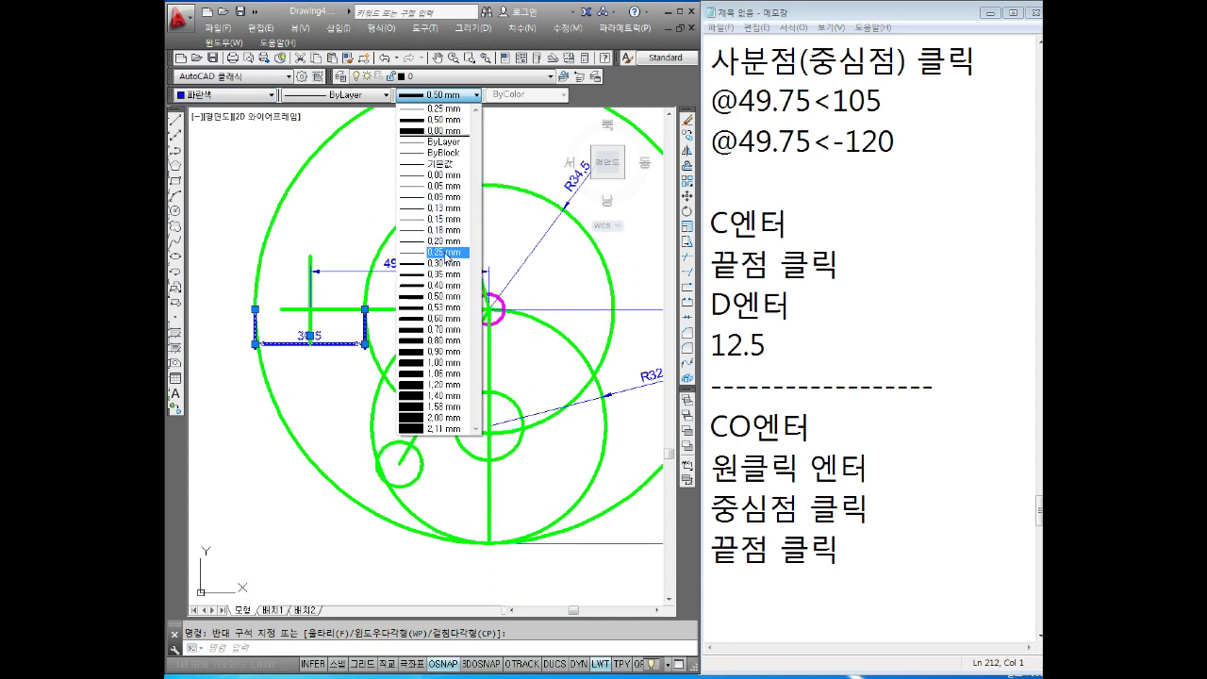
{"action": "key", "text": "Escape"}
{"action": "key", "text": "Escape"}
- Add the note lines TR엔터 and 엔터 in Notepad
{"action": "key", "text": "Return"}
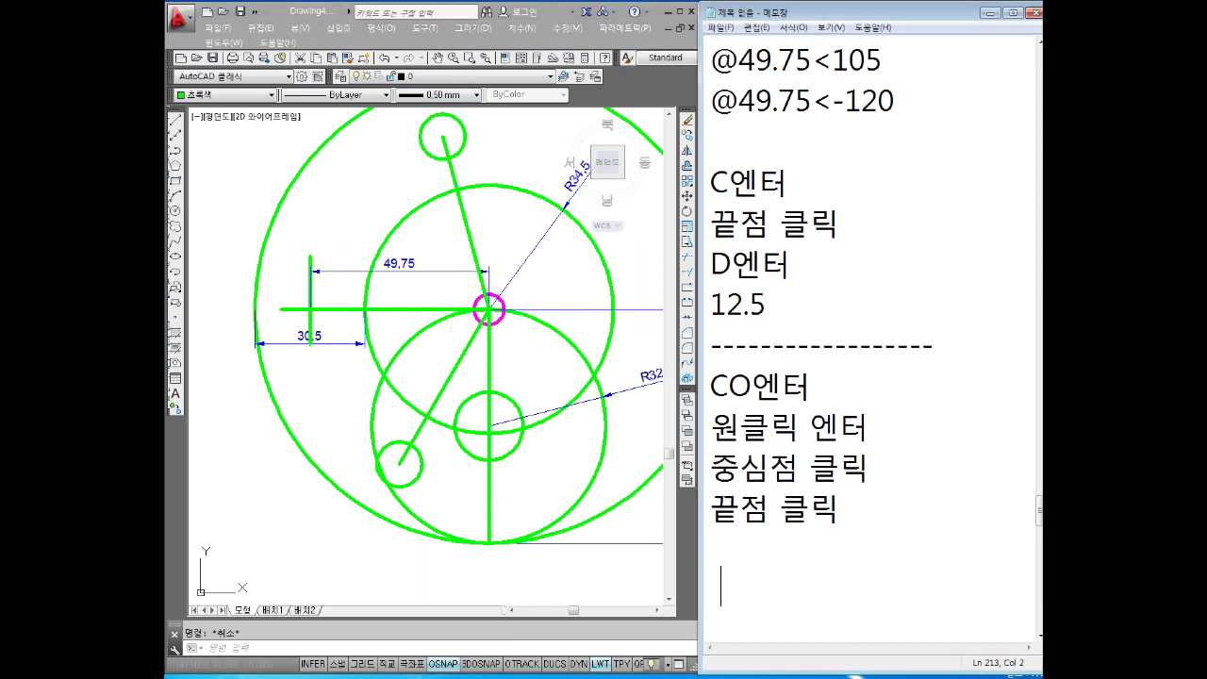
{"action": "type", "text": "TR"}
{"action": "key", "text": "BackSpace"}
{"action": "key", "text": "BackSpace"}
{"action": "key", "text": "BackSpace"}
{"action": "type", "text": "TR엔터"}
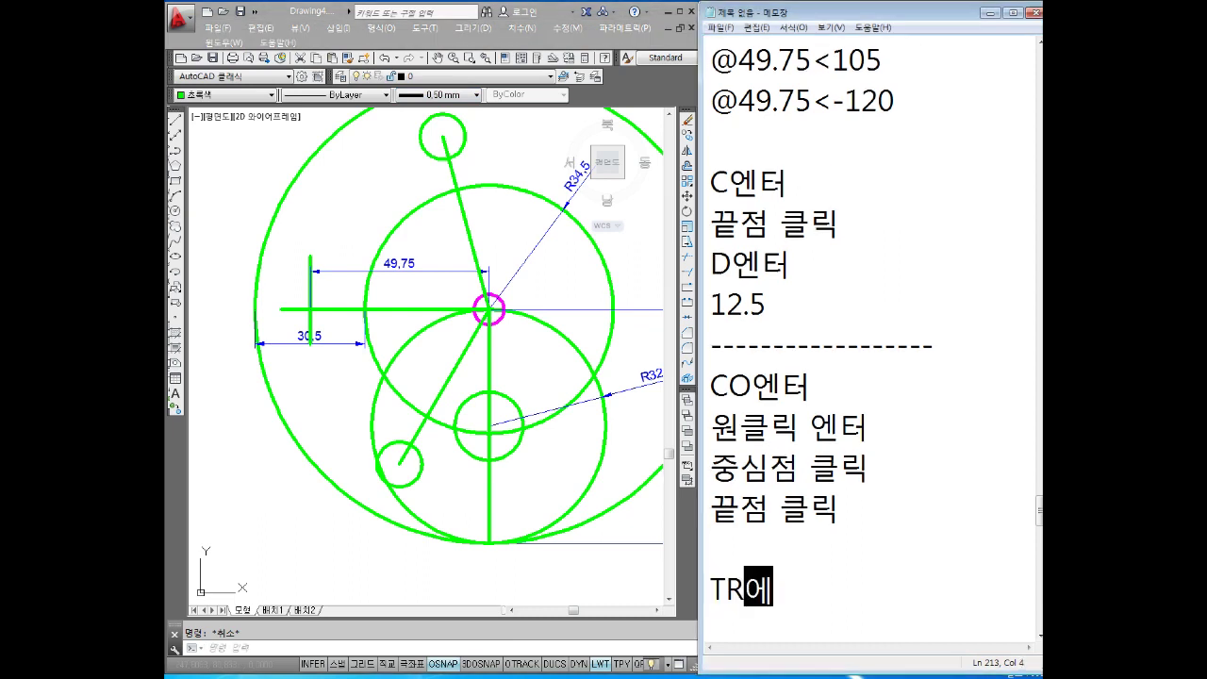
{"action": "key", "text": "Return"}
{"action": "type", "text": "엔터"}
{"action": "key", "text": "Return"}
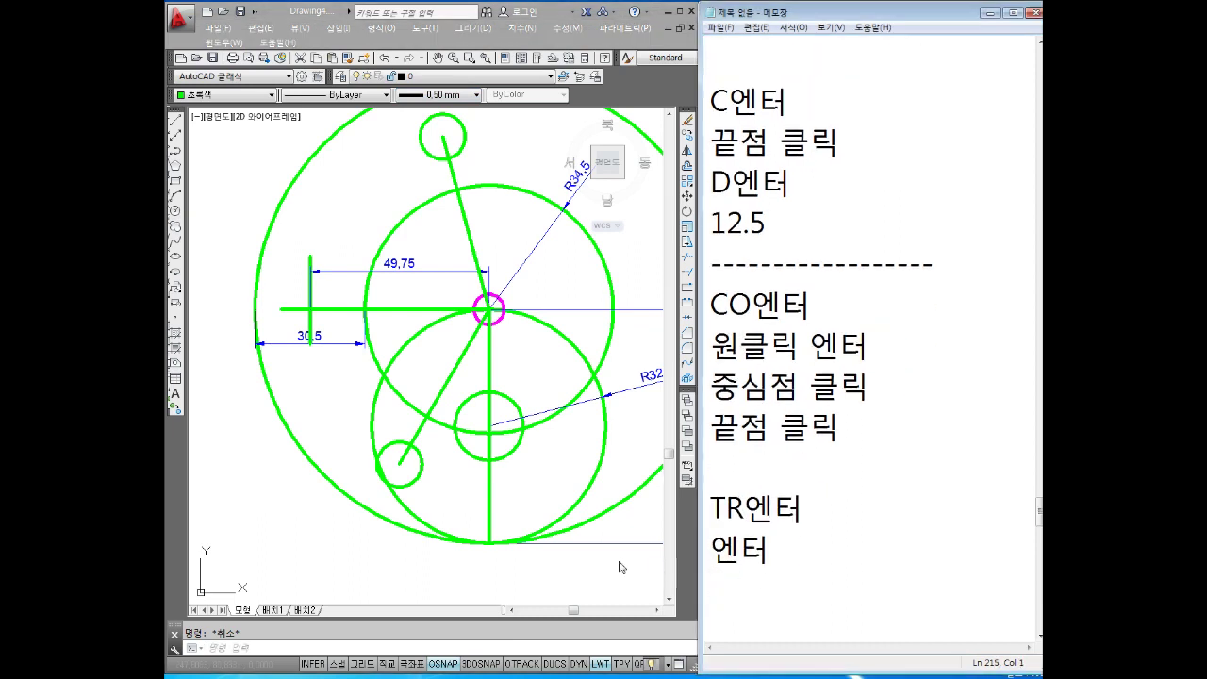
- Trim the overlapping R32.5 and R34.5 circles into connected arcs
{"action": "key", "text": "alt+Tab"}
{"action": "mouse_move", "coordinate": [484, 249]}
{"action": "middle_mouse_down"}
{"action": "mouse_move", "coordinate": [459, 327]}
{"action": "mouse_move", "coordinate": [420, 282]}
{"action": "middle_mouse_up"}
{"action": "type", "text": "tr"}
{"action": "key", "text": "Return"}
{"action": "key", "text": "Return"}
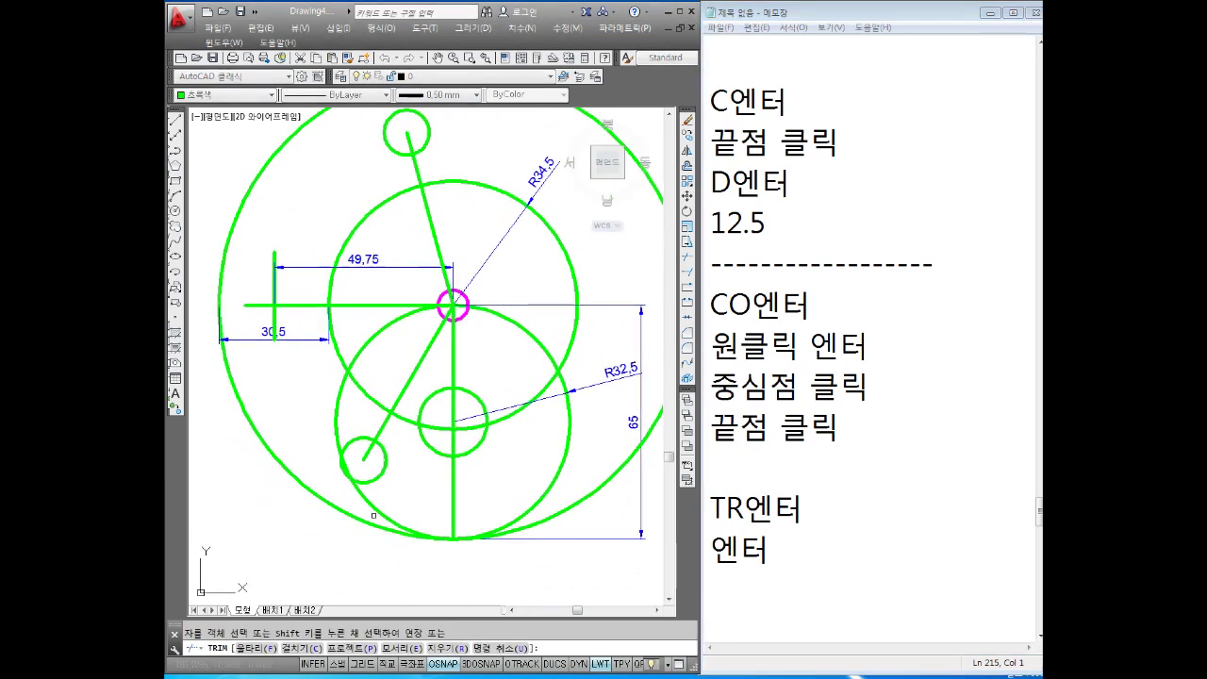
{"action": "scroll", "coordinate": [368, 515], "scroll_direction": "up", "scroll_amount": 2}
{"action": "scroll", "coordinate": [332, 432], "scroll_direction": "up", "scroll_amount": 2}
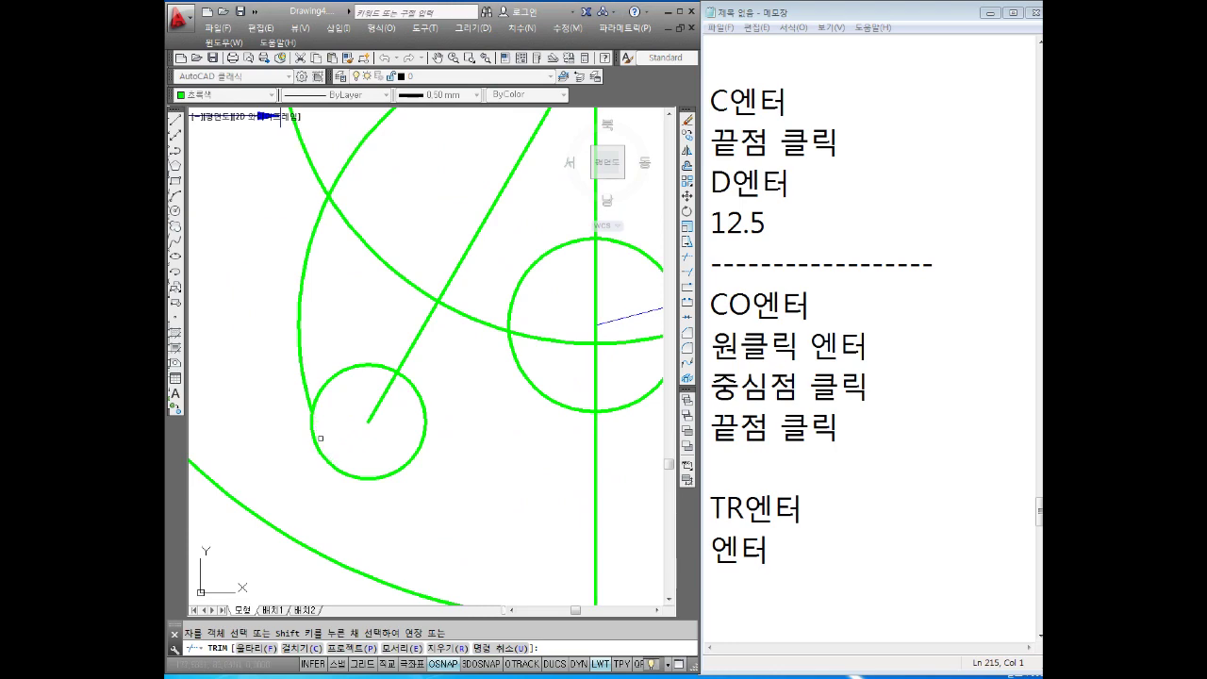
{"action": "scroll", "coordinate": [354, 429], "scroll_direction": "down", "scroll_amount": 4}
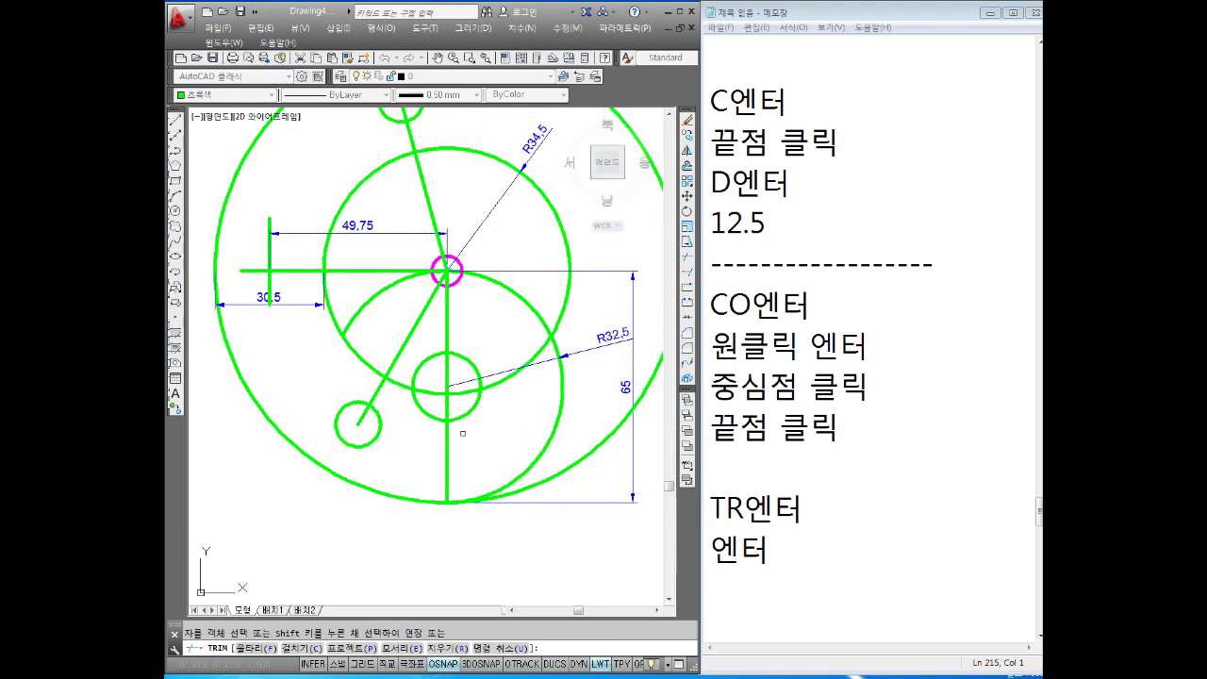
{"action": "scroll", "coordinate": [399, 377], "scroll_direction": "up", "scroll_amount": 4}
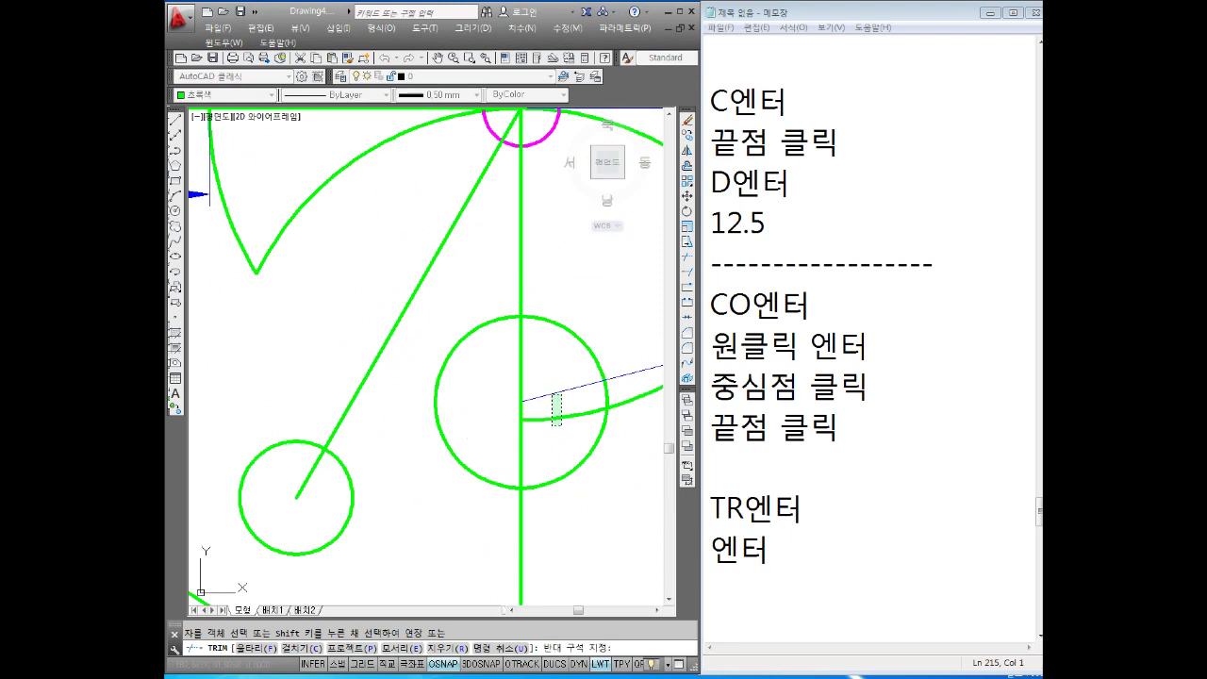
{"action": "scroll", "coordinate": [553, 405], "scroll_direction": "down", "scroll_amount": 2}
{"action": "scroll", "coordinate": [506, 446], "scroll_direction": "down", "scroll_amount": 2}
{"action": "left_click", "coordinate": [571, 417]}
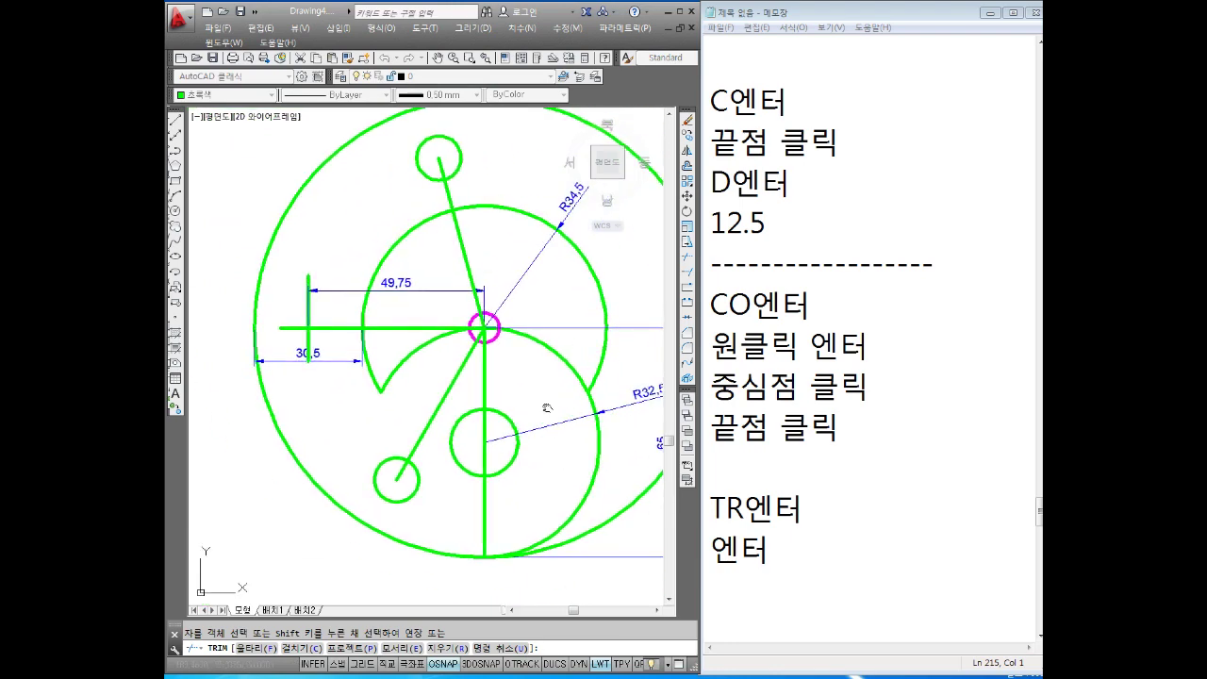
{"action": "middle_click_drag", "start_coordinate": [547, 407], "coordinate": [553, 444]}
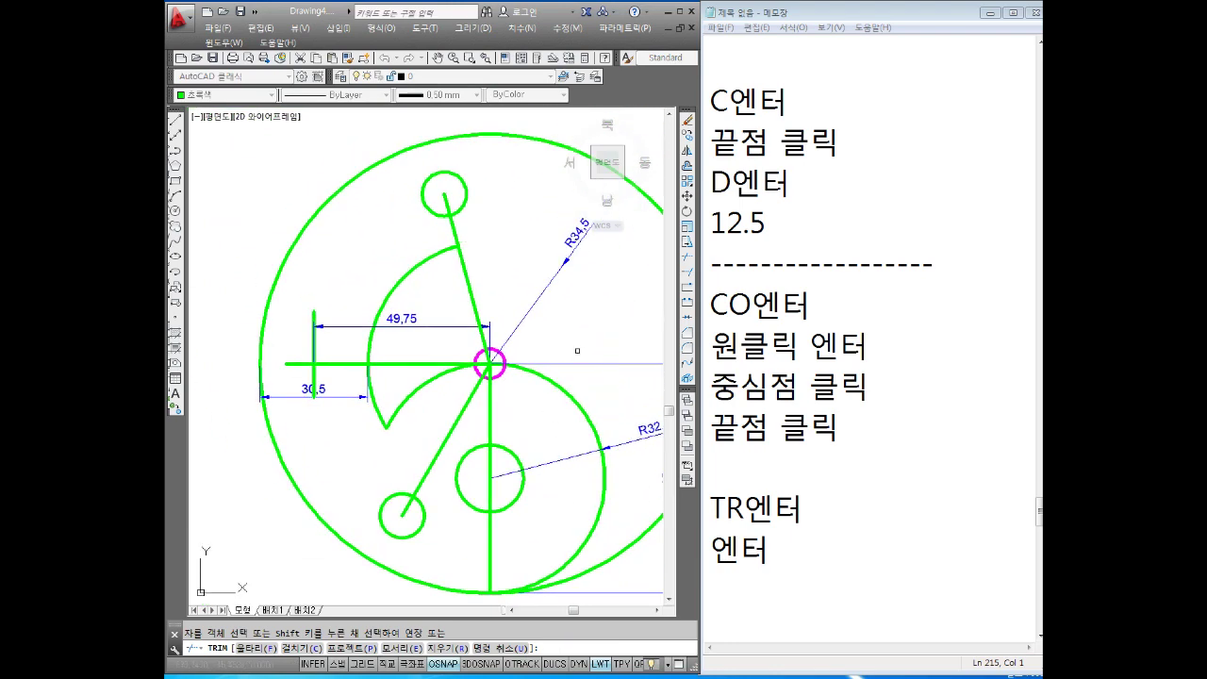
{"action": "mouse_move", "coordinate": [572, 361]}
{"action": "middle_mouse_down"}
{"action": "mouse_move", "coordinate": [492, 342]}
{"action": "mouse_move", "coordinate": [519, 390]}
{"action": "middle_mouse_up"}
{"action": "key", "text": "Escape"}
{"action": "mouse_move", "coordinate": [415, 378]}
{"action": "middle_mouse_down"}
{"action": "mouse_move", "coordinate": [448, 353]}
{"action": "mouse_move", "coordinate": [409, 328]}
{"action": "middle_mouse_up"}
{"action": "left_click", "coordinate": [394, 359]}
- Erase the horizontal line, the 65 dimension, the radius dimensions and the short vertical line
{"action": "key", "text": "Delete"}
{"action": "scroll", "coordinate": [573, 461], "scroll_direction": "down", "scroll_amount": 2}
{"action": "middle_click_drag", "start_coordinate": [573, 436], "coordinate": [573, 461]}
{"action": "left_click", "coordinate": [574, 462]}
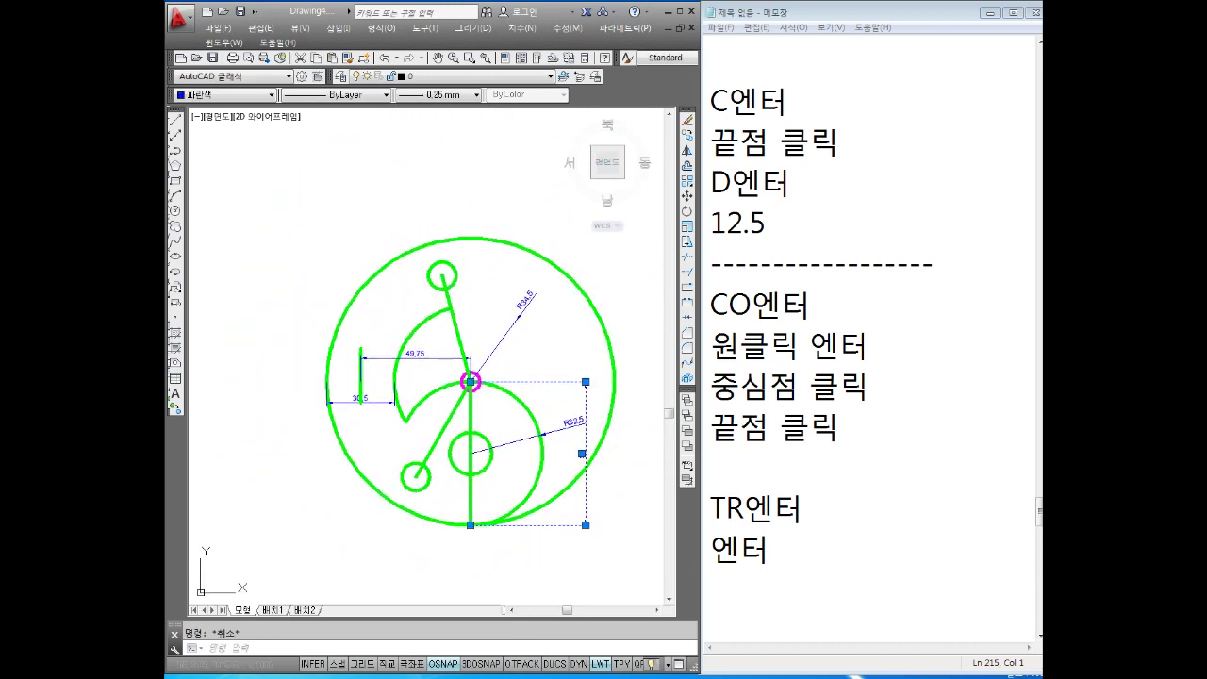
{"action": "right_click", "coordinate": [588, 462]}
{"action": "key", "text": "Escape"}
{"action": "key", "text": "Delete"}
{"action": "left_click", "coordinate": [566, 423]}
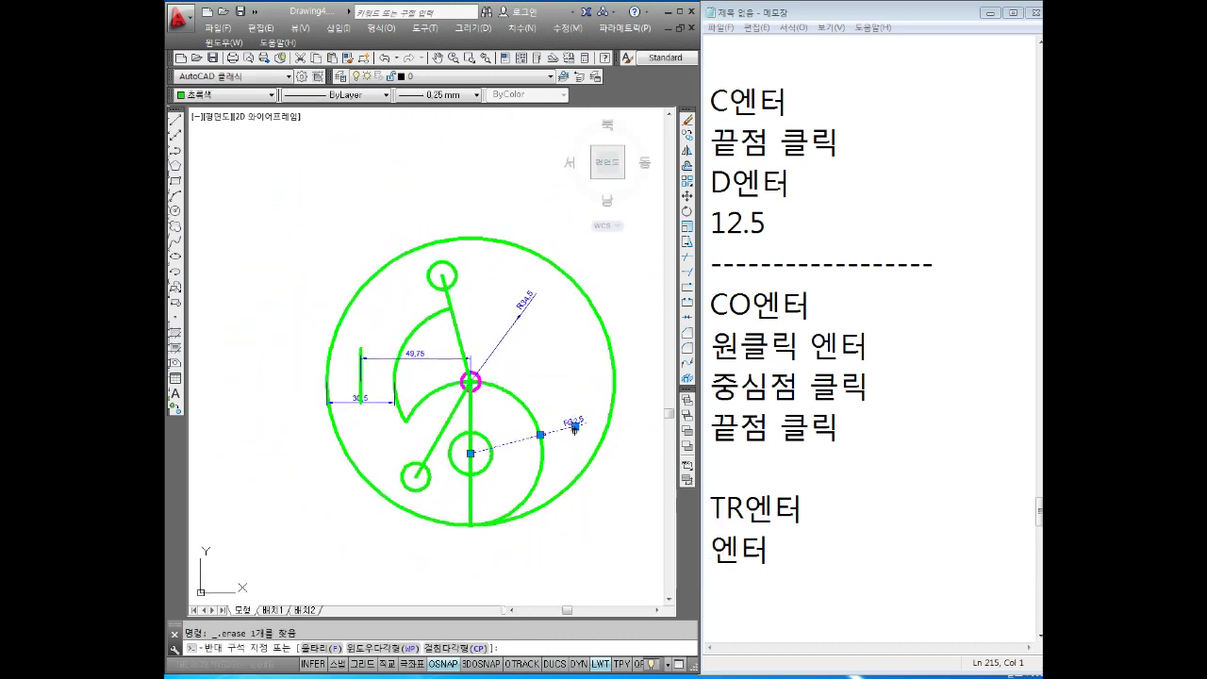
{"action": "key", "text": "Delete"}
{"action": "left_click", "coordinate": [517, 316]}
{"action": "key", "text": "Delete"}
{"action": "scroll", "coordinate": [449, 371], "scroll_direction": "up", "scroll_amount": 2}
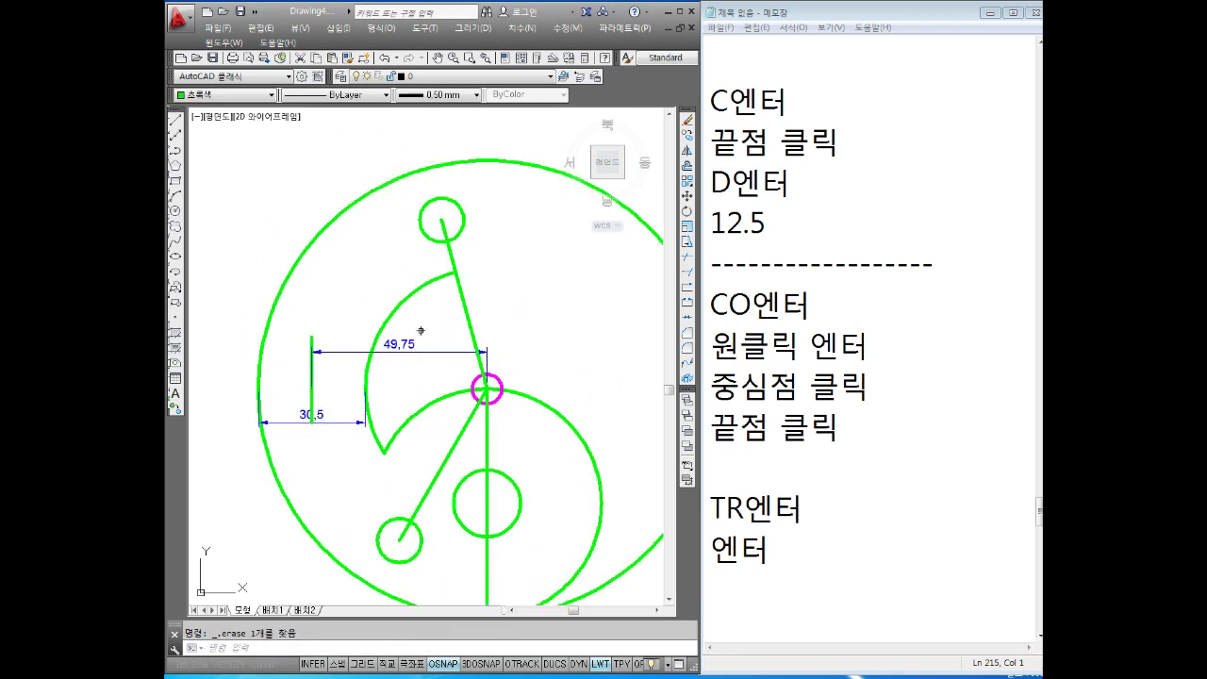
{"action": "middle_click_drag", "start_coordinate": [407, 381], "coordinate": [423, 395]}
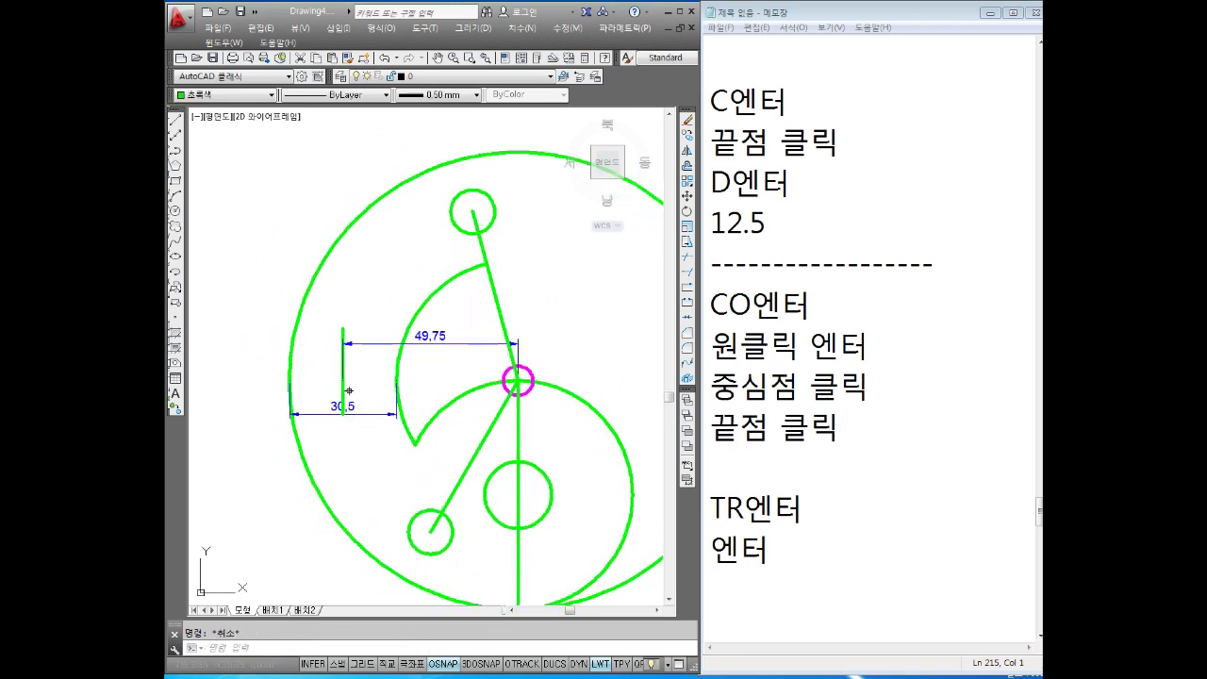
{"action": "left_click", "coordinate": [342, 386]}
{"action": "key", "text": "Delete"}
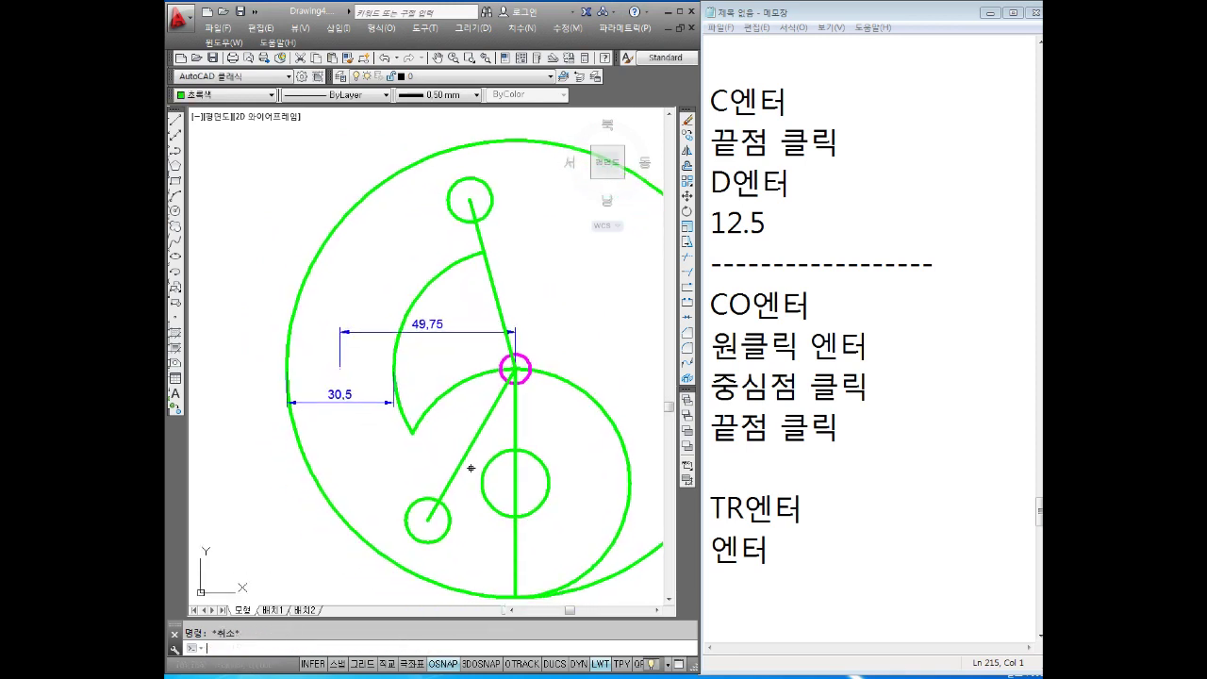
- Begin a diameter-sized circle centred on the small top circle
{"action": "middle_click_drag", "start_coordinate": [474, 472], "coordinate": [450, 448]}
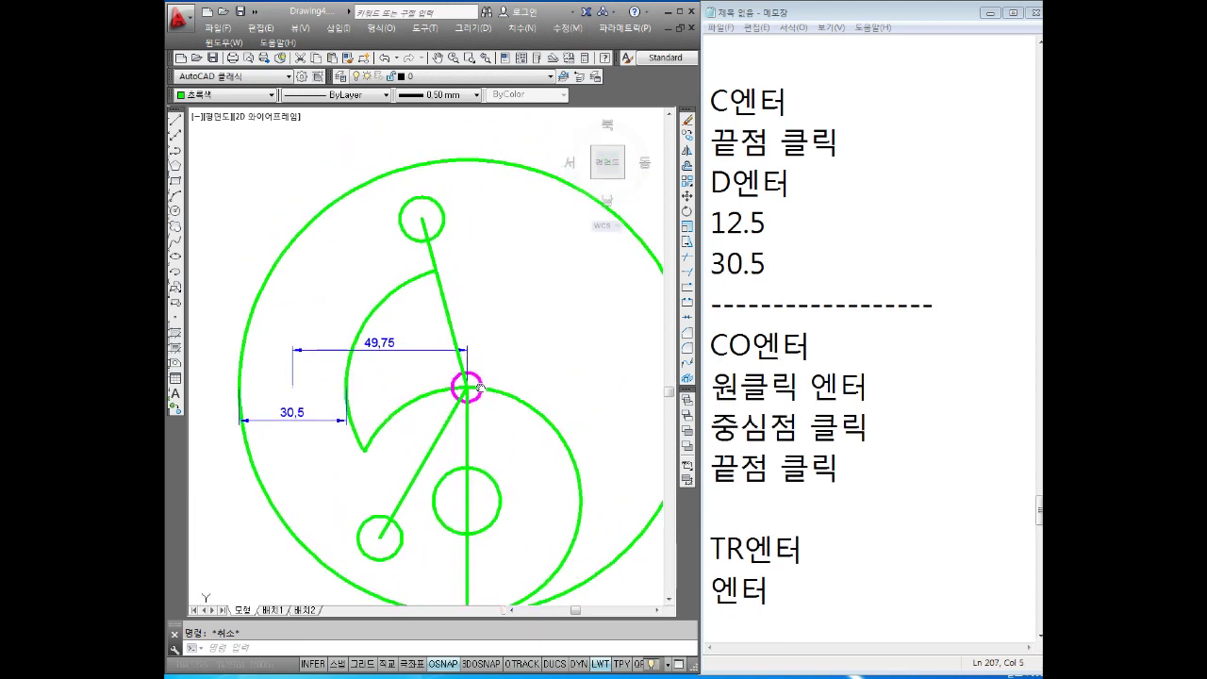
{"action": "type", "text": "c"}
{"action": "key", "text": "Return"}
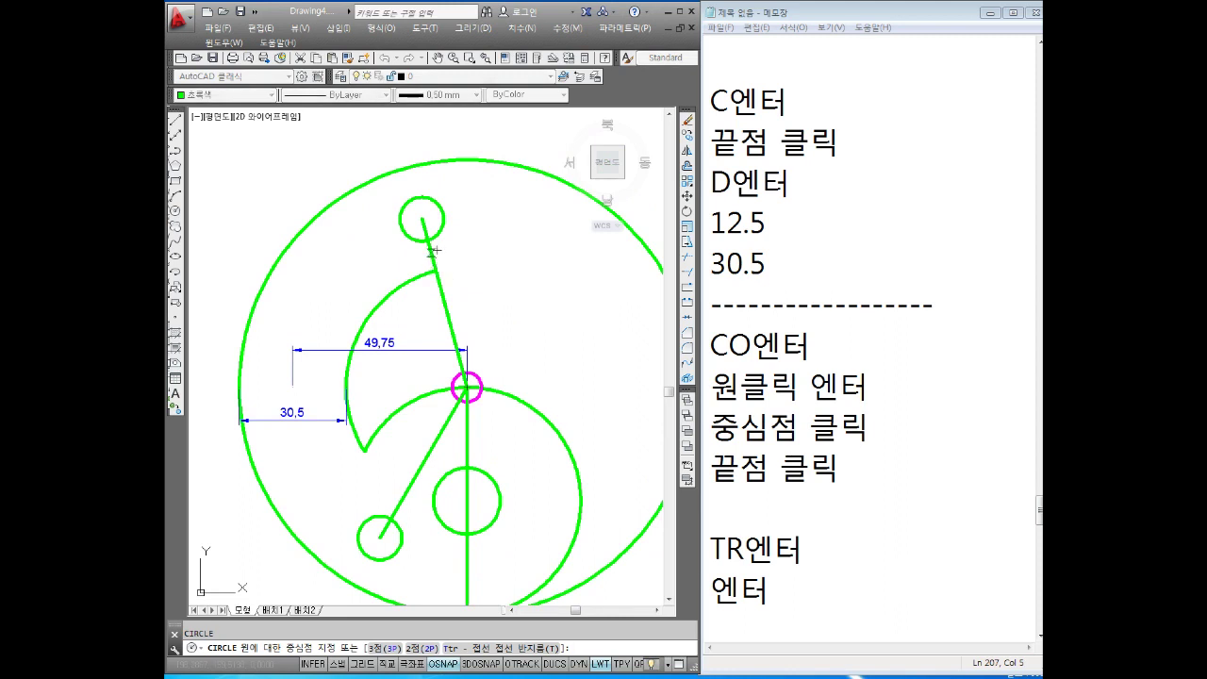
{"action": "left_click", "coordinate": [422, 218]}
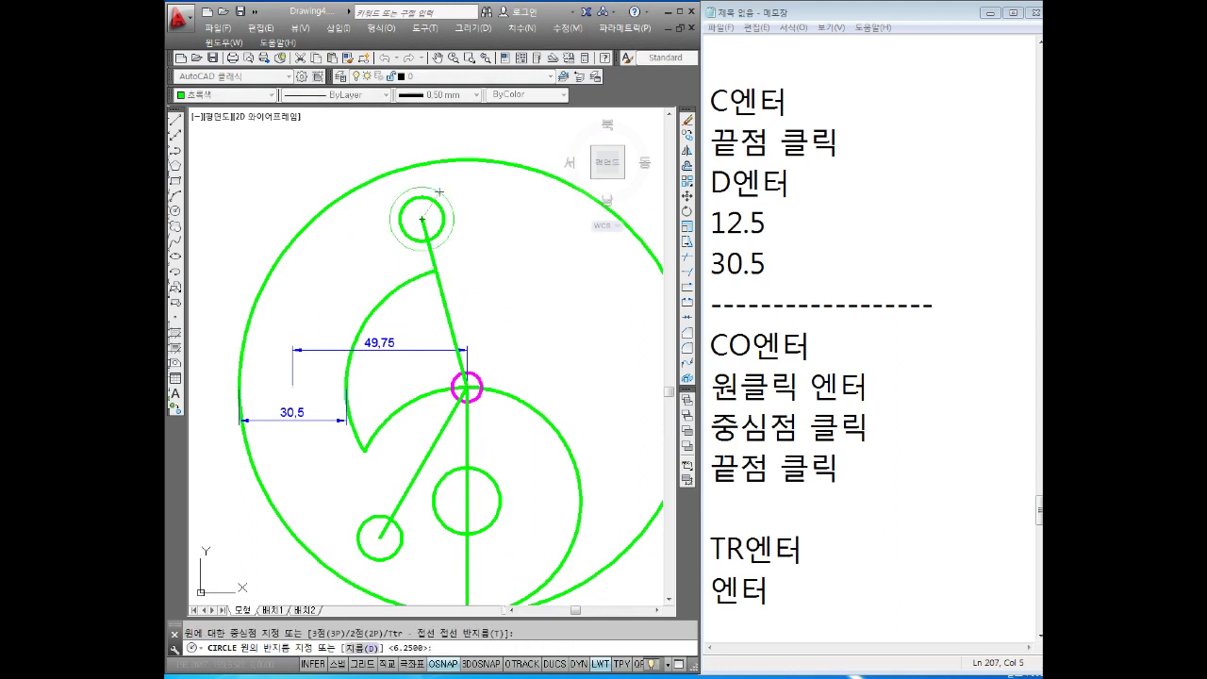
{"action": "type", "text": "d"}
{"action": "key", "text": "Return"}
- Complete the 30.5-diameter circle around the small top circle
{"action": "type", "text": ".5"}
{"action": "key", "text": "Return"}
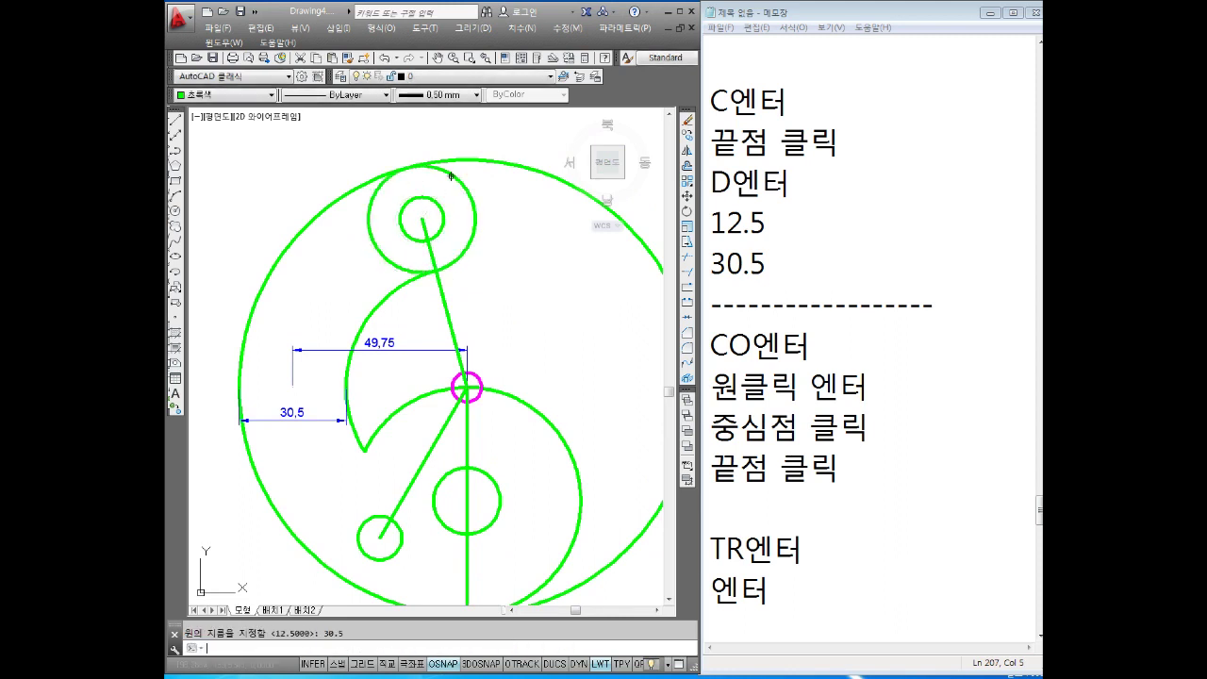
{"action": "key", "text": "Escape"}
{"action": "scroll", "coordinate": [406, 273], "scroll_direction": "down", "scroll_amount": 3}
{"action": "scroll", "coordinate": [462, 358], "scroll_direction": "up", "scroll_amount": 1}
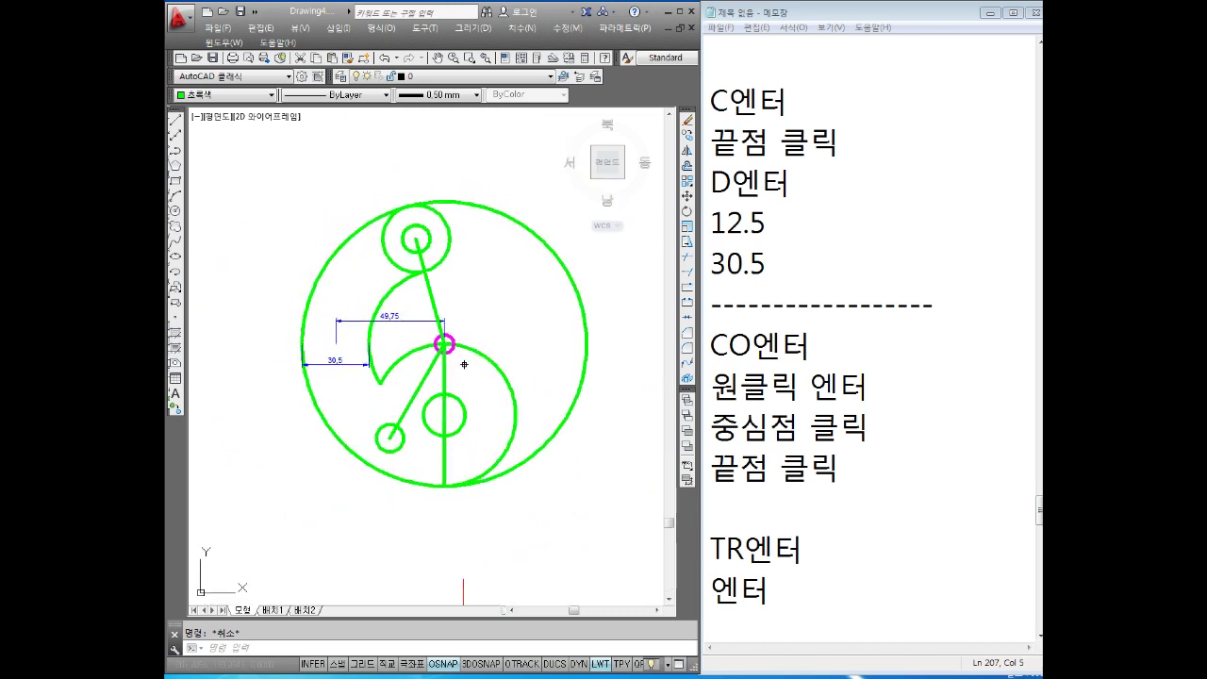
- Trim away the right half of the big circle
{"action": "type", "text": "tr"}
{"action": "key", "text": "Return"}
{"action": "key", "text": "Return"}
{"action": "left_click", "coordinate": [581, 305]}
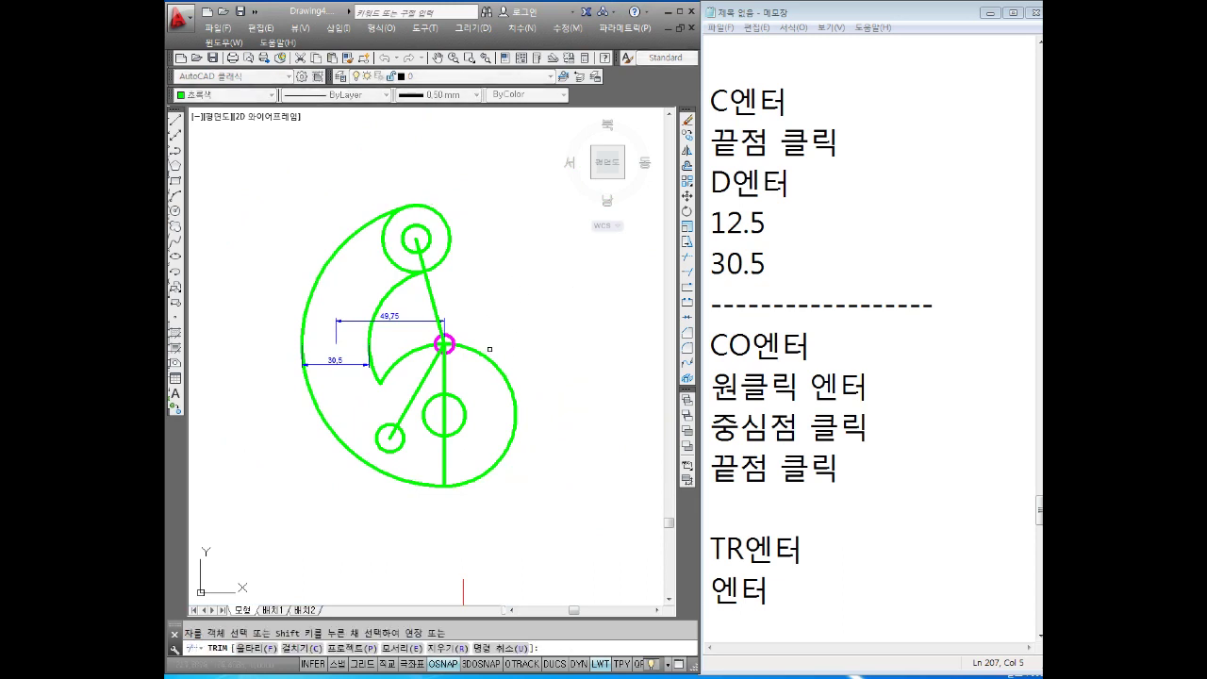
{"action": "scroll", "coordinate": [359, 399], "scroll_direction": "up", "scroll_amount": 2}
{"action": "middle_click_drag", "start_coordinate": [441, 357], "coordinate": [459, 394]}
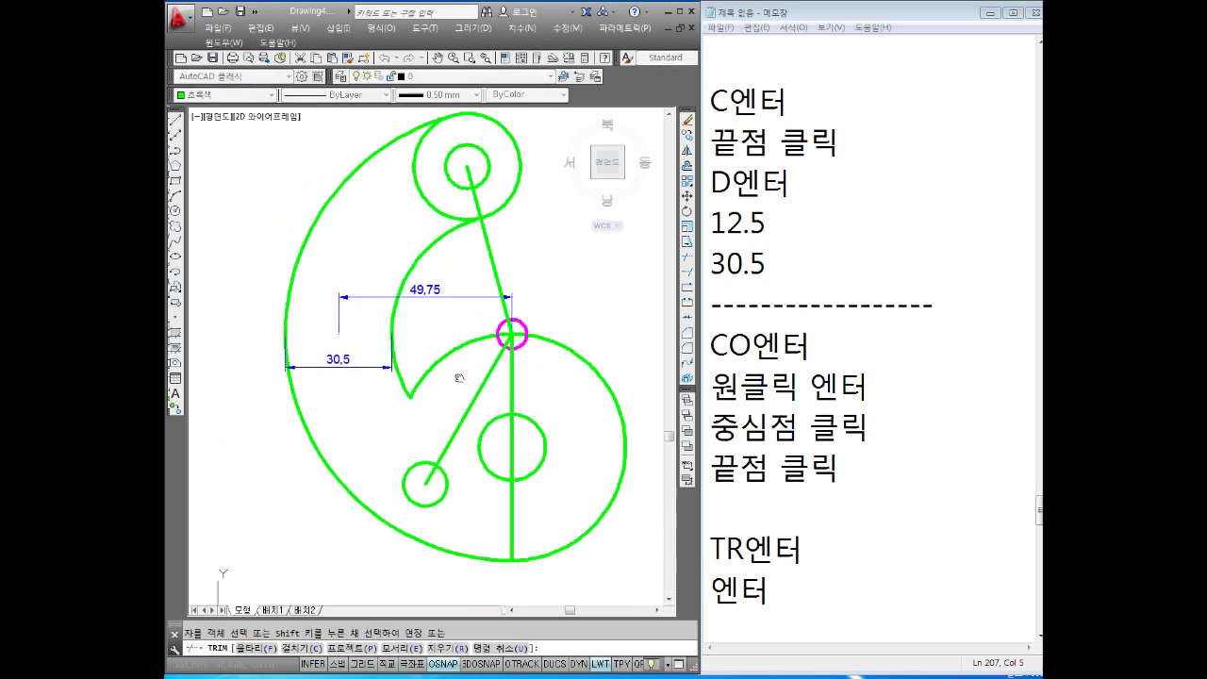
{"action": "key", "text": "Escape"}
- Delete the 49.75 and 30.5 dimensions
{"action": "left_click_drag", "start_coordinate": [361, 280], "coordinate": [345, 412]}
{"action": "left_click", "coordinate": [345, 413]}
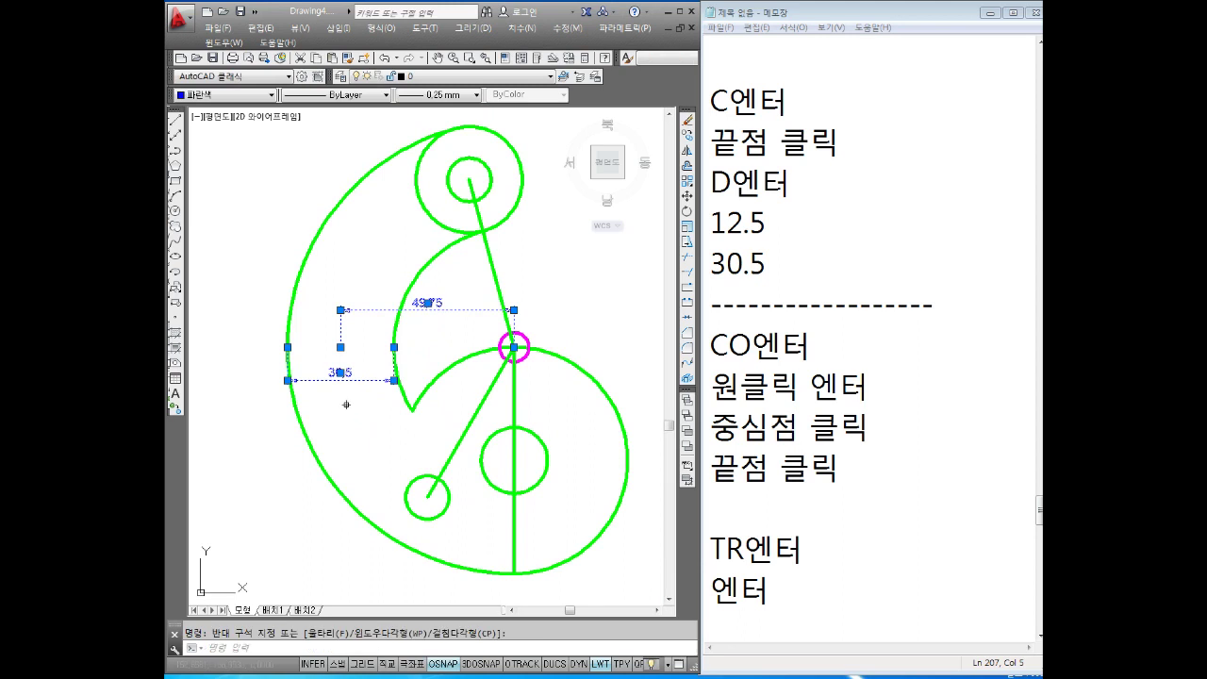
{"action": "key", "text": "Delete"}
{"action": "middle_click_drag", "start_coordinate": [359, 353], "coordinate": [363, 361]}
- Trim away the left arc of the upper circle
{"action": "type", "text": "tr"}
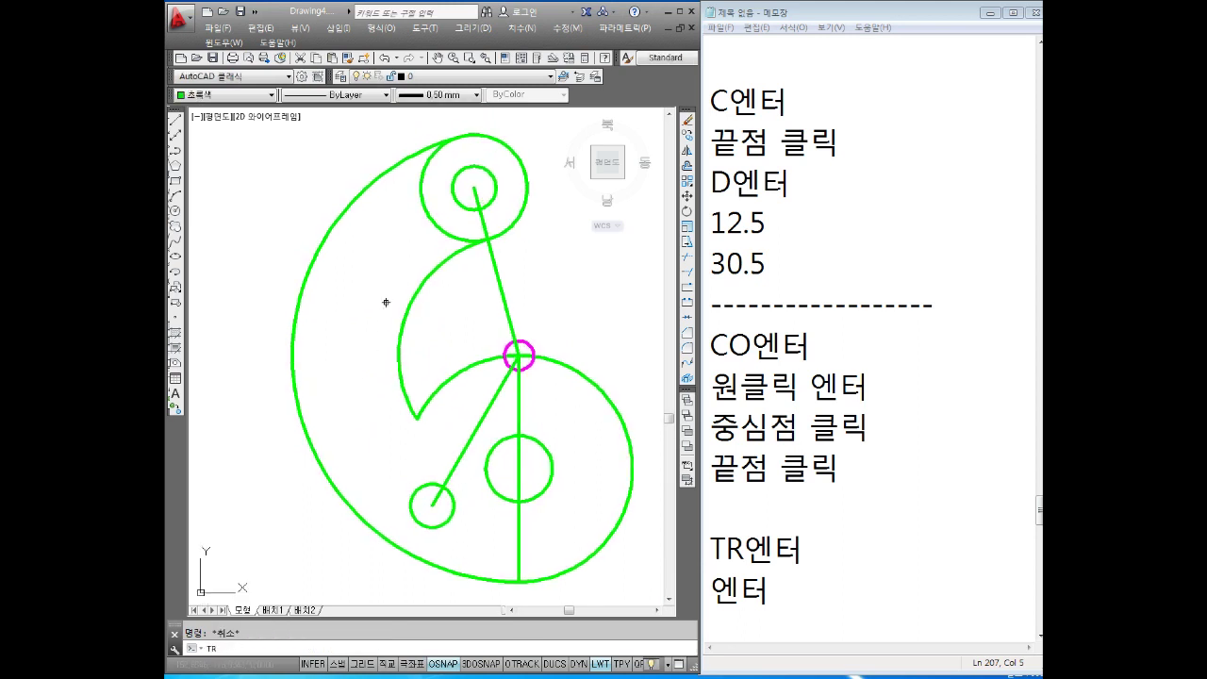
{"action": "key", "text": "Return"}
{"action": "key", "text": "Return"}
{"action": "left_click", "coordinate": [419, 221]}
{"action": "key", "text": "Escape"}
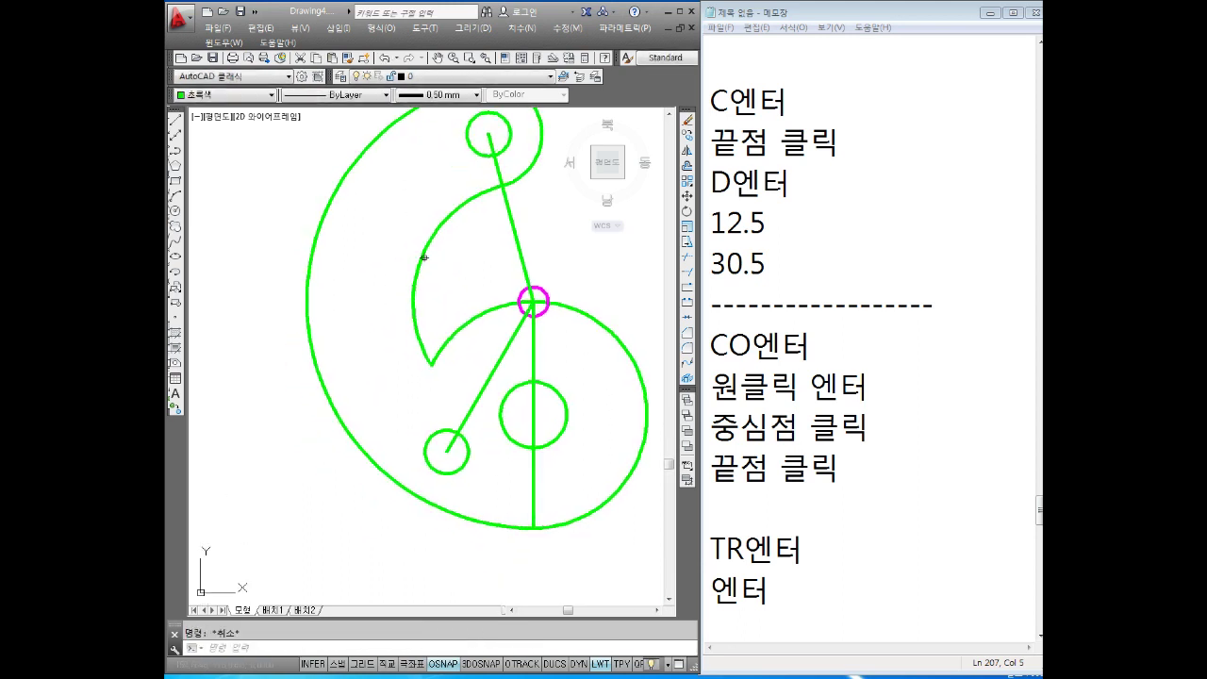
- Delete the small magenta circle
{"action": "scroll", "coordinate": [450, 358], "scroll_direction": "down", "scroll_amount": 2}
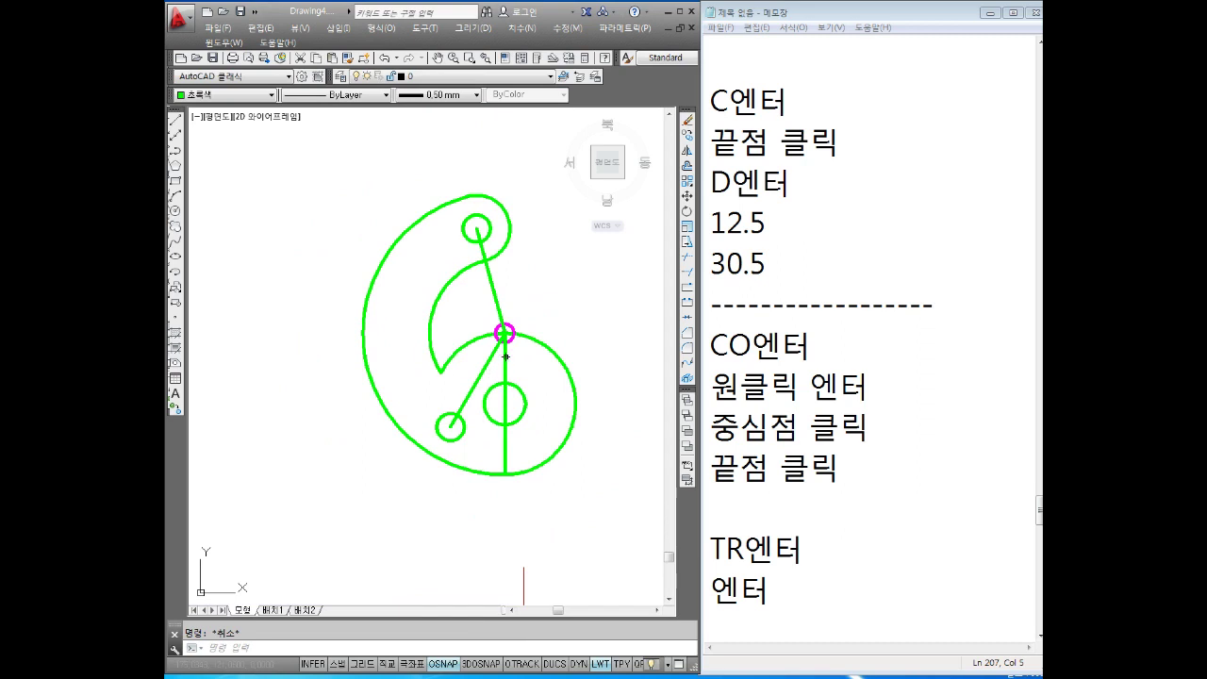
{"action": "scroll", "coordinate": [524, 349], "scroll_direction": "up", "scroll_amount": 3}
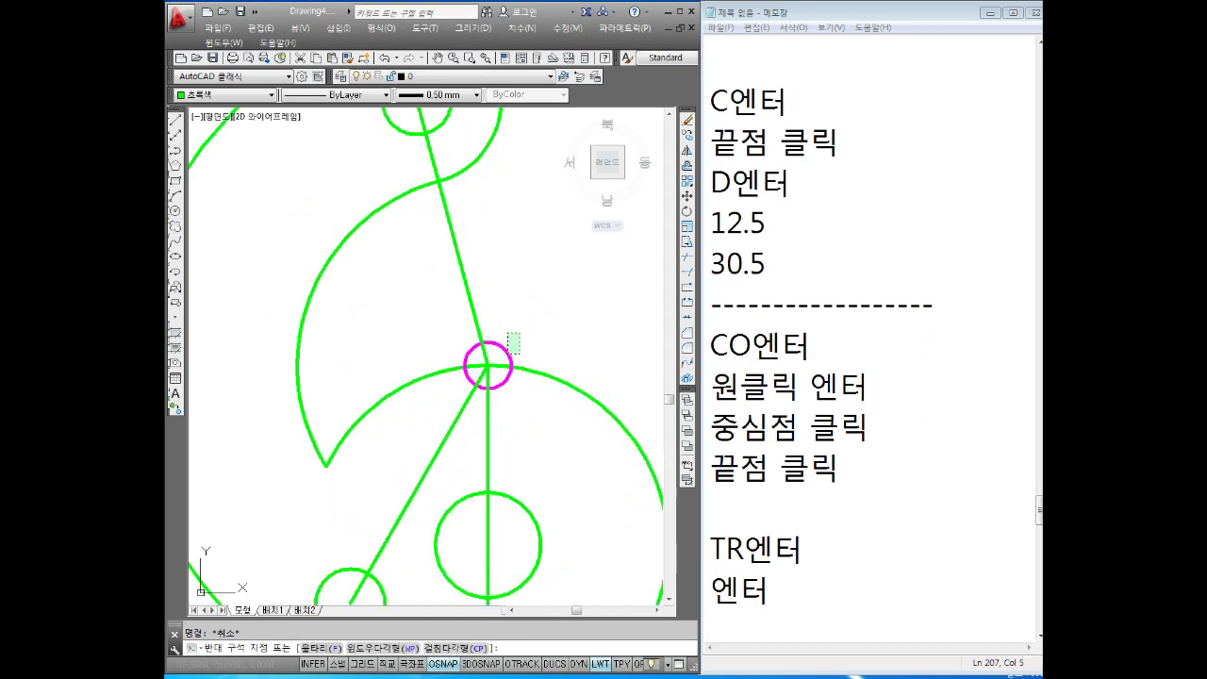
{"action": "left_click", "coordinate": [507, 356]}
{"action": "key", "text": "Delete"}
{"action": "scroll", "coordinate": [528, 321], "scroll_direction": "down", "scroll_amount": 3}
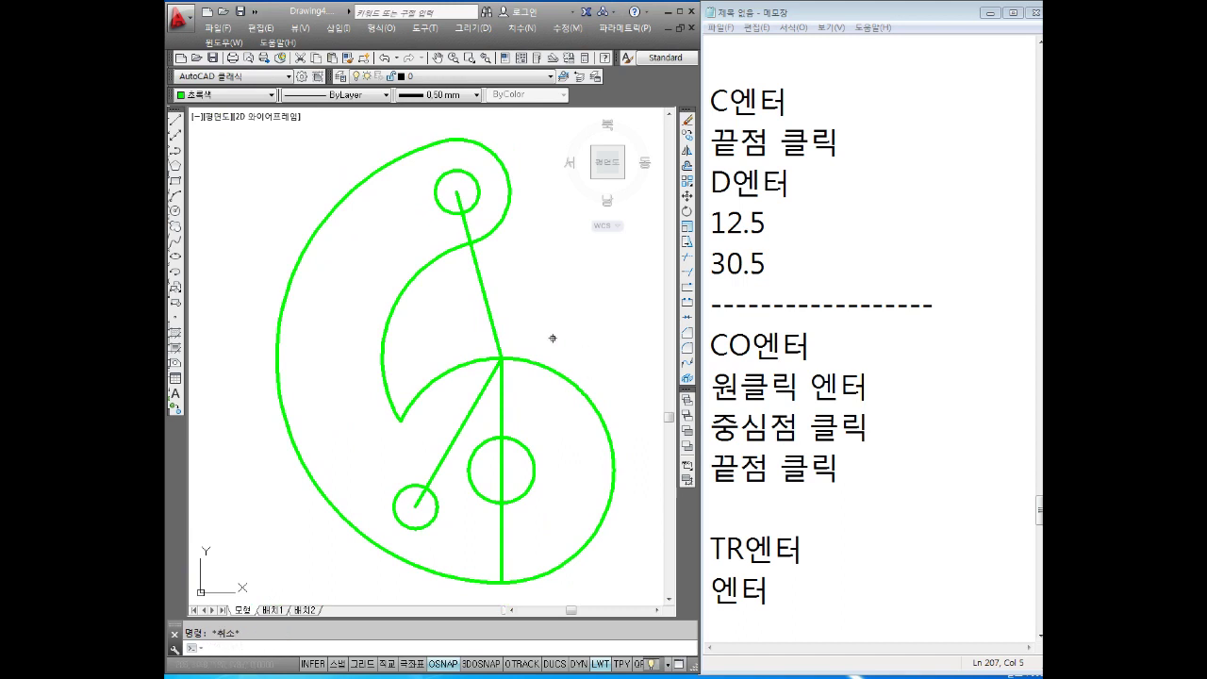
- Write 중심점+한점 on a new line beneath 30.5 in the Notepad notes
{"action": "left_click", "coordinate": [795, 280]}
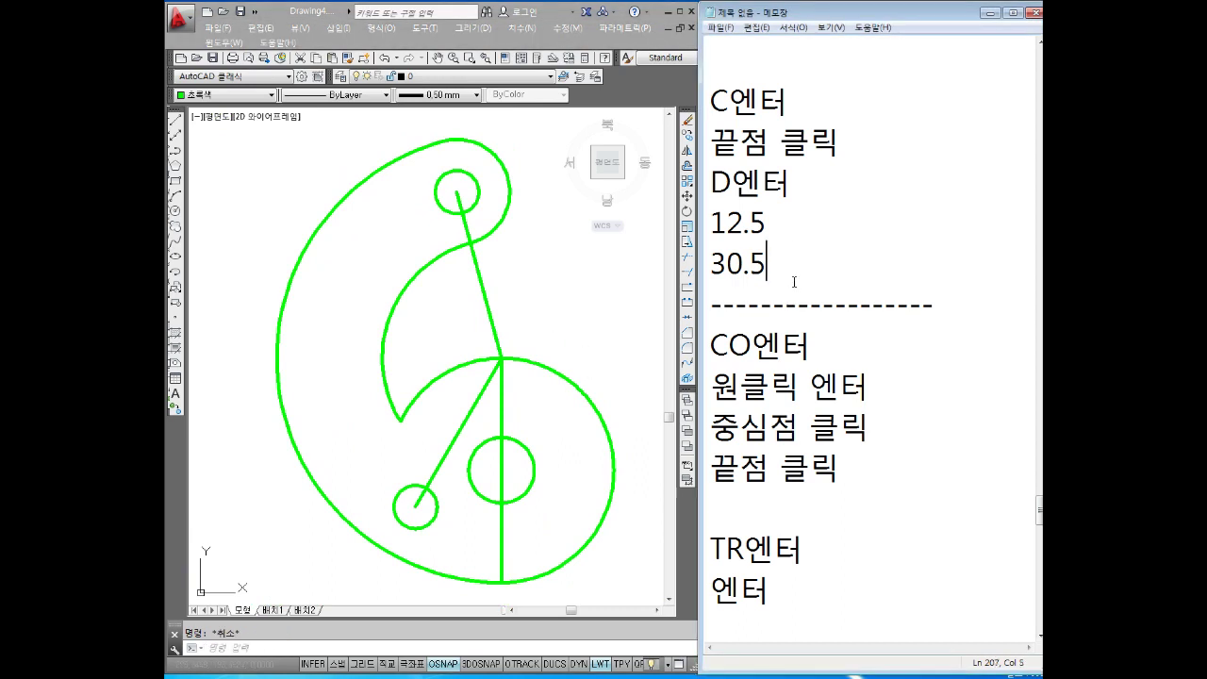
{"action": "key", "text": "Return"}
{"action": "type", "text": "ㅈ중심점 "}
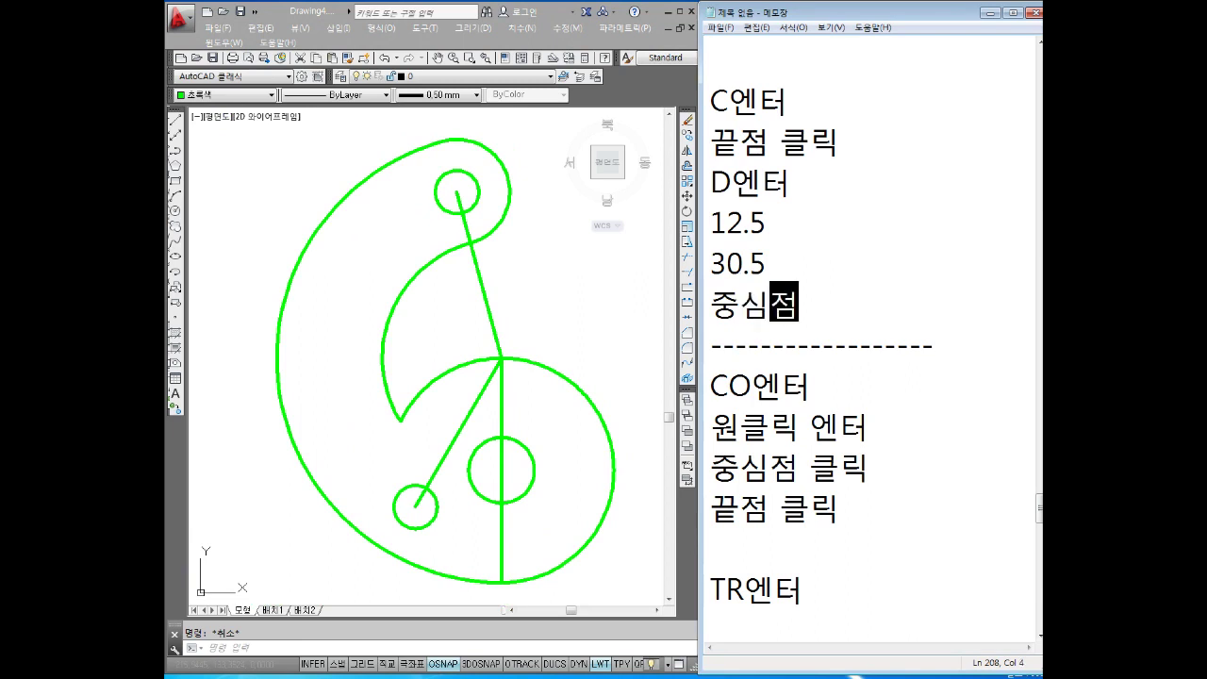
{"action": "type", "text": "+하"}
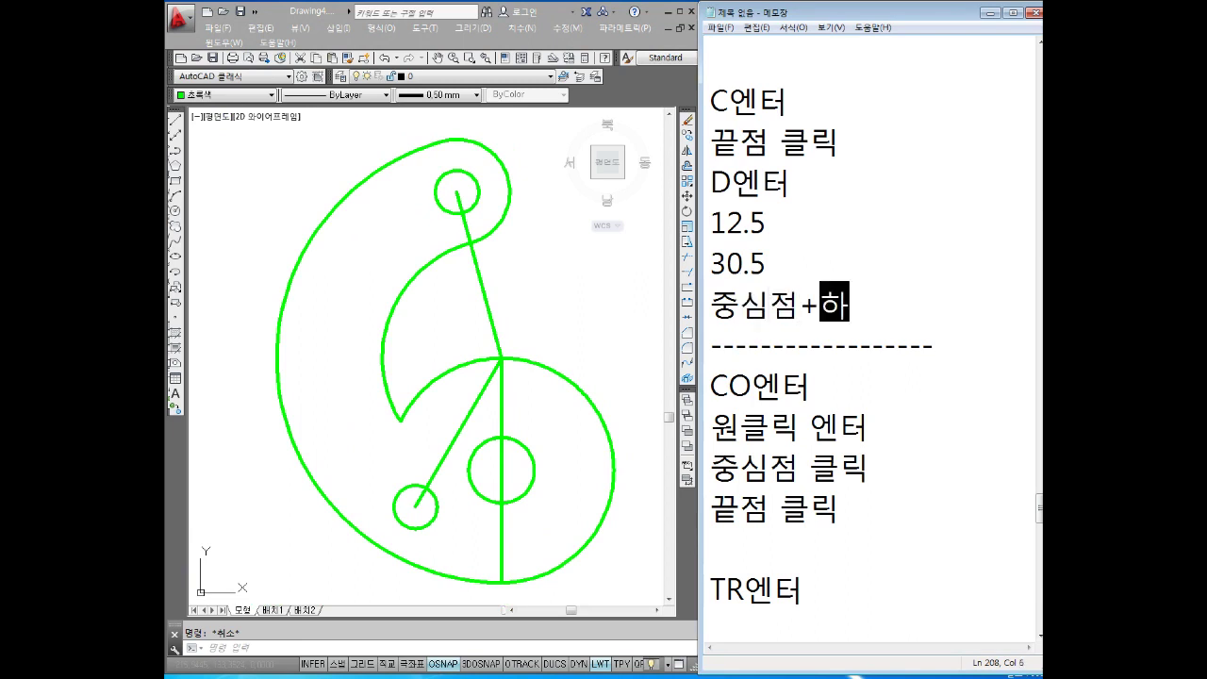
{"action": "type", "text": "ㄴ조ㅁ"}
{"action": "key", "text": "BackSpace"}
{"action": "key", "text": "BackSpace"}
{"action": "type", "text": "ㅓㅁ"}
{"action": "key", "text": "Return"}
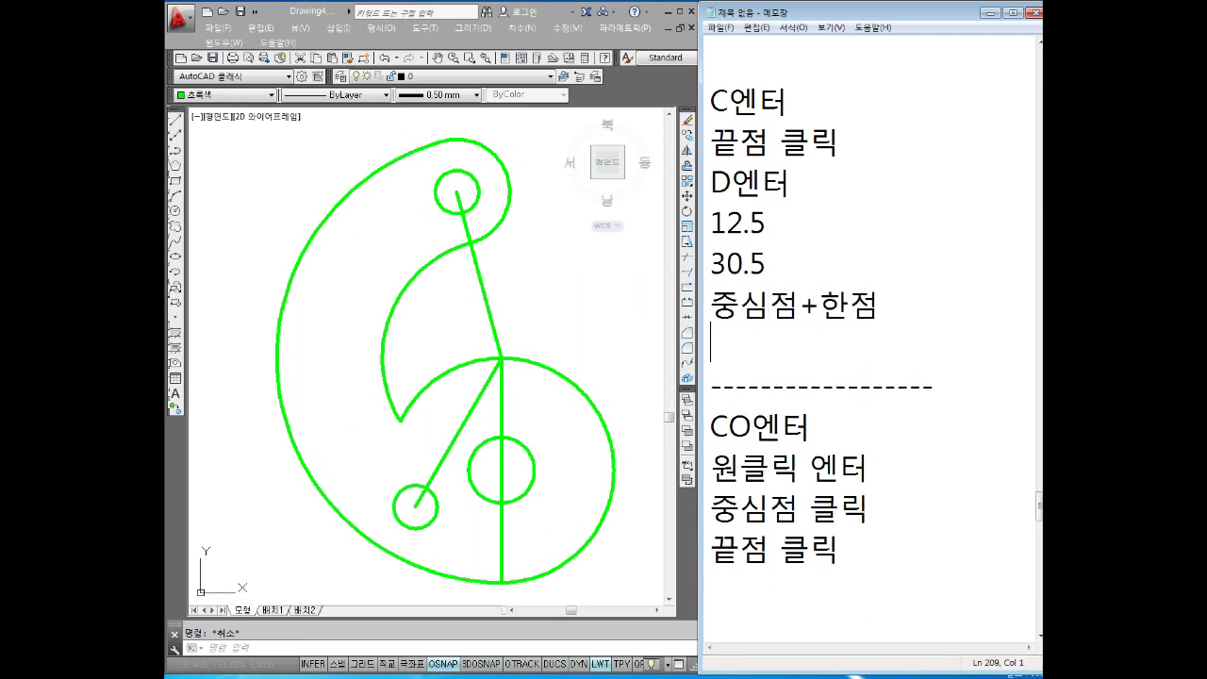
{"action": "key", "text": "BackSpace"}
{"action": "left_click", "coordinate": [545, 255]}
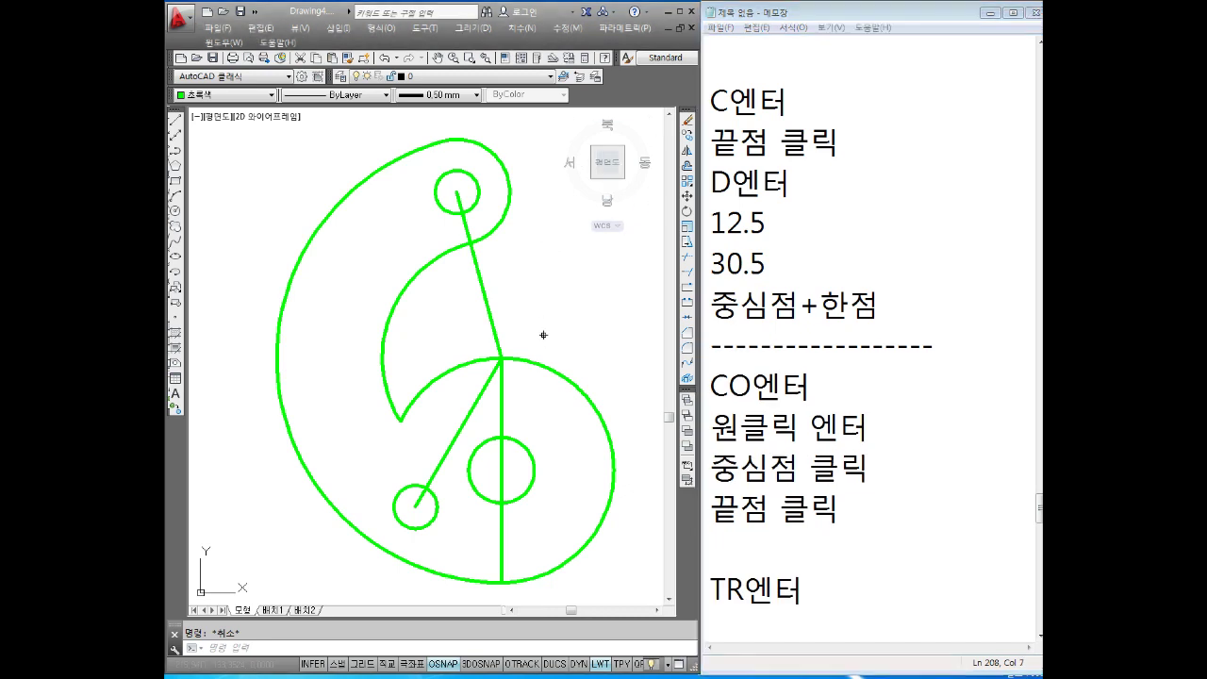
{"action": "type", "text": "c"}
{"action": "key", "text": "Return"}
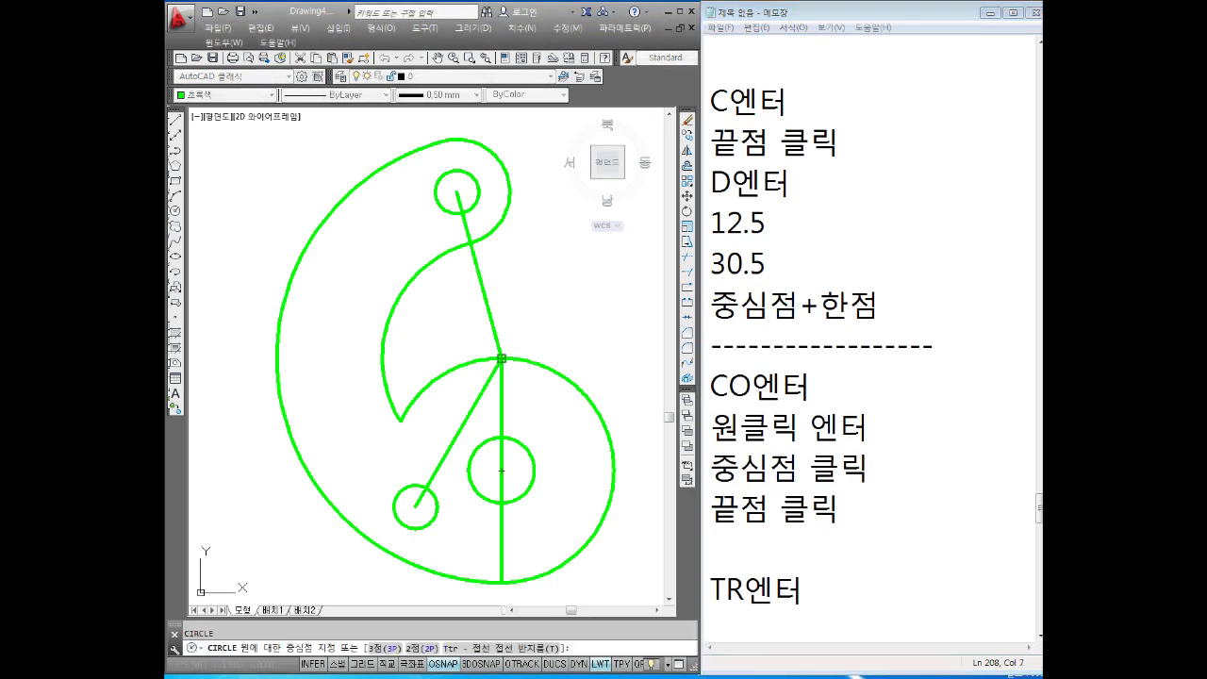
- Draw a large circle centred at the line junction, passing through the small circle's centre
{"action": "left_click", "coordinate": [501, 358]}
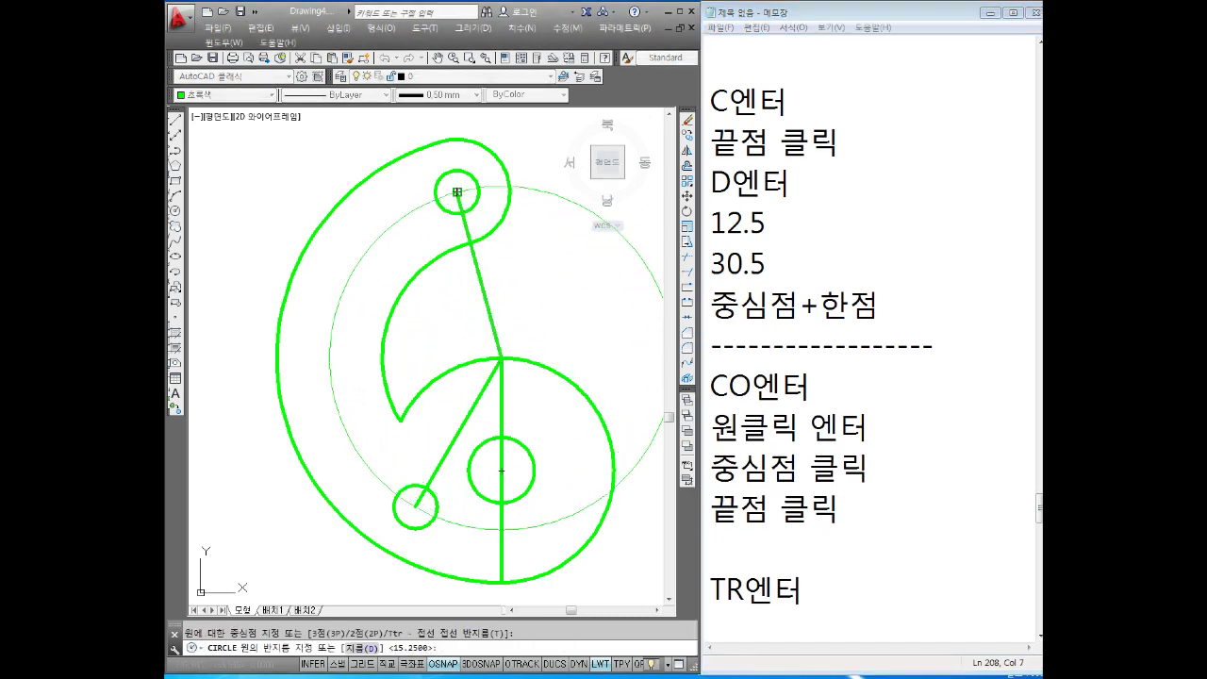
{"action": "left_click", "coordinate": [457, 193]}
{"action": "key", "text": "Escape"}
{"action": "scroll", "coordinate": [422, 338], "scroll_direction": "down", "scroll_amount": 2}
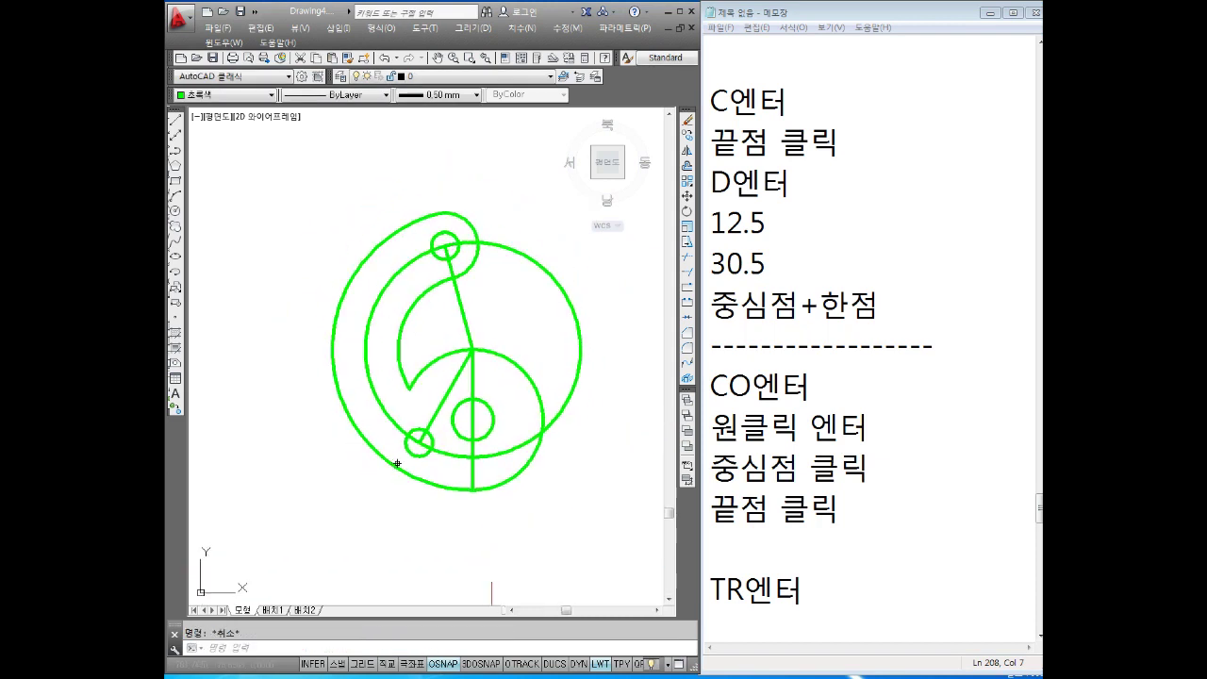
{"action": "scroll", "coordinate": [472, 396], "scroll_direction": "up", "scroll_amount": 2}
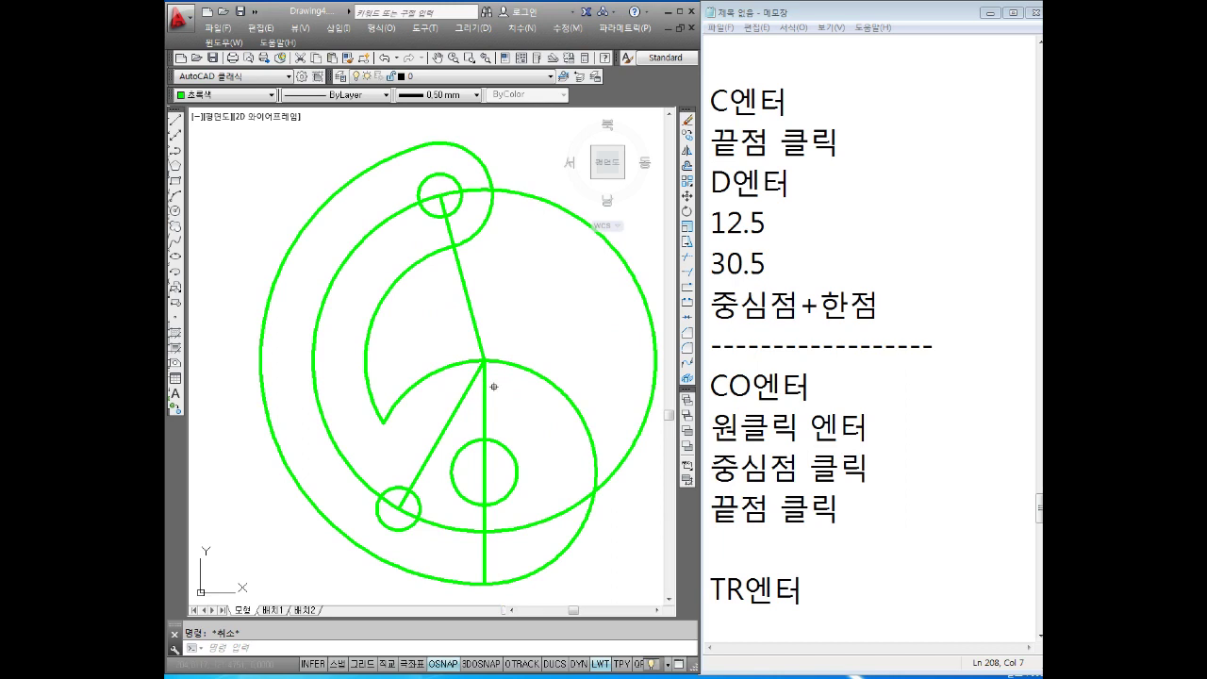
- Start a trim with a cutting edge on the top circle, then cancel it
{"action": "type", "text": "tr"}
{"action": "key", "text": "Return"}
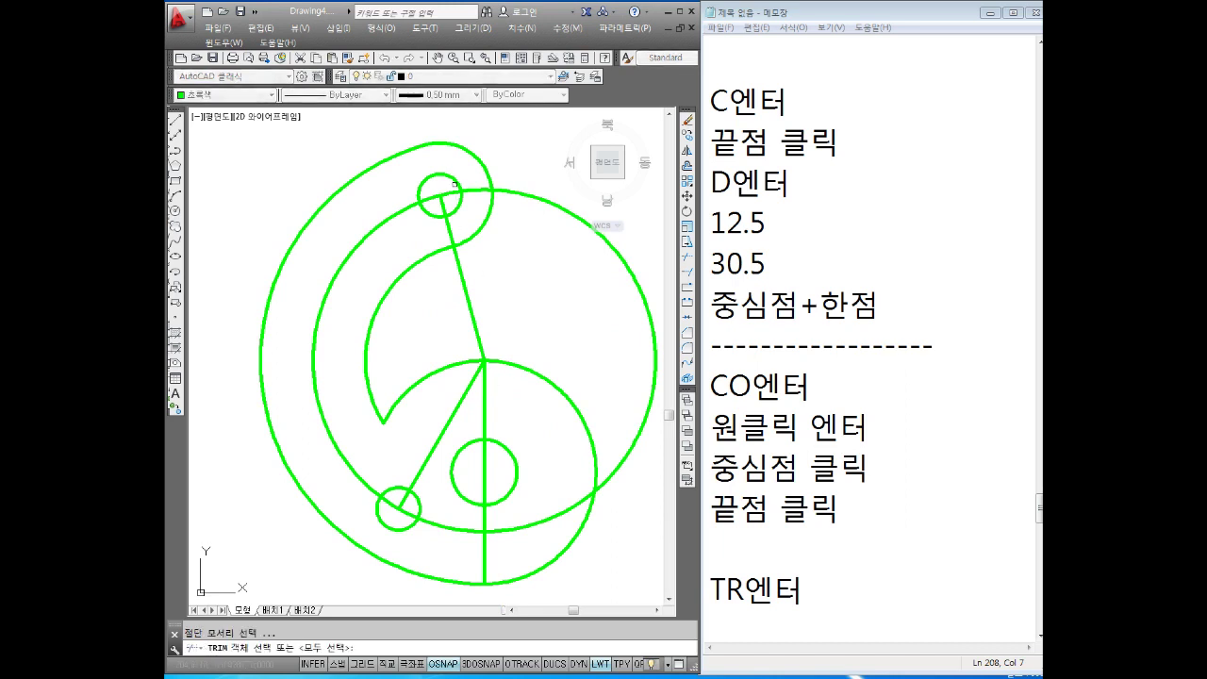
{"action": "left_click", "coordinate": [454, 178]}
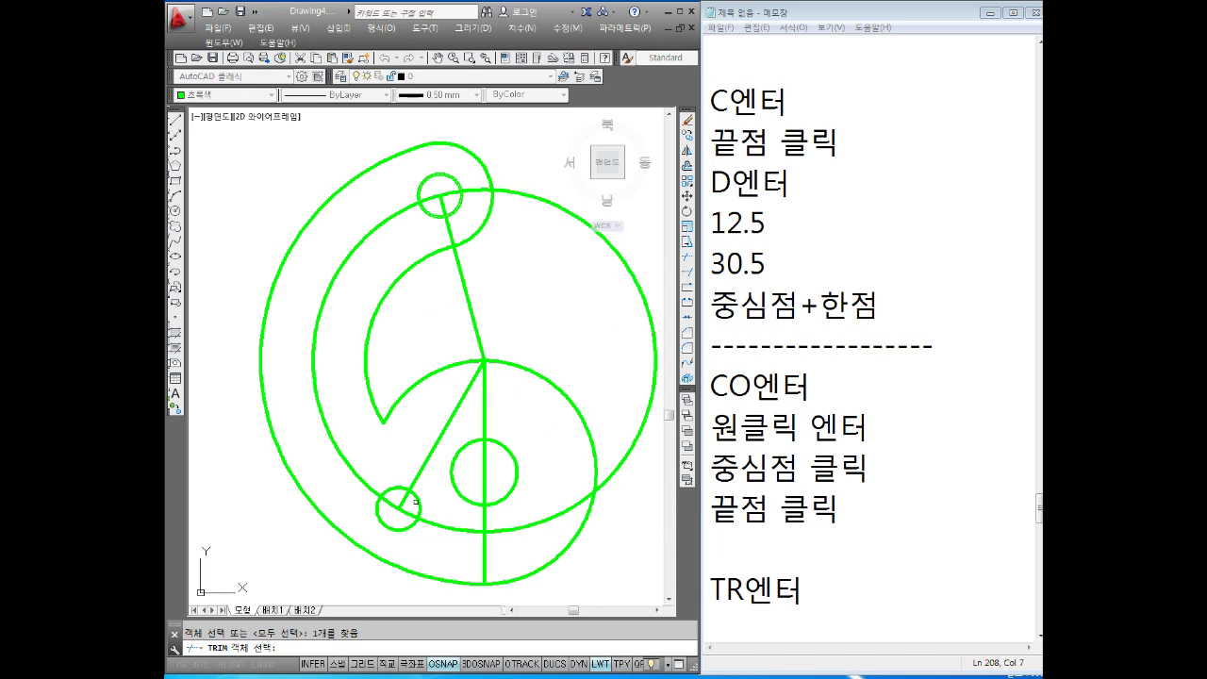
{"action": "key", "text": "Escape"}
{"action": "left_click", "coordinate": [852, 536]}
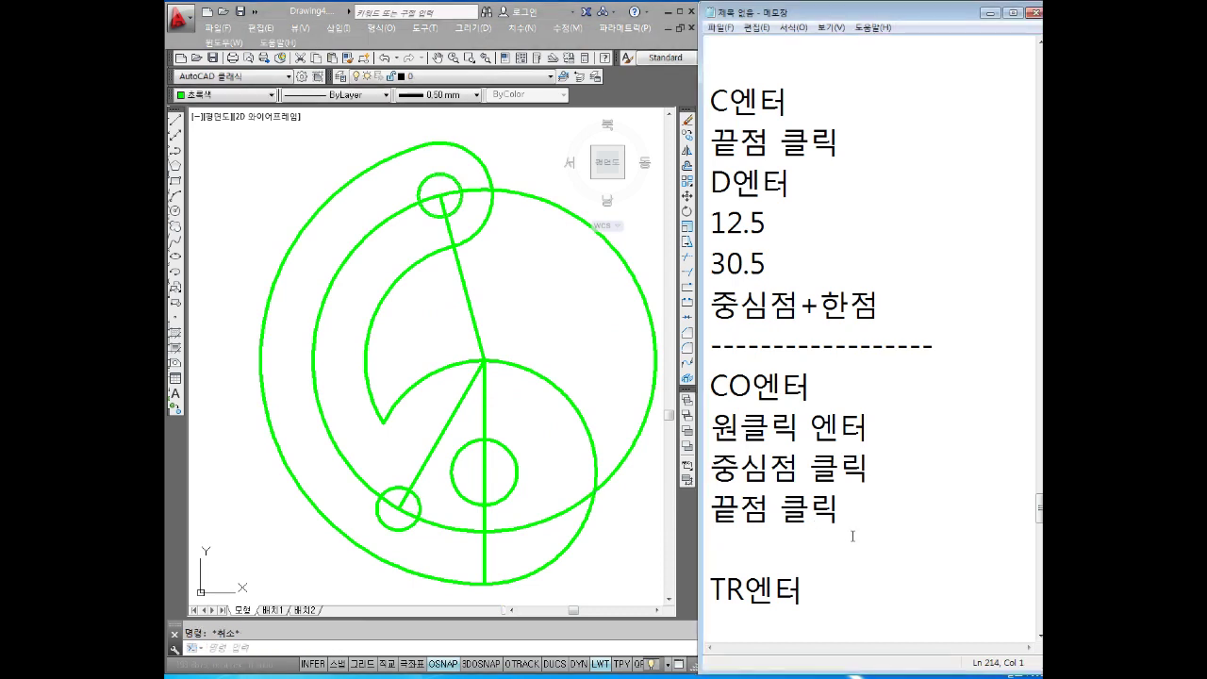
- Remove the leftover 엔터 line below TR엔터 in the Notepad notes
{"action": "key", "text": "Return"}
{"action": "type", "text": "엔터"}
{"action": "key", "text": "Return"}
{"action": "key", "text": "Return"}
{"action": "key", "text": "Return"}
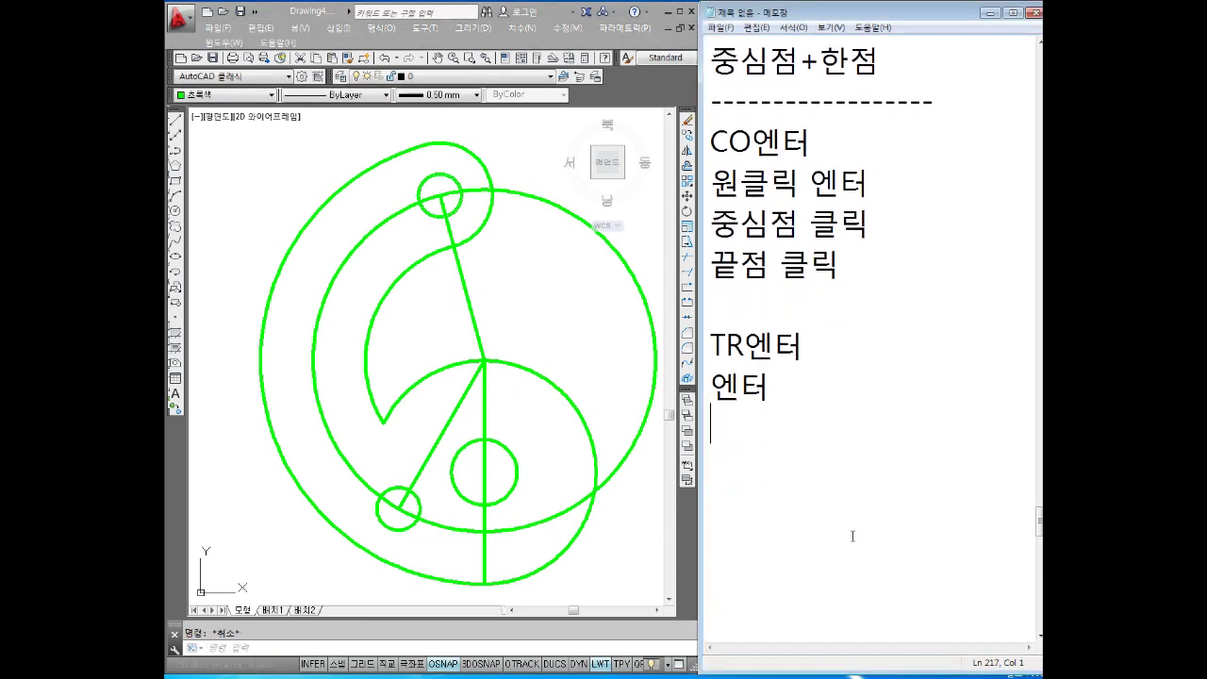
{"action": "key", "text": "BackSpace"}
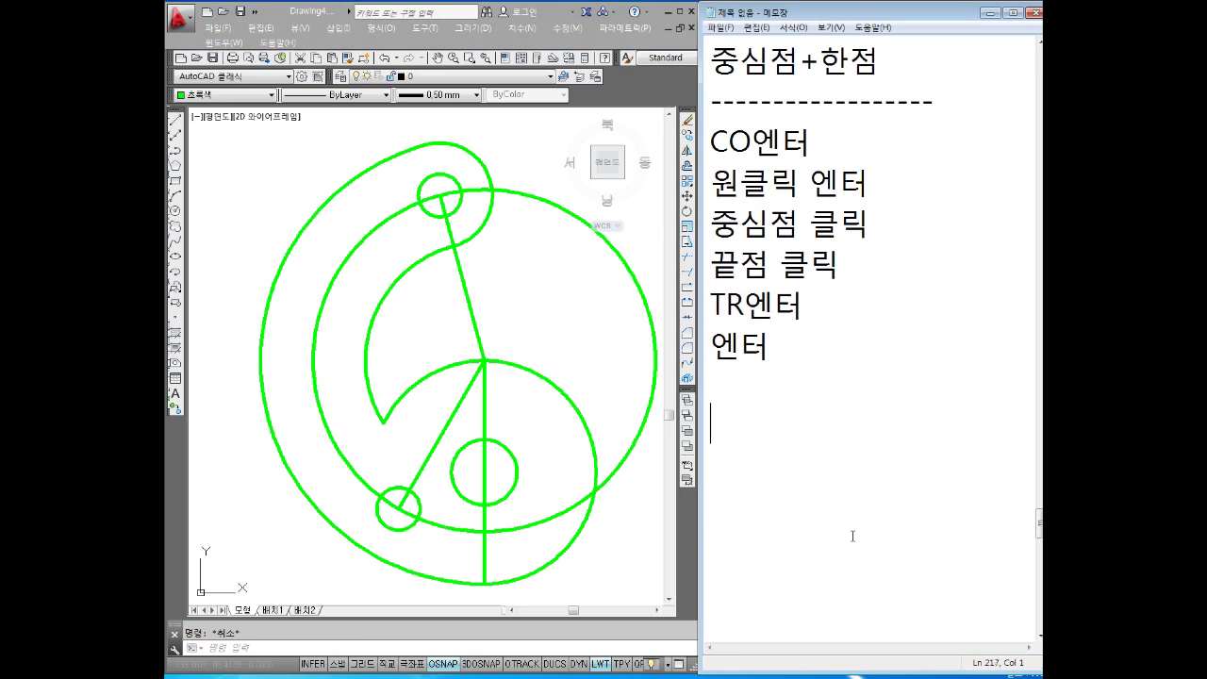
{"action": "key", "text": "BackSpace"}
{"action": "key", "text": "BackSpace"}
{"action": "key", "text": "Right"}
{"action": "key", "text": "BackSpace"}
{"action": "key", "text": "BackSpace"}
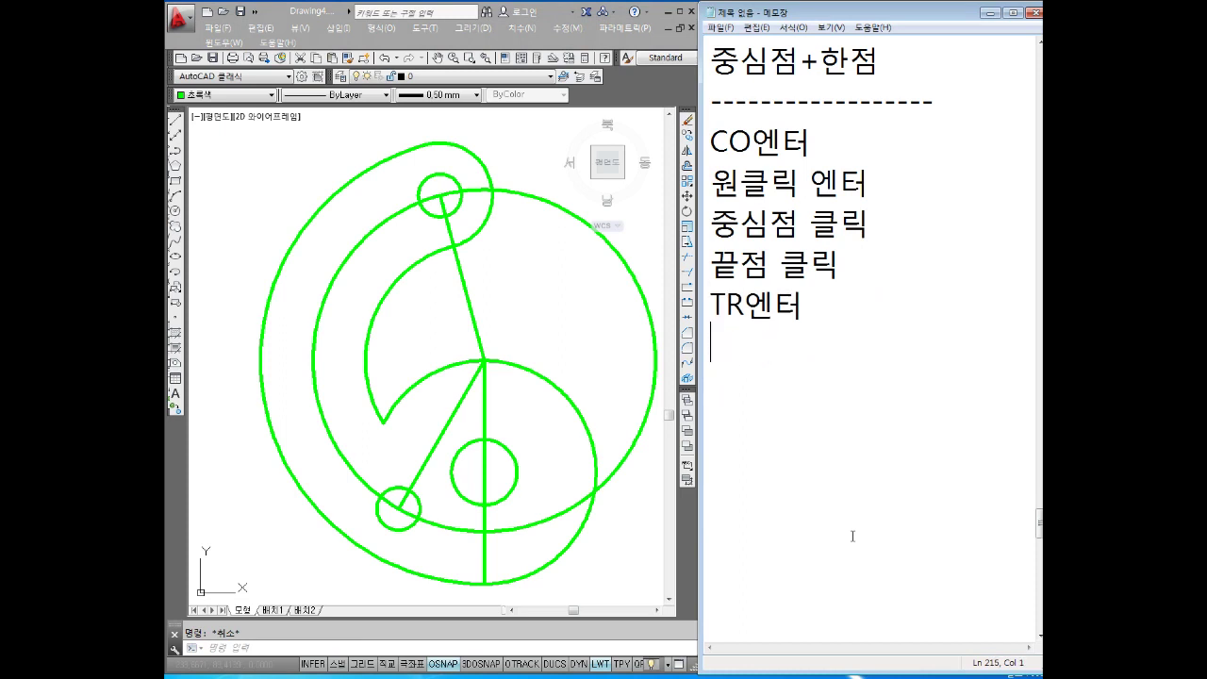
{"action": "key", "text": "BackSpace"}
- Add a blank line above TR엔터, type 경계선 on the next line, and select the top small circle
{"action": "key", "text": "Left"}
{"action": "key", "text": "Return"}
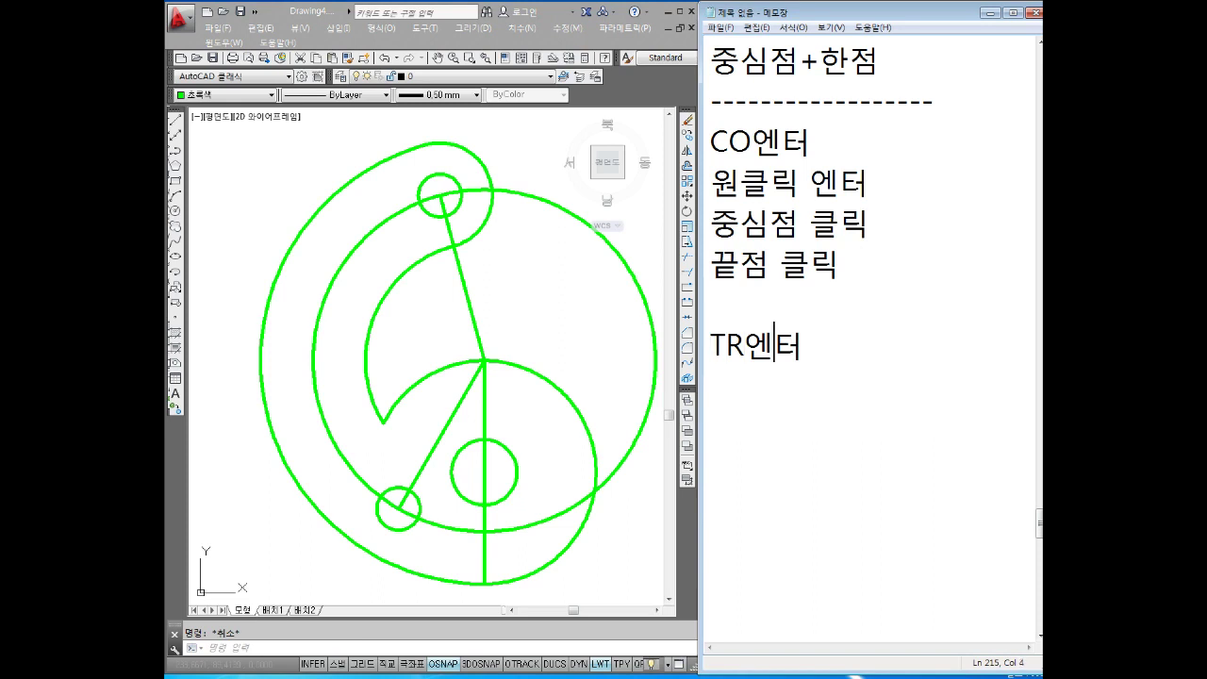
{"action": "type", "text": "경계"}
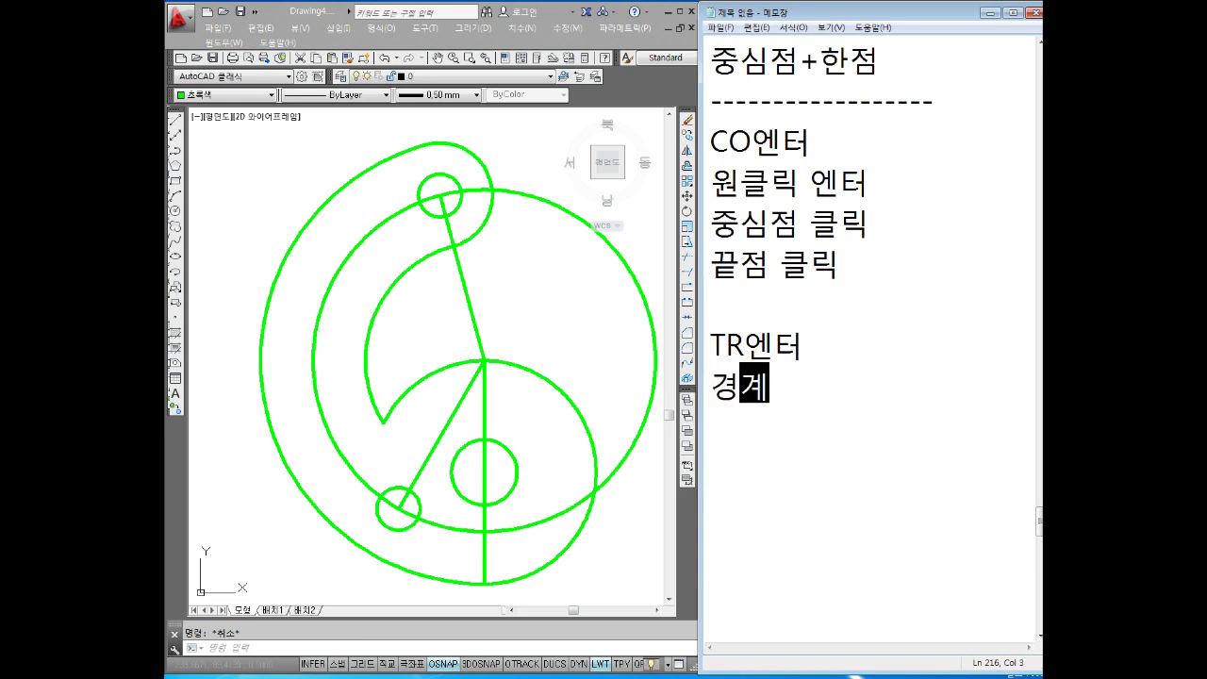
{"action": "type", "text": "선"}
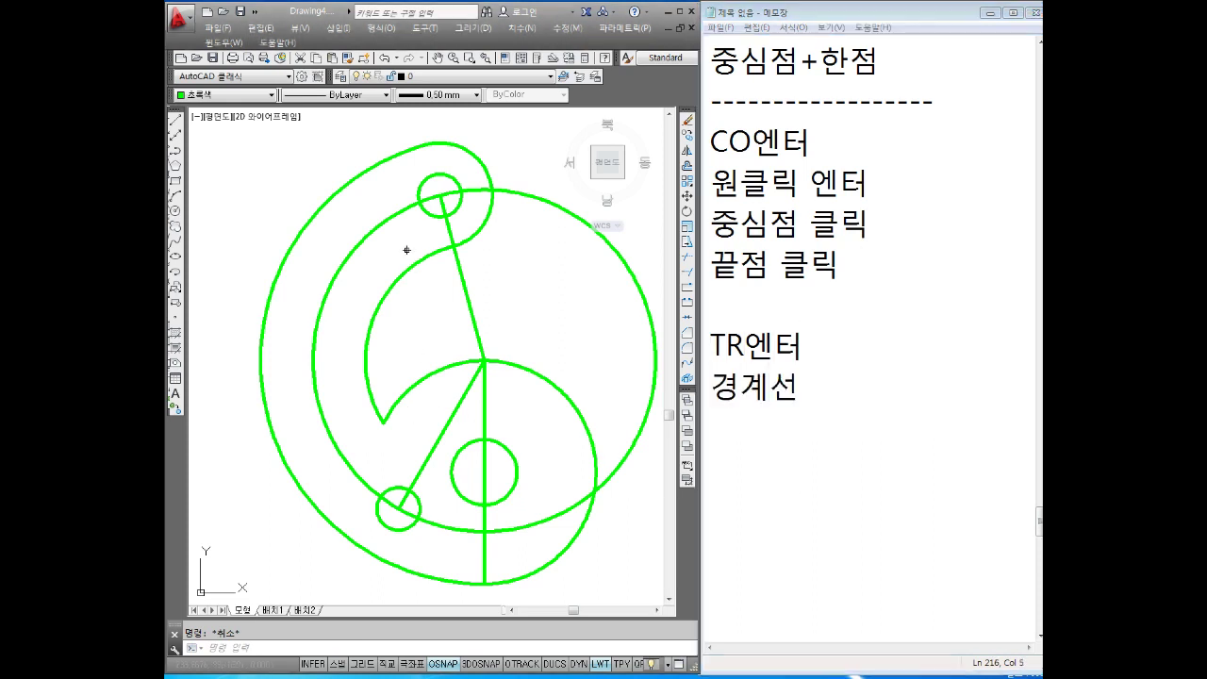
{"action": "left_click", "coordinate": [421, 321]}
{"action": "left_click", "coordinate": [434, 215]}
- Make both small end circles red through the Properties toolbar Color list
{"action": "left_click", "coordinate": [420, 502]}
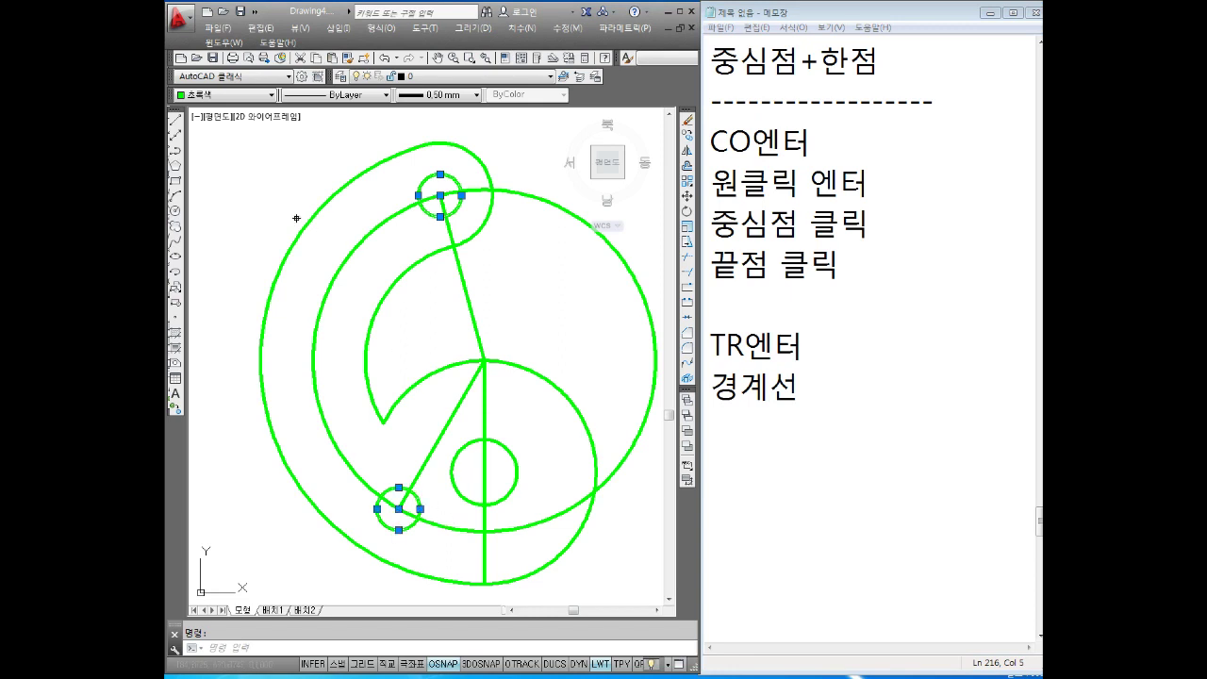
{"action": "left_click", "coordinate": [253, 95]}
{"action": "left_click", "coordinate": [205, 131]}
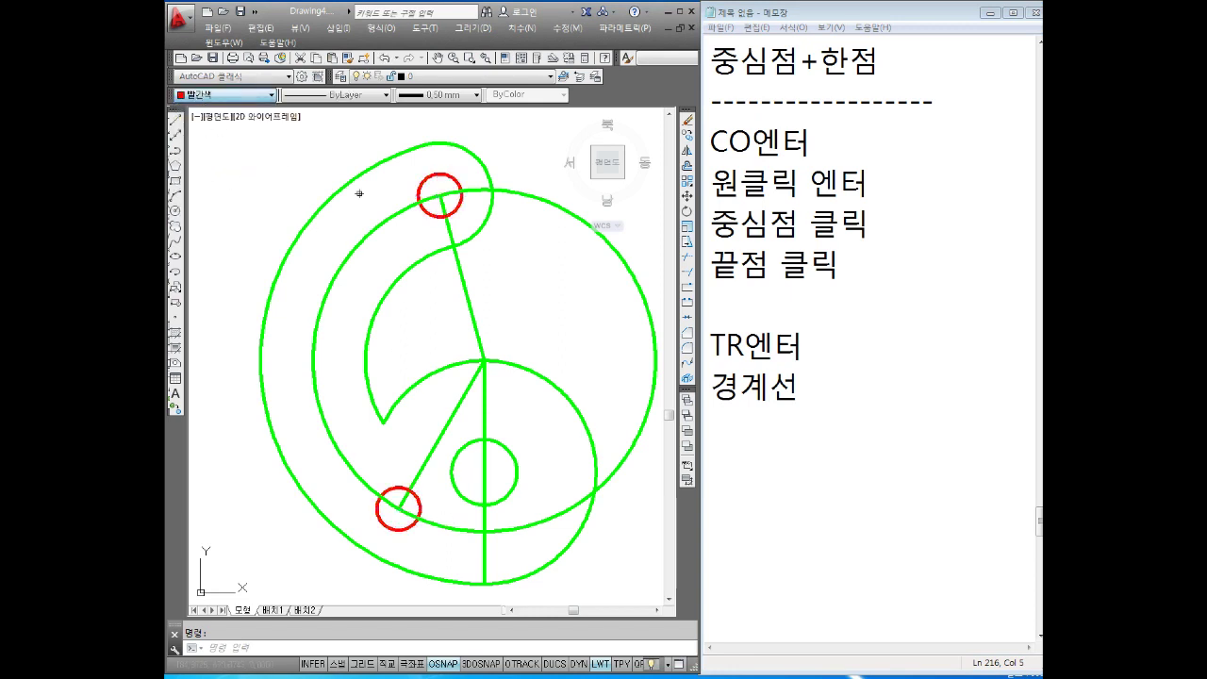
{"action": "key", "text": "Escape"}
- Continue the notes with '원2개 선택' and '엔터' on separate lines
{"action": "left_click", "coordinate": [824, 384]}
{"action": "type", "text": "원"}
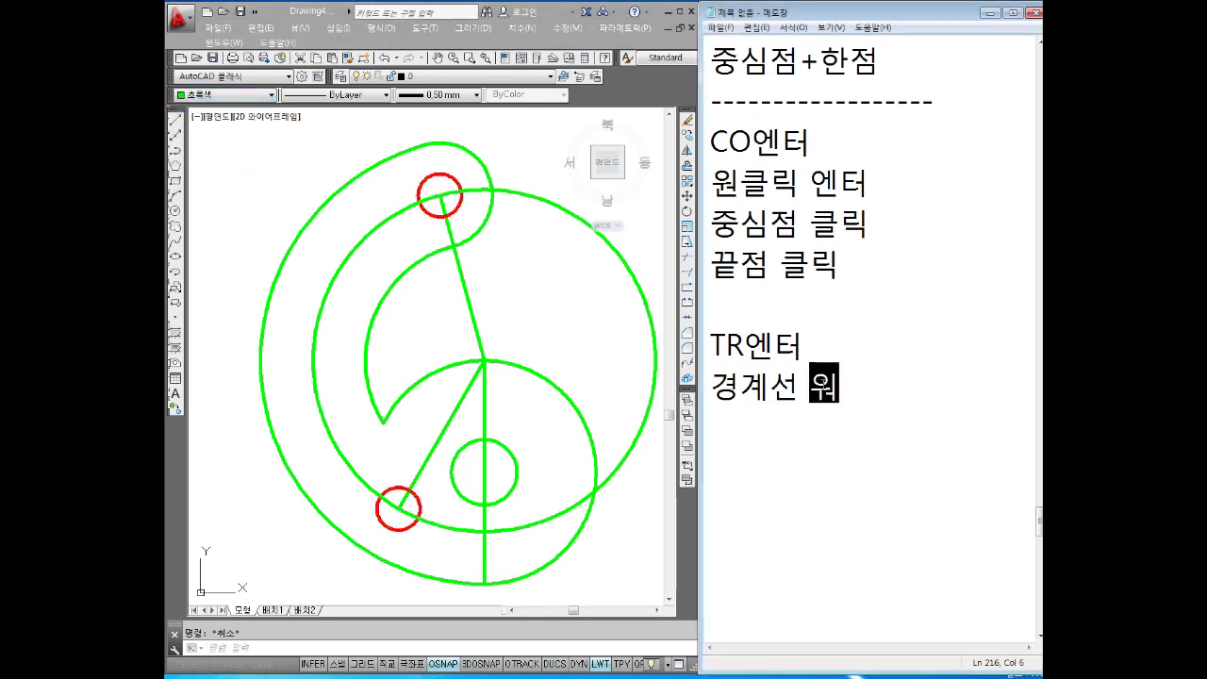
{"action": "type", "text": "2개 선"}
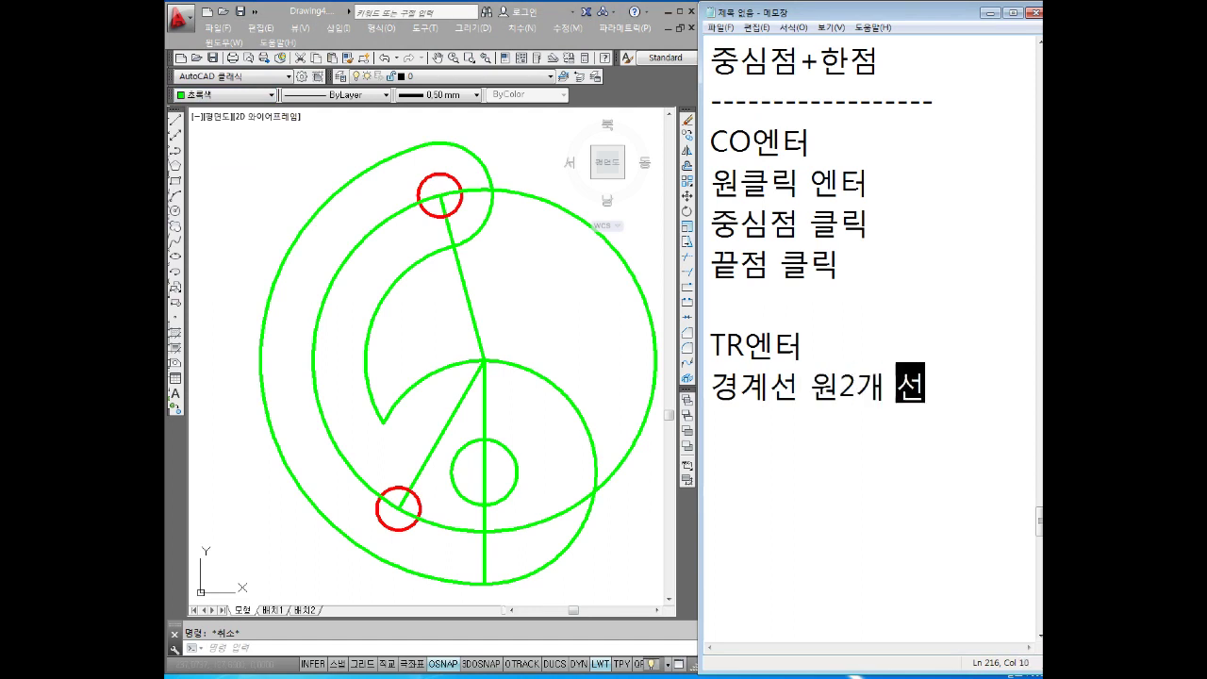
{"action": "type", "text": "택"}
{"action": "key", "text": "Return"}
{"action": "type", "text": "엔"}
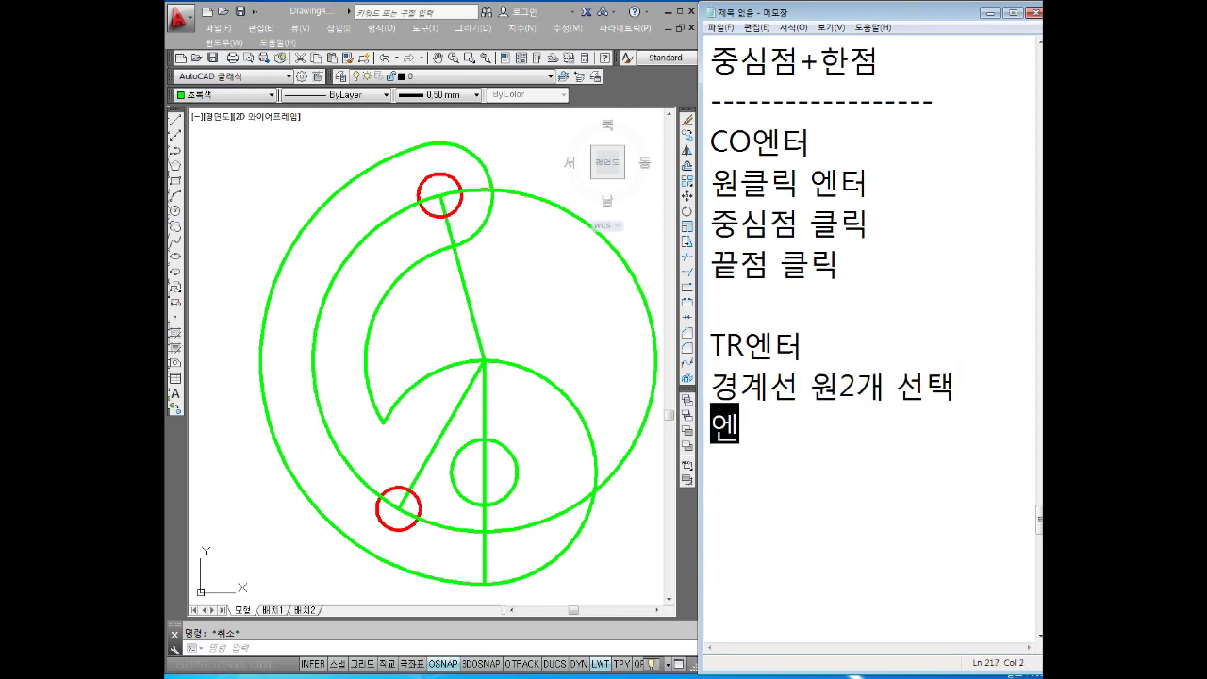
{"action": "type", "text": "터"}
{"action": "key", "text": "Return"}
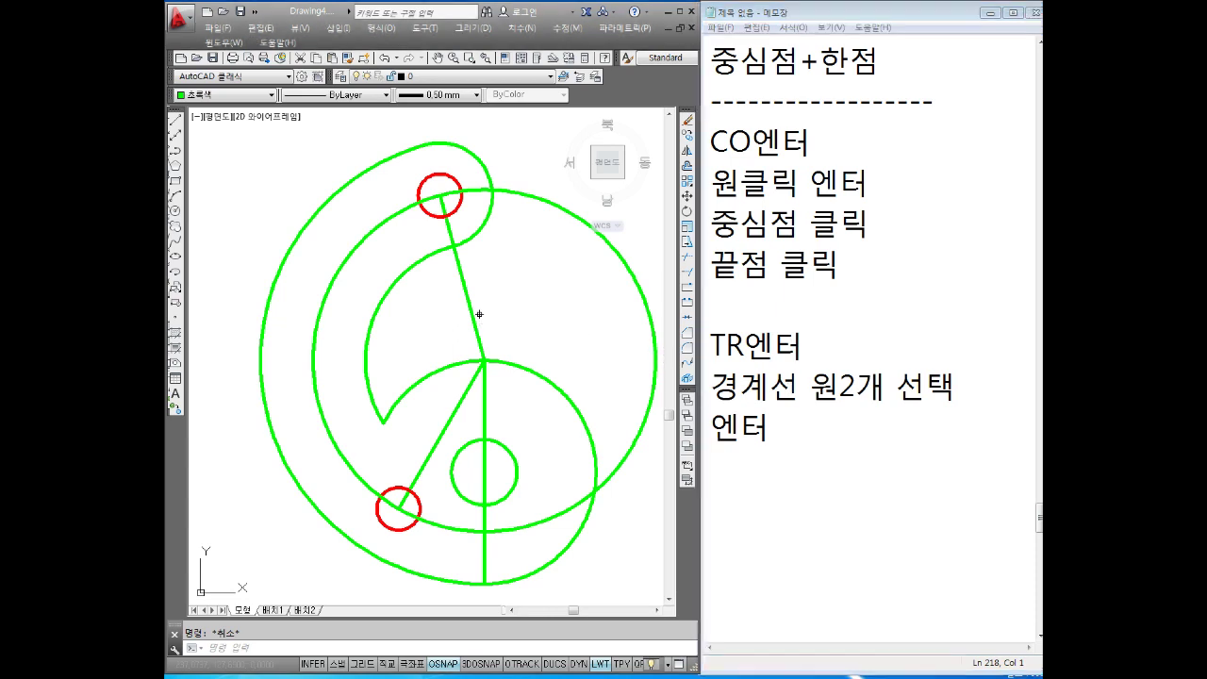
{"action": "middle_click_drag", "start_coordinate": [555, 243], "coordinate": [521, 243]}
{"action": "left_click", "coordinate": [733, 452]}
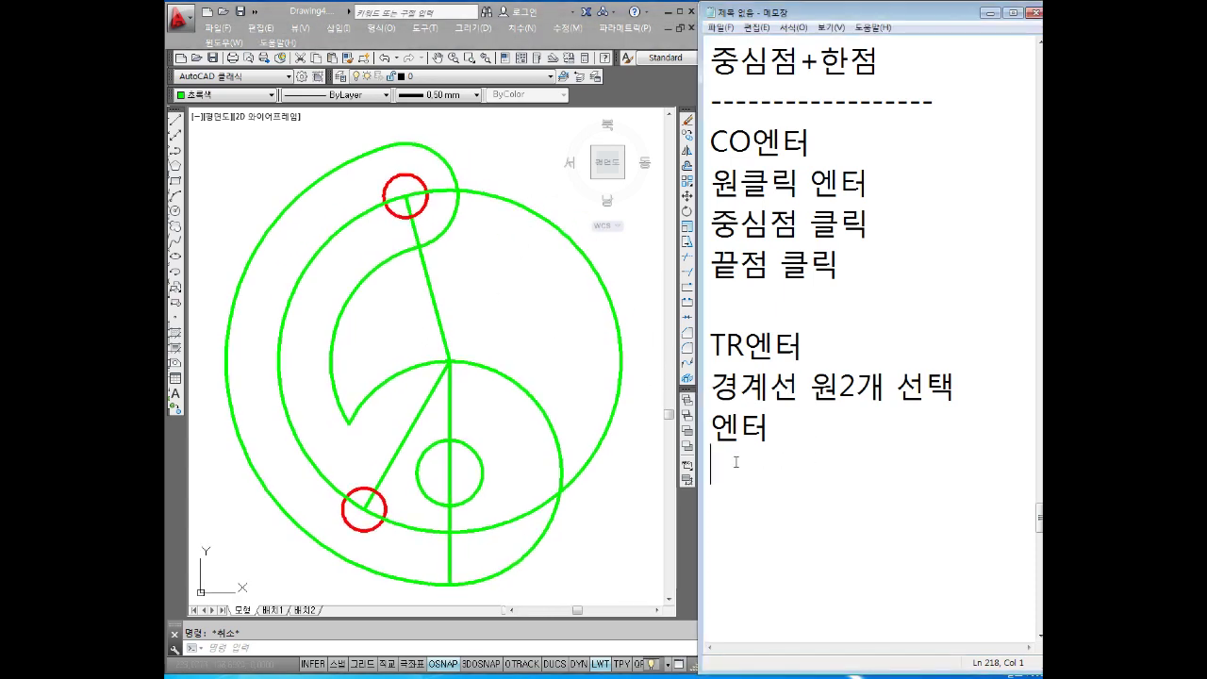
- Add the note line '자르기 지진행' and return to the drawing
{"action": "type", "text": "자르기 지진행"}
{"action": "key", "text": "Return"}
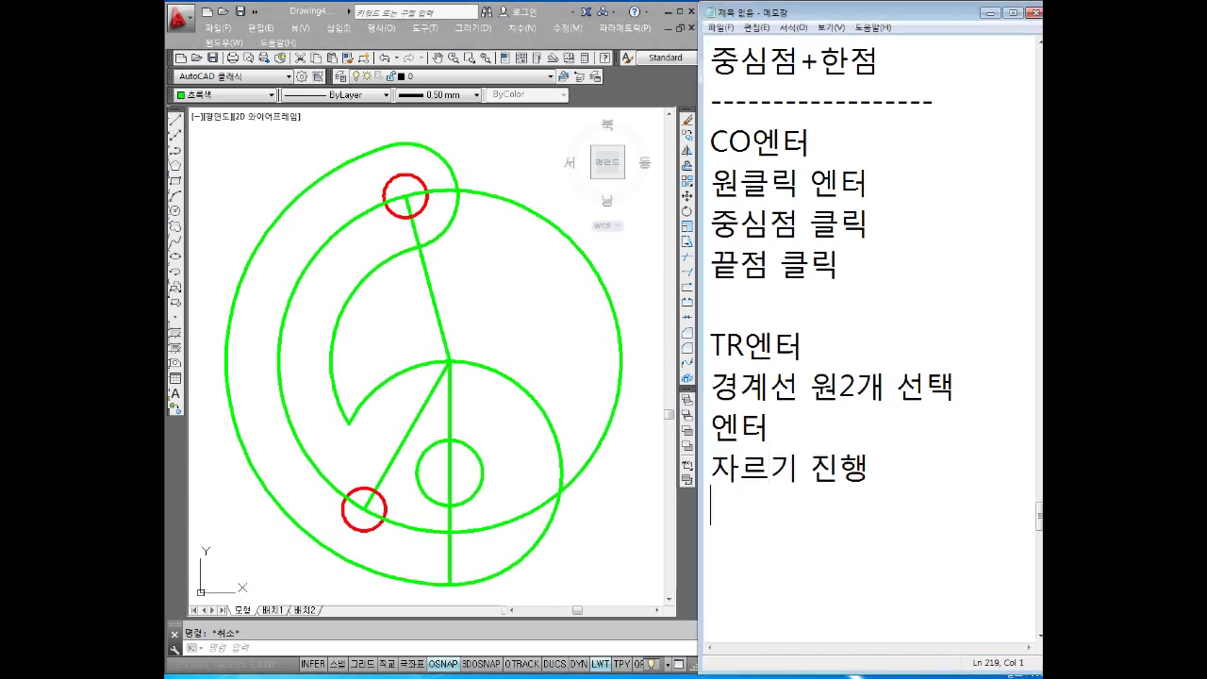
{"action": "left_click", "coordinate": [424, 328]}
{"action": "type", "text": "TR"}
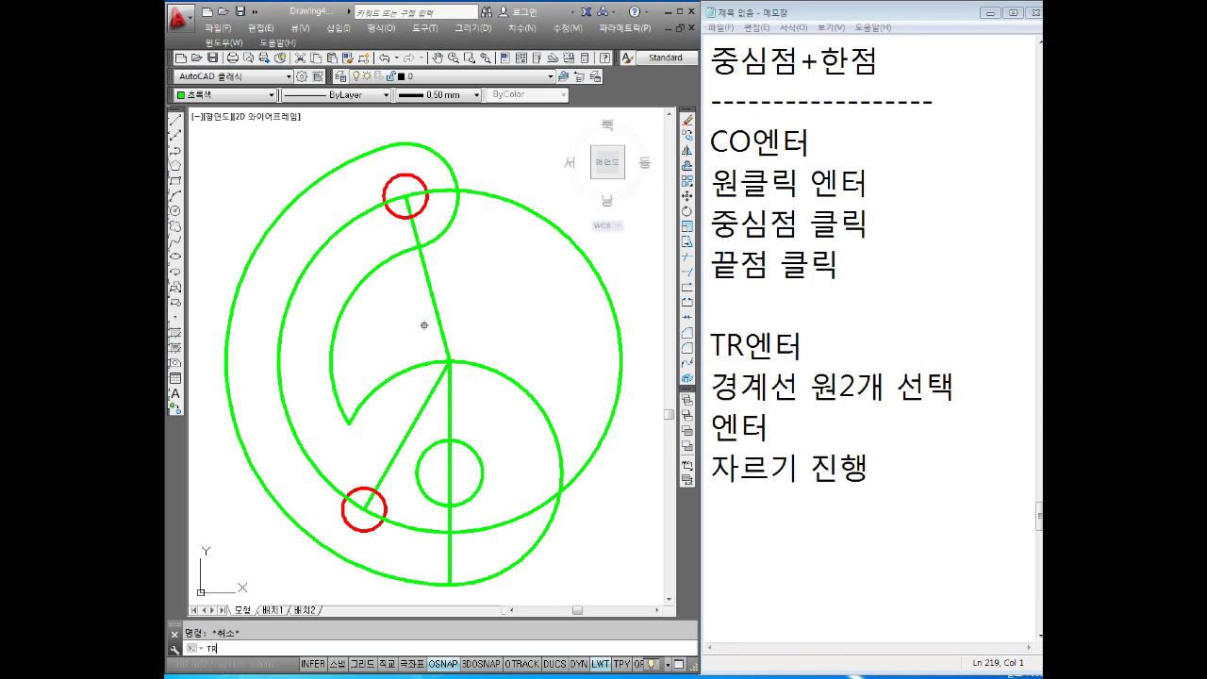
- Trim away the outer circle's right portion using both red circles as cutting edges
{"action": "key", "text": "Return"}
{"action": "middle_click_drag", "start_coordinate": [406, 323], "coordinate": [420, 329]}
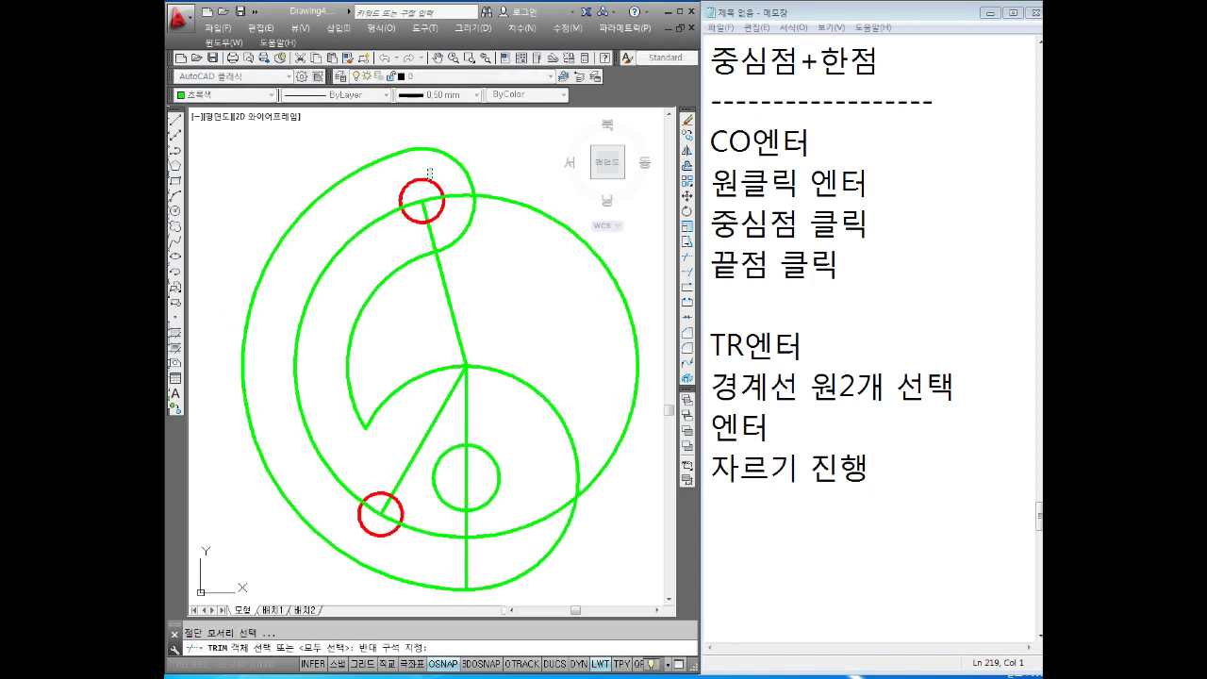
{"action": "left_click", "coordinate": [429, 173]}
{"action": "left_click", "coordinate": [383, 495]}
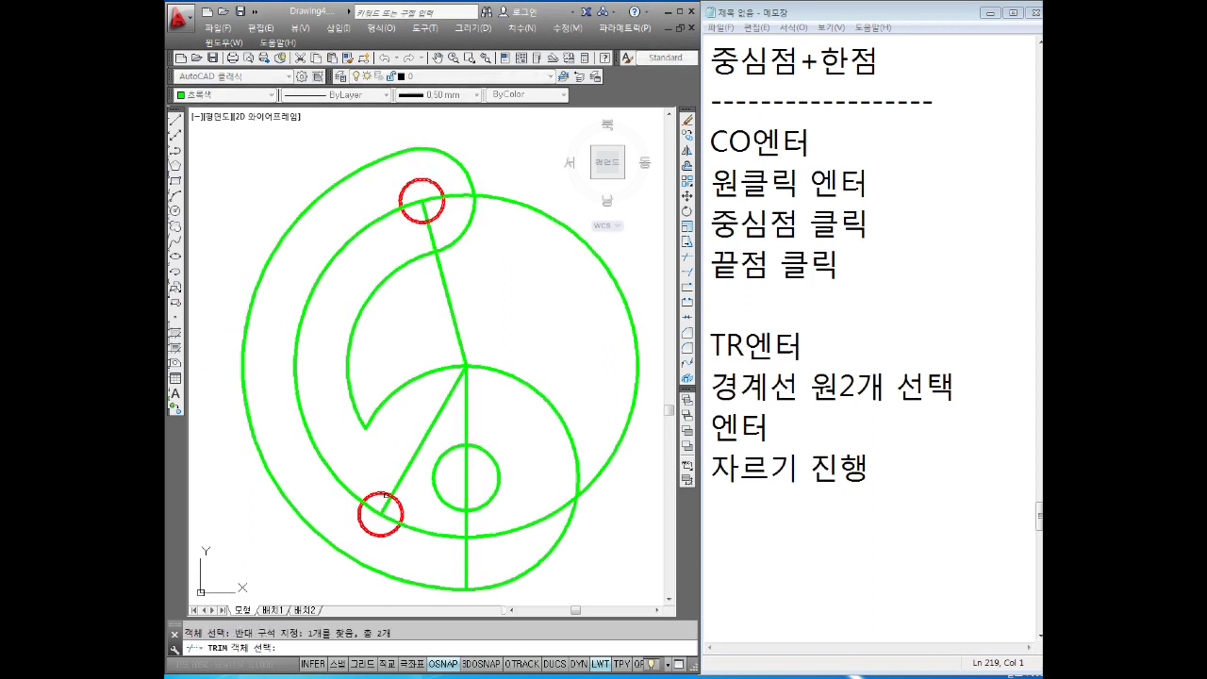
{"action": "key", "text": "Return"}
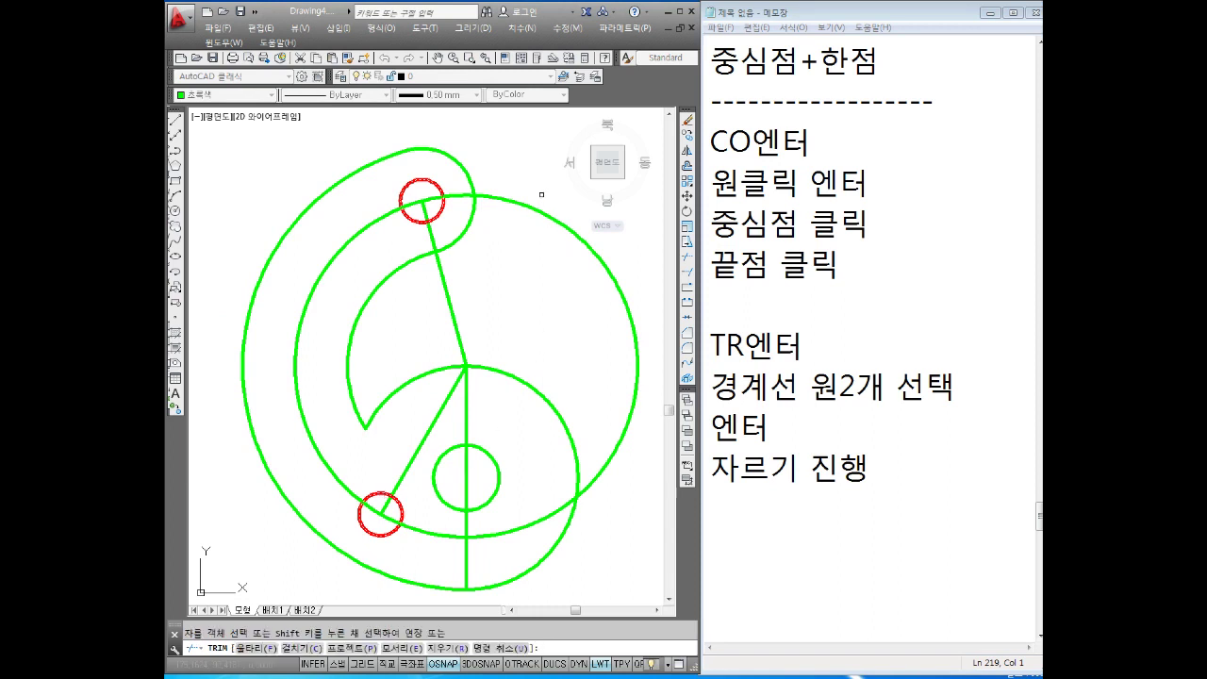
{"action": "left_click", "coordinate": [537, 221]}
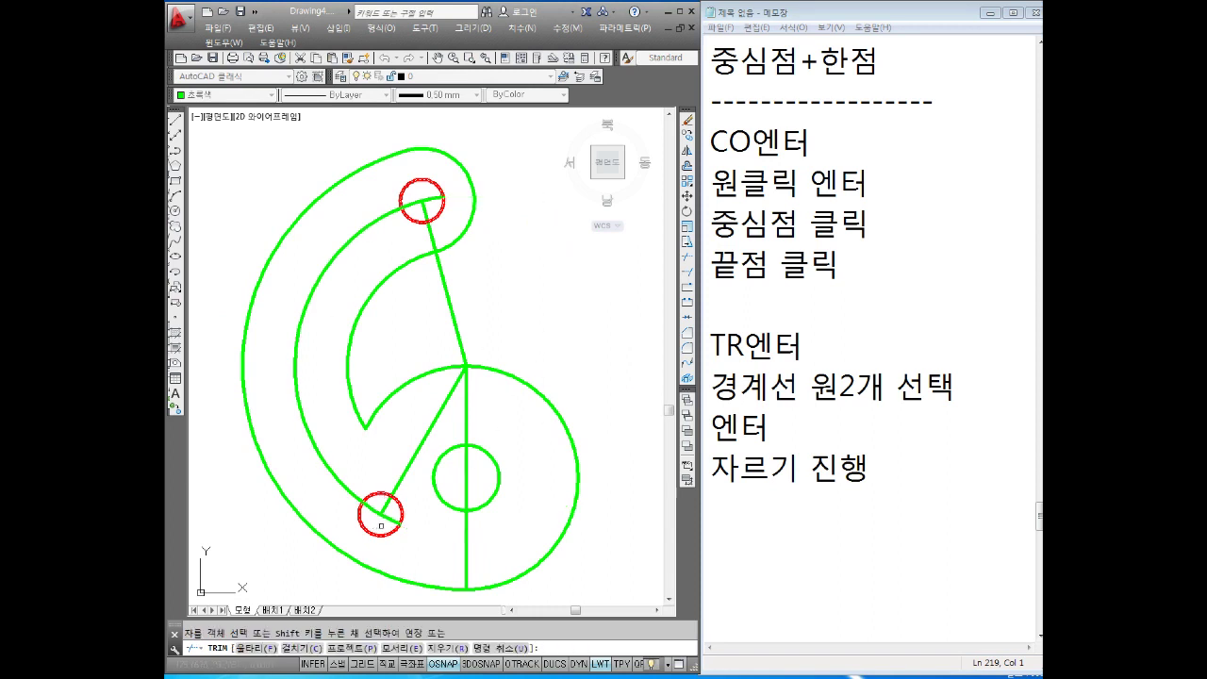
{"action": "middle_click_drag", "start_coordinate": [404, 481], "coordinate": [413, 497]}
{"action": "middle_click_drag", "start_coordinate": [432, 431], "coordinate": [434, 404]}
{"action": "key", "text": "Escape"}
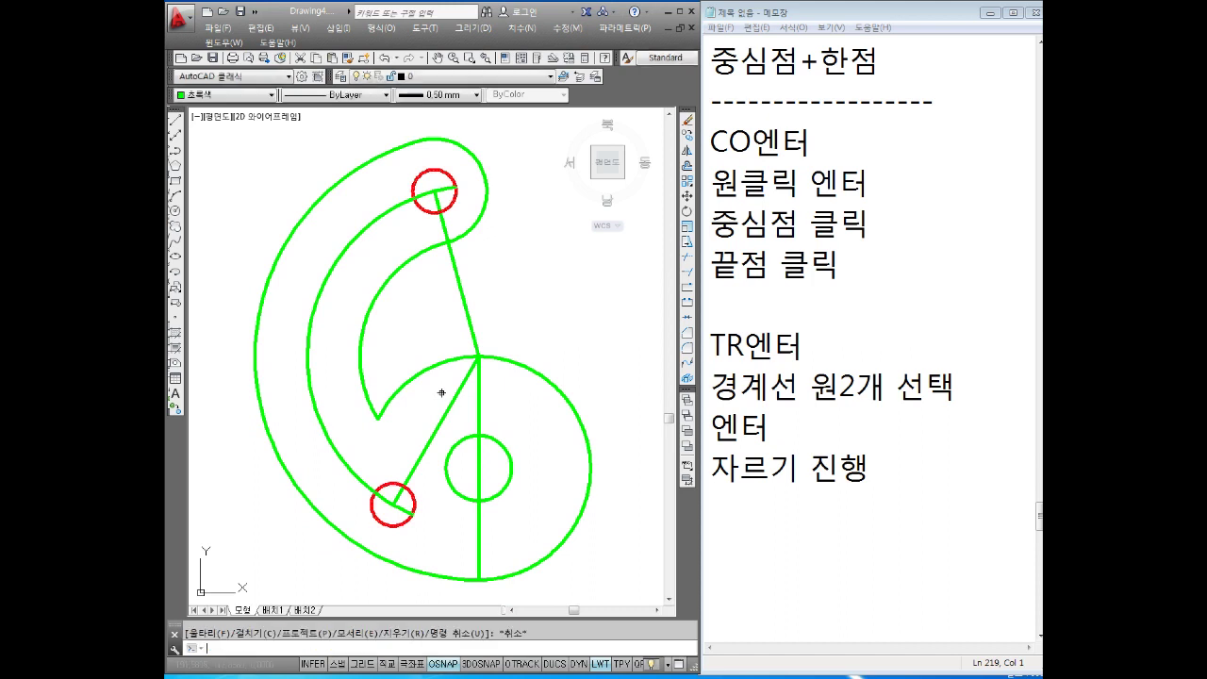
{"action": "middle_click_drag", "start_coordinate": [360, 373], "coordinate": [391, 403]}
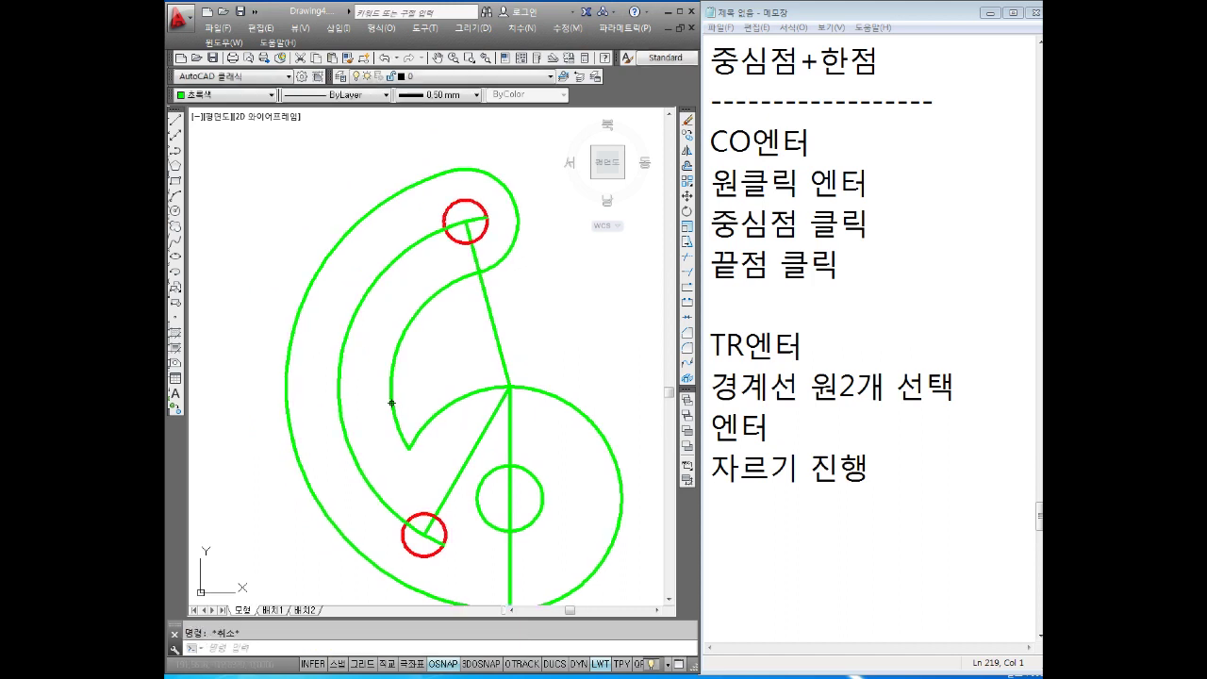
- Select the top and bottom red circles and open the Properties toolbar colour list
{"action": "left_click", "coordinate": [466, 200]}
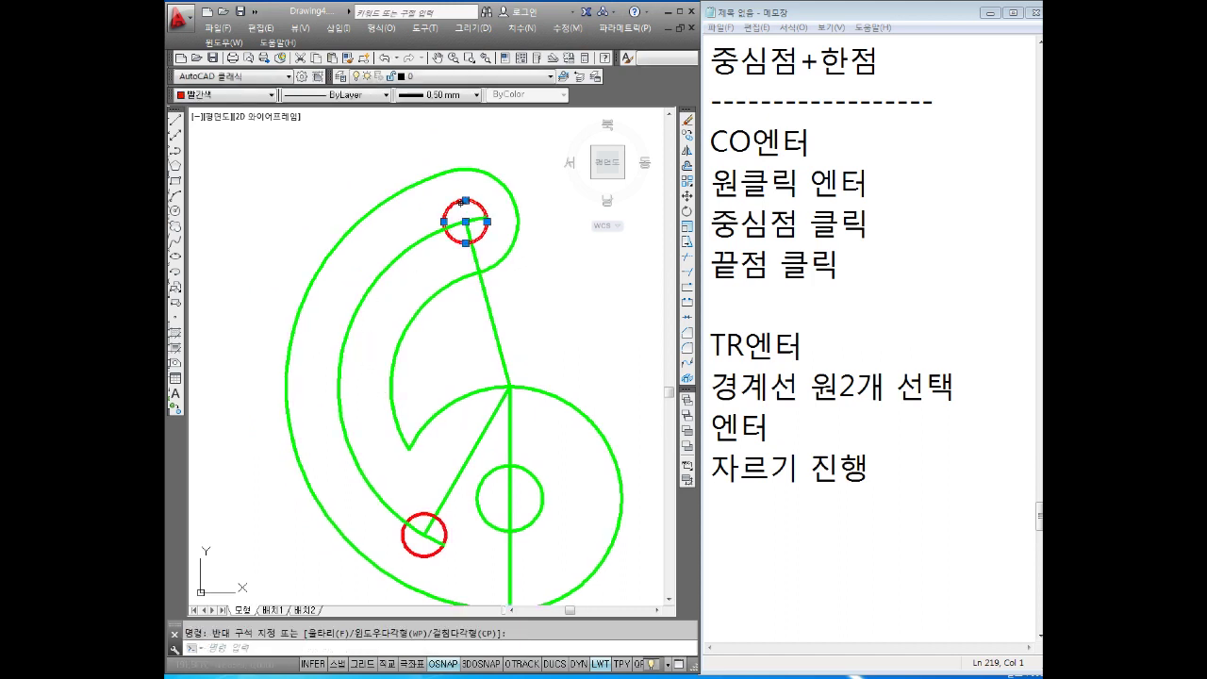
{"action": "left_click", "coordinate": [427, 551]}
{"action": "left_click", "coordinate": [221, 94]}
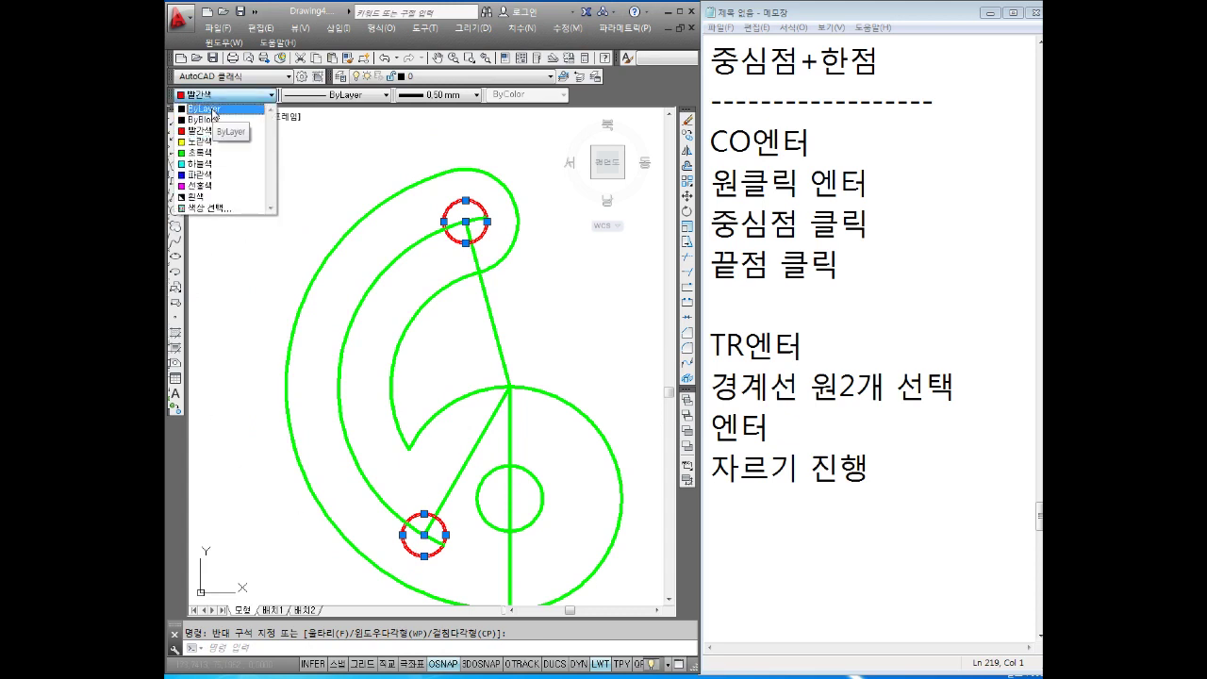
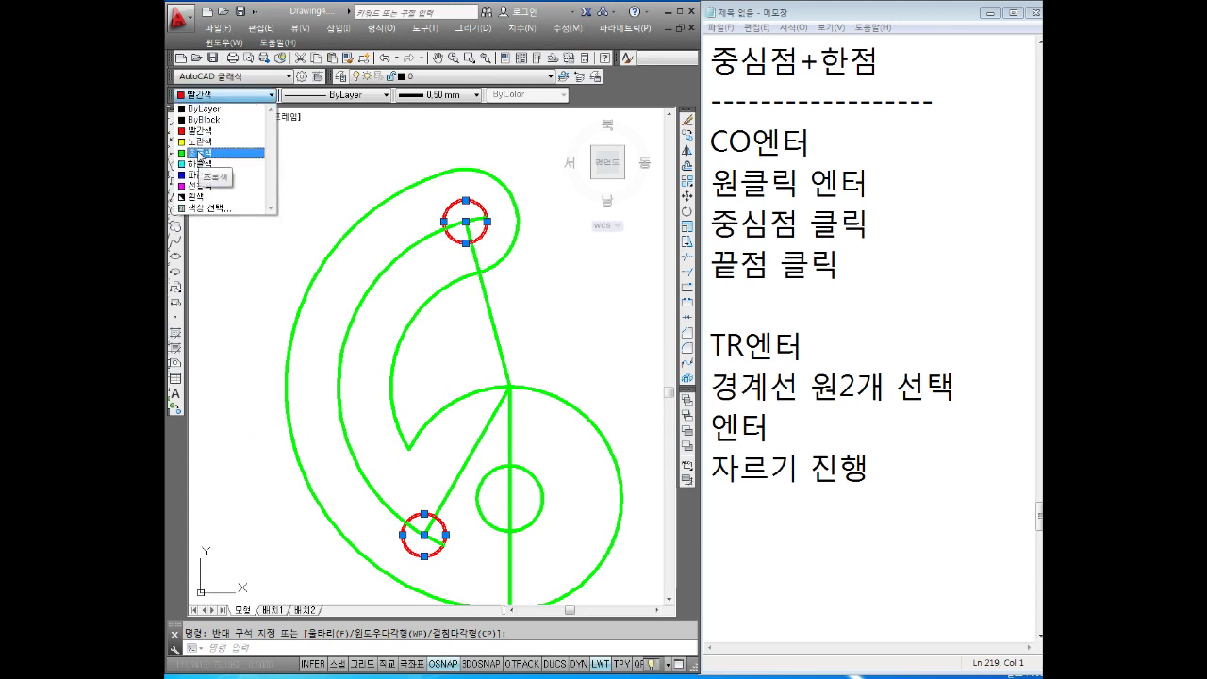
- Make the two small end circles green and the long arc joining them red
{"action": "left_click", "coordinate": [200, 152]}
{"action": "key", "text": "Escape"}
{"action": "left_click_drag", "start_coordinate": [356, 351], "coordinate": [324, 409]}
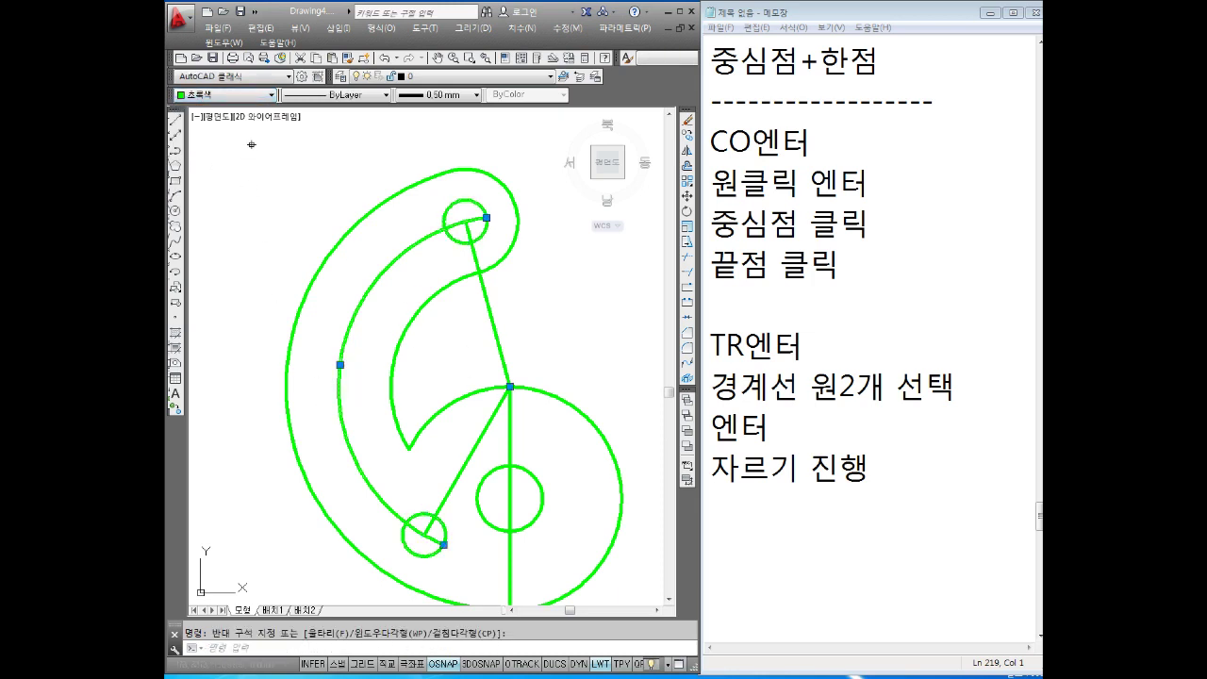
{"action": "left_click", "coordinate": [228, 97]}
{"action": "scroll", "coordinate": [228, 105], "scroll_direction": "up", "scroll_amount": 2}
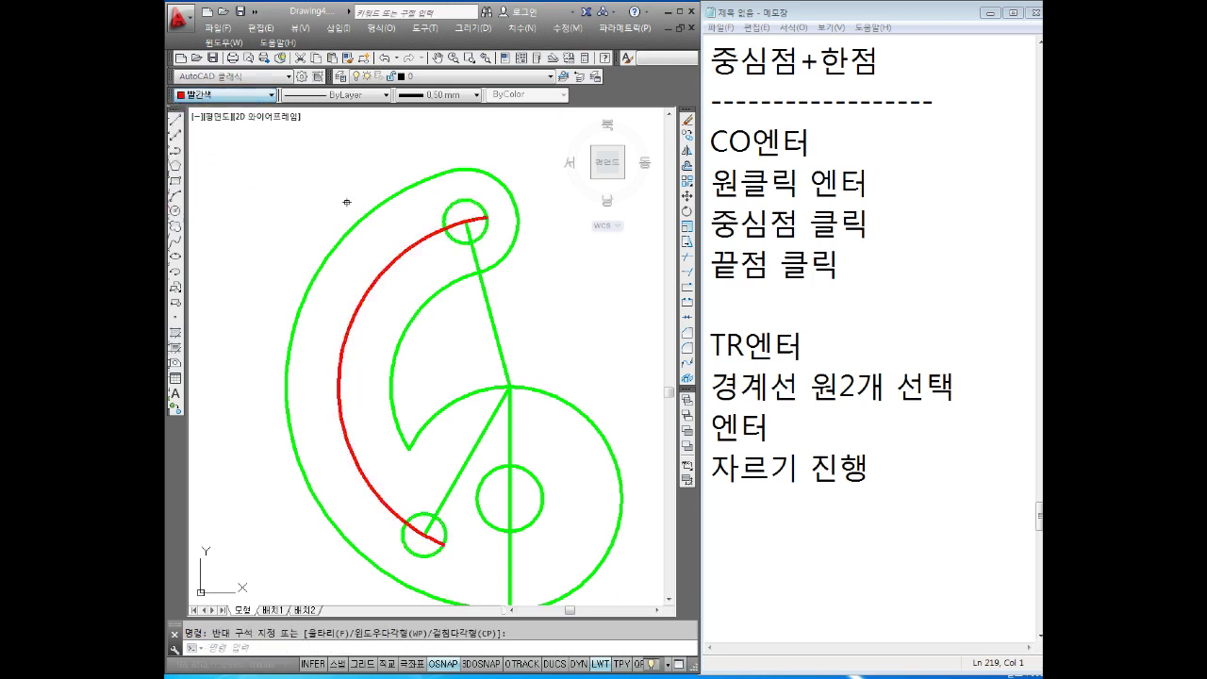
{"action": "left_click", "coordinate": [210, 106]}
{"action": "key", "text": "Escape"}
{"action": "left_click", "coordinate": [735, 577]}
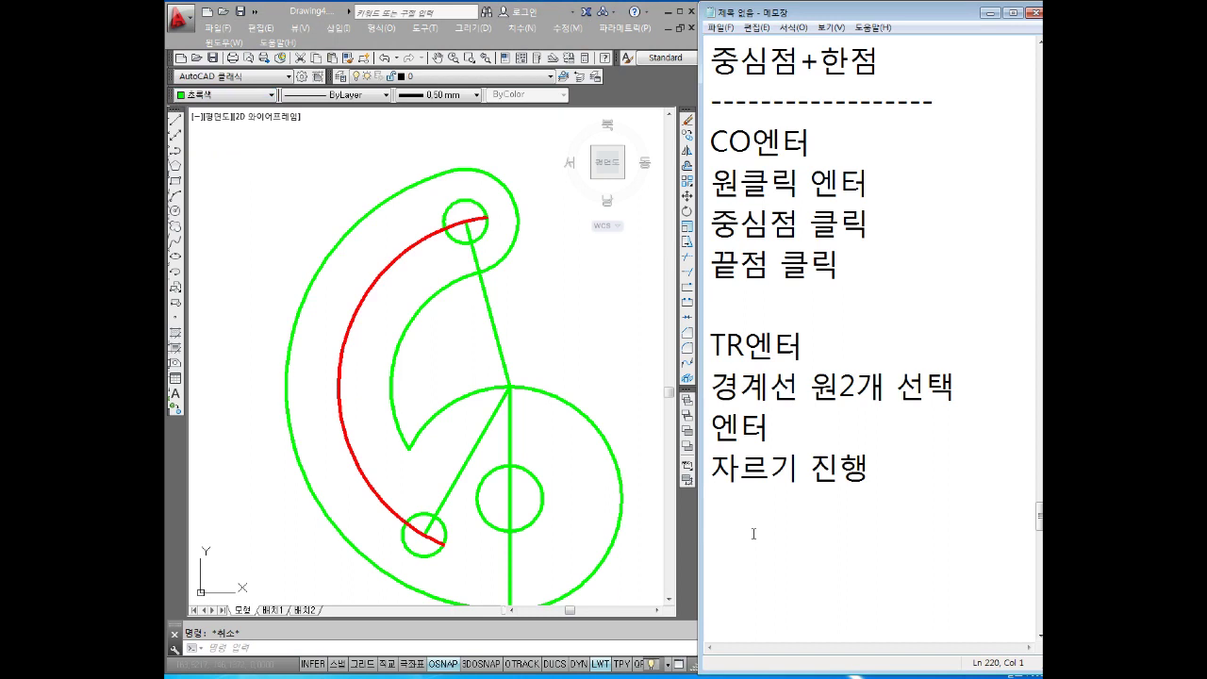
{"action": "key", "text": "Up"}
- Add 'O엔터' and '6.25엔터' to the step notes
{"action": "type", "text": "O엔터"}
{"action": "key", "text": "Return"}
{"action": "type", "text": "6.25엔터"}
{"action": "key", "text": "Return"}
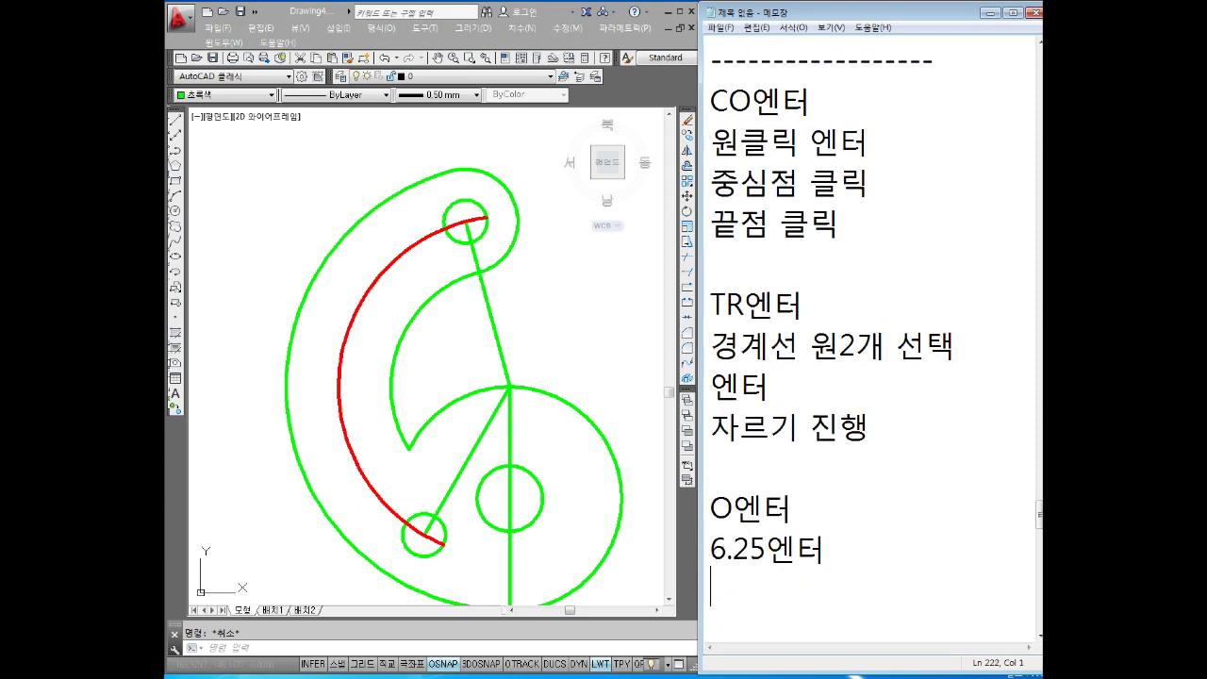
{"action": "left_click", "coordinate": [434, 360]}
- Offset the red arc 6.25 units to both the outside and inside
{"action": "type", "text": "o"}
{"action": "key", "text": "Return"}
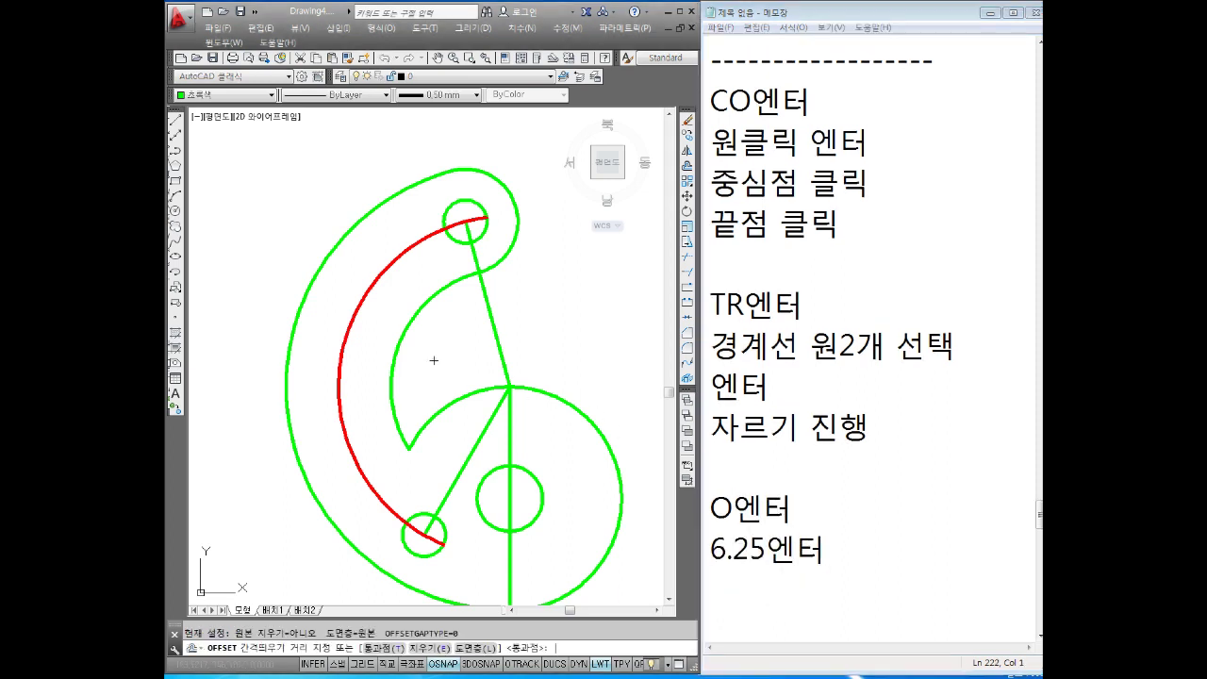
{"action": "type", "text": "6.25"}
{"action": "key", "text": "Return"}
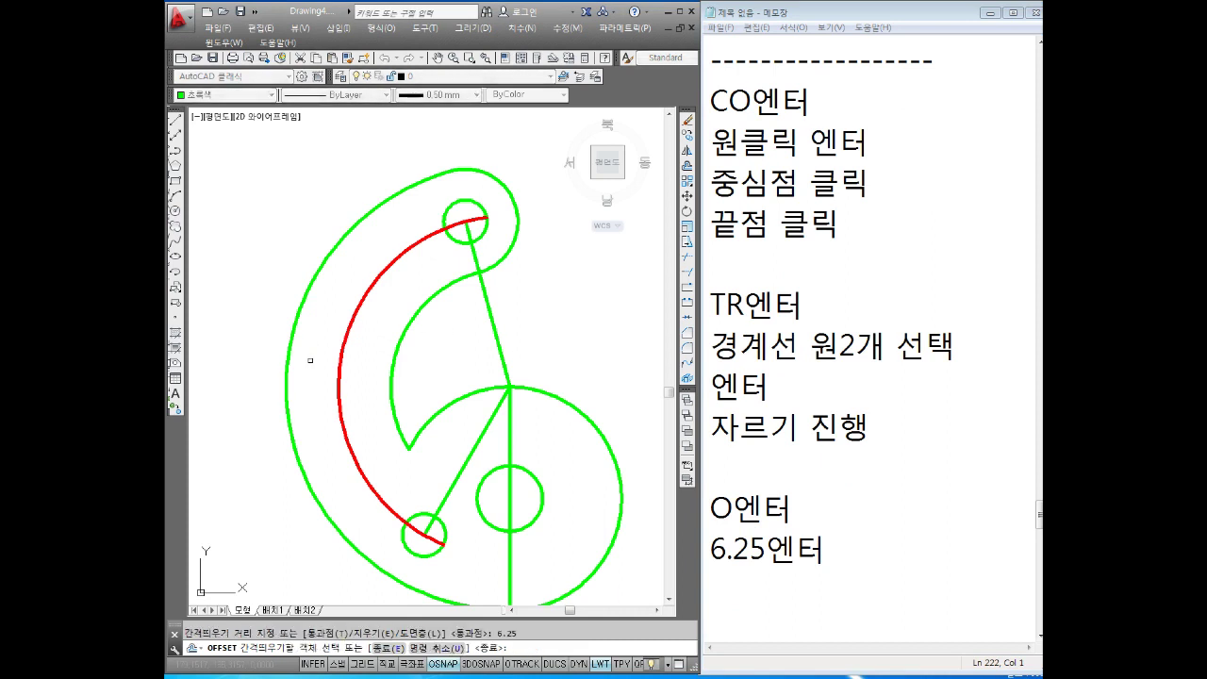
{"action": "left_click", "coordinate": [341, 375]}
{"action": "left_click", "coordinate": [321, 367]}
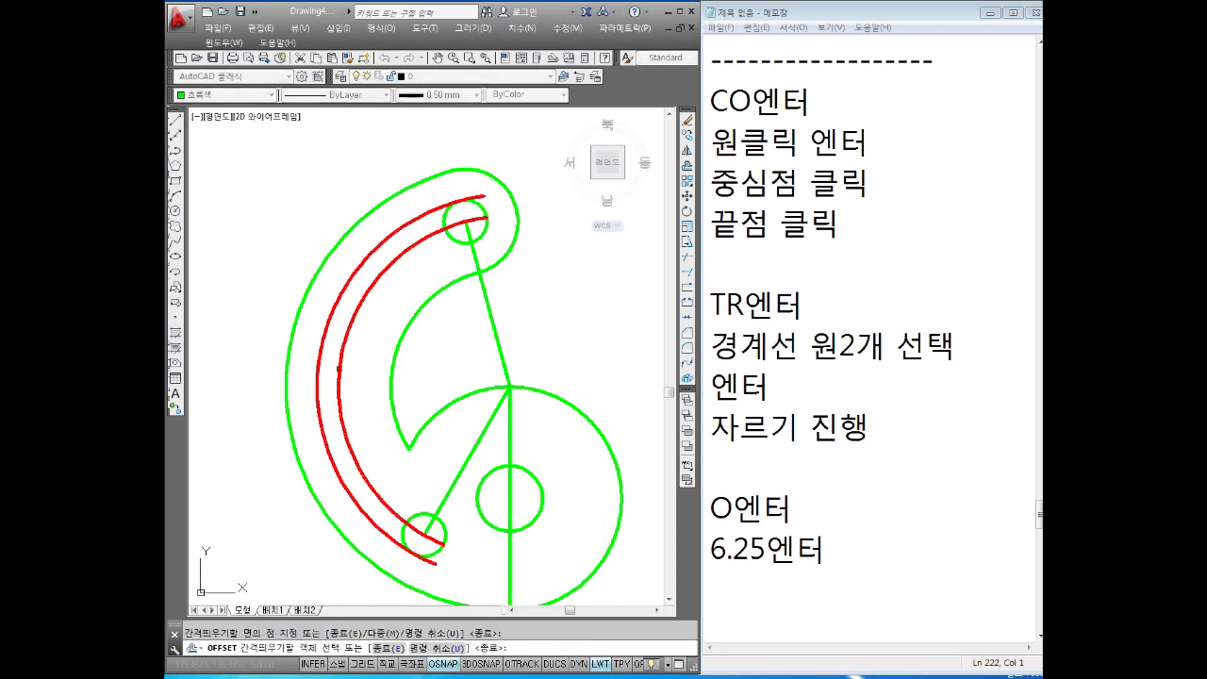
{"action": "left_click", "coordinate": [339, 368]}
{"action": "left_click", "coordinate": [365, 371]}
{"action": "key", "text": "Escape"}
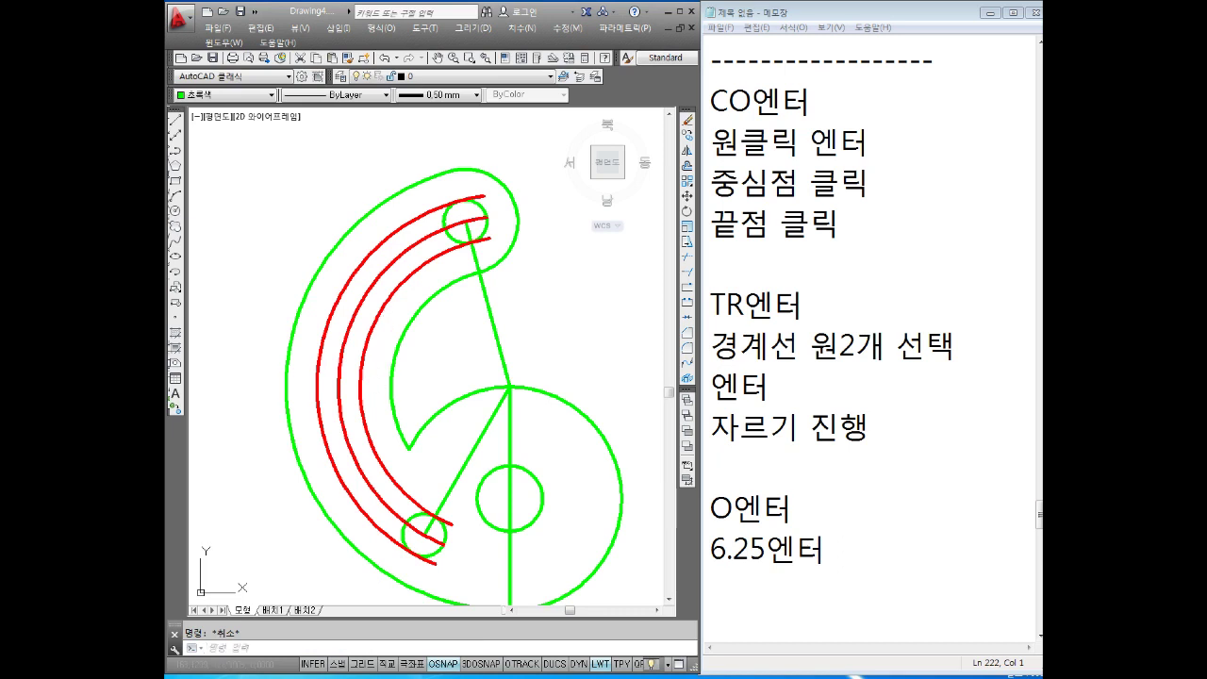
- Recolor the three arcs cyan, then green
{"action": "left_click", "coordinate": [387, 347]}
{"action": "left_click", "coordinate": [310, 405]}
{"action": "left_click", "coordinate": [239, 95]}
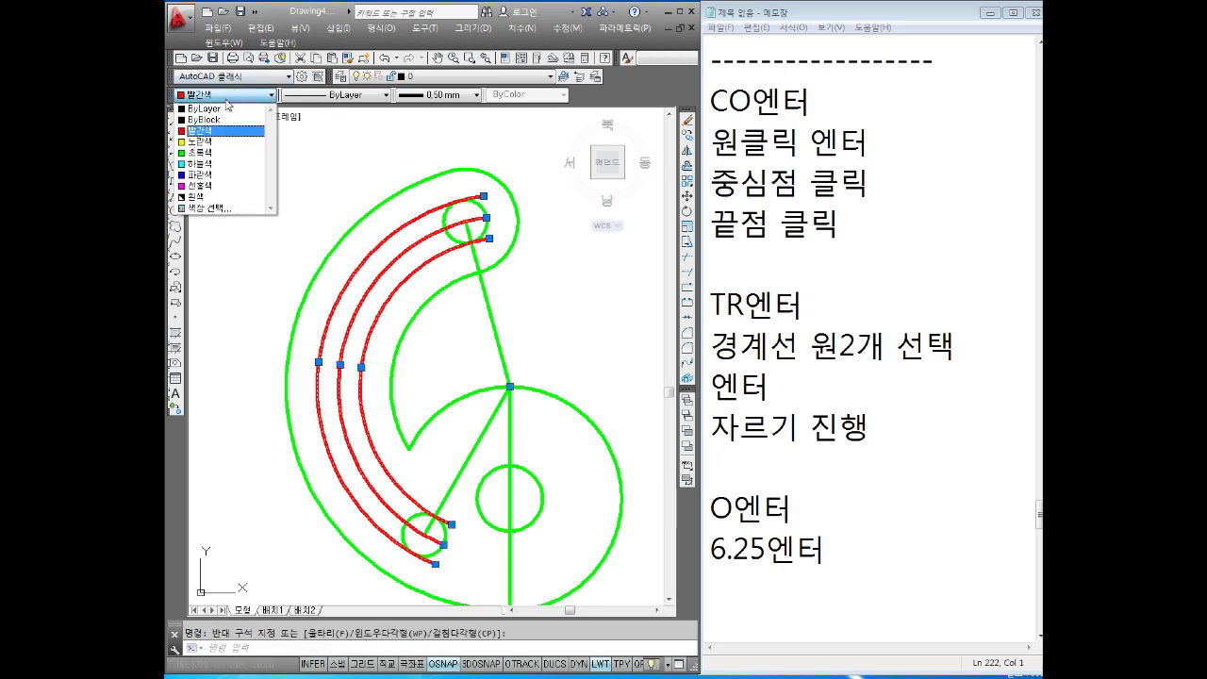
{"action": "left_click", "coordinate": [226, 165]}
{"action": "key", "text": "Escape"}
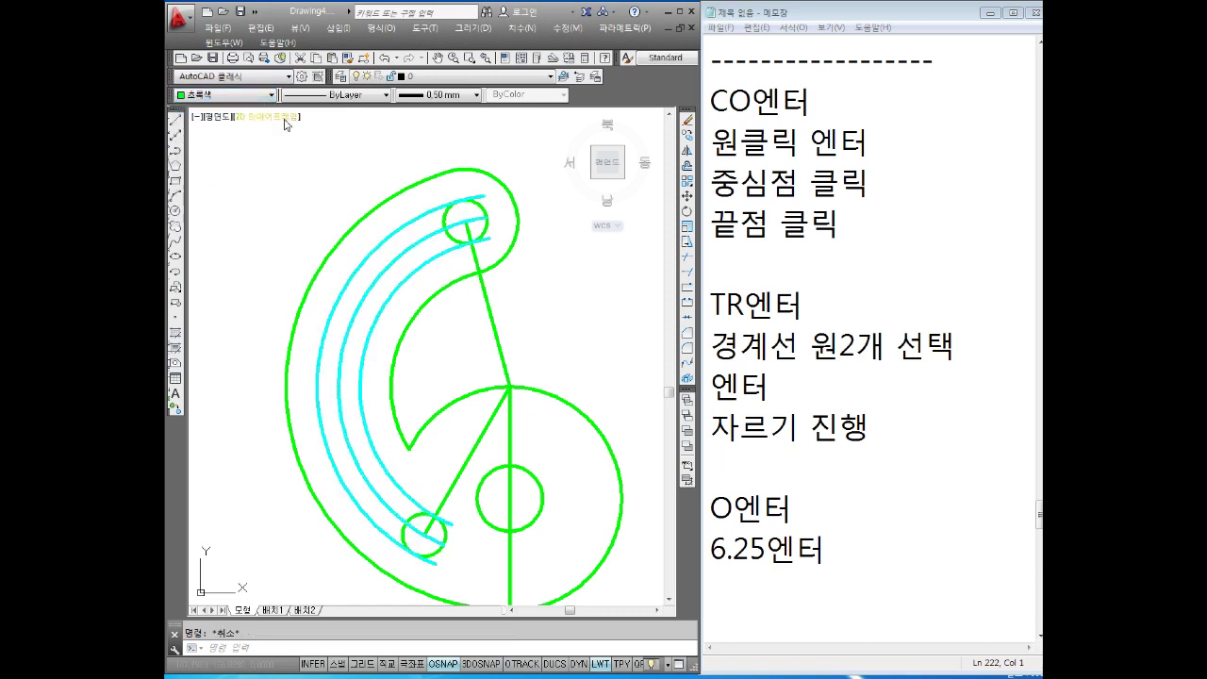
{"action": "left_click", "coordinate": [377, 347]}
{"action": "left_click", "coordinate": [313, 389]}
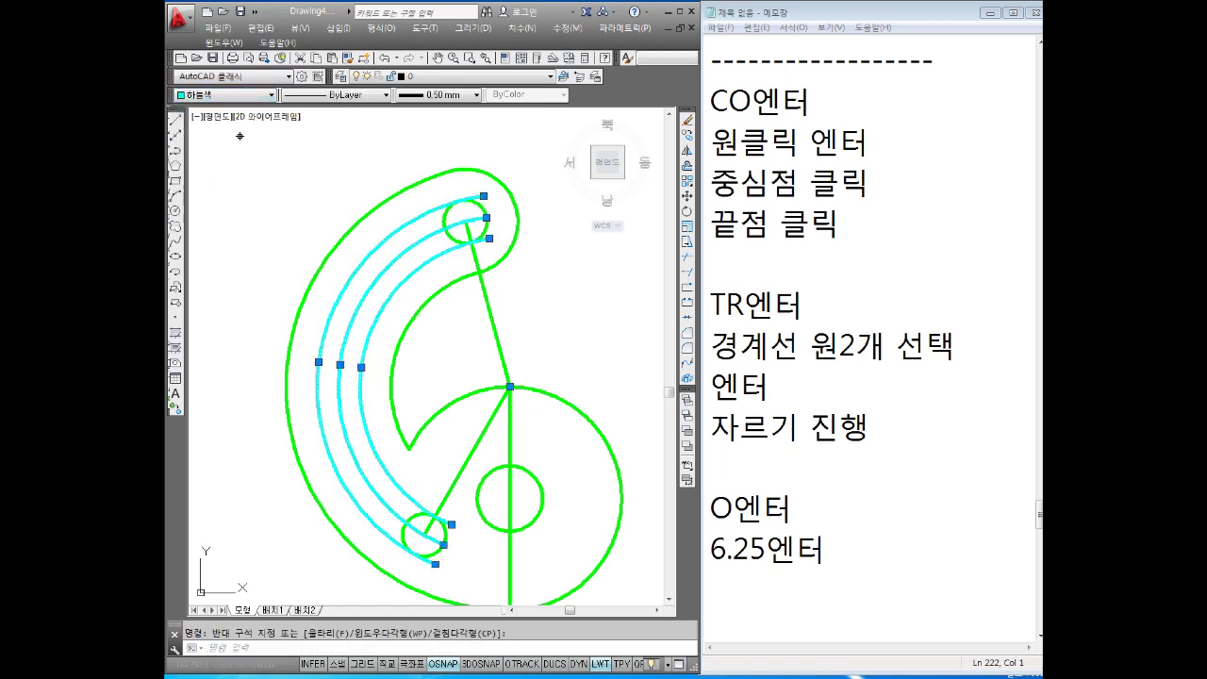
{"action": "left_click", "coordinate": [230, 95]}
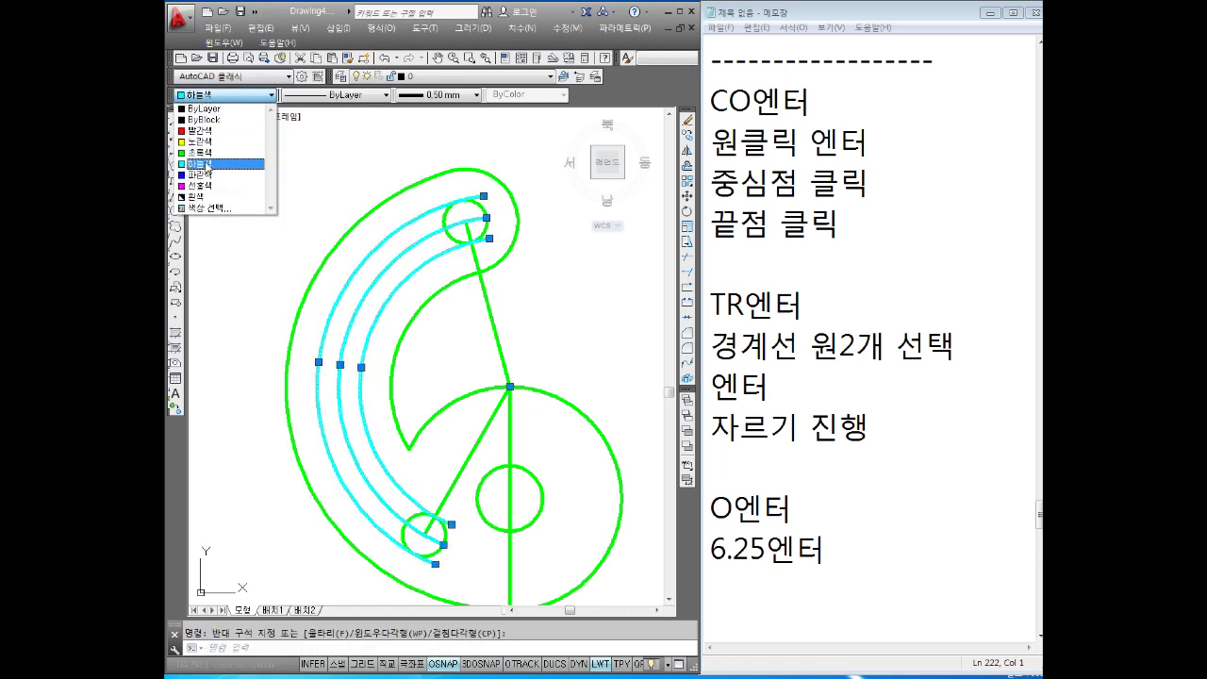
{"action": "left_click", "coordinate": [217, 151]}
{"action": "key", "text": "Escape"}
{"action": "left_click", "coordinate": [830, 552]}
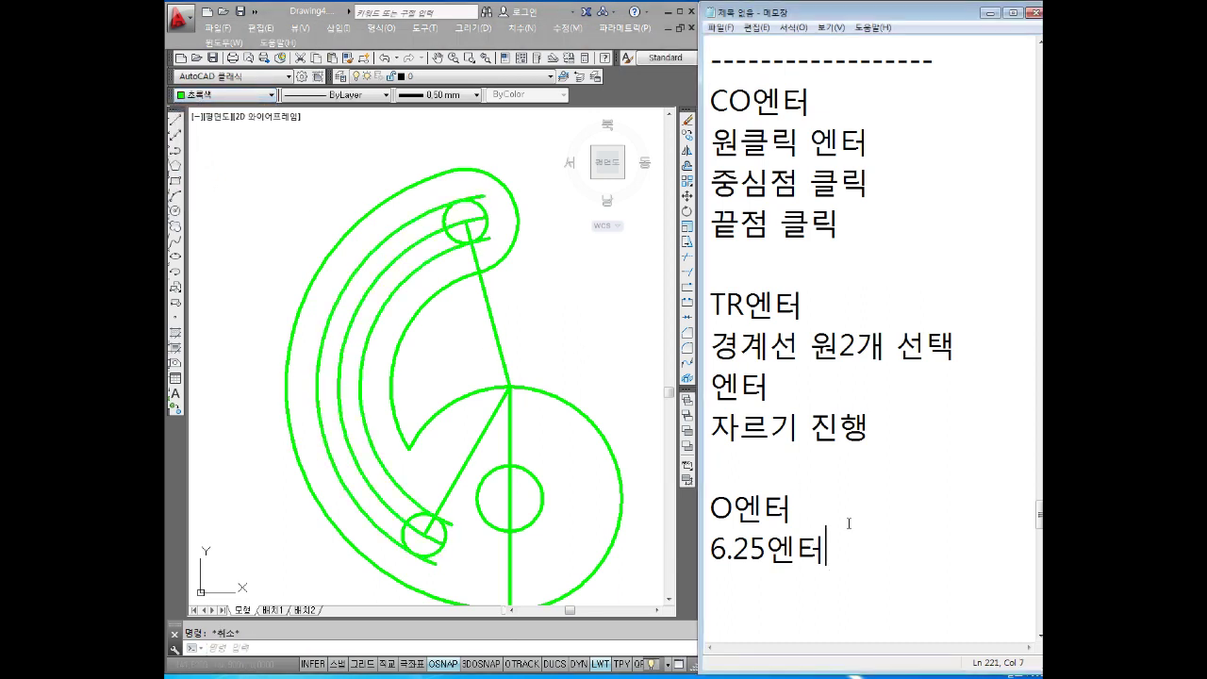
- Add 'TR엔터' and '엔터' to the step notes
{"action": "key", "text": "Return"}
{"action": "type", "text": "Tㄱ"}
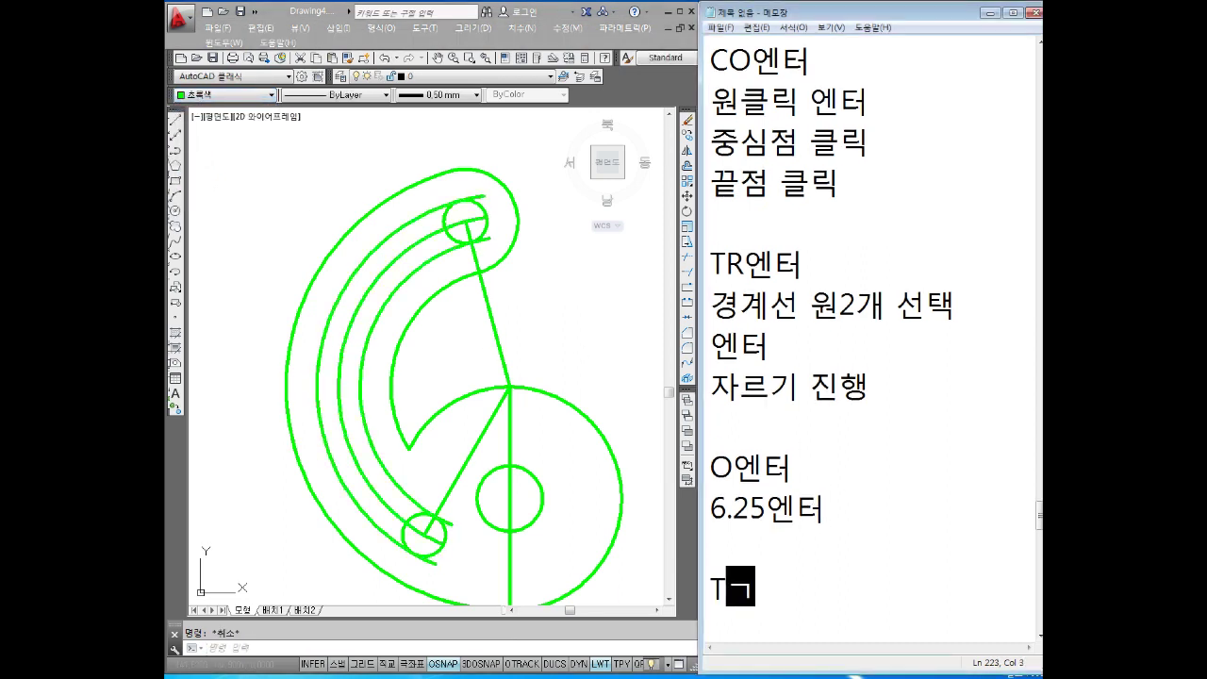
{"action": "key", "text": "BackSpace"}
{"action": "type", "text": "R엔터"}
{"action": "key", "text": "Return"}
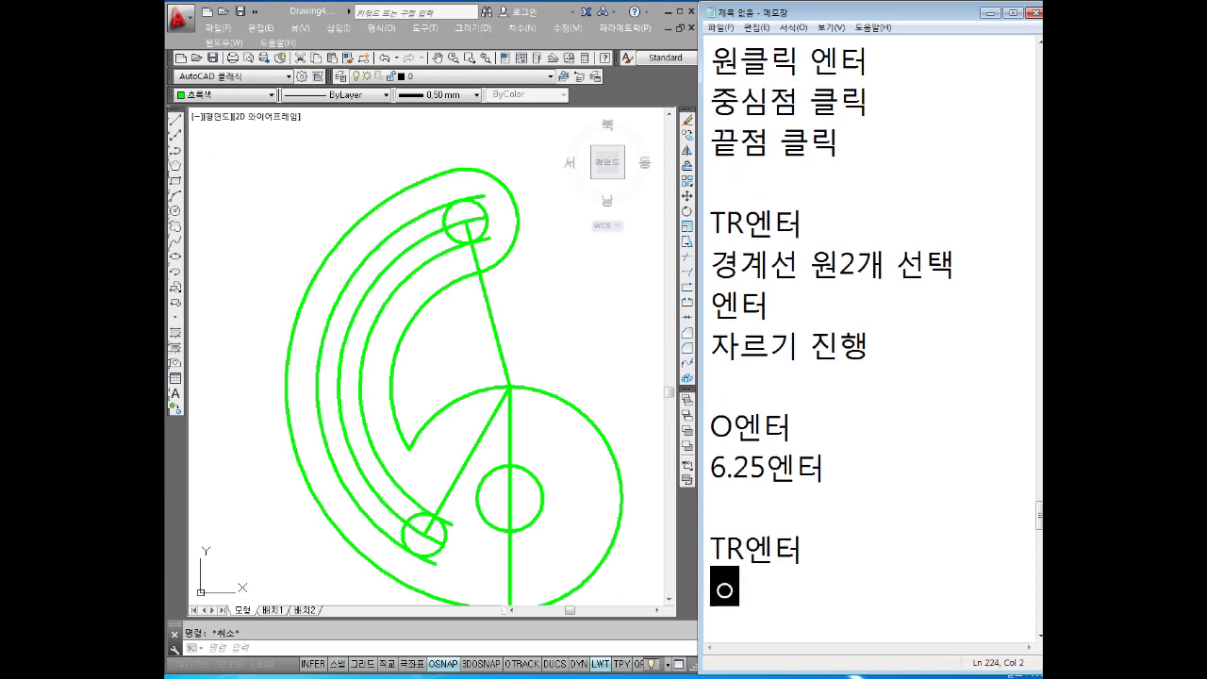
{"action": "type", "text": "엔터"}
{"action": "key", "text": "Return"}
- Trim the overhanging line ends and the arcs of the first end circle
{"action": "left_click", "coordinate": [531, 325]}
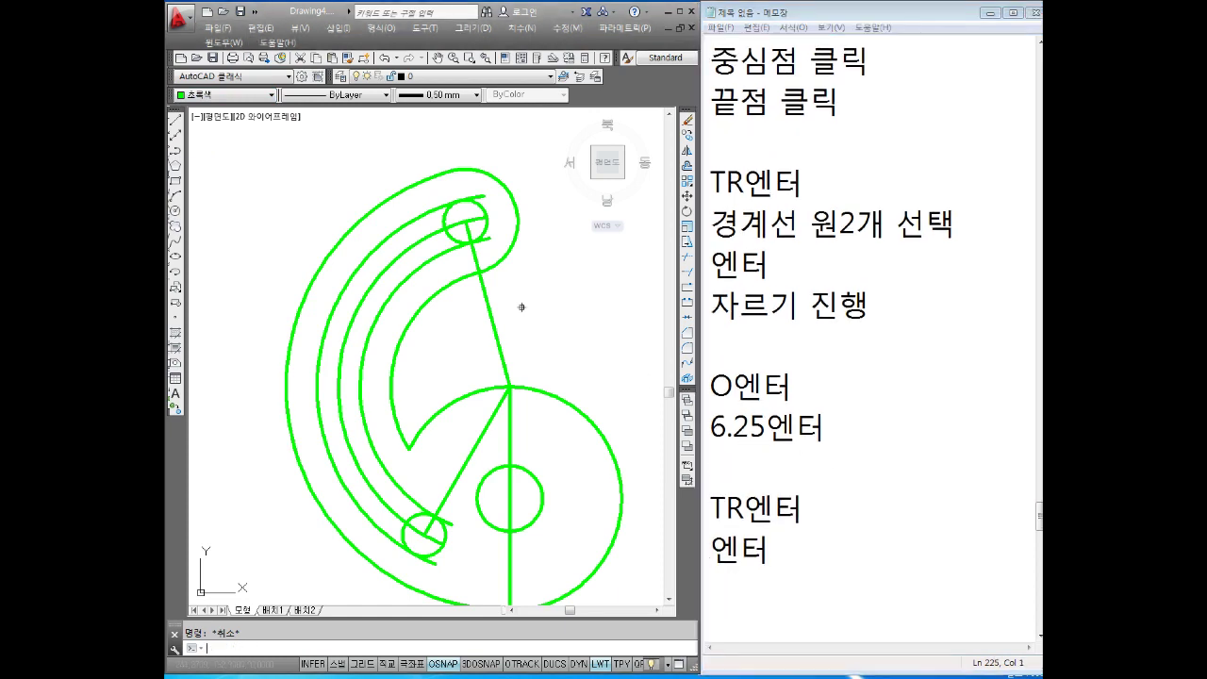
{"action": "key", "text": "Return"}
{"action": "key", "text": "Return"}
{"action": "scroll", "coordinate": [521, 306], "scroll_direction": "up", "scroll_amount": 3}
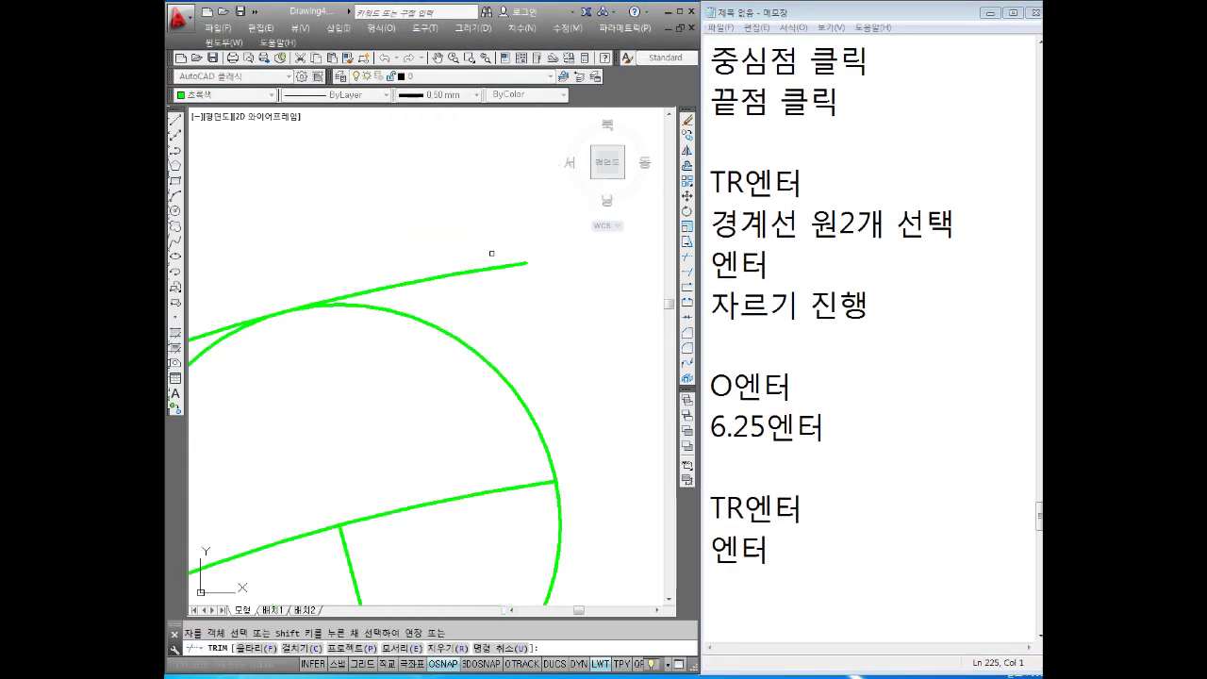
{"action": "left_click", "coordinate": [555, 208]}
{"action": "left_click", "coordinate": [489, 300]}
{"action": "scroll", "coordinate": [491, 283], "scroll_direction": "down", "scroll_amount": 3}
{"action": "scroll", "coordinate": [493, 273], "scroll_direction": "up", "scroll_amount": 2}
{"action": "left_click", "coordinate": [559, 461]}
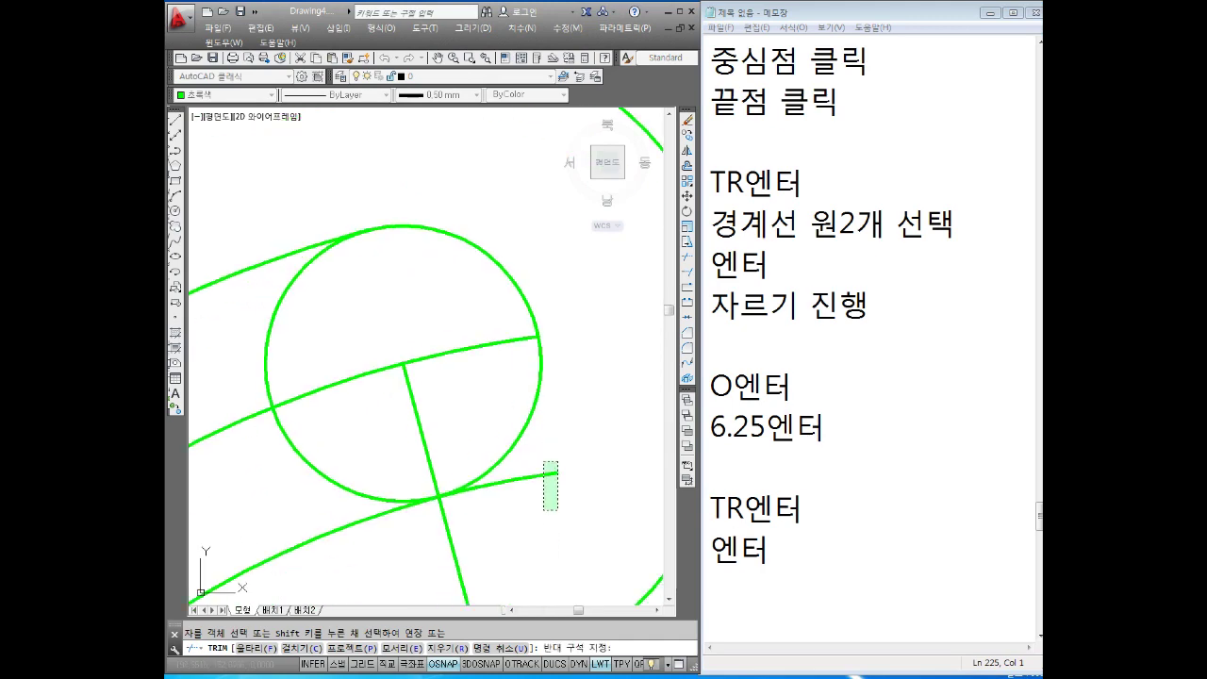
{"action": "left_click", "coordinate": [543, 512]}
{"action": "left_click", "coordinate": [328, 462]}
{"action": "left_click", "coordinate": [267, 350]}
- Trim the upper line's stub and the other end circle's left arcs to round the slot
{"action": "scroll", "coordinate": [283, 377], "scroll_direction": "down", "scroll_amount": 3}
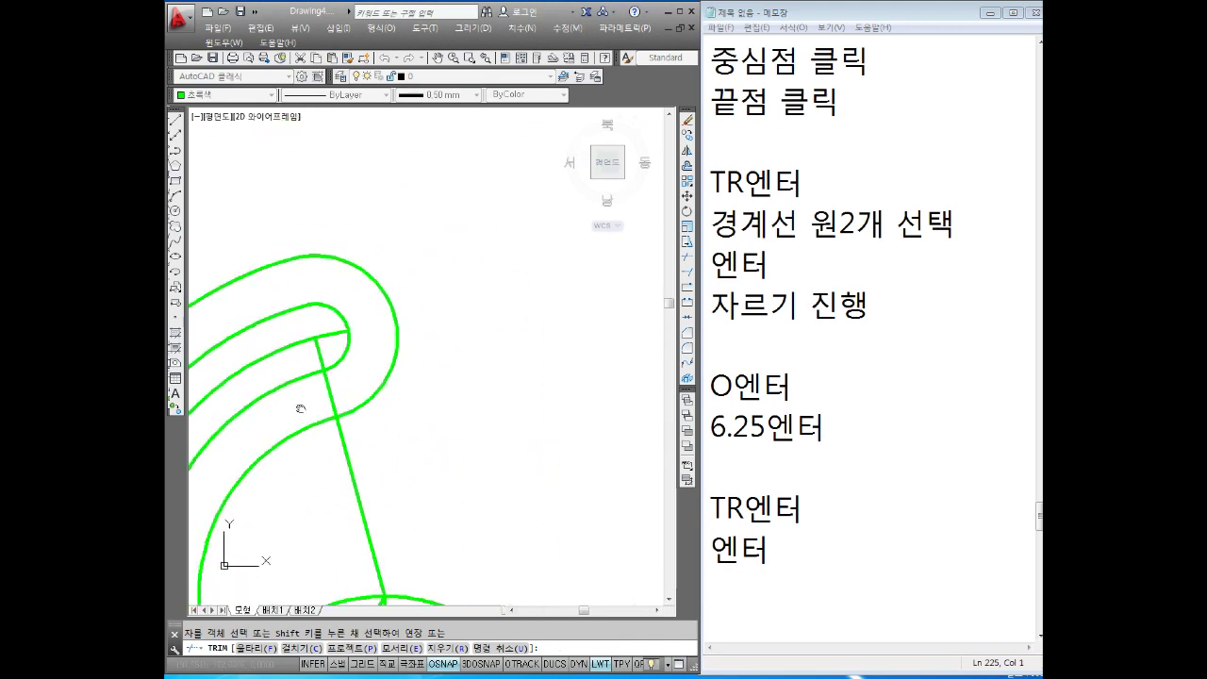
{"action": "middle_click_drag", "start_coordinate": [377, 311], "coordinate": [403, 257]}
{"action": "scroll", "coordinate": [377, 453], "scroll_direction": "up", "scroll_amount": 1}
{"action": "scroll", "coordinate": [396, 424], "scroll_direction": "up", "scroll_amount": 2}
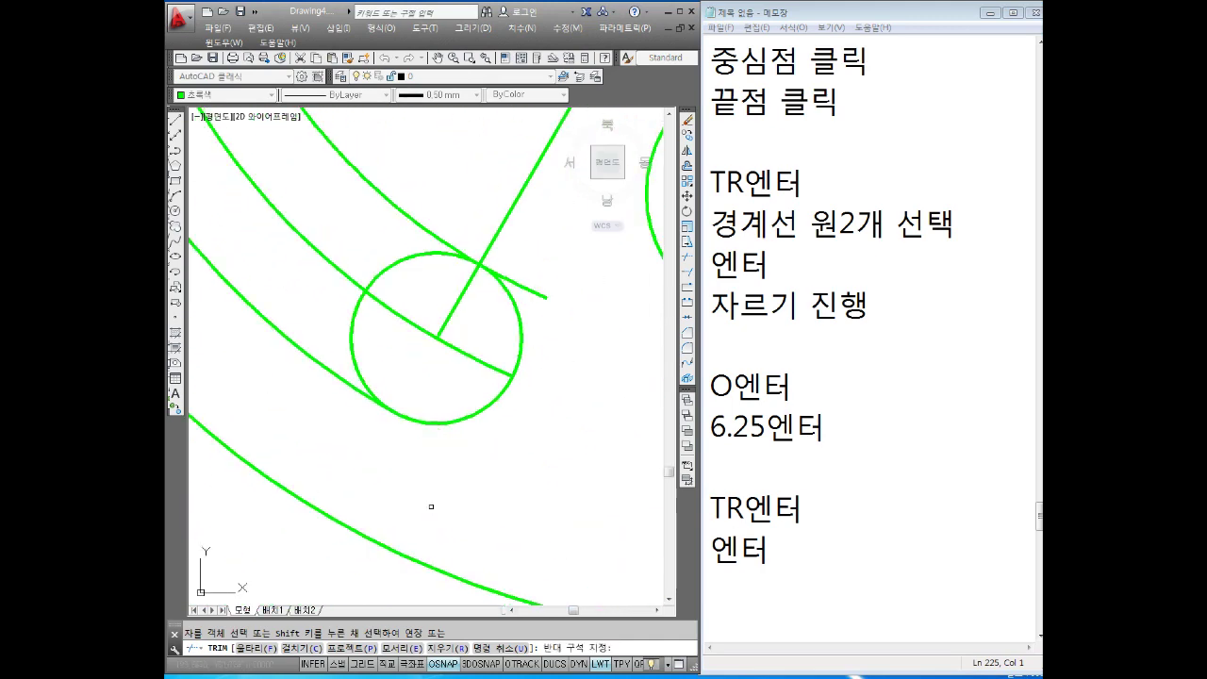
{"action": "middle_click_drag", "start_coordinate": [530, 270], "coordinate": [538, 396]}
{"action": "left_click", "coordinate": [538, 396]}
{"action": "left_click", "coordinate": [407, 354]}
{"action": "left_click", "coordinate": [383, 393]}
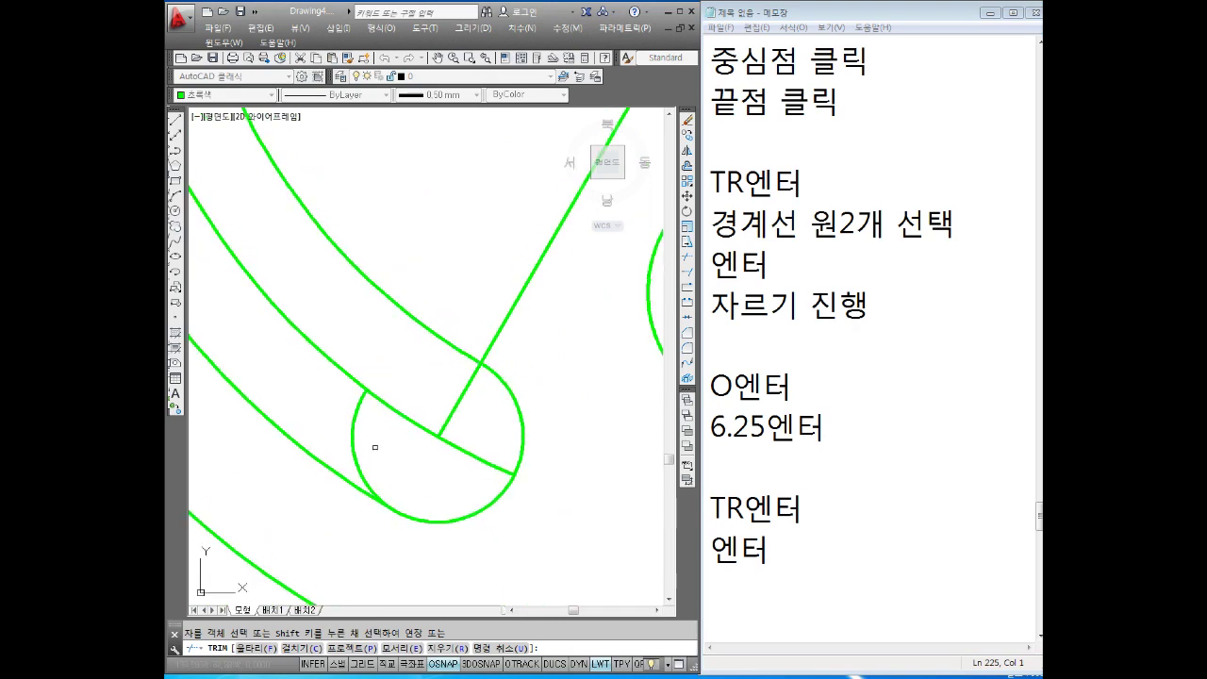
{"action": "left_click", "coordinate": [355, 440]}
{"action": "scroll", "coordinate": [332, 404], "scroll_direction": "down", "scroll_amount": 4}
{"action": "scroll", "coordinate": [377, 410], "scroll_direction": "down", "scroll_amount": 1}
{"action": "key", "text": "Escape"}
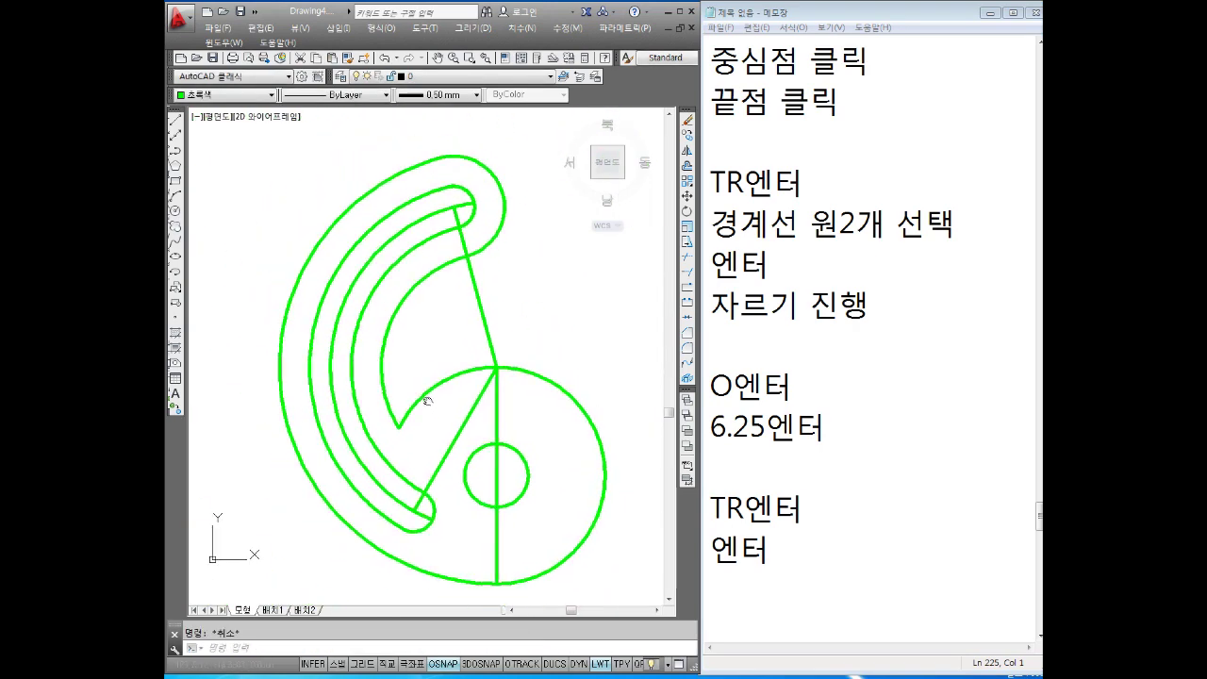
{"action": "scroll", "coordinate": [432, 406], "scroll_direction": "up", "scroll_amount": 1}
{"action": "scroll", "coordinate": [472, 453], "scroll_direction": "down", "scroll_amount": 1}
{"action": "scroll", "coordinate": [480, 472], "scroll_direction": "up", "scroll_amount": 1}
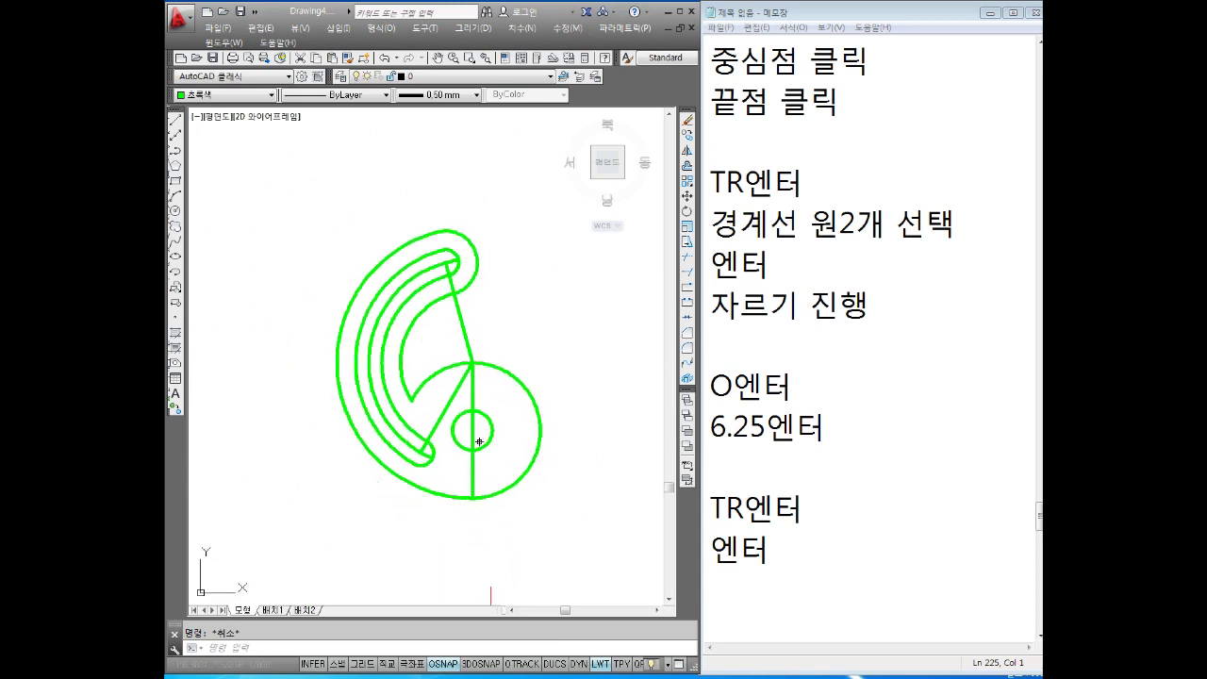
{"action": "scroll", "coordinate": [477, 415], "scroll_direction": "up", "scroll_amount": 2}
- Draw a red horizontal line from the small circle's centre to the outer circle
{"action": "key", "text": "Return"}
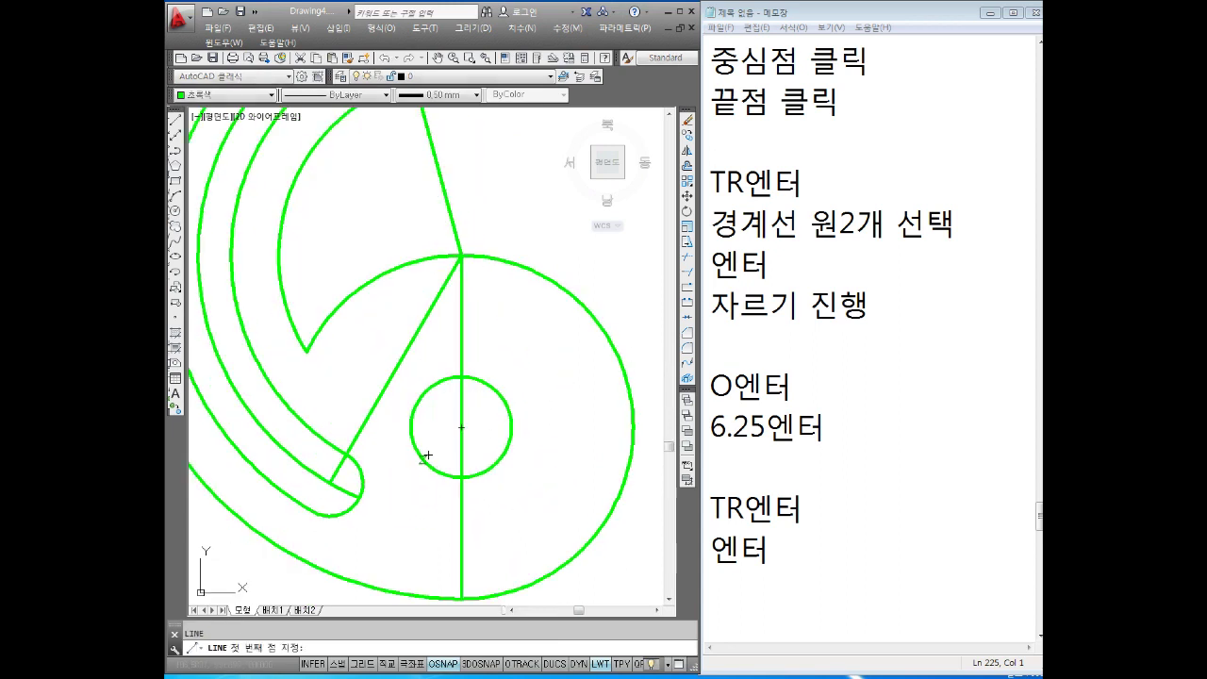
{"action": "left_click", "coordinate": [411, 428]}
{"action": "left_click", "coordinate": [636, 428]}
{"action": "key", "text": "Return"}
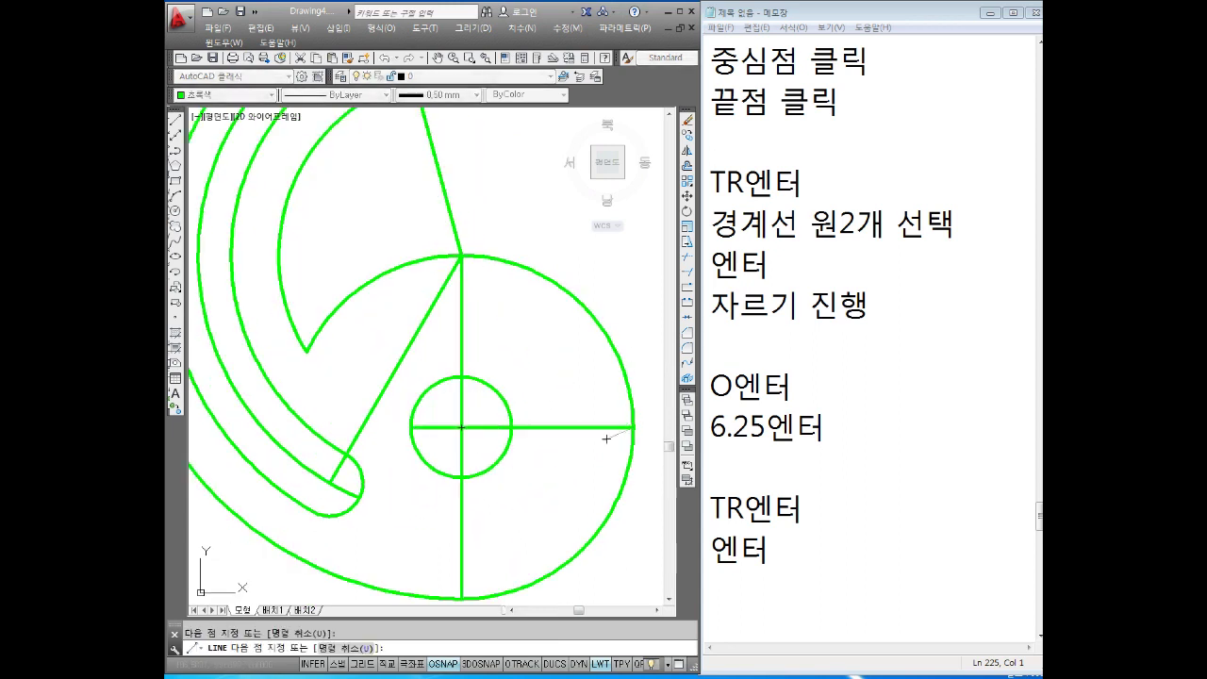
{"action": "left_click", "coordinate": [609, 427]}
{"action": "left_click", "coordinate": [570, 501]}
{"action": "left_click", "coordinate": [224, 94]}
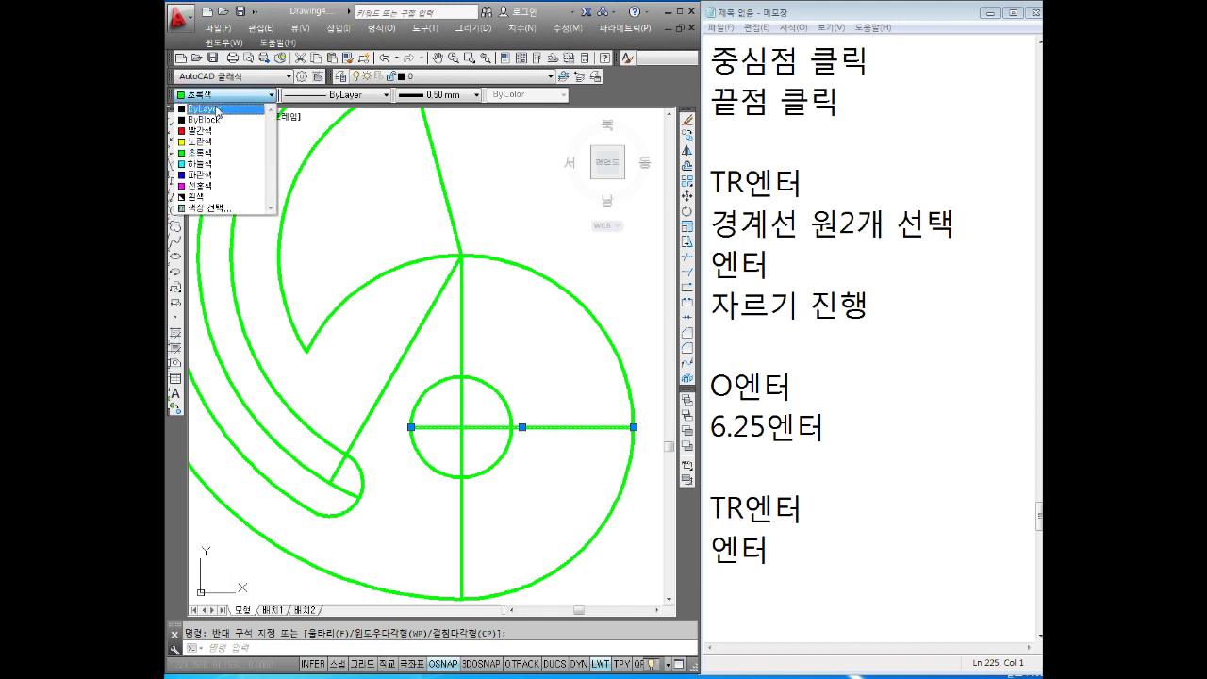
{"action": "left_click", "coordinate": [213, 127]}
{"action": "key", "text": "Escape"}
- Make the inner arc and the radial and cross lines red, then recentre the view
{"action": "scroll", "coordinate": [439, 417], "scroll_direction": "down", "scroll_amount": 3}
{"action": "scroll", "coordinate": [440, 417], "scroll_direction": "down", "scroll_amount": 1}
{"action": "scroll", "coordinate": [440, 417], "scroll_direction": "up", "scroll_amount": 1}
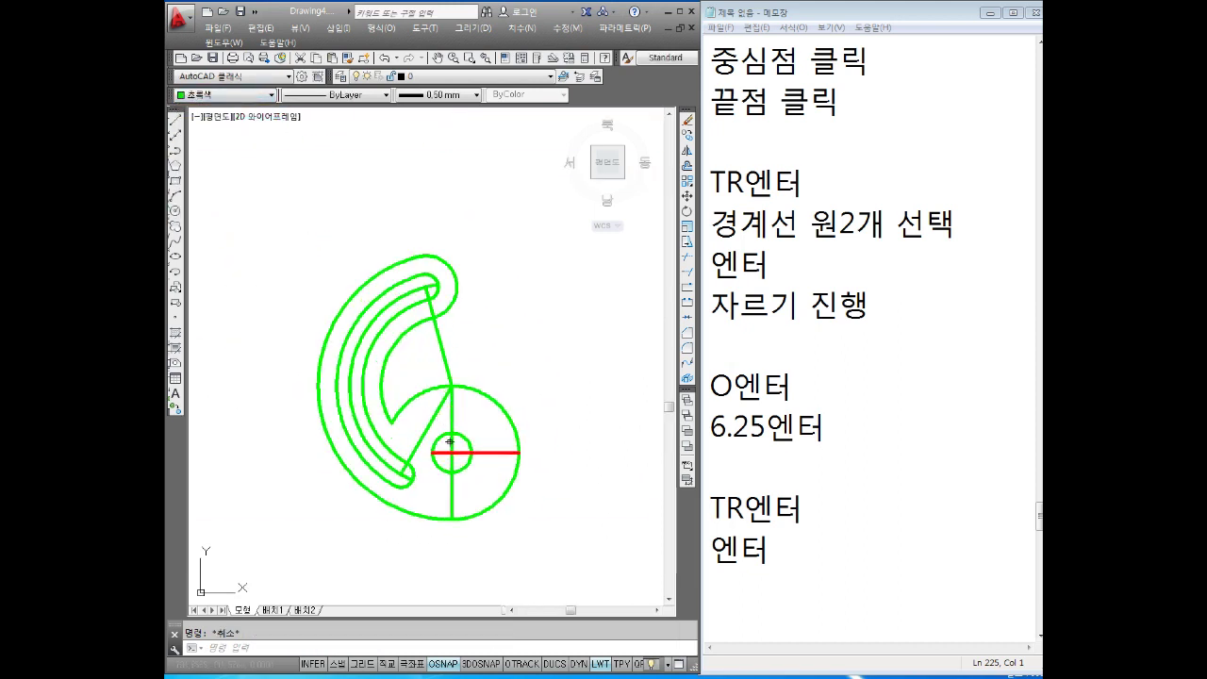
{"action": "scroll", "coordinate": [460, 404], "scroll_direction": "up", "scroll_amount": 1}
{"action": "scroll", "coordinate": [454, 381], "scroll_direction": "up", "scroll_amount": 2}
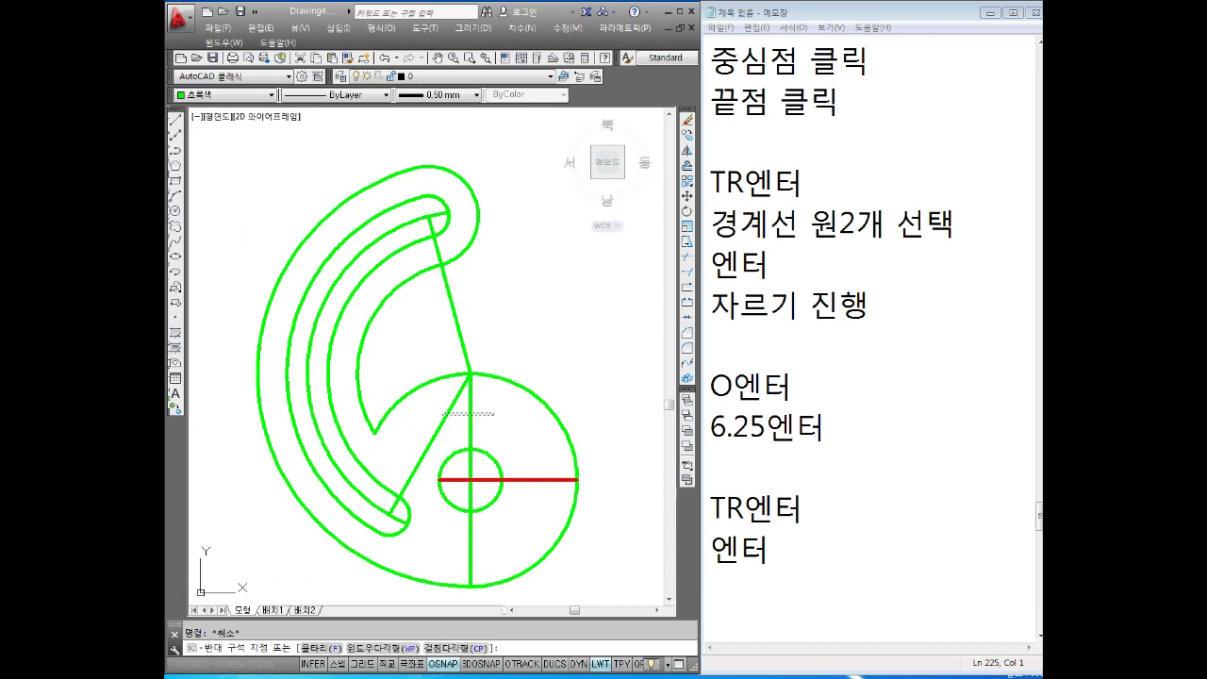
{"action": "left_click", "coordinate": [470, 415]}
{"action": "left_click", "coordinate": [447, 415]}
{"action": "left_click", "coordinate": [468, 358]}
{"action": "left_click", "coordinate": [314, 351]}
{"action": "left_click", "coordinate": [302, 358]}
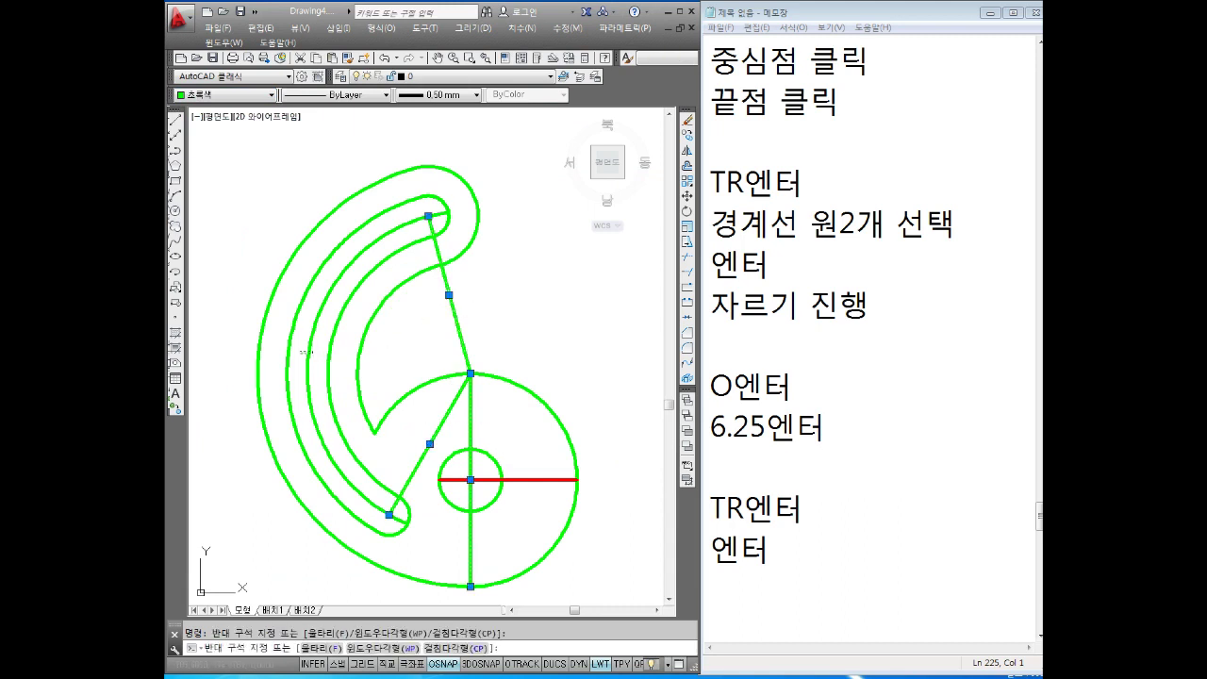
{"action": "left_click", "coordinate": [227, 95]}
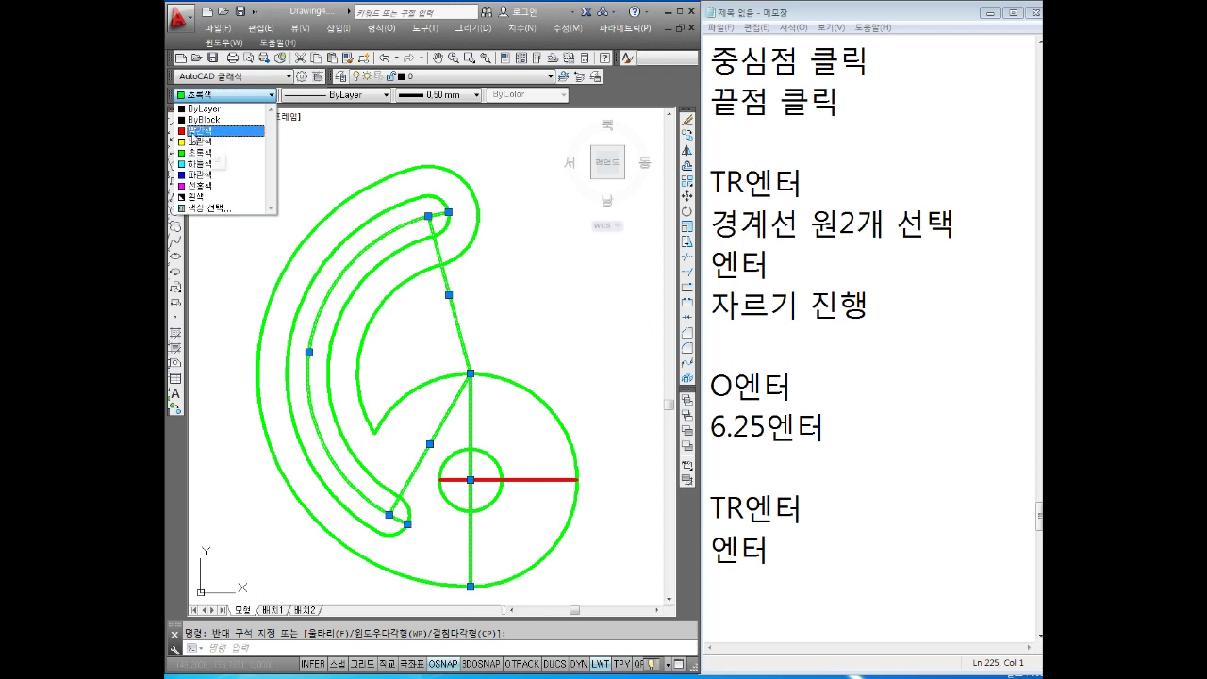
{"action": "left_click", "coordinate": [201, 130]}
{"action": "key", "text": "Escape"}
{"action": "middle_click_drag", "start_coordinate": [555, 427], "coordinate": [556, 396]}
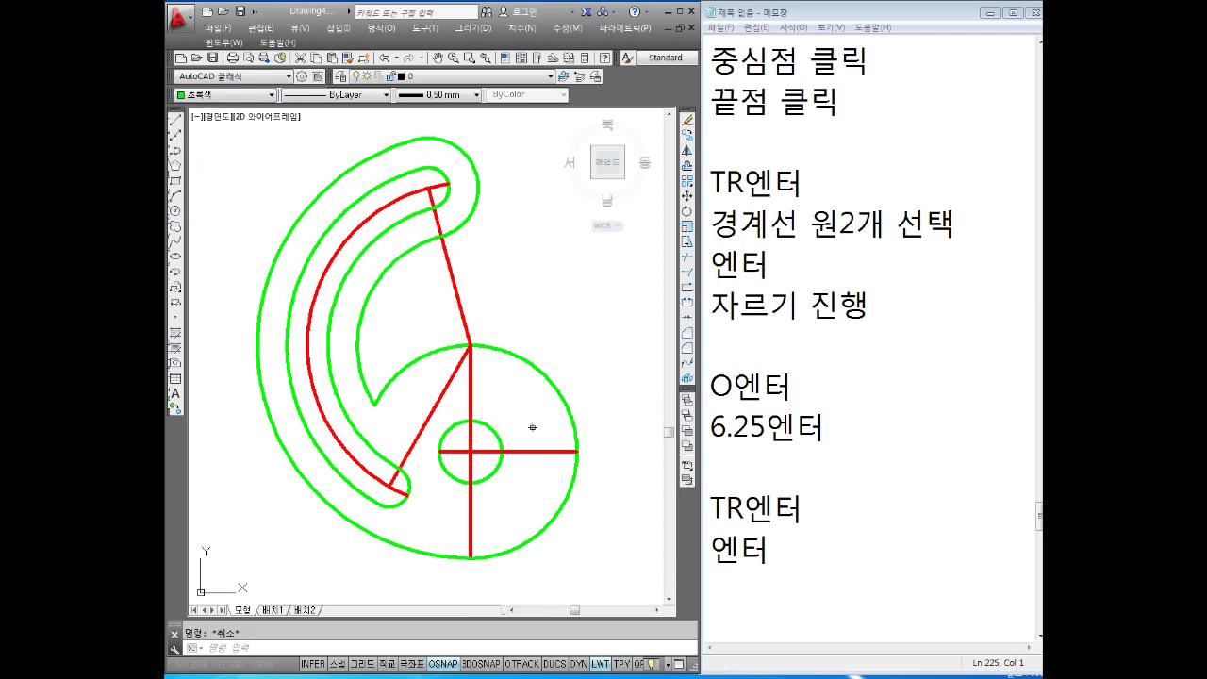
{"action": "mouse_move", "coordinate": [533, 428]}
{"action": "middle_mouse_down"}
{"action": "mouse_move", "coordinate": [520, 475]}
{"action": "mouse_move", "coordinate": [530, 459]}
{"action": "middle_mouse_up"}
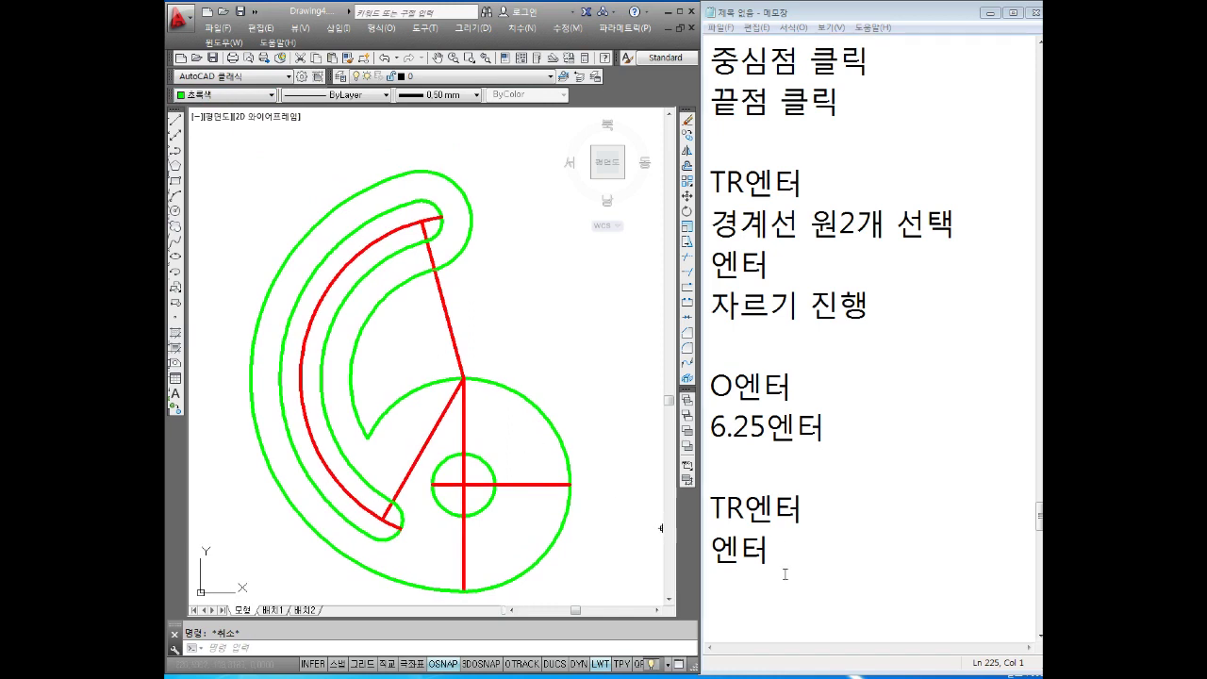
{"action": "key", "text": "Return"}
{"action": "key", "text": "Return"}
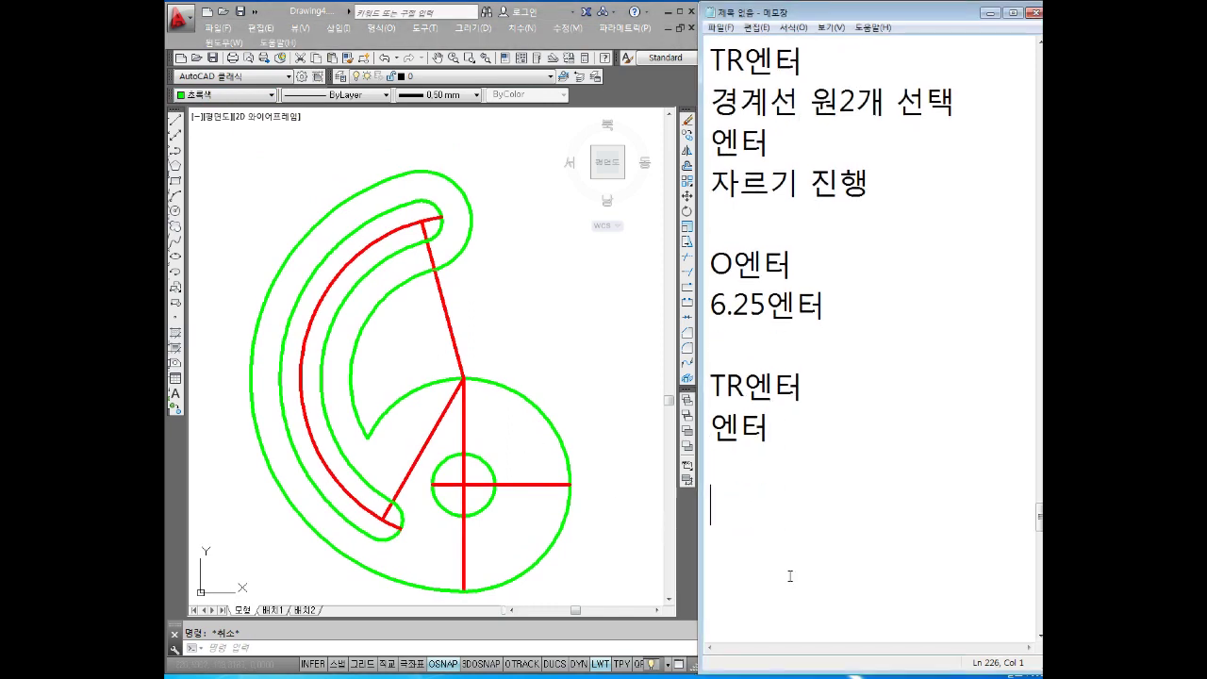
- Note '선의특성' and select the red arc and all the red lines
{"action": "type", "text": "선의특"}
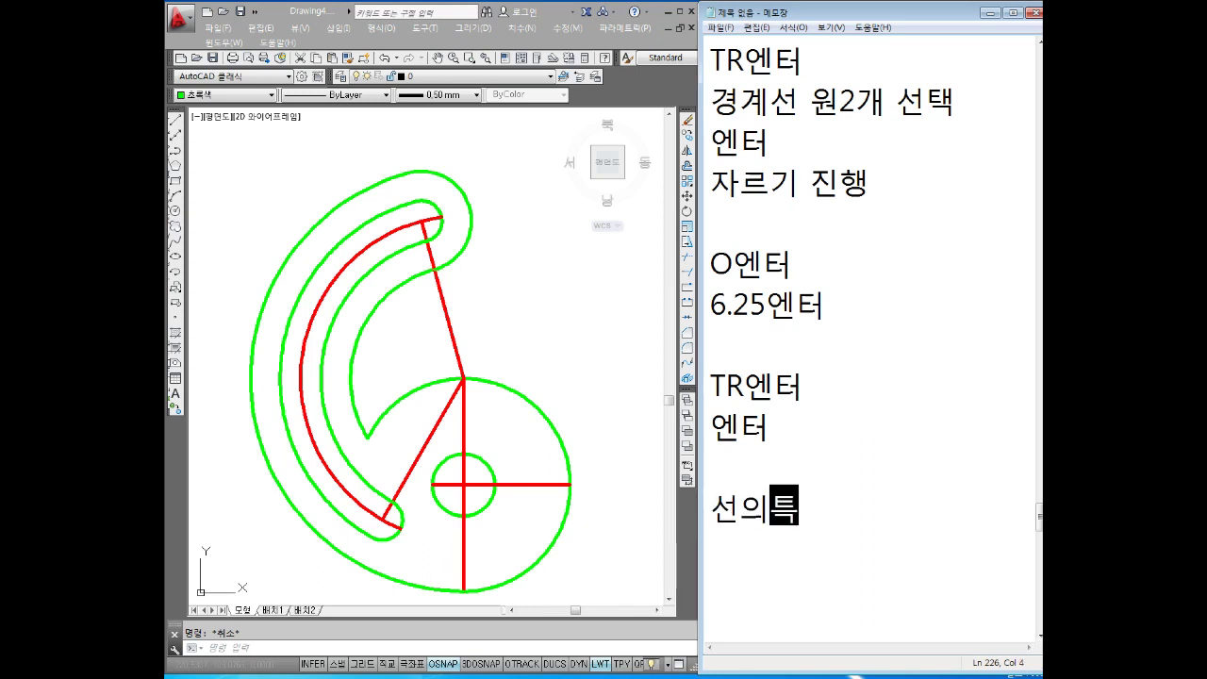
{"action": "type", "text": "성"}
{"action": "key", "text": "Return"}
{"action": "key", "text": "Return"}
{"action": "key", "text": "Return"}
{"action": "left_click", "coordinate": [521, 345]}
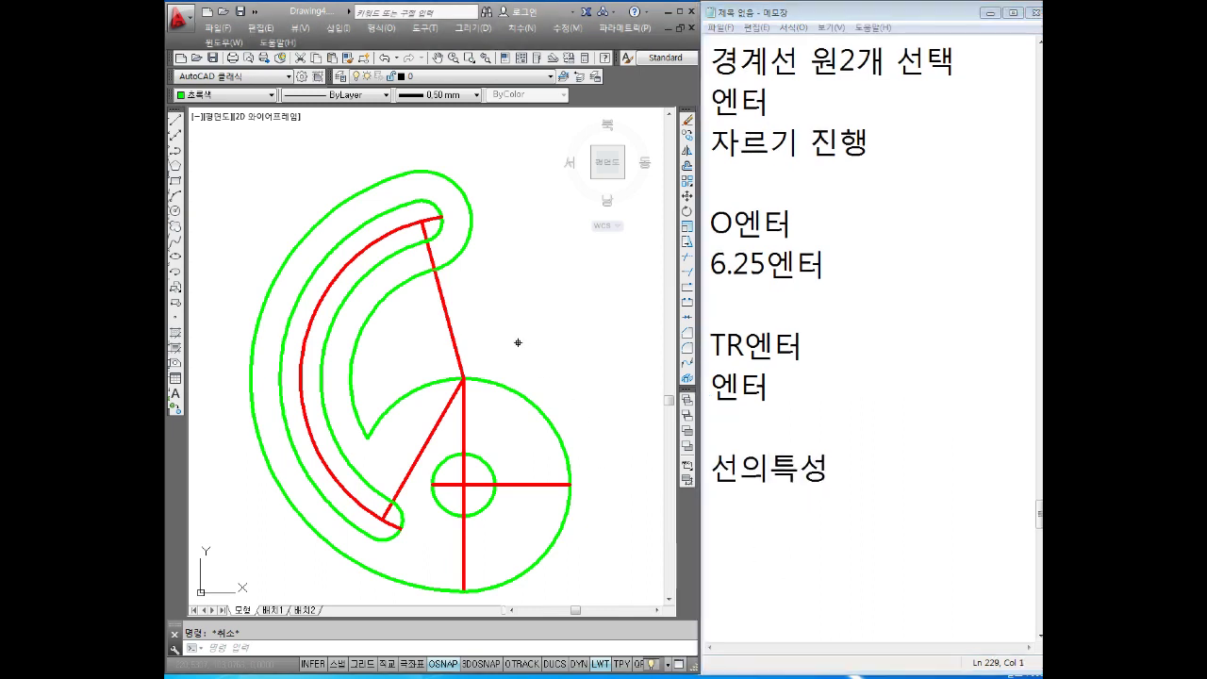
{"action": "left_click", "coordinate": [453, 340]}
{"action": "left_click", "coordinate": [406, 338]}
{"action": "left_click", "coordinate": [325, 353]}
{"action": "left_click", "coordinate": [397, 526]}
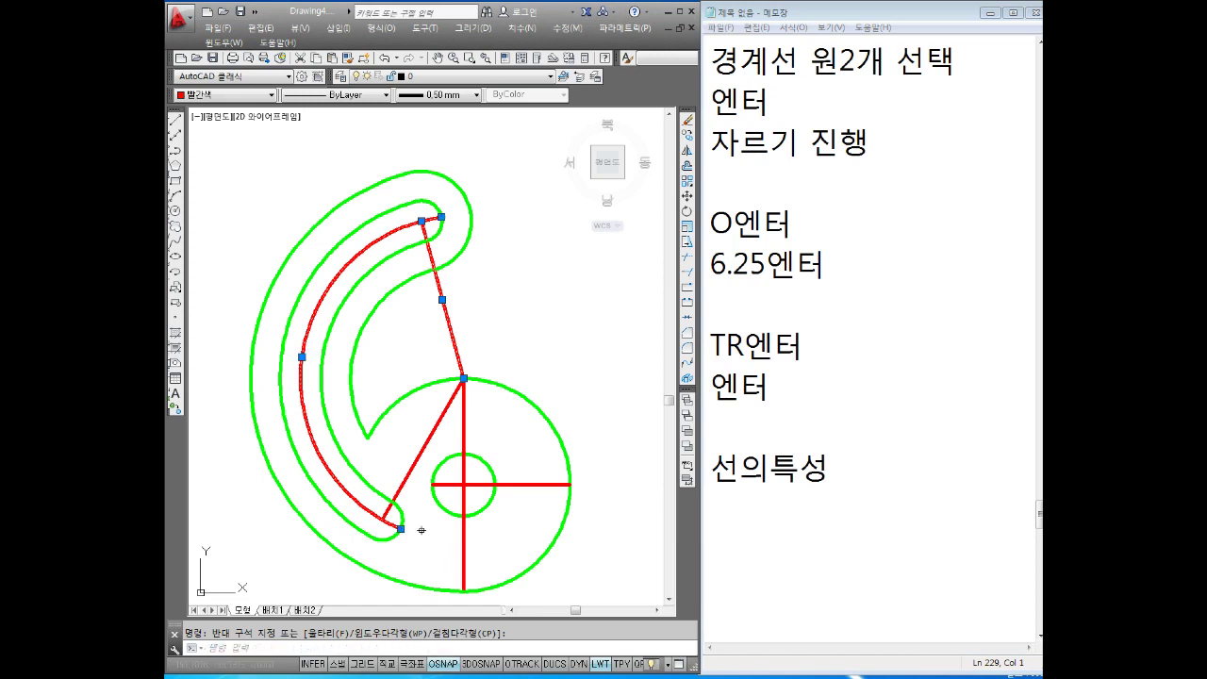
{"action": "left_click", "coordinate": [490, 483]}
{"action": "left_click", "coordinate": [464, 547]}
{"action": "left_click", "coordinate": [416, 462]}
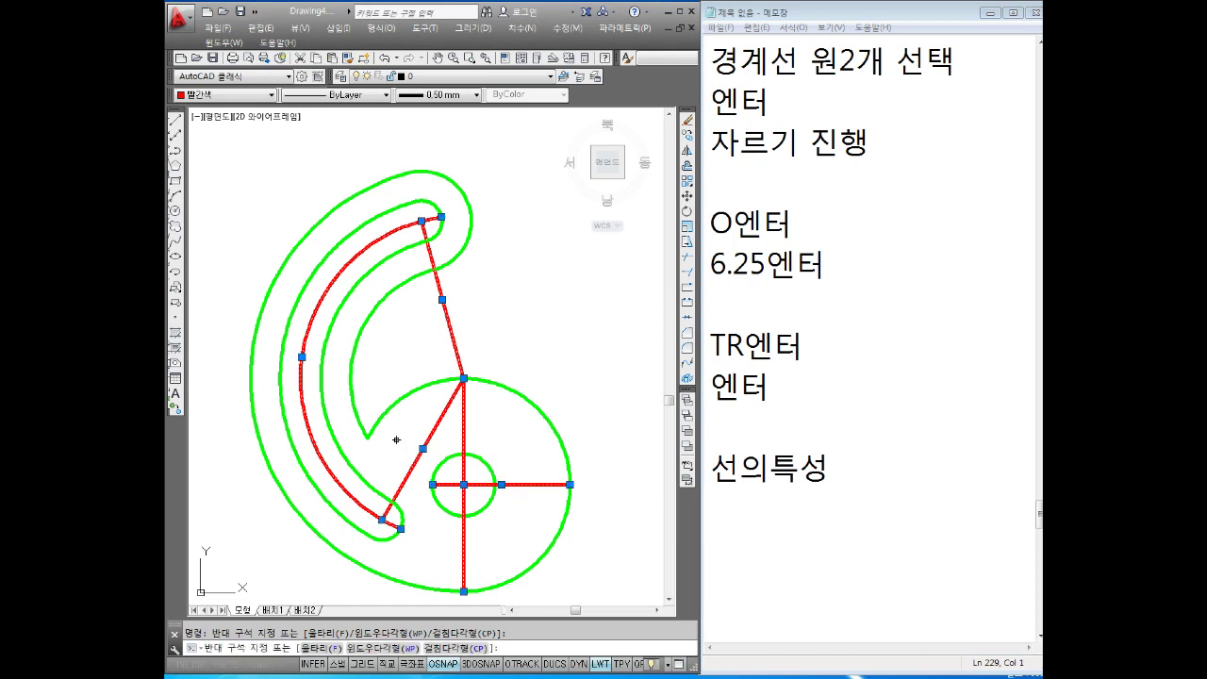
- Add the notes '선 선택' and '빨강,센터,0.25'
{"action": "left_click", "coordinate": [864, 455]}
{"action": "type", "text": "선태"}
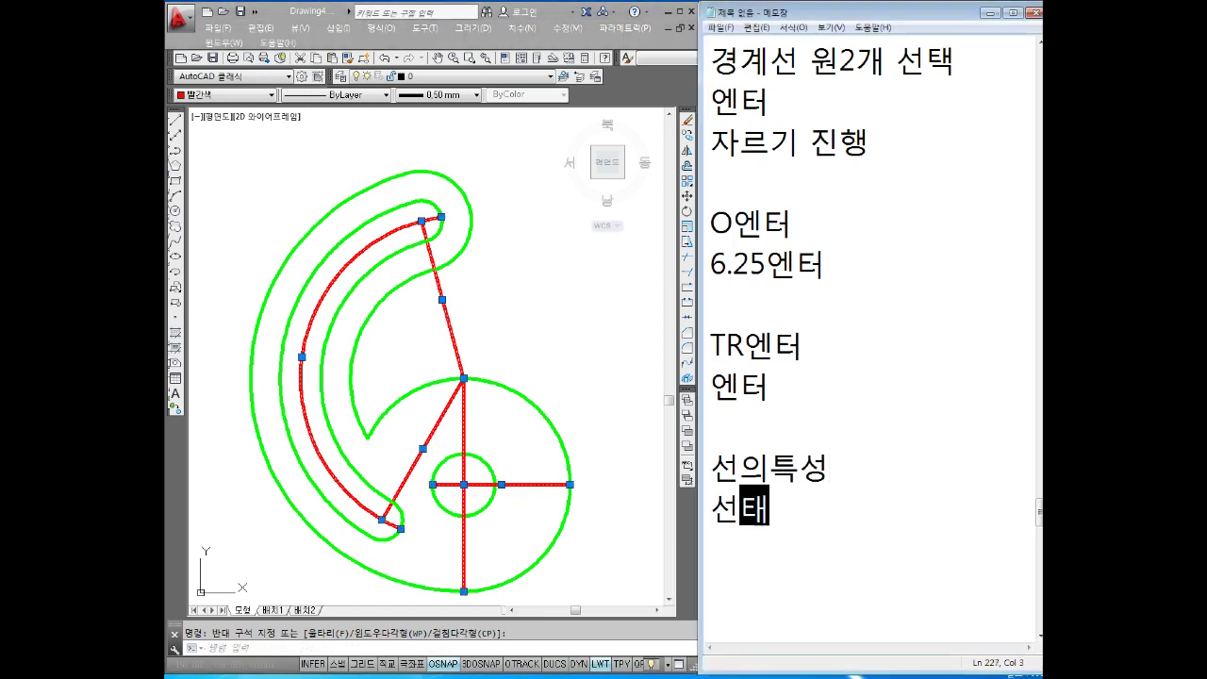
{"action": "key", "text": "BackSpace"}
{"action": "type", "text": "선택"}
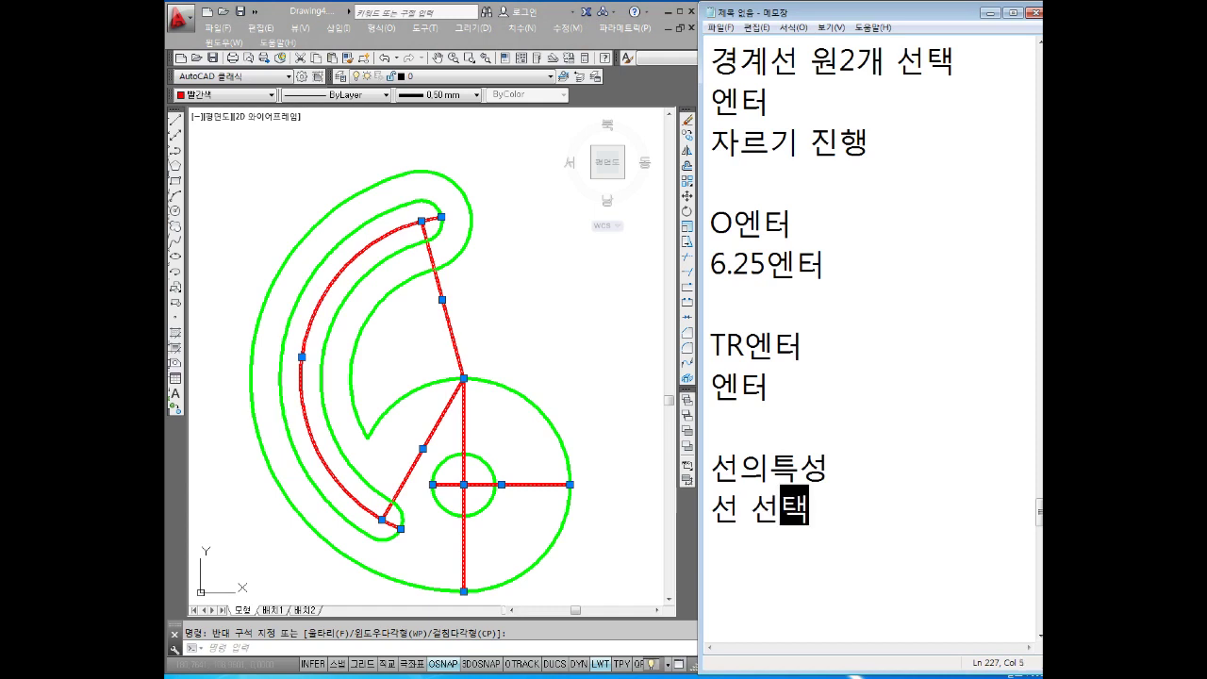
{"action": "key", "text": "Return"}
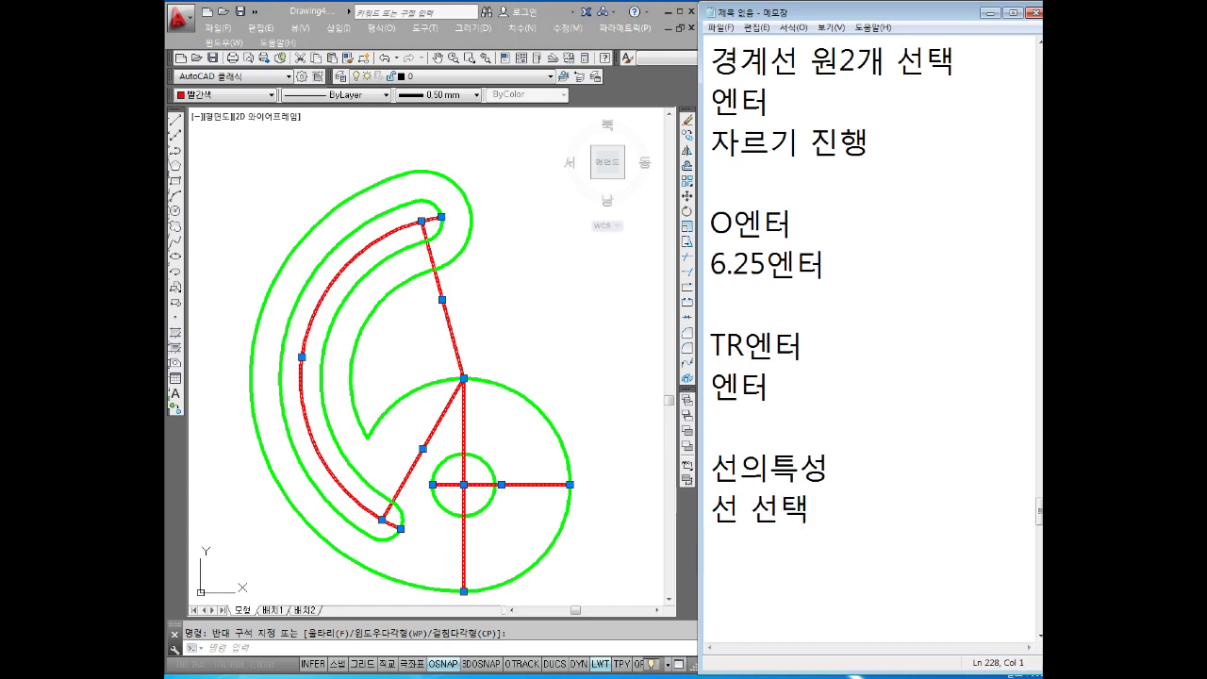
{"action": "type", "text": "세ㄴ터"}
{"action": "key", "text": "BackSpace"}
{"action": "key", "text": "BackSpace"}
{"action": "type", "text": "빼빨강,세"}
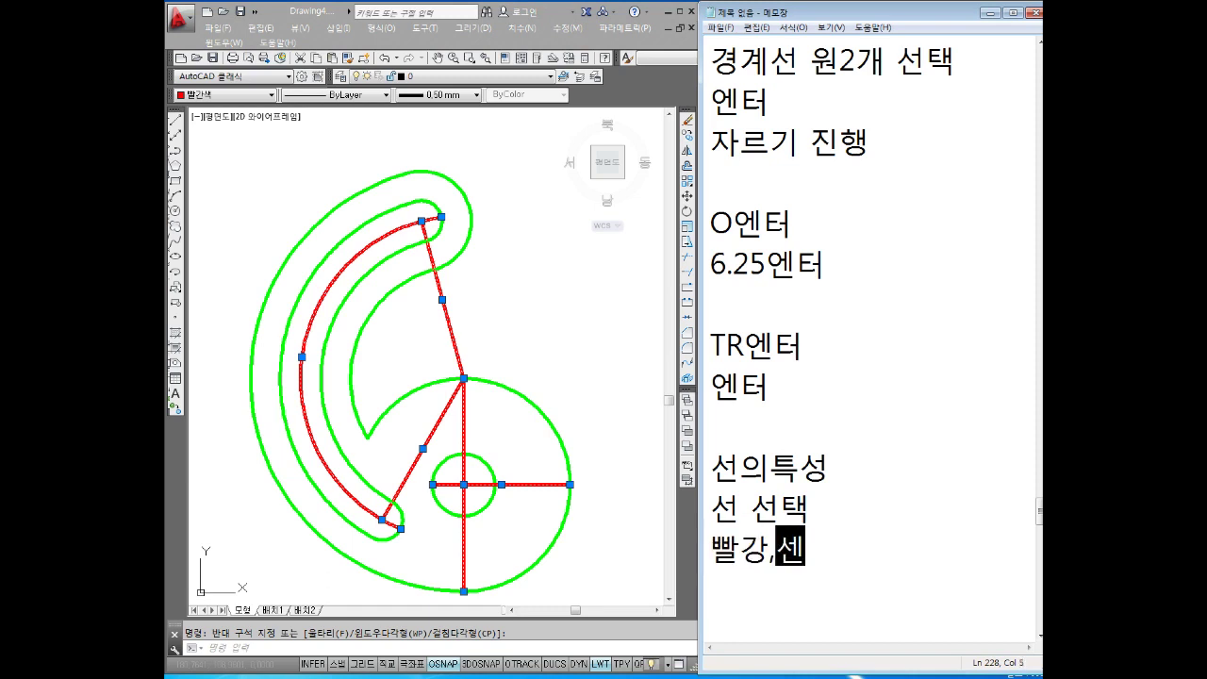
{"action": "type", "text": "ㄴ터,"}
{"action": "type", "text": "0.25"}
{"action": "key", "text": "Return"}
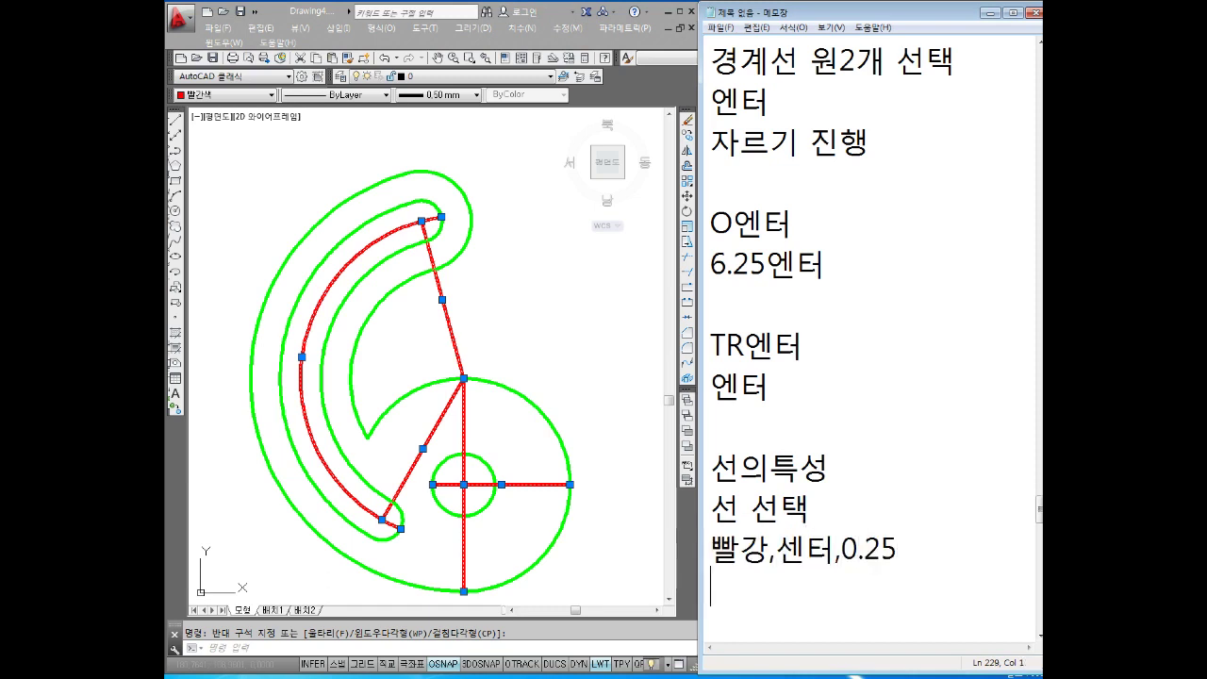
- Give the selected red lines the CENTER linetype and 0.25 lineweight
{"action": "left_click", "coordinate": [631, 348]}
{"action": "left_click", "coordinate": [339, 94]}
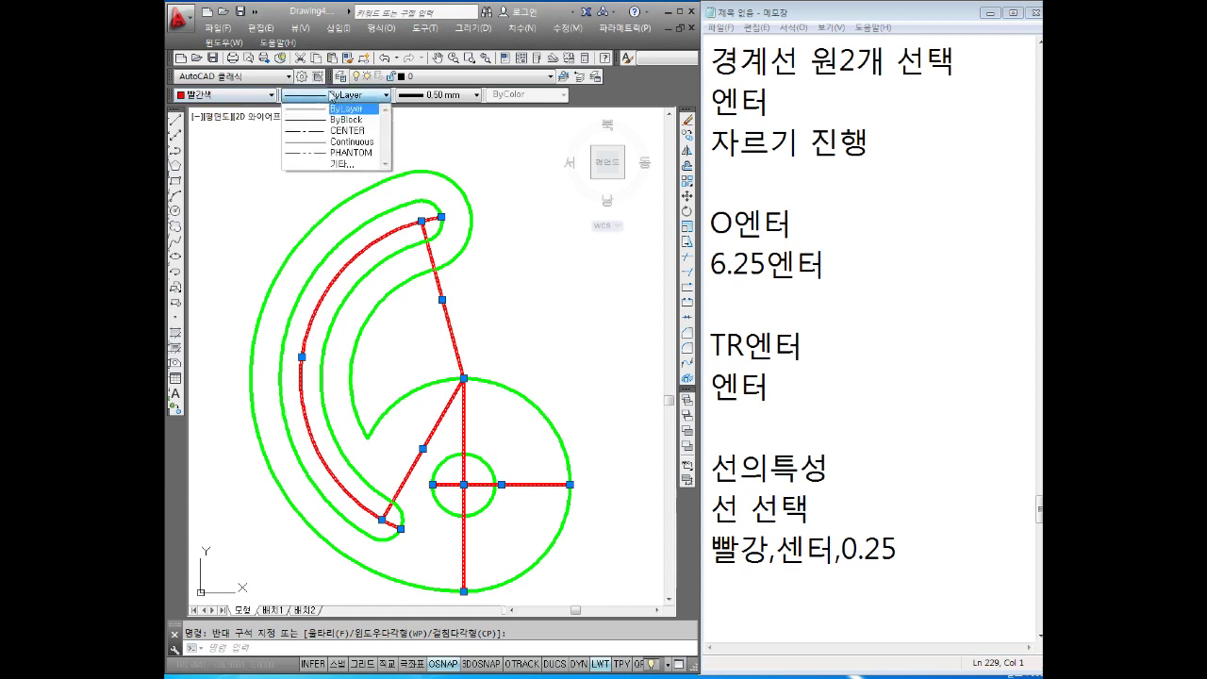
{"action": "left_click", "coordinate": [348, 130]}
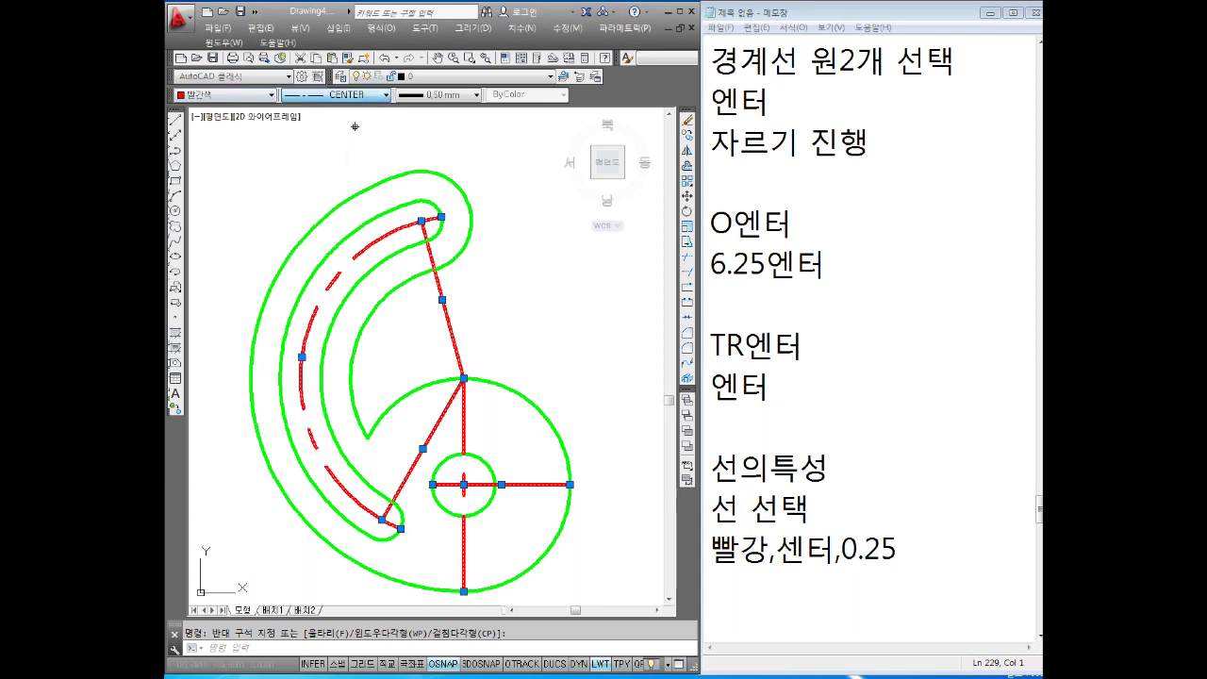
{"action": "left_click", "coordinate": [439, 95]}
{"action": "left_click", "coordinate": [443, 253]}
{"action": "key", "text": "Escape"}
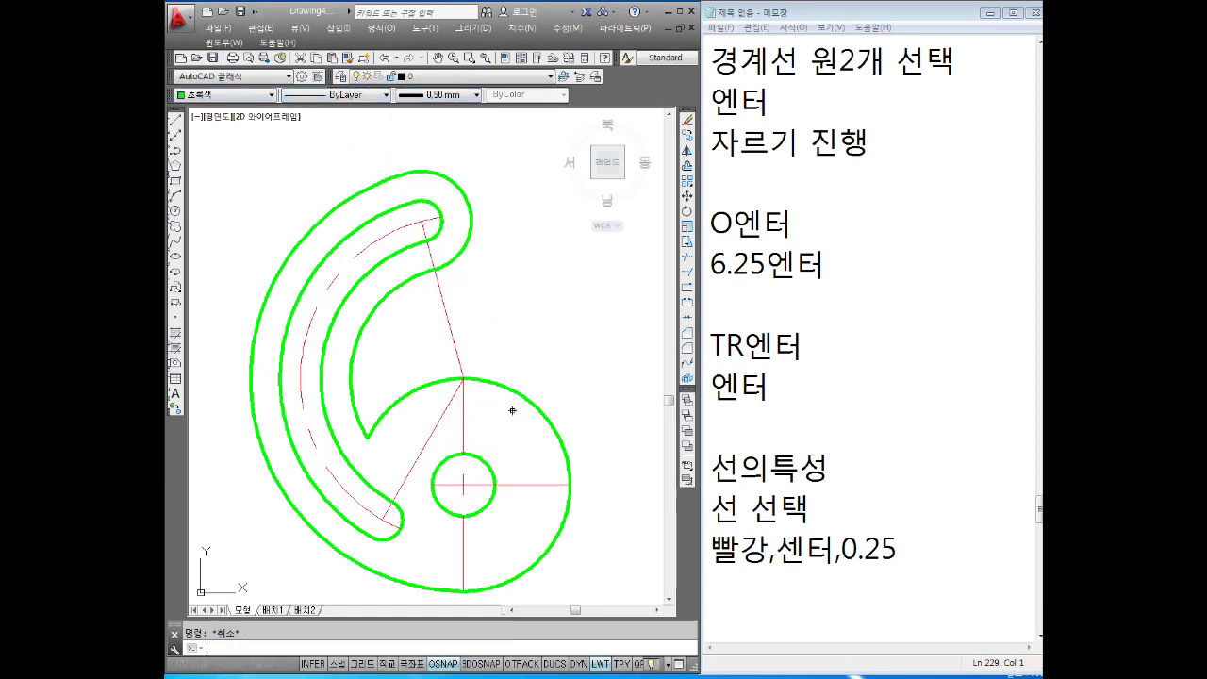
{"action": "middle_click_drag", "start_coordinate": [485, 420], "coordinate": [483, 393]}
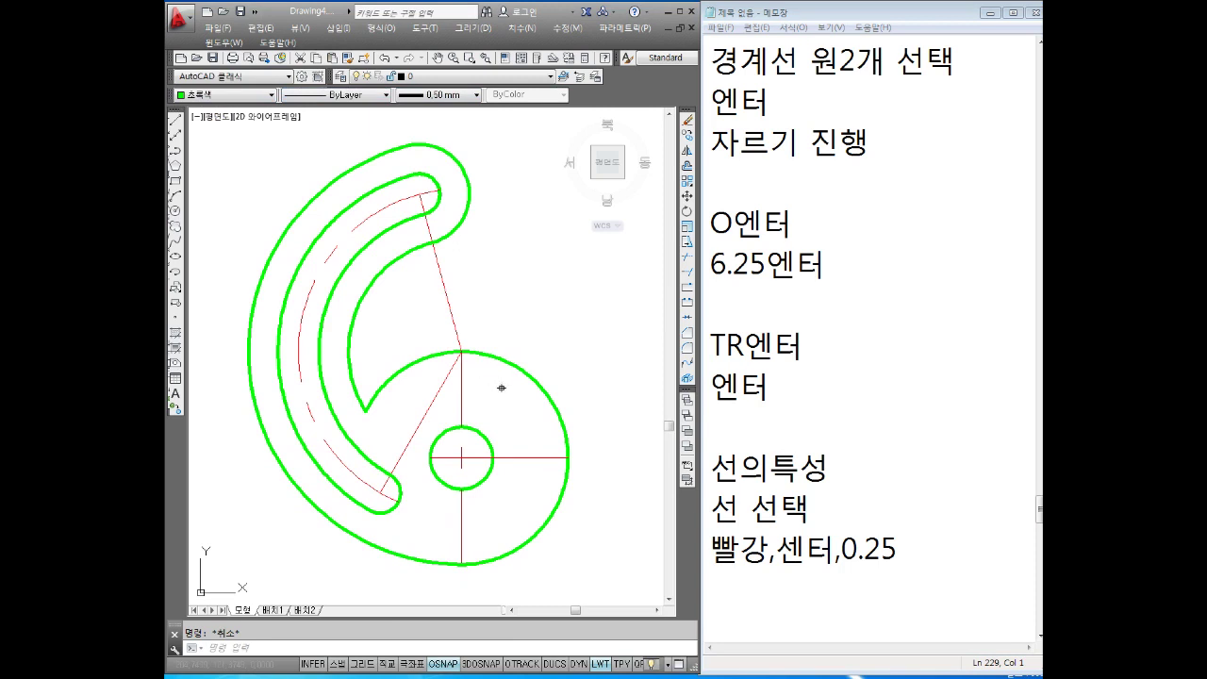
- Add the note 'EX : 연장하기' below the existing notes
{"action": "left_click", "coordinate": [910, 562]}
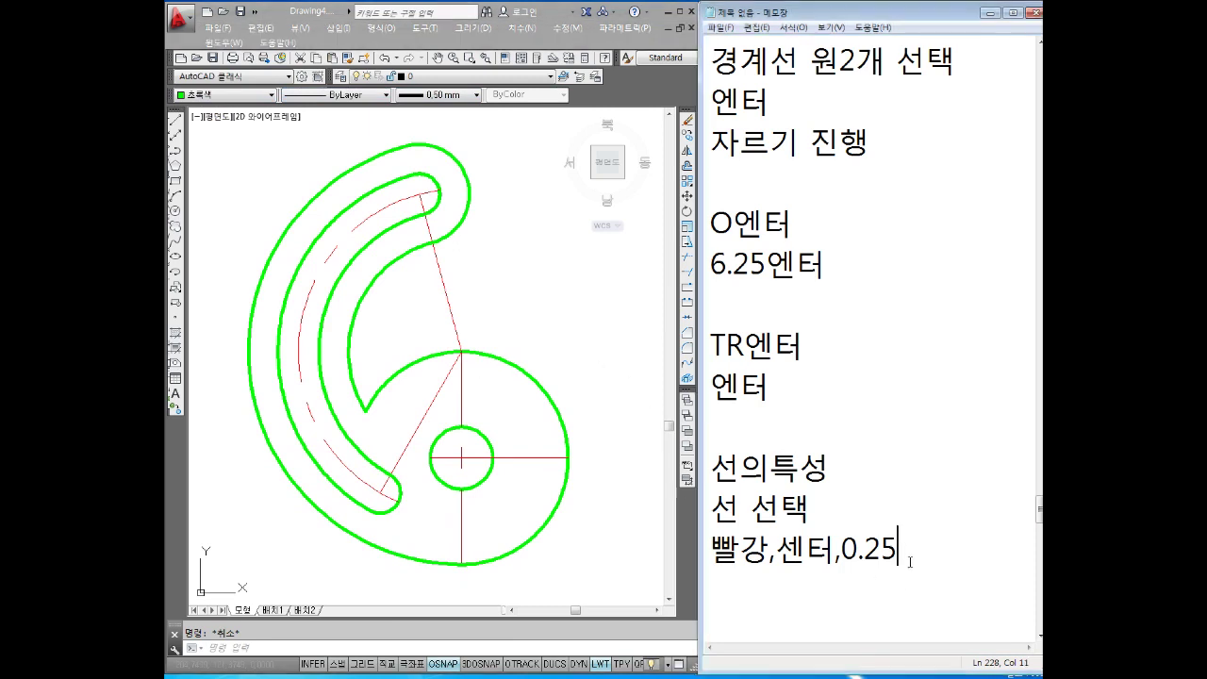
{"action": "key", "text": "Return"}
{"action": "key", "text": "Return"}
{"action": "key", "text": "Return"}
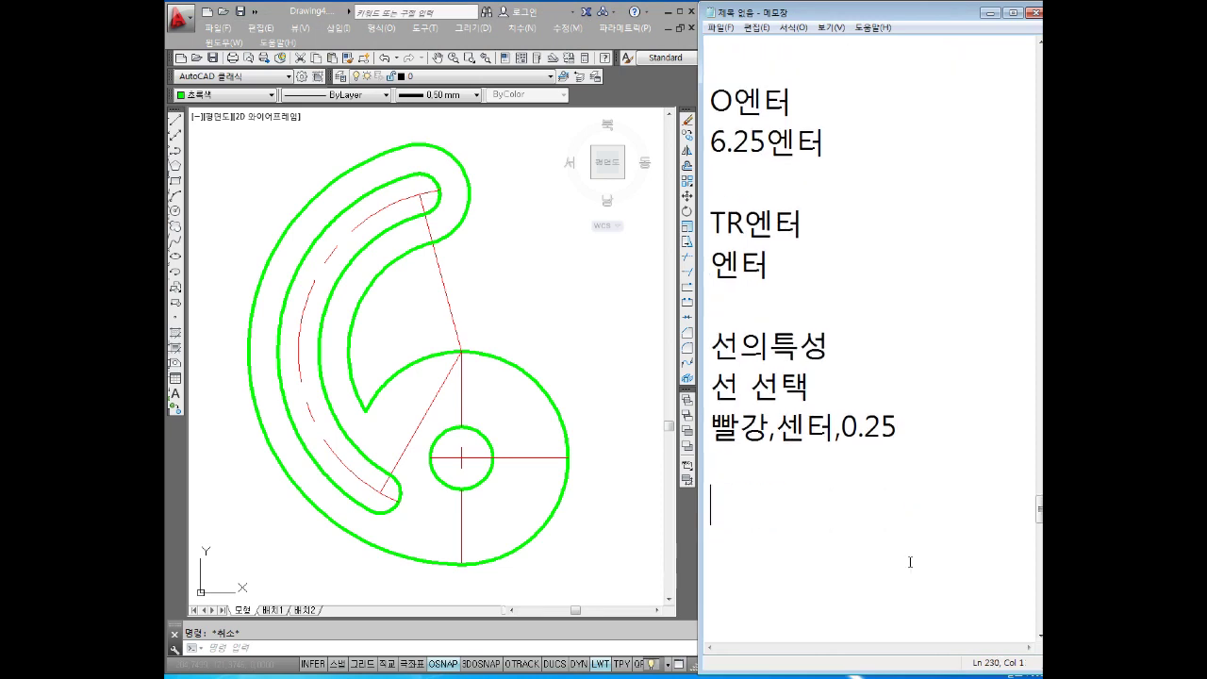
{"action": "type", "text": "EX"}
{"action": "type", "text": " 여ㄴ자ㅇㅎ"}
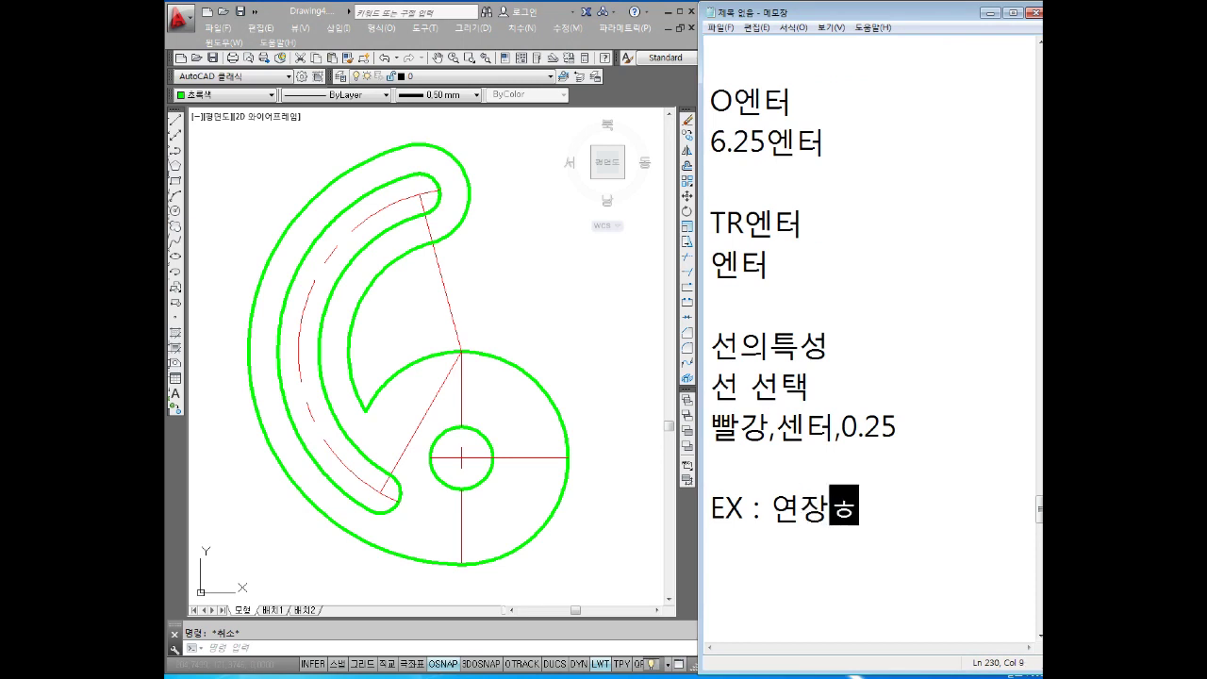
{"action": "type", "text": "ㅣㄱ"}
{"action": "key", "text": "BackSpace"}
{"action": "key", "text": "BackSpace"}
{"action": "type", "text": "ㅏㄱㅣ"}
{"action": "key", "text": "Return"}
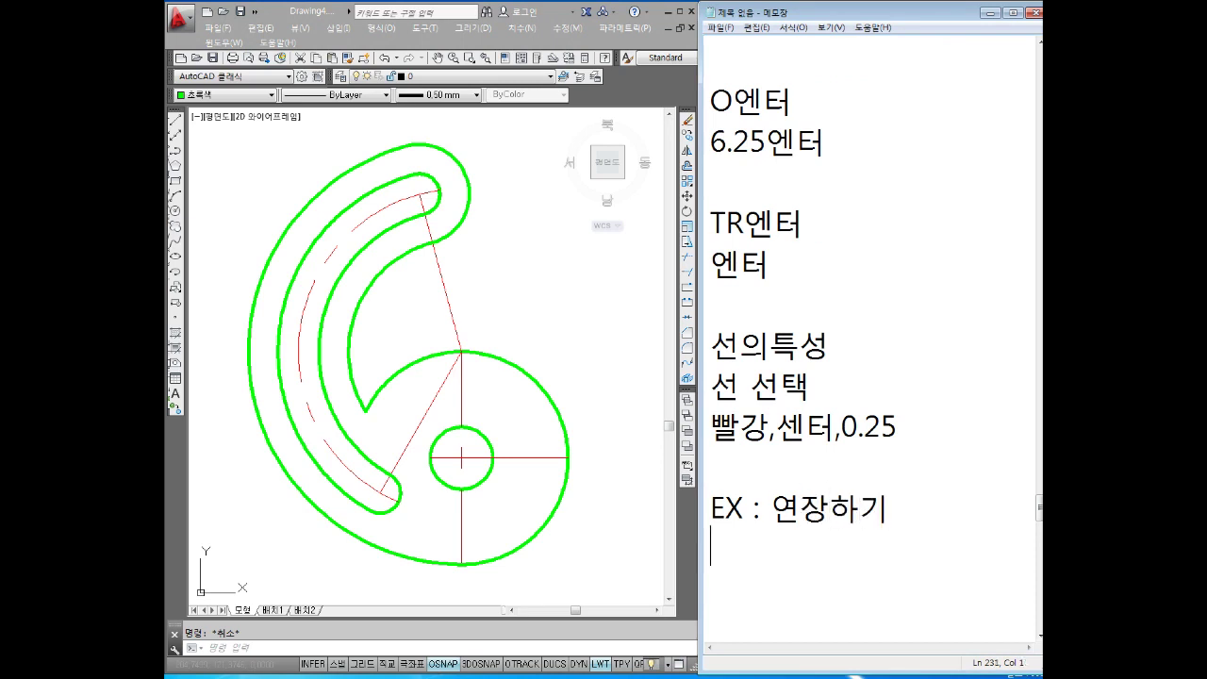
- Add the note 'LEN : 일정한 간격 선늘리기'
{"action": "type", "text": "ㄴ"}
{"action": "key", "text": "BackSpace"}
{"action": "type", "text": "LEN"}
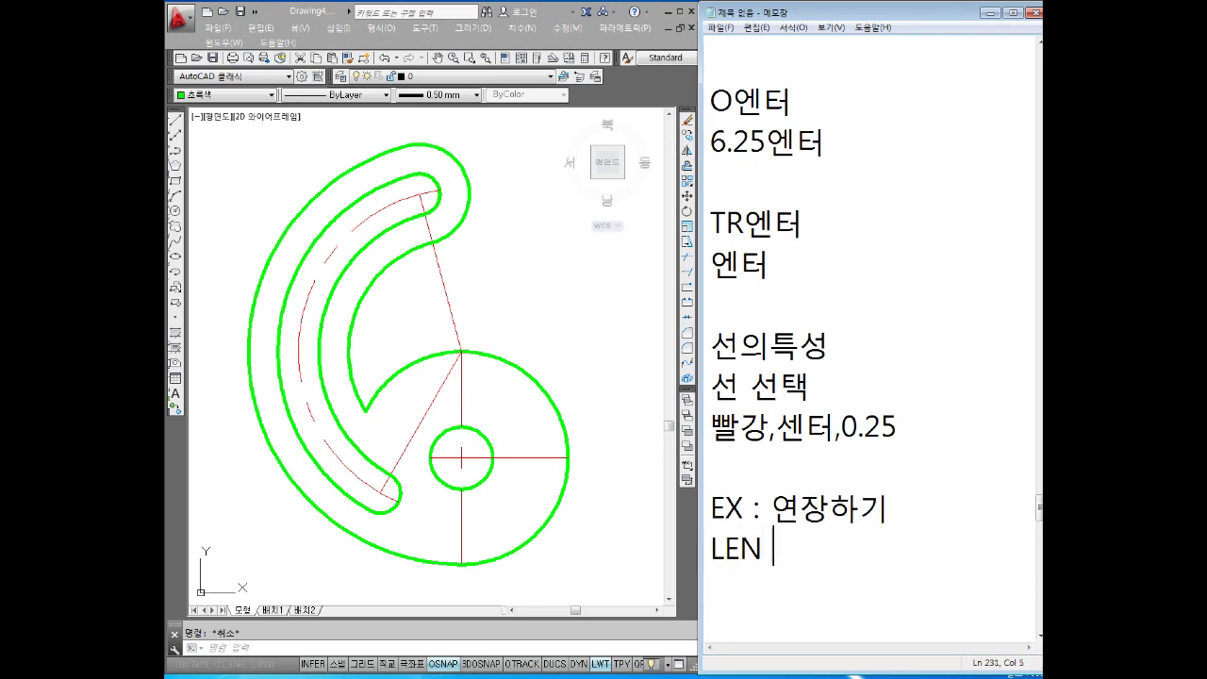
{"action": "type", "text": "일정하"}
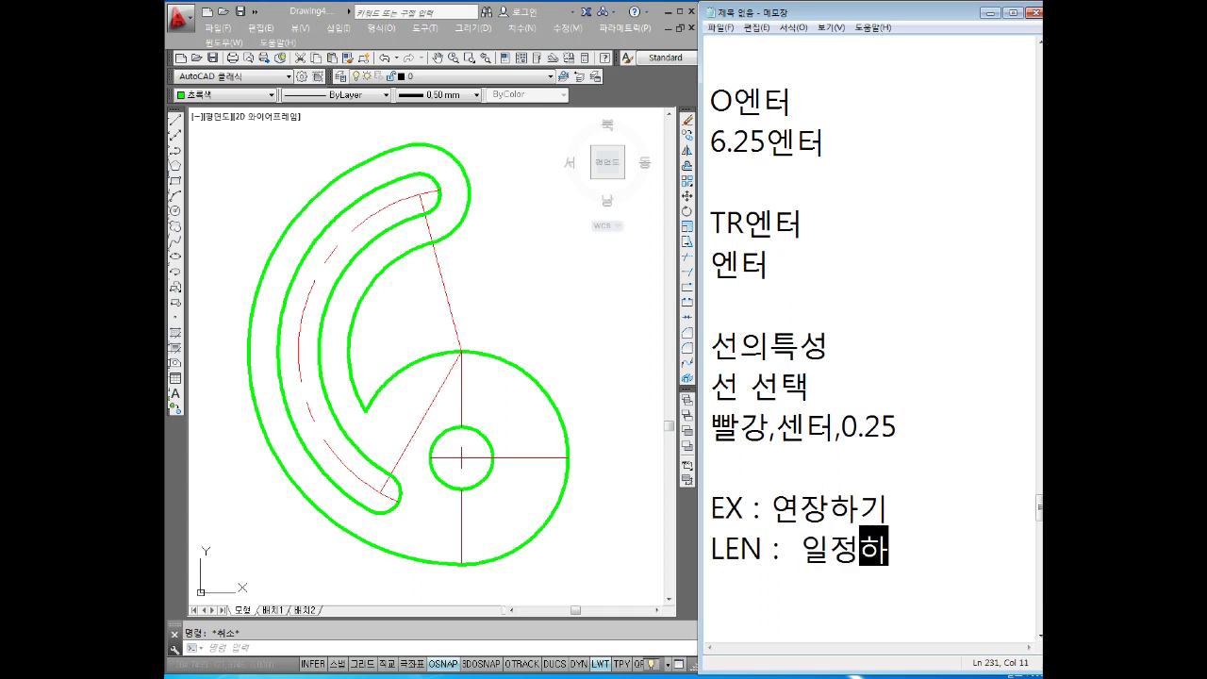
{"action": "type", "text": "ㄴ 서"}
{"action": "key", "text": "BackSpace"}
{"action": "key", "text": "BackSpace"}
{"action": "type", "text": "간ㄱ"}
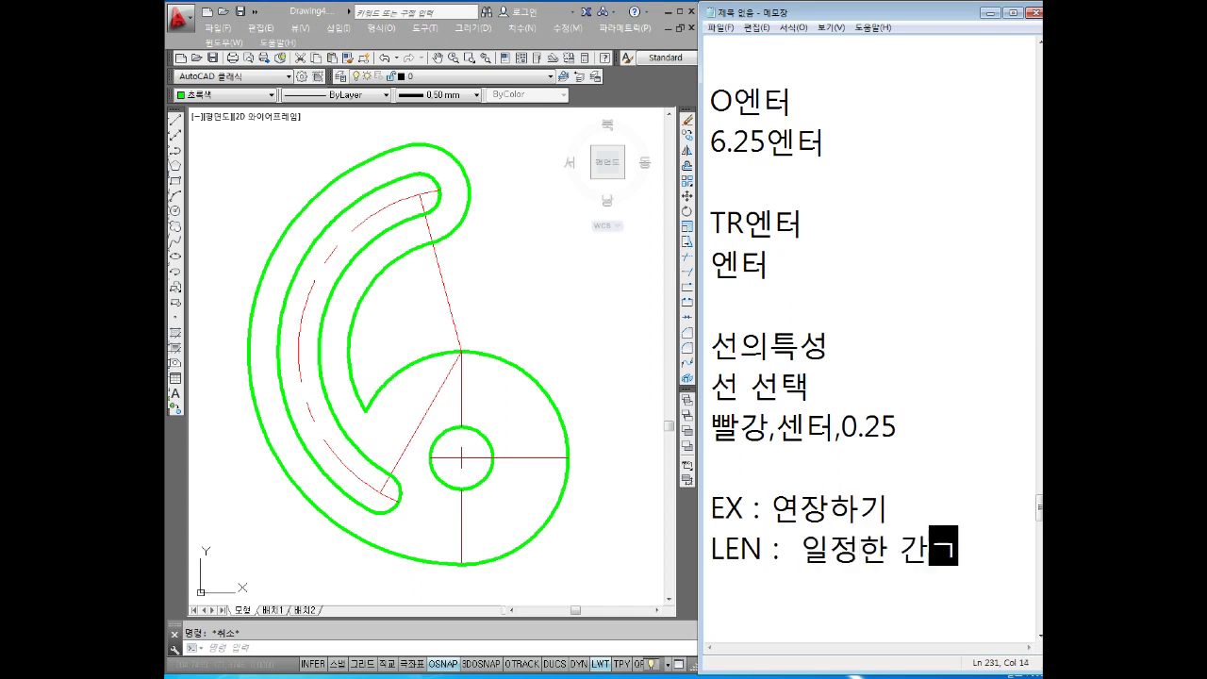
{"action": "type", "text": "ㅕㄴ"}
{"action": "key", "text": "BackSpace"}
{"action": "type", "text": "ㄱ"}
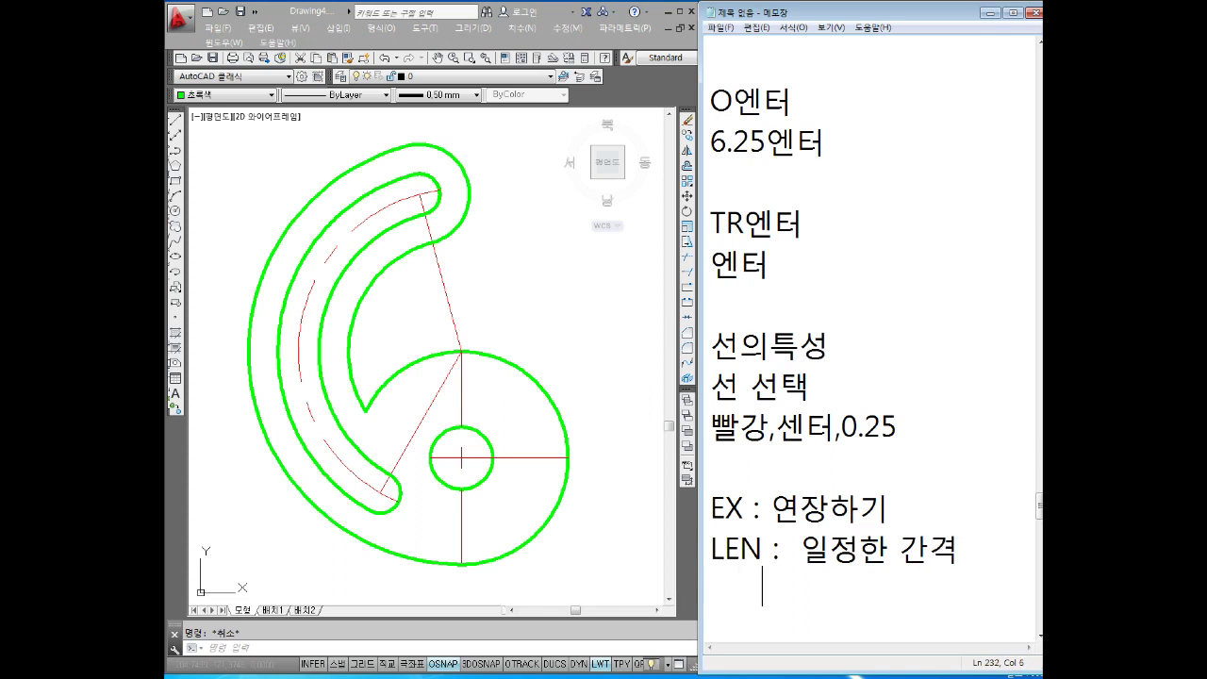
{"action": "type", "text": "    ㅅㅓㄴㄴㅡㄹㄹㅣㄱ"}
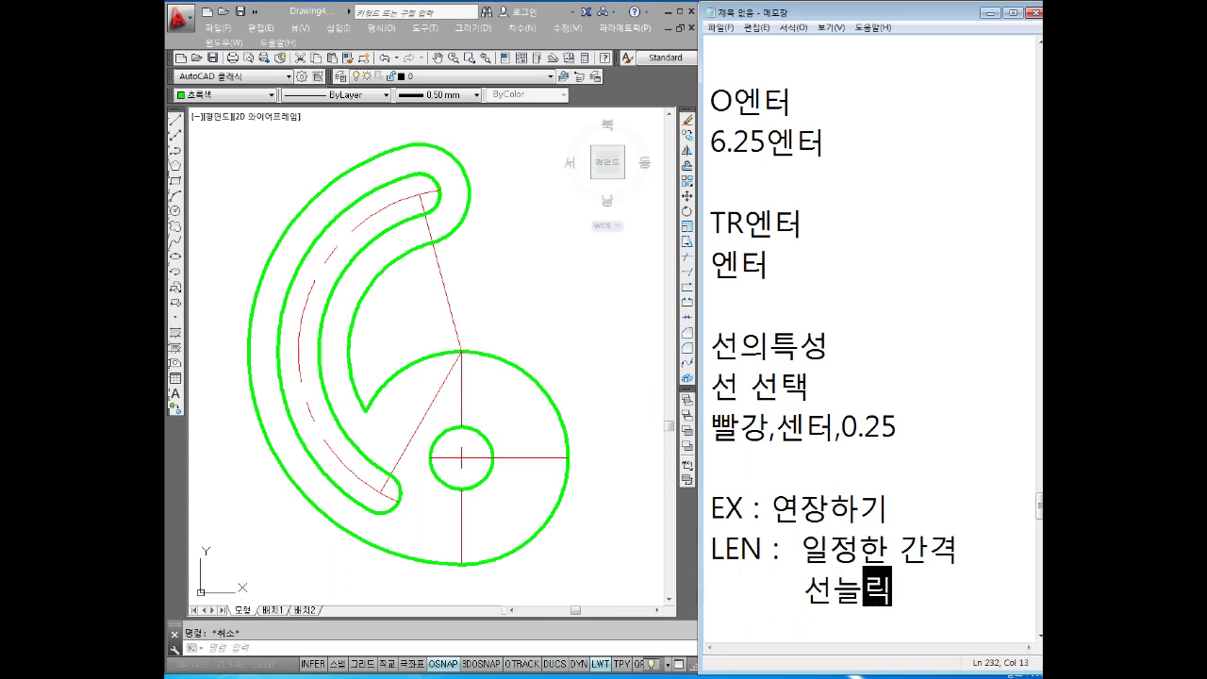
{"action": "type", "text": "ㅣ"}
{"action": "key", "text": "Return"}
{"action": "key", "text": "Return"}
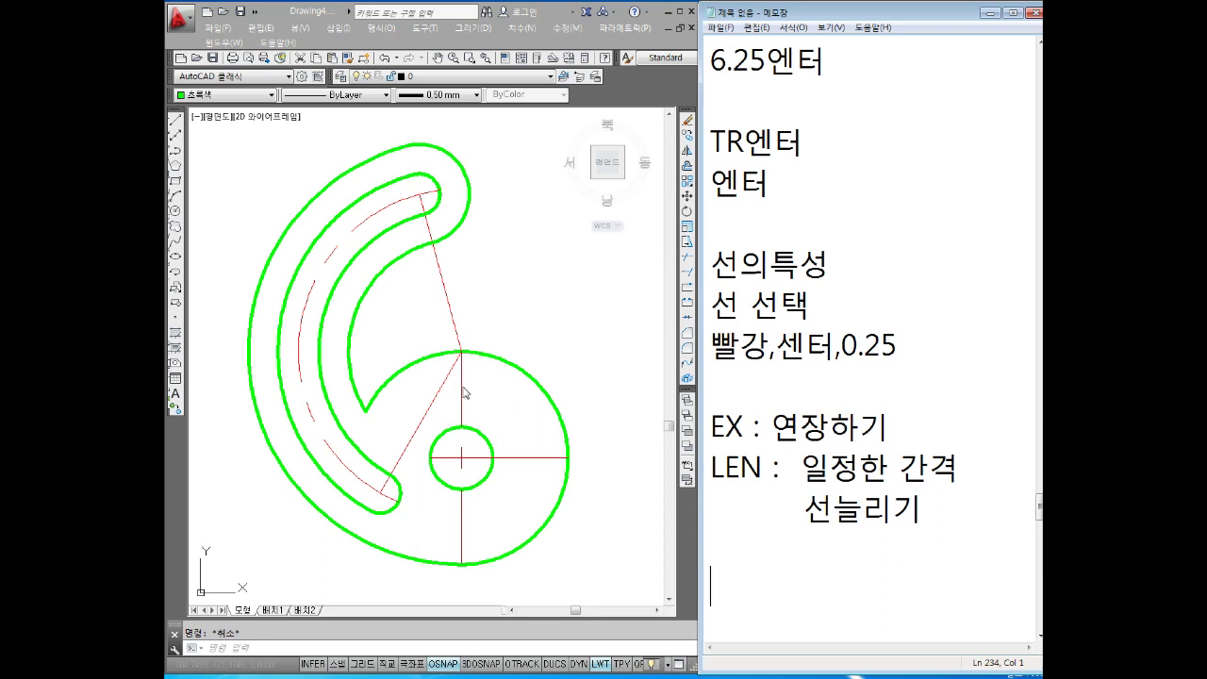
- Set the slot's outer arc colour to red
{"action": "left_click", "coordinate": [400, 345]}
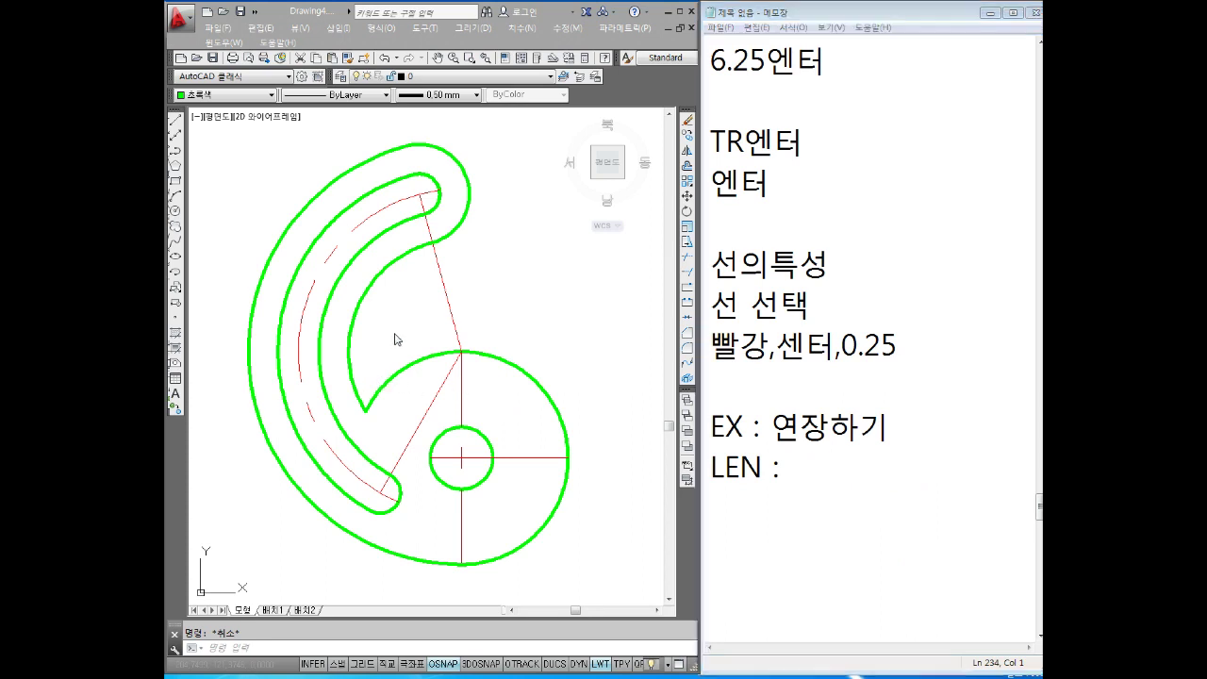
{"action": "scroll", "coordinate": [400, 358], "scroll_direction": "up", "scroll_amount": 2}
{"action": "scroll", "coordinate": [444, 396], "scroll_direction": "up", "scroll_amount": 2}
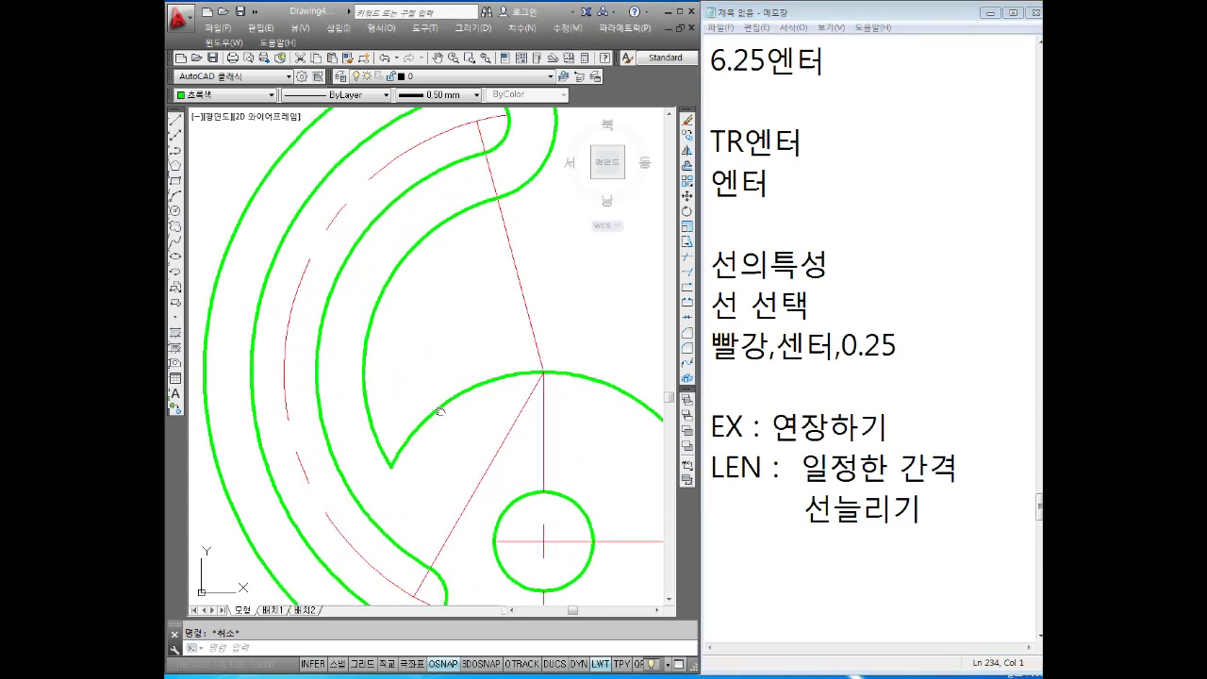
{"action": "scroll", "coordinate": [453, 405], "scroll_direction": "down", "scroll_amount": 3}
{"action": "scroll", "coordinate": [461, 414], "scroll_direction": "down", "scroll_amount": 2}
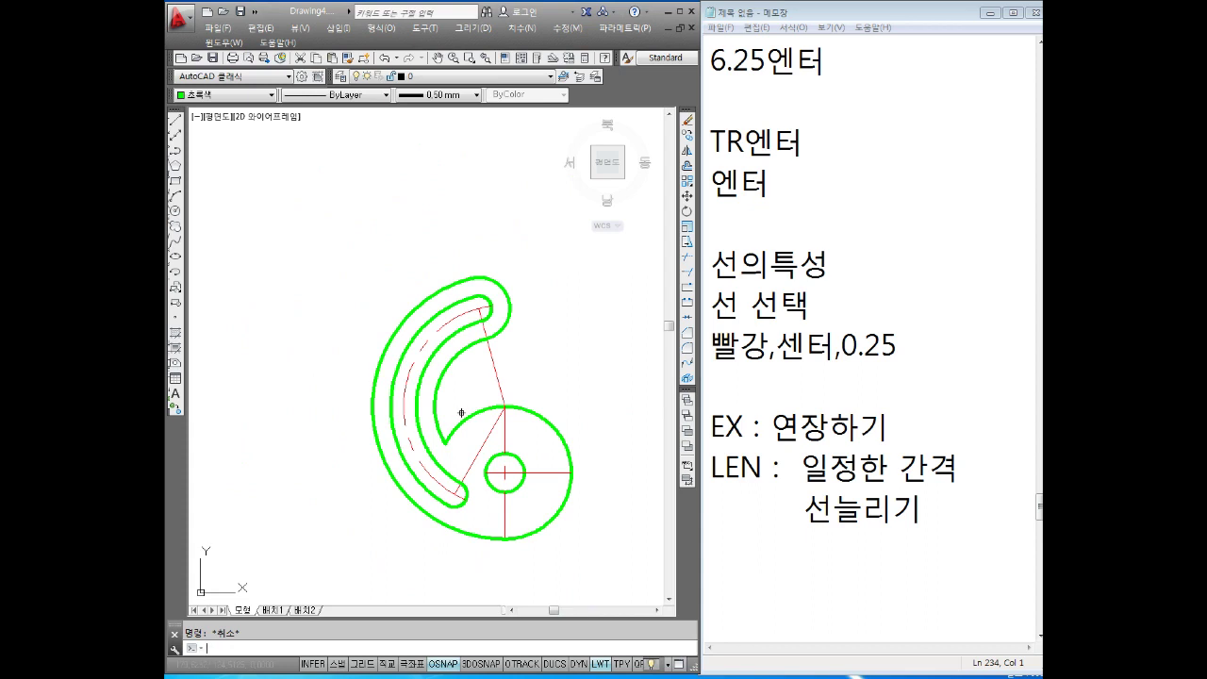
{"action": "scroll", "coordinate": [461, 413], "scroll_direction": "up", "scroll_amount": 2}
{"action": "middle_click_drag", "start_coordinate": [447, 436], "coordinate": [406, 432]}
{"action": "key", "text": "Return"}
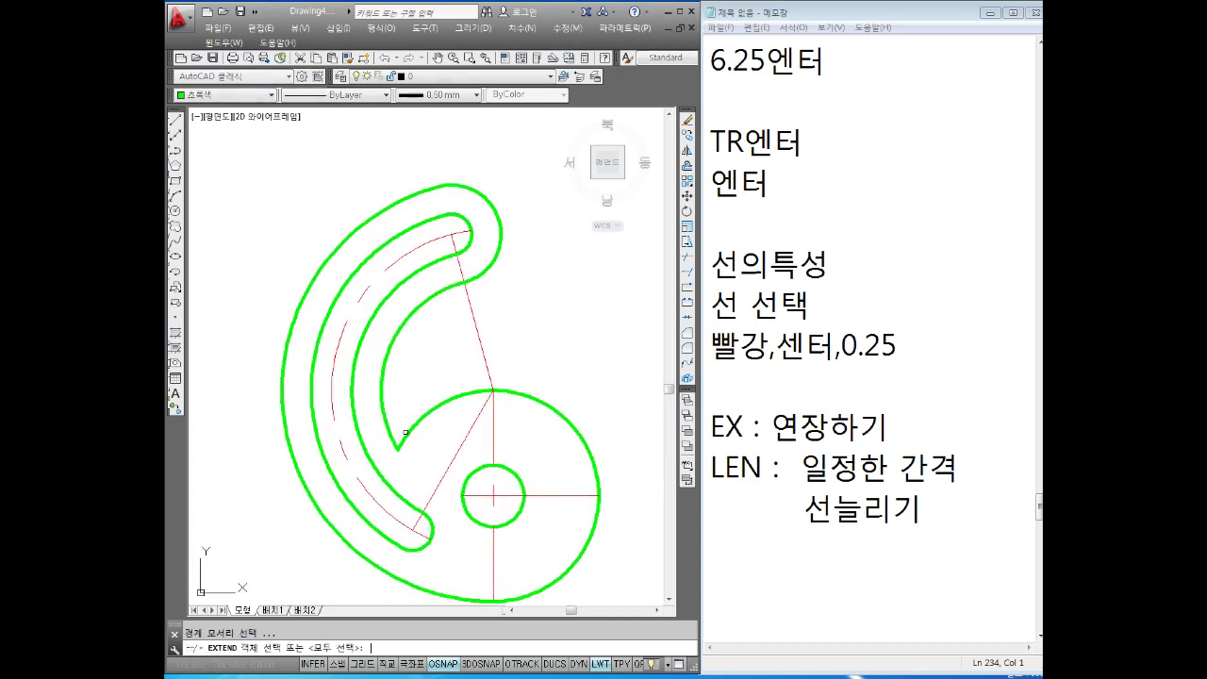
{"action": "left_click", "coordinate": [320, 335]}
{"action": "left_click", "coordinate": [302, 338]}
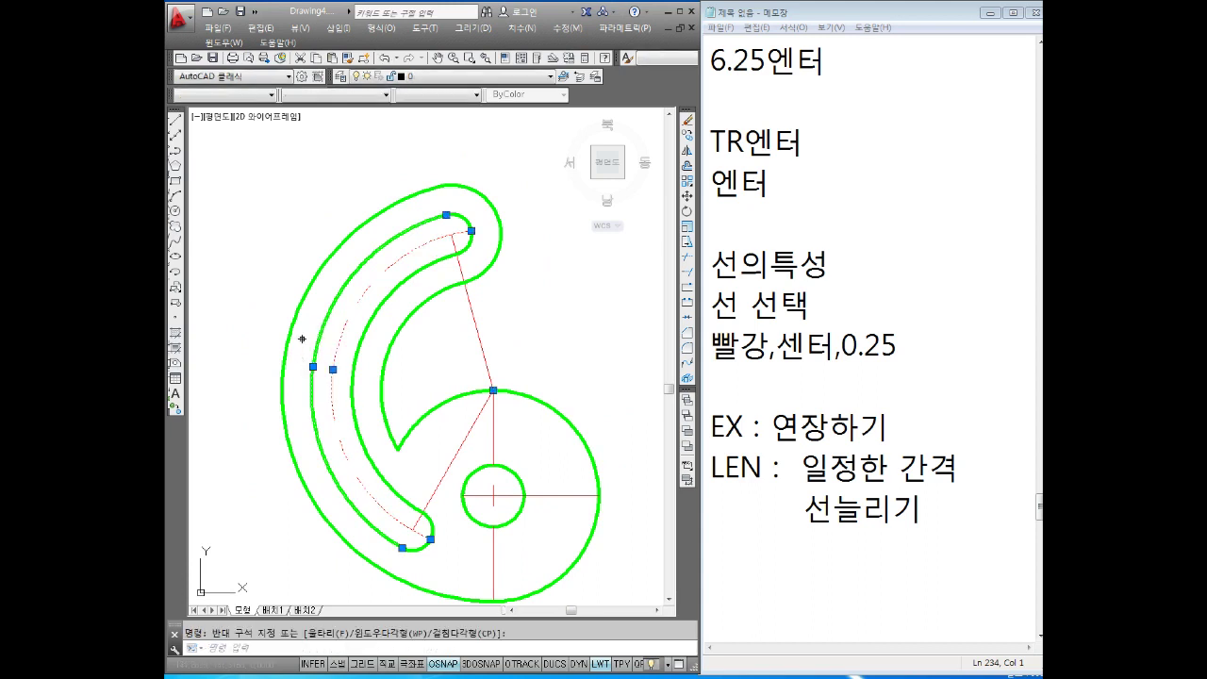
{"action": "left_click", "coordinate": [223, 95]}
{"action": "left_click", "coordinate": [217, 130]}
{"action": "key", "text": "Escape"}
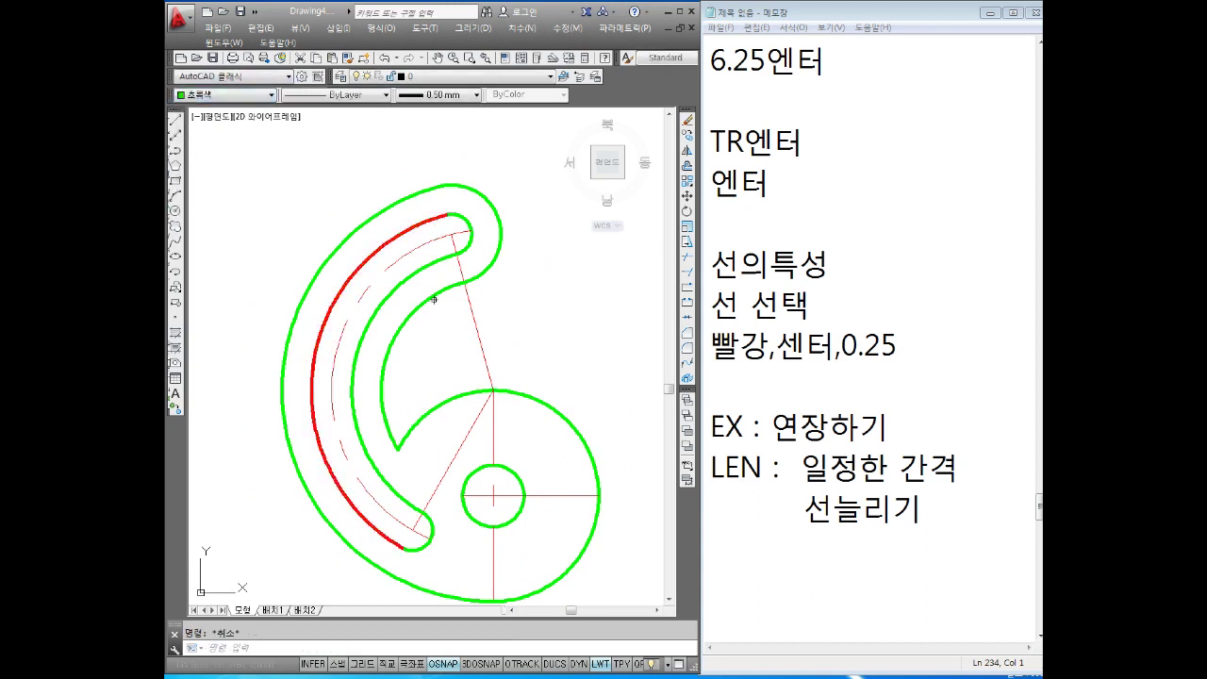
- Set both radial centre lines to blue
{"action": "middle_click_drag", "start_coordinate": [311, 283], "coordinate": [309, 276]}
{"action": "left_click", "coordinate": [320, 321]}
{"action": "left_click", "coordinate": [309, 340]}
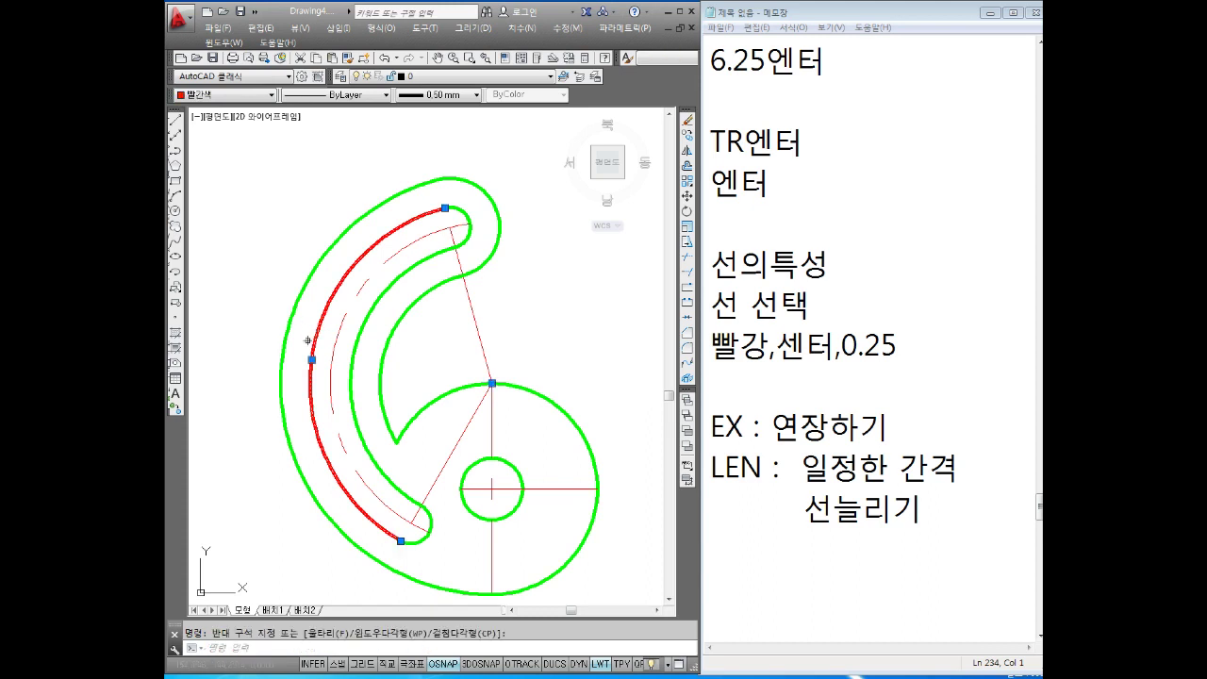
{"action": "key", "text": "Escape"}
{"action": "left_click", "coordinate": [476, 318]}
{"action": "left_click", "coordinate": [462, 434]}
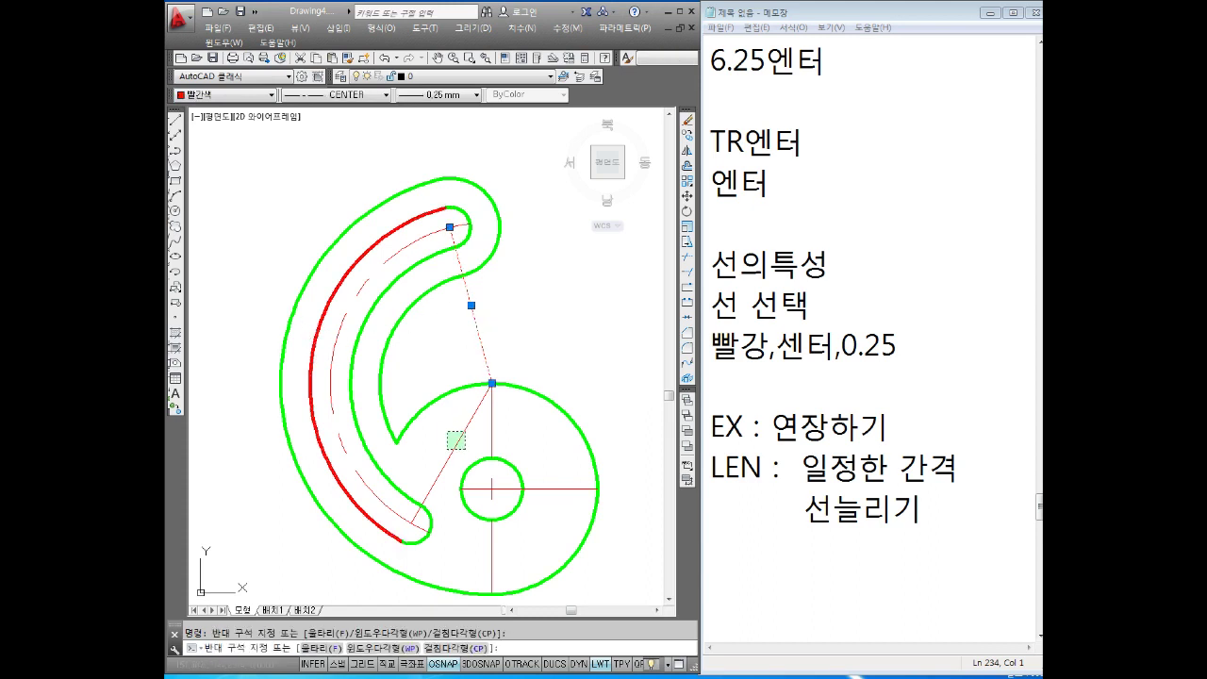
{"action": "left_click", "coordinate": [448, 449]}
{"action": "left_click", "coordinate": [226, 94]}
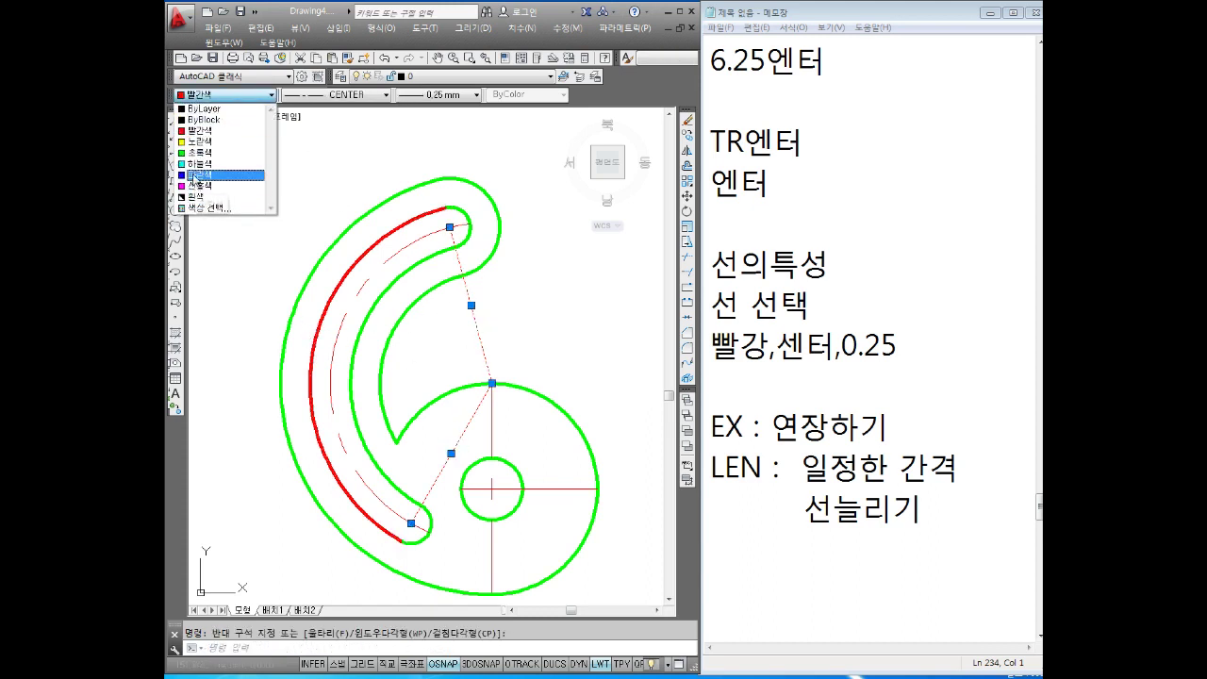
{"action": "left_click", "coordinate": [195, 176]}
{"action": "key", "text": "Escape"}
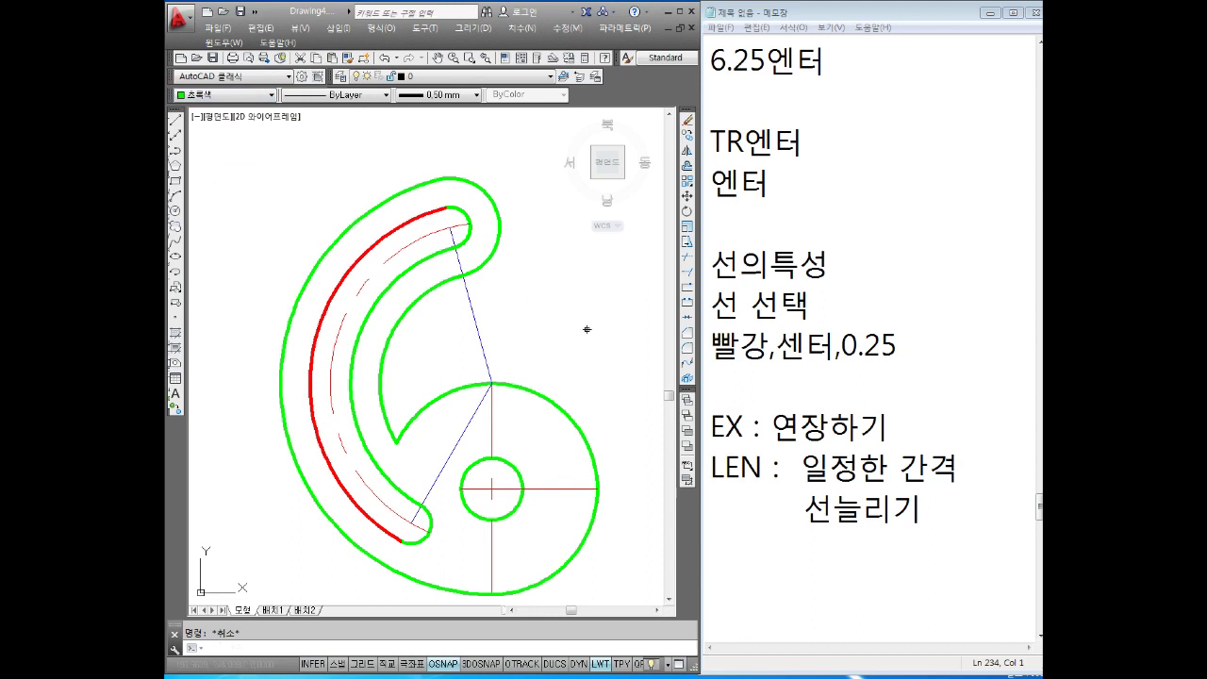
{"action": "left_click", "coordinate": [440, 648]}
- Extend both radial centre lines to the red outer arc with EXTEND
{"action": "type", "text": "Ex"}
{"action": "key", "text": "Return"}
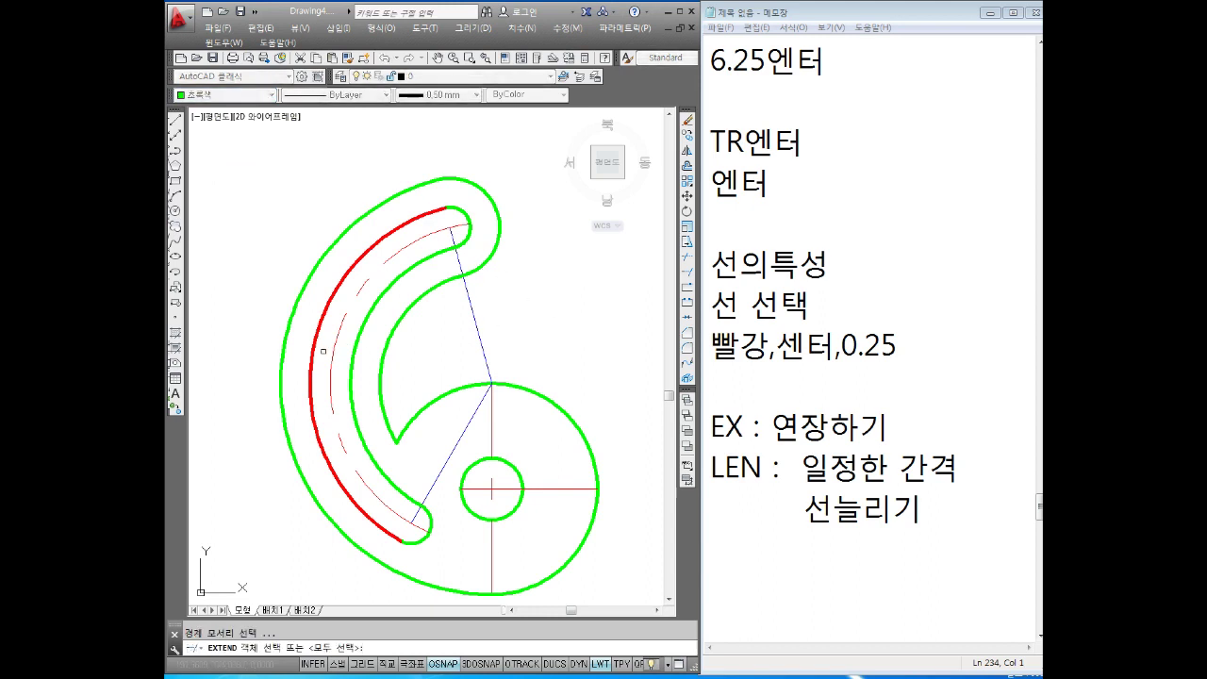
{"action": "left_click", "coordinate": [313, 351]}
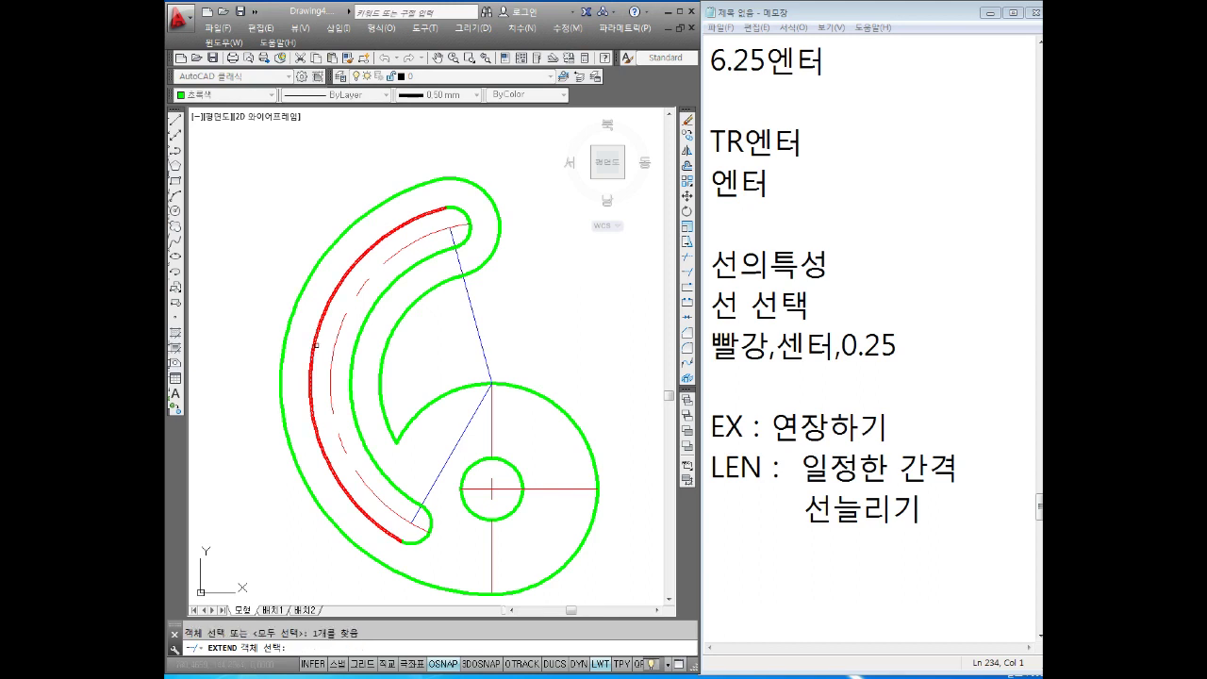
{"action": "key", "text": "Return"}
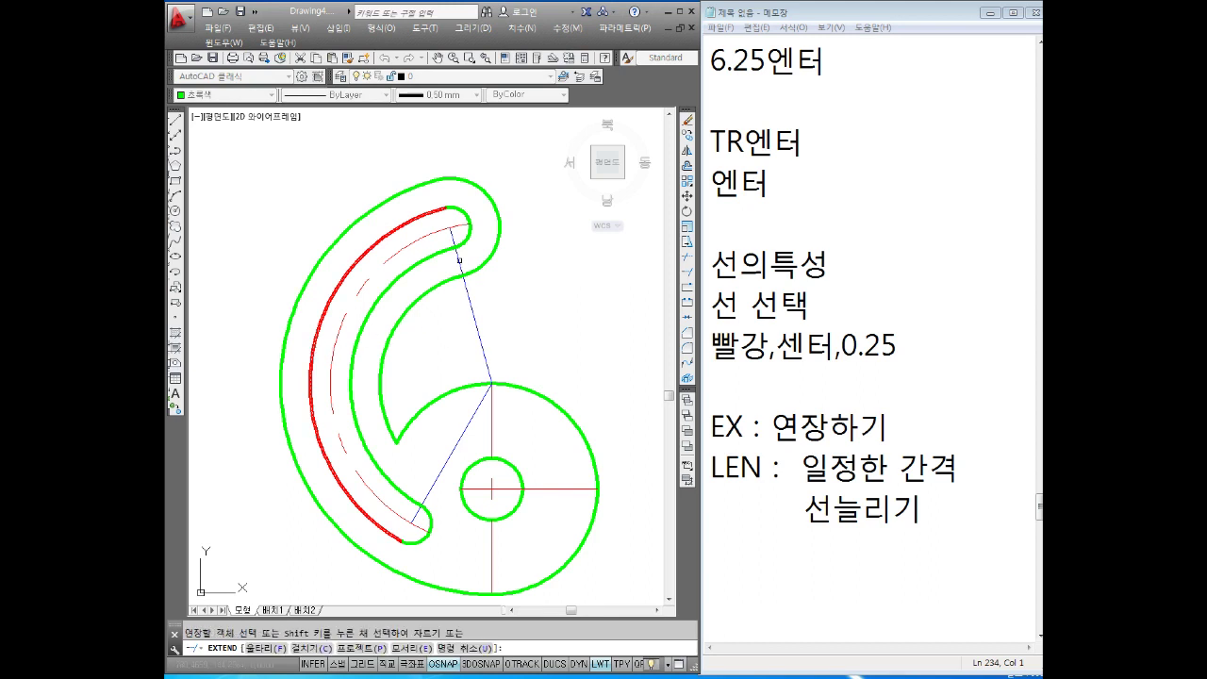
{"action": "left_click", "coordinate": [434, 484]}
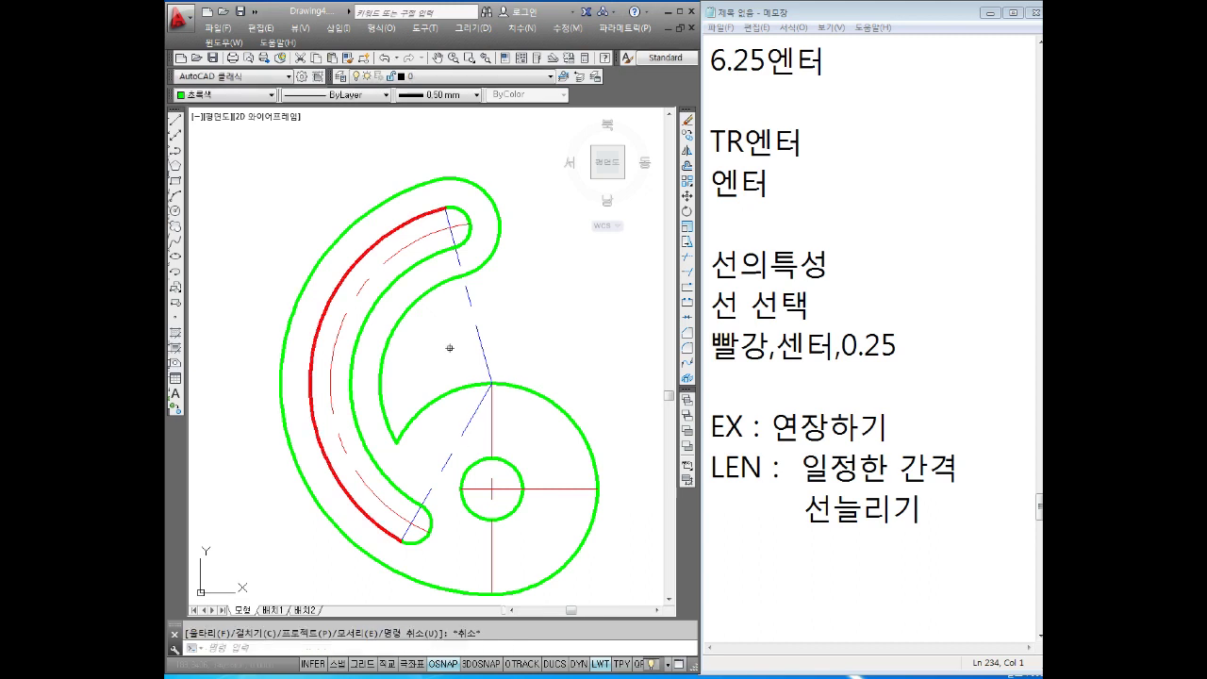
{"action": "key", "text": "Escape"}
- Return the slot's outer arc to green
{"action": "left_click", "coordinate": [337, 292]}
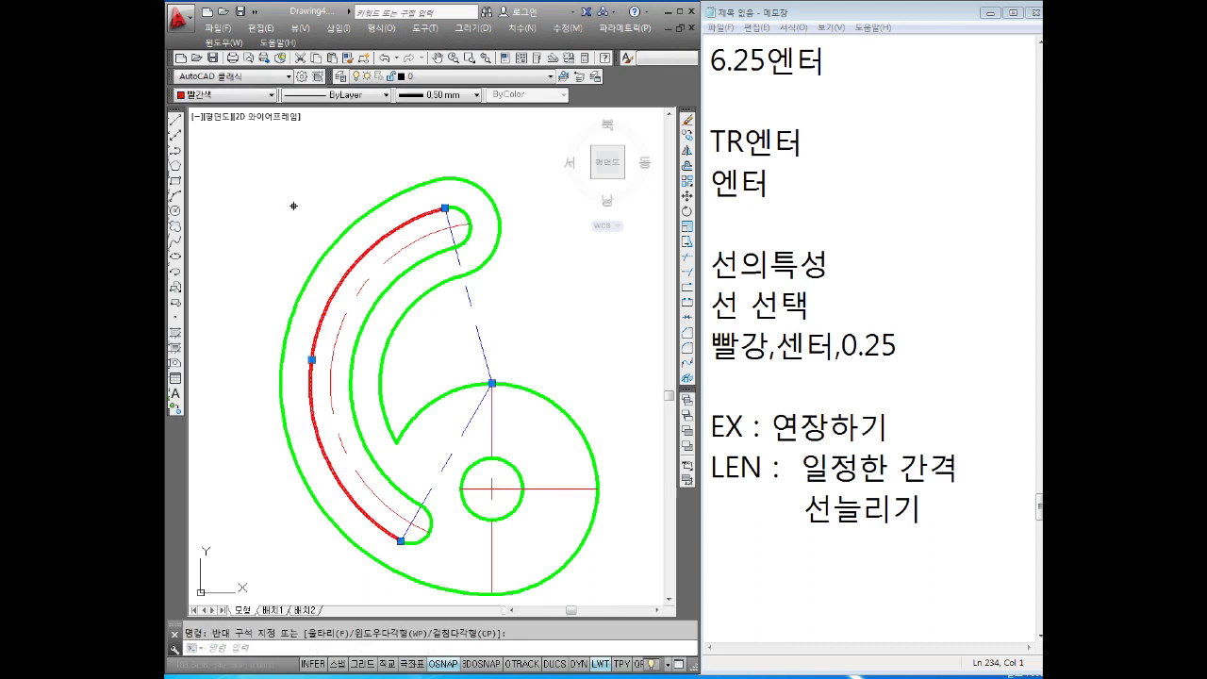
{"action": "left_click", "coordinate": [203, 95]}
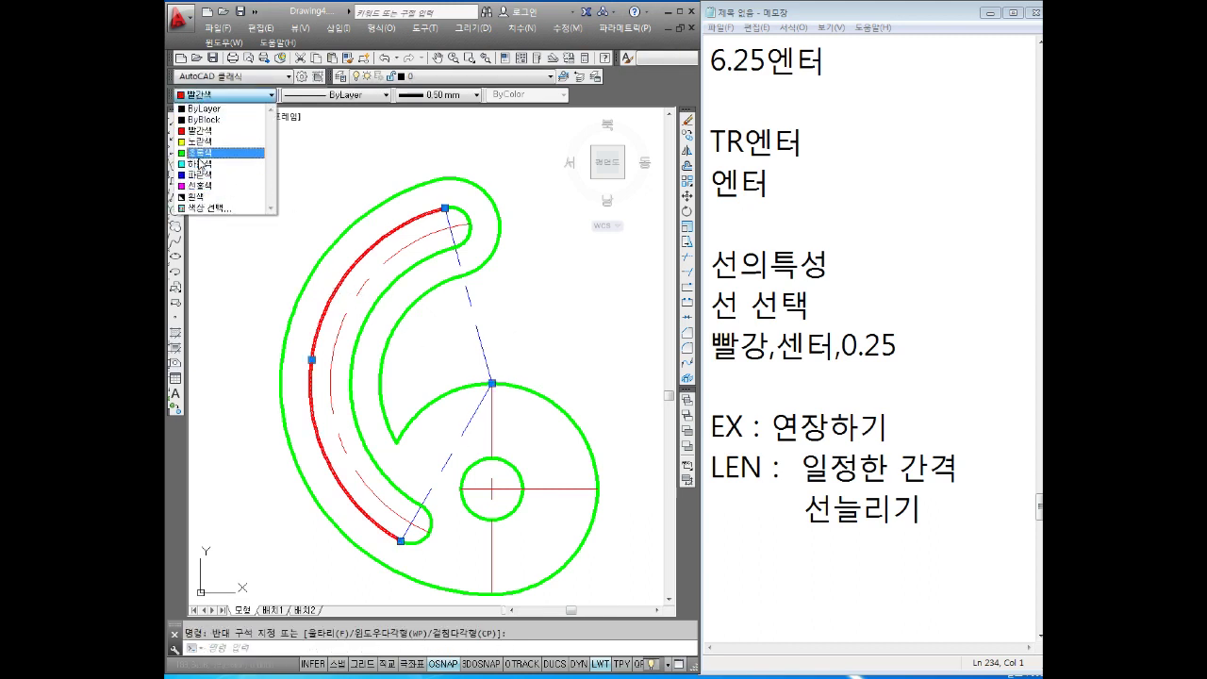
{"action": "left_click", "coordinate": [200, 152]}
{"action": "key", "text": "Escape"}
- Change both radial centre lines back to red
{"action": "left_click_drag", "start_coordinate": [566, 371], "coordinate": [438, 324]}
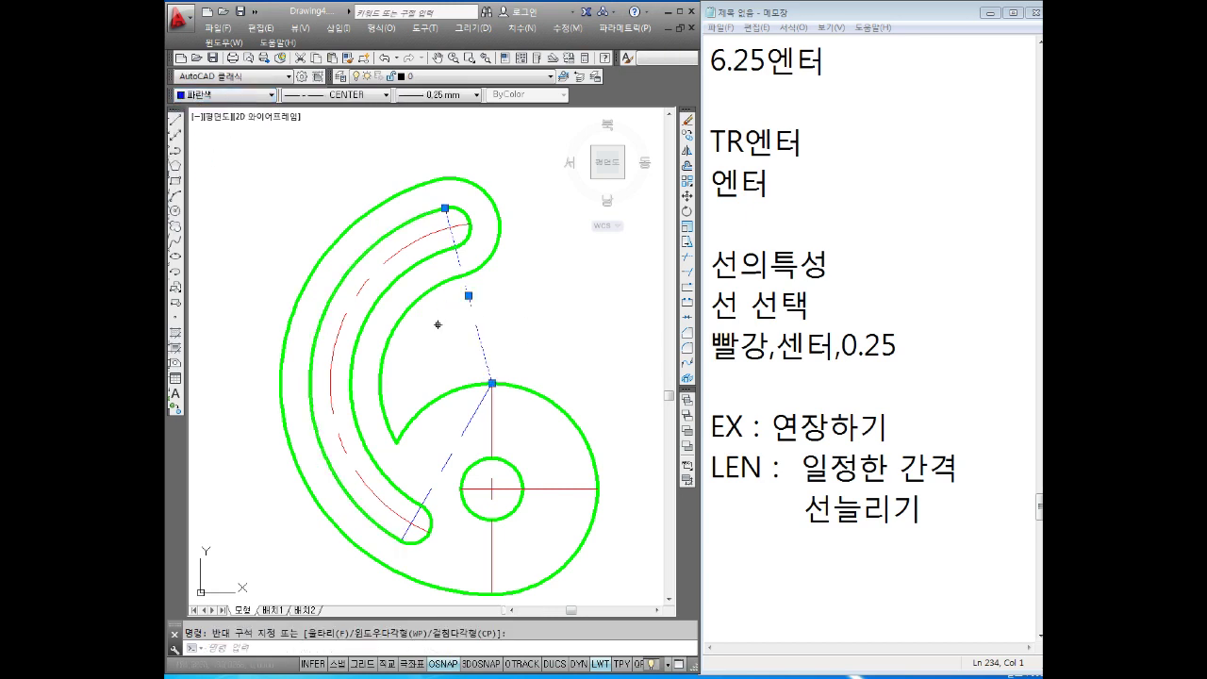
{"action": "left_click", "coordinate": [477, 439]}
{"action": "left_click", "coordinate": [224, 95]}
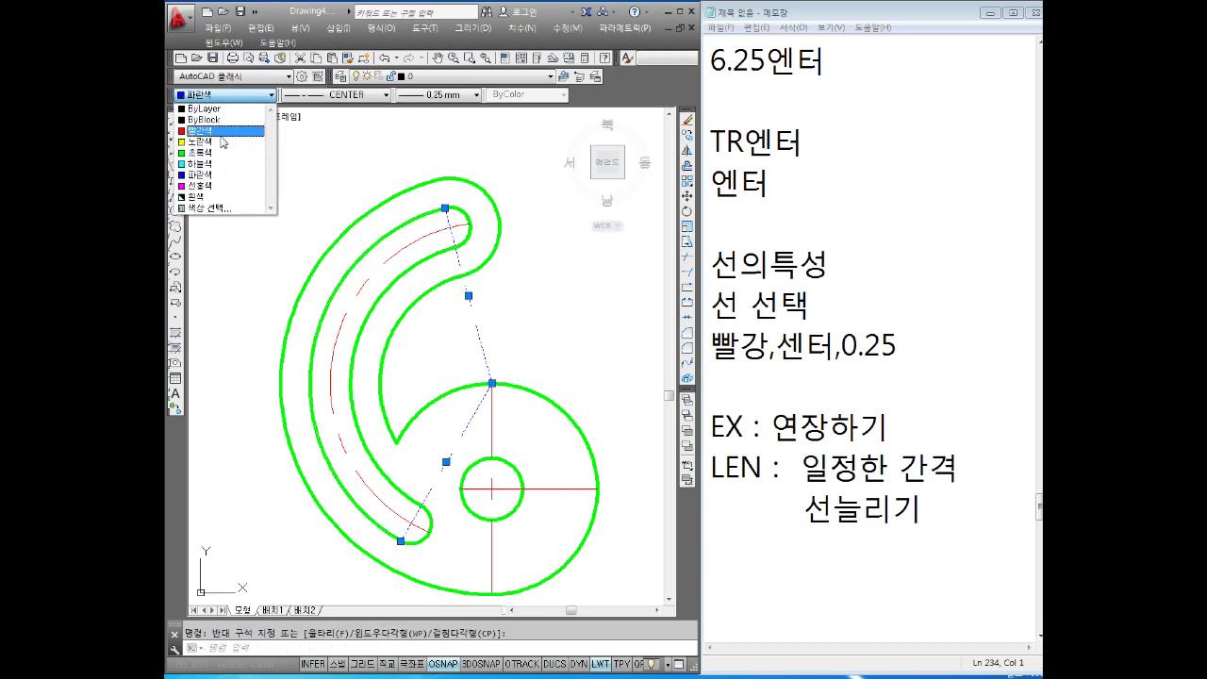
{"action": "left_click", "coordinate": [223, 131]}
{"action": "key", "text": "Escape"}
{"action": "left_click", "coordinate": [808, 534]}
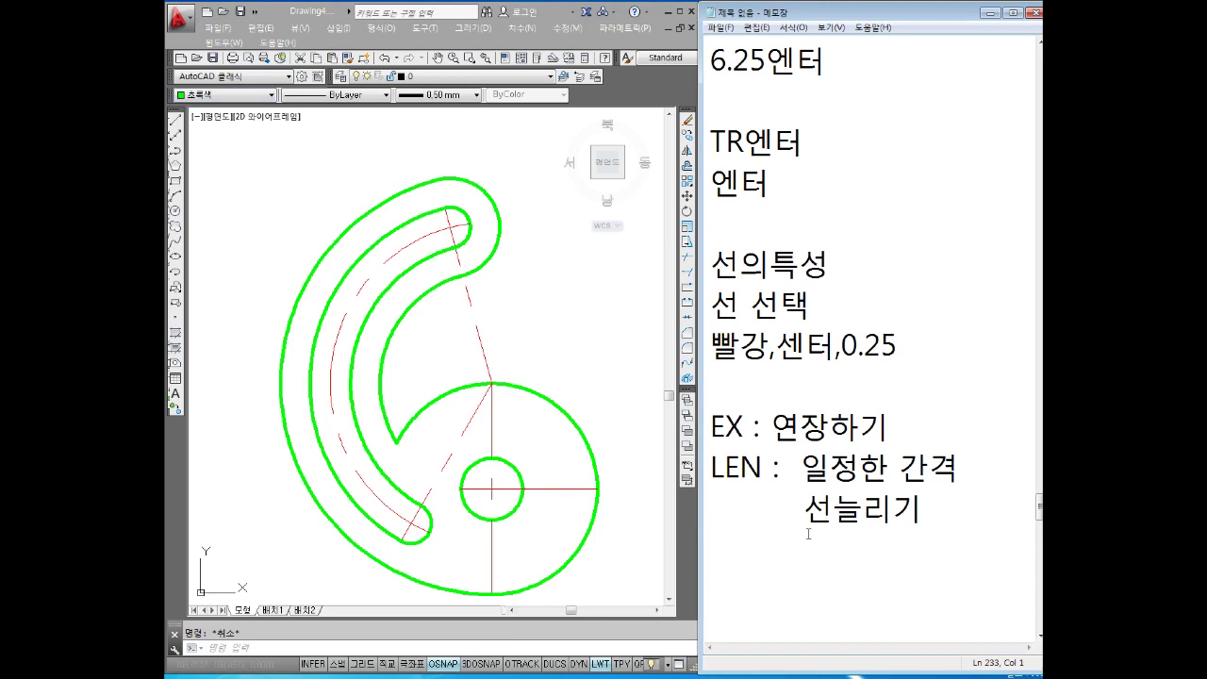
- Add the lengthen note lines 'LEN엔터', 'DE엔터', '3엔터' and '선 클릭' in Notepad
{"action": "type", "text": "LEN엔터"}
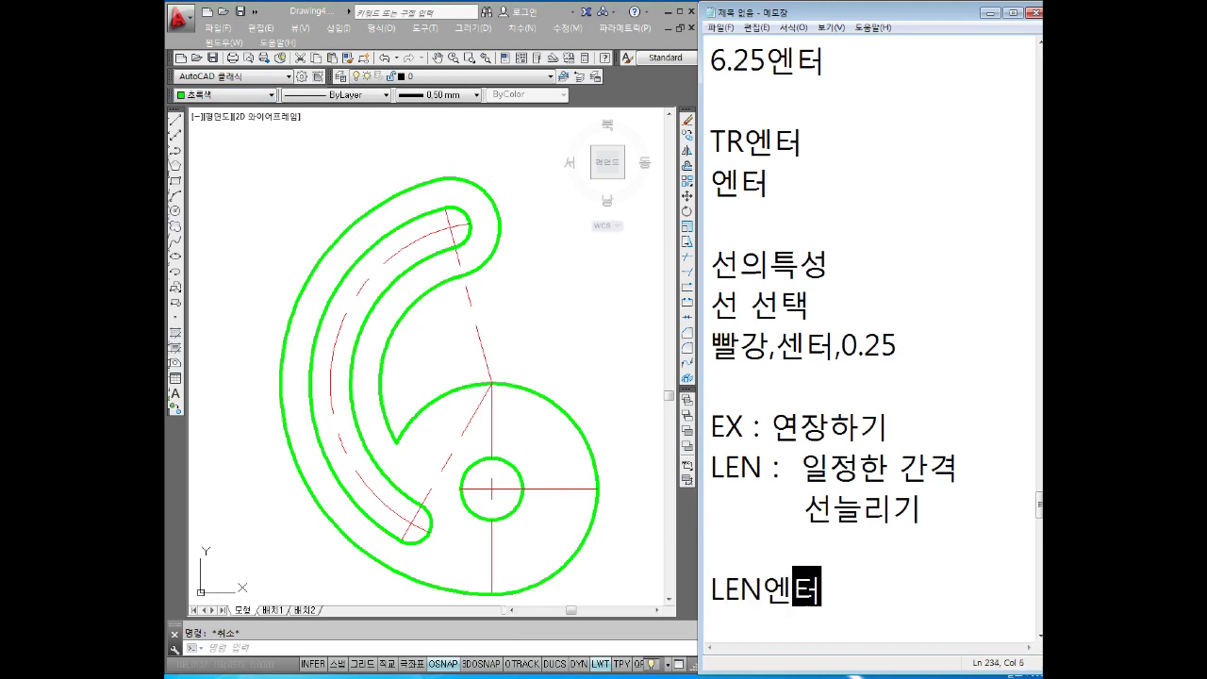
{"action": "key", "text": "Return"}
{"action": "key", "text": "Return"}
{"action": "key", "text": "Return"}
{"action": "key", "text": "BackSpace"}
{"action": "key", "text": "BackSpace"}
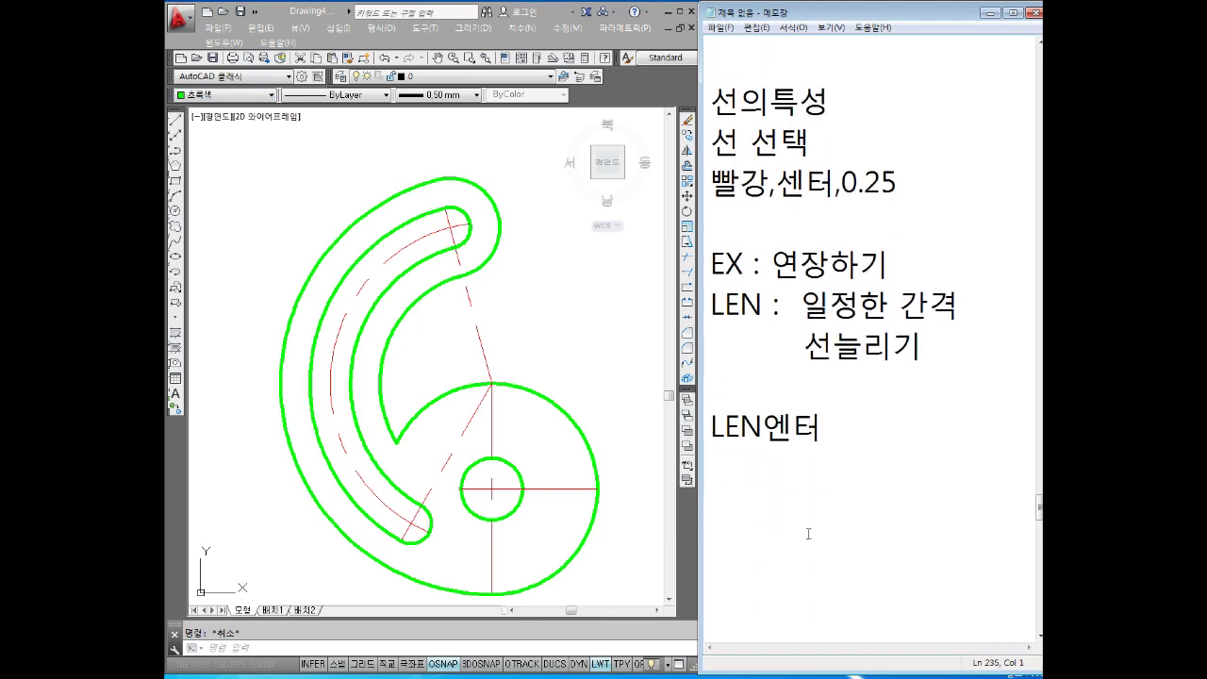
{"action": "type", "text": "ㄷㅇ"}
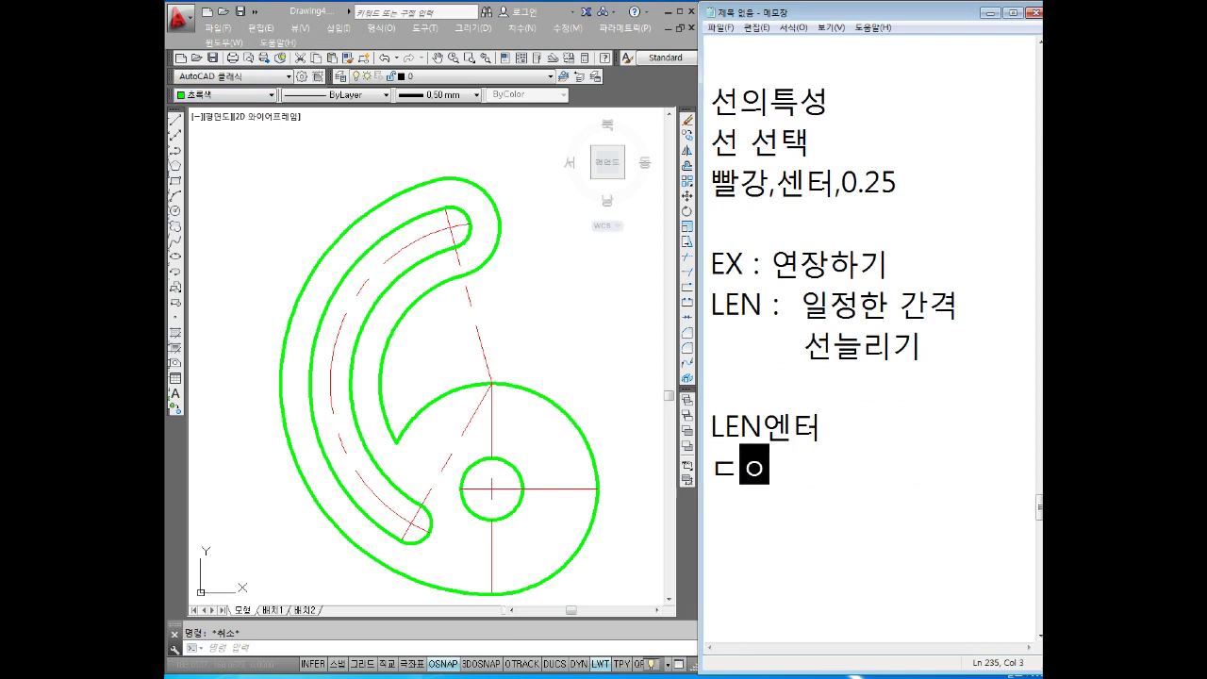
{"action": "key", "text": "BackSpace"}
{"action": "key", "text": "BackSpace"}
{"action": "type", "text": "DEㅇ엔터"}
{"action": "key", "text": "Return"}
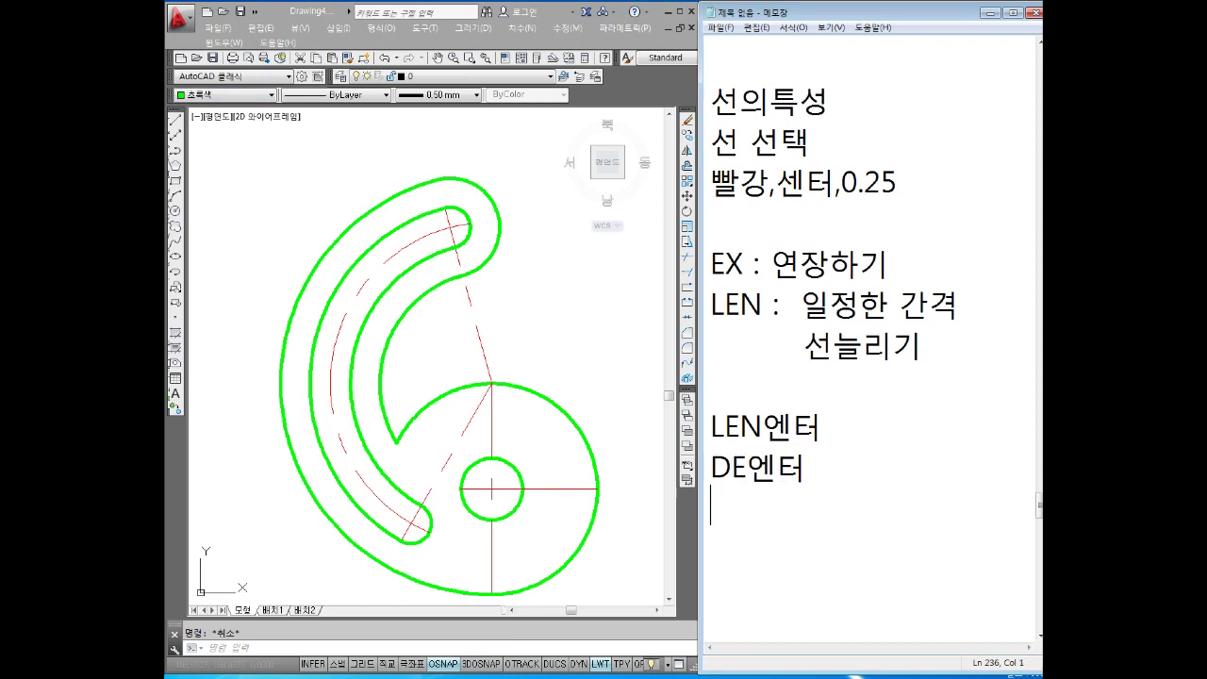
{"action": "type", "text": "3엔터"}
{"action": "key", "text": "Return"}
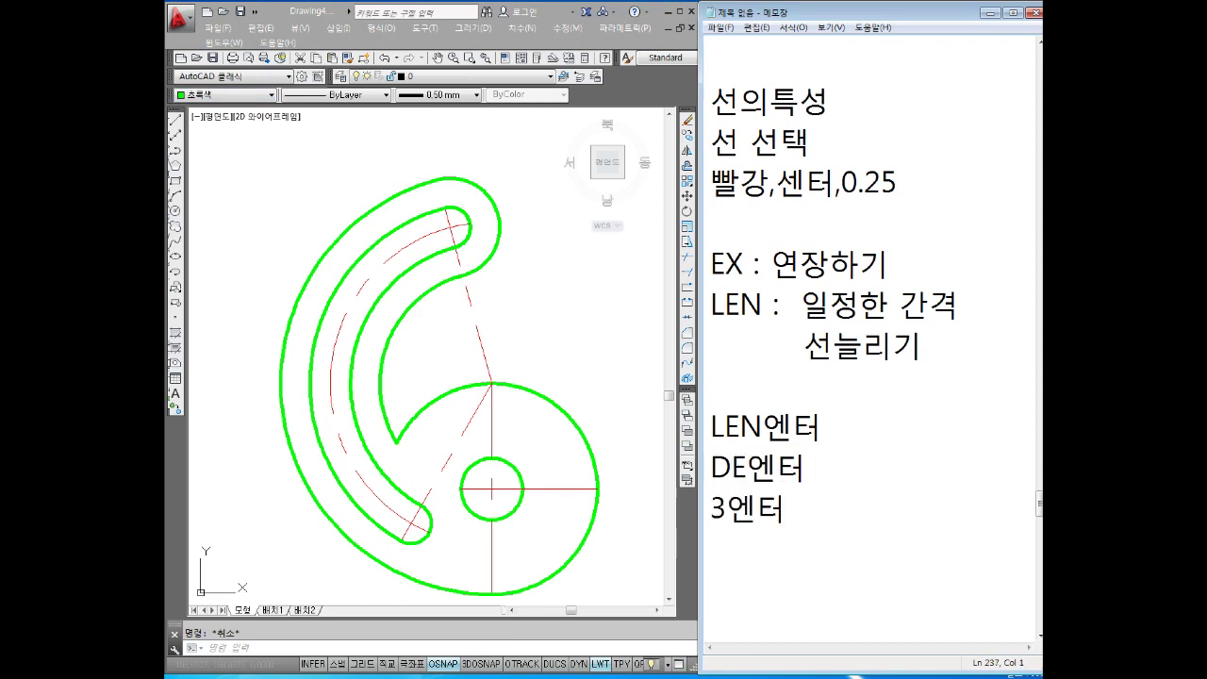
{"action": "type", "text": "선 클ㄹㅣㄱ"}
{"action": "key", "text": "Return"}
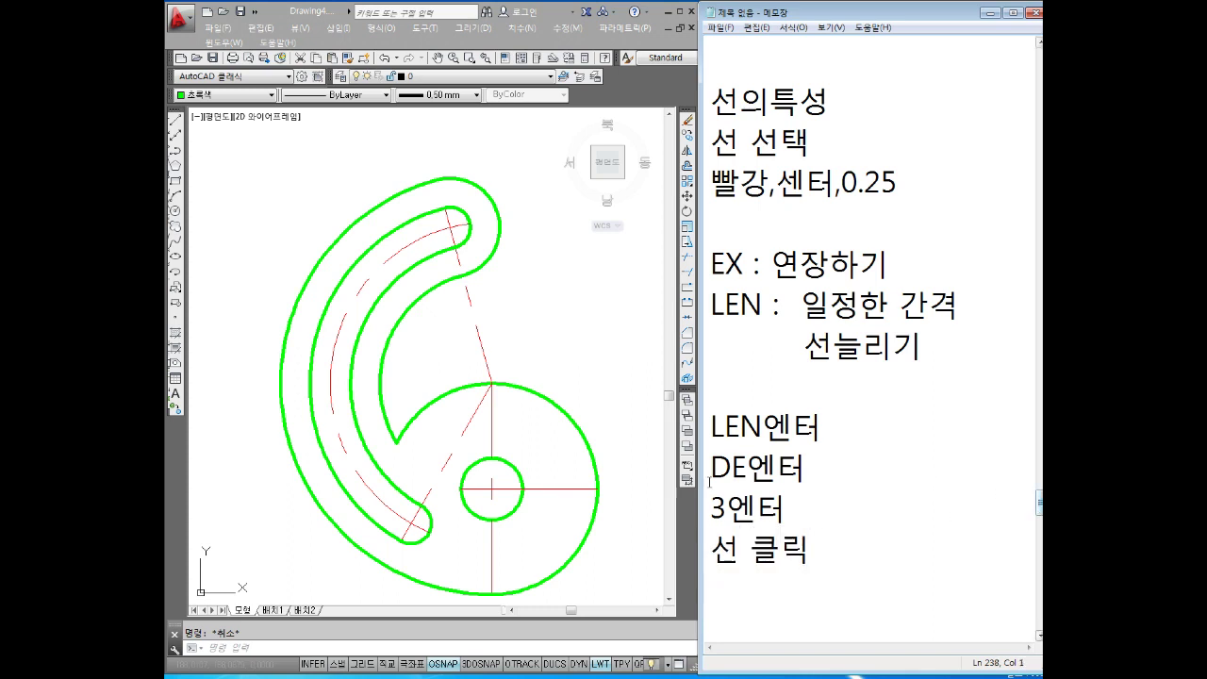
{"action": "left_click", "coordinate": [400, 362]}
{"action": "type", "text": "LEN"}
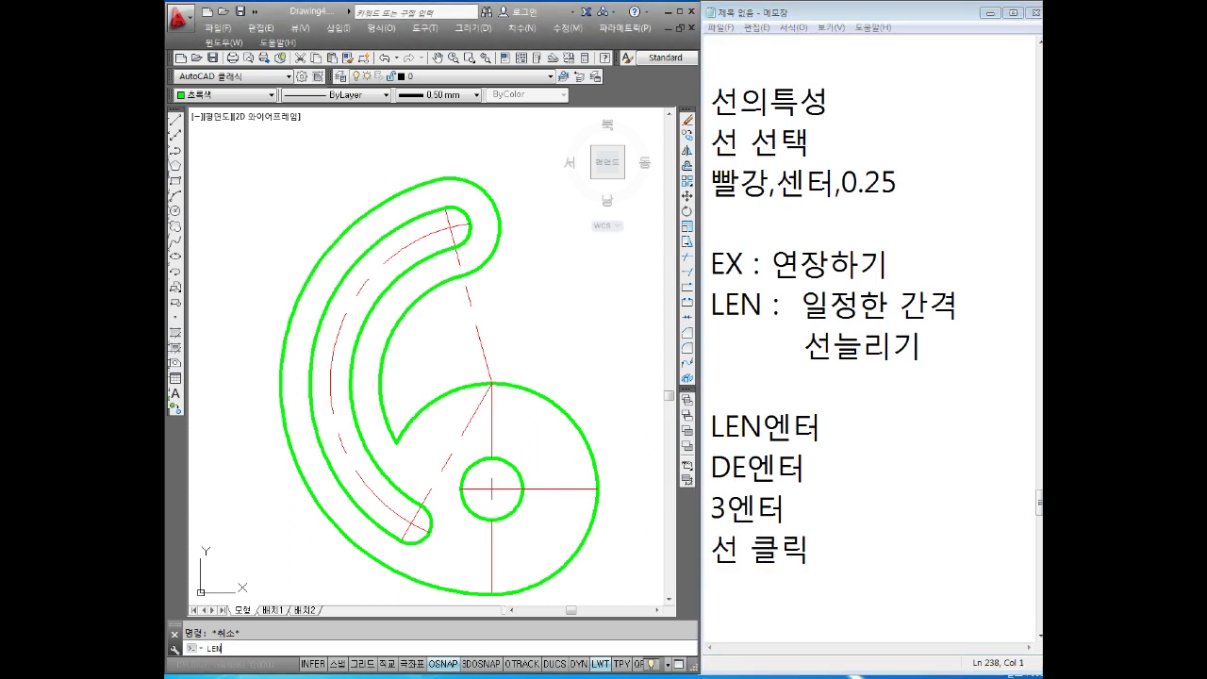
- Lengthen the red centre line ends by a delta of 3 with LENGTHEN
{"action": "key", "text": "Return"}
{"action": "type", "text": "DE"}
{"action": "key", "text": "Return"}
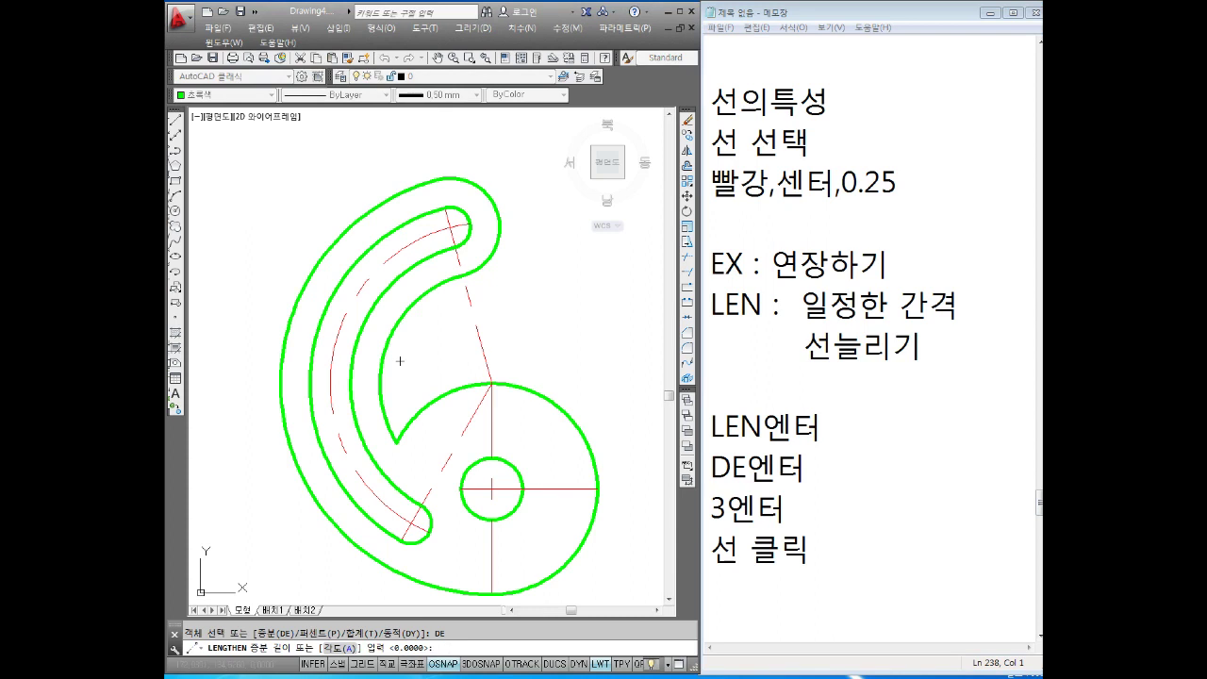
{"action": "type", "text": "3"}
{"action": "key", "text": "Return"}
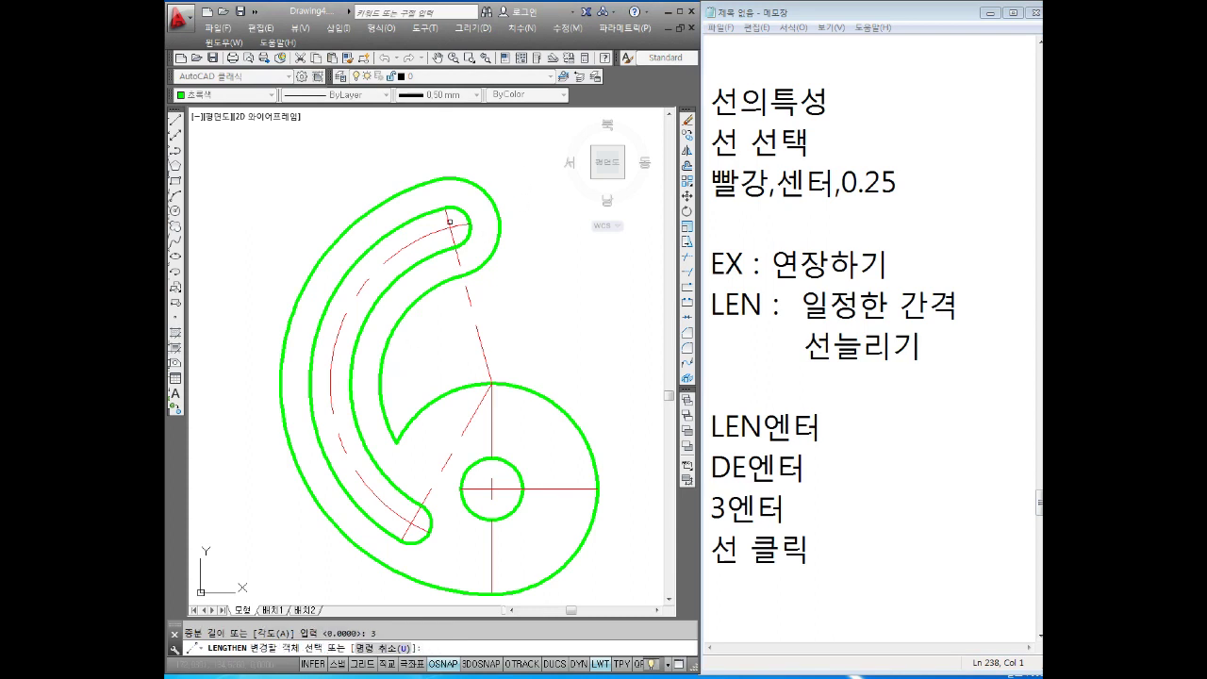
{"action": "left_click", "coordinate": [449, 217]}
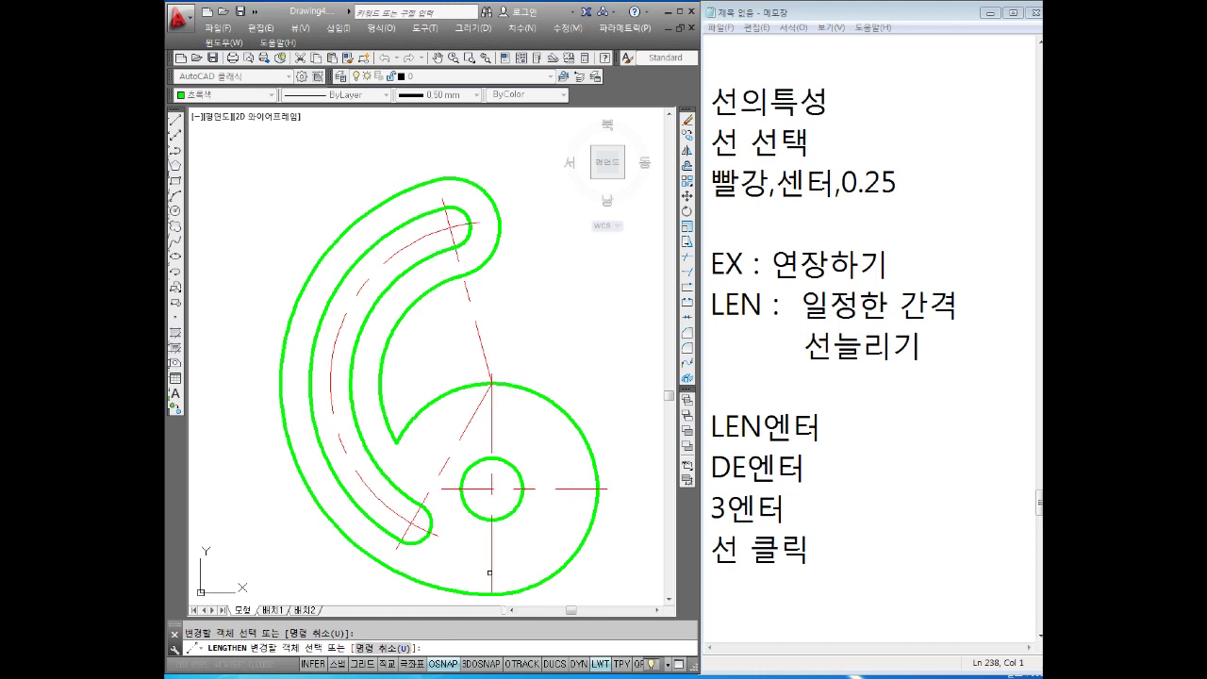
{"action": "scroll", "coordinate": [511, 524], "scroll_direction": "down", "scroll_amount": 1}
{"action": "scroll", "coordinate": [505, 519], "scroll_direction": "up", "scroll_amount": 1}
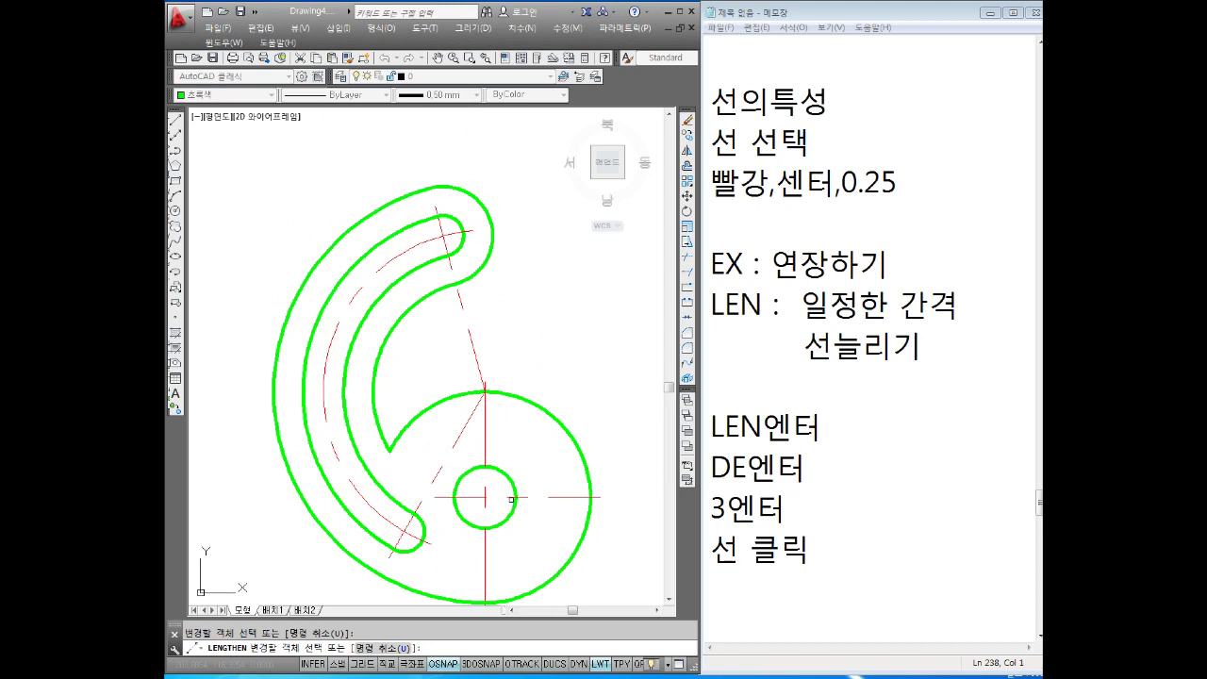
{"action": "scroll", "coordinate": [500, 457], "scroll_direction": "down", "scroll_amount": 2}
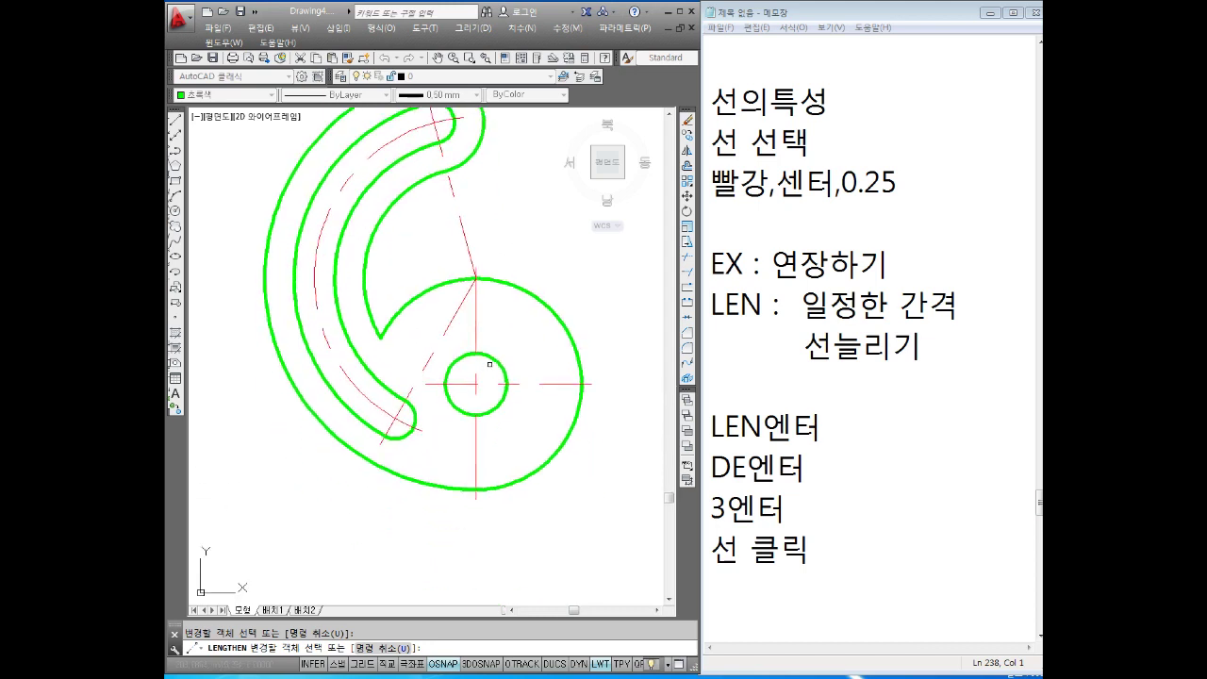
{"action": "scroll", "coordinate": [484, 445], "scroll_direction": "down", "scroll_amount": 2}
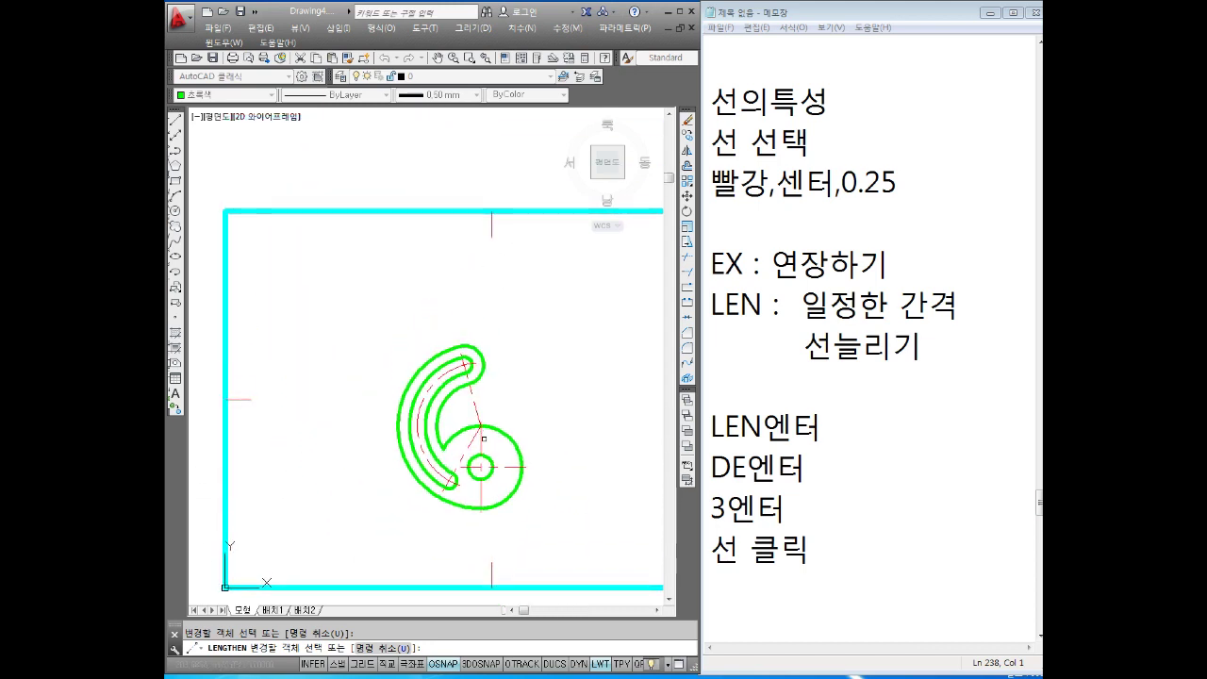
{"action": "scroll", "coordinate": [484, 438], "scroll_direction": "up", "scroll_amount": 2}
{"action": "scroll", "coordinate": [472, 463], "scroll_direction": "up", "scroll_amount": 5}
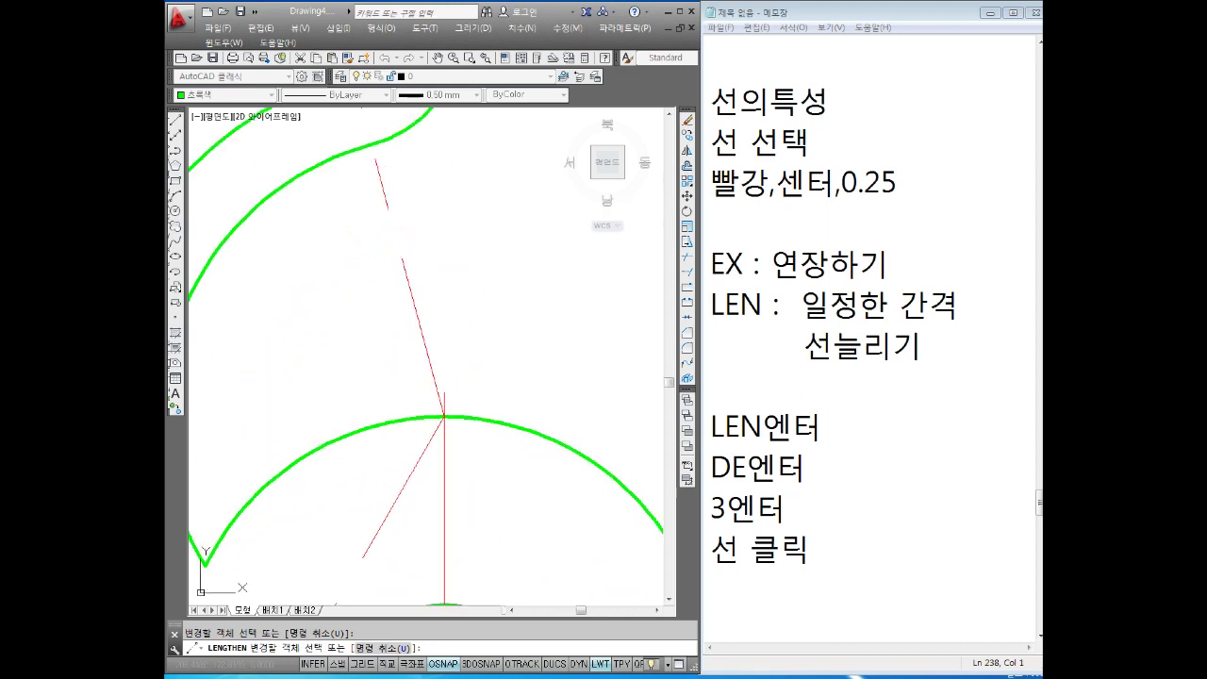
{"action": "scroll", "coordinate": [458, 485], "scroll_direction": "up", "scroll_amount": 4}
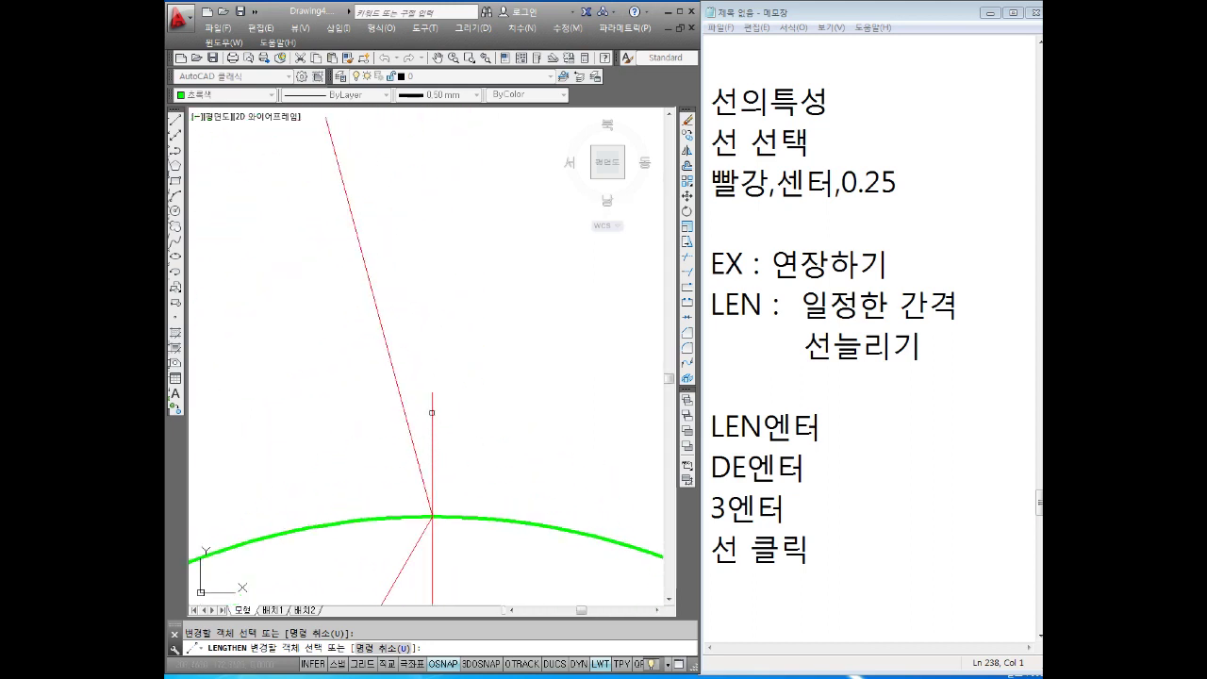
{"action": "key", "text": "Escape"}
- Zoom and pan around to review the lengthened centre lines
{"action": "left_click", "coordinate": [432, 387]}
{"action": "key", "text": "Escape"}
{"action": "scroll", "coordinate": [471, 424], "scroll_direction": "down", "scroll_amount": 2}
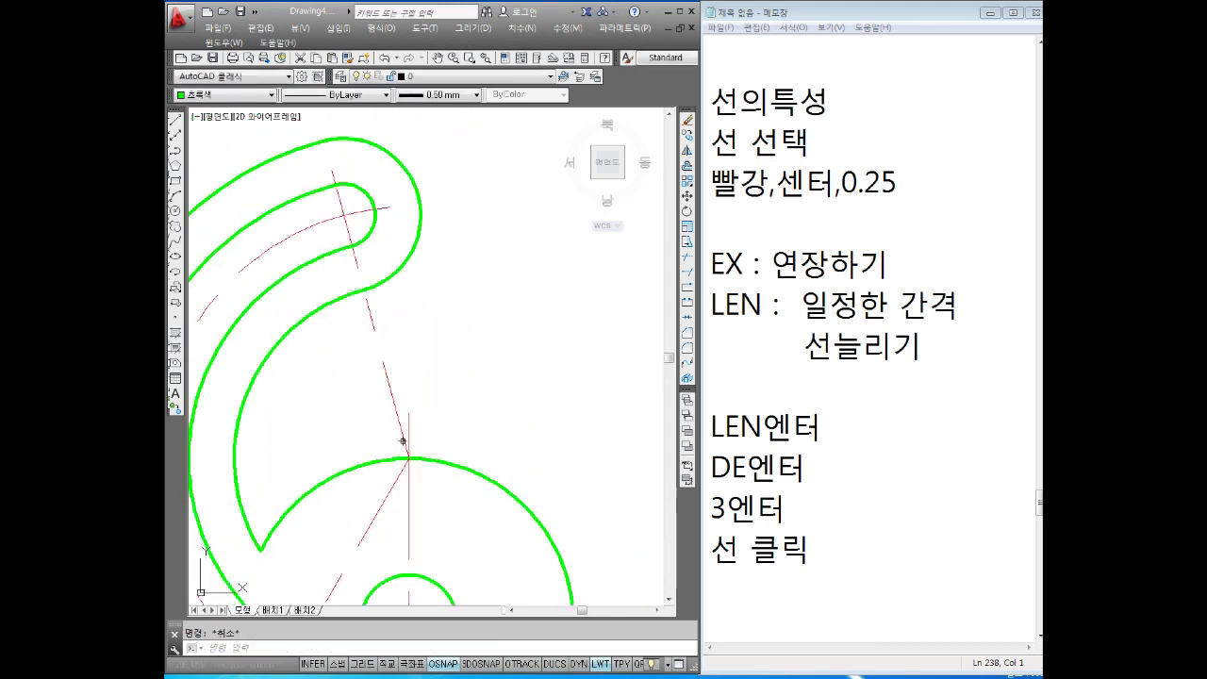
{"action": "scroll", "coordinate": [487, 424], "scroll_direction": "down", "scroll_amount": 1}
{"action": "middle_click_drag", "start_coordinate": [484, 432], "coordinate": [483, 403]}
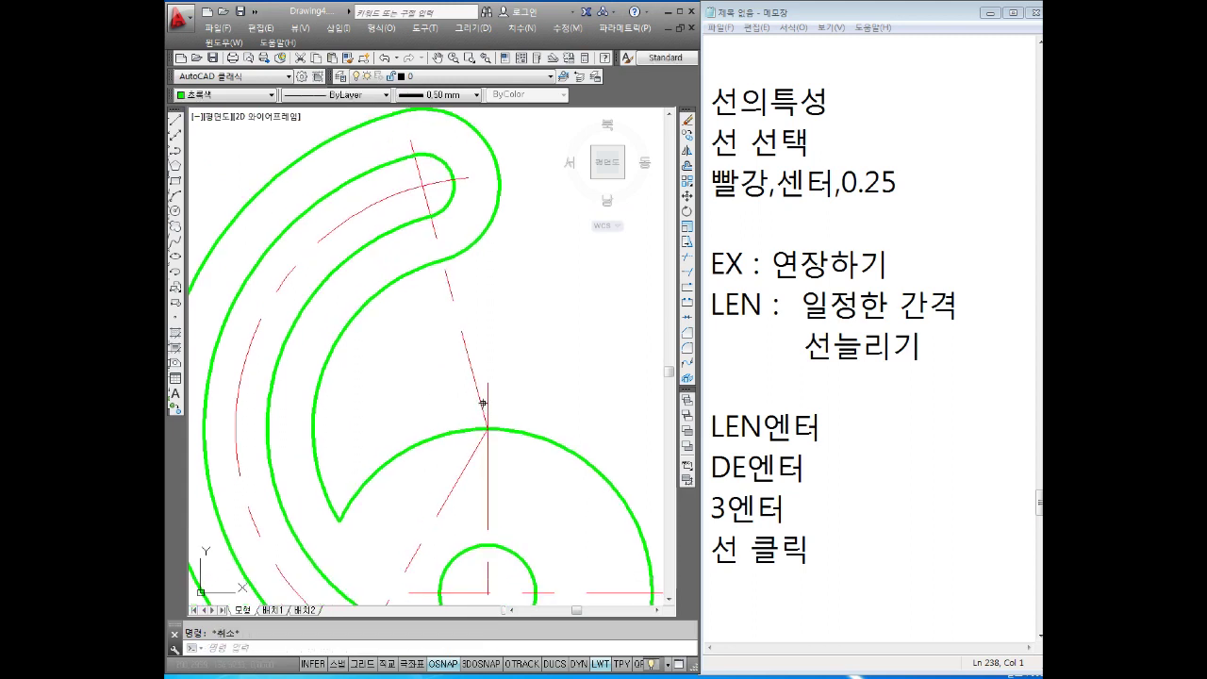
{"action": "scroll", "coordinate": [483, 402], "scroll_direction": "down", "scroll_amount": 1}
{"action": "scroll", "coordinate": [483, 402], "scroll_direction": "down", "scroll_amount": 1}
{"action": "scroll", "coordinate": [483, 402], "scroll_direction": "down", "scroll_amount": 1}
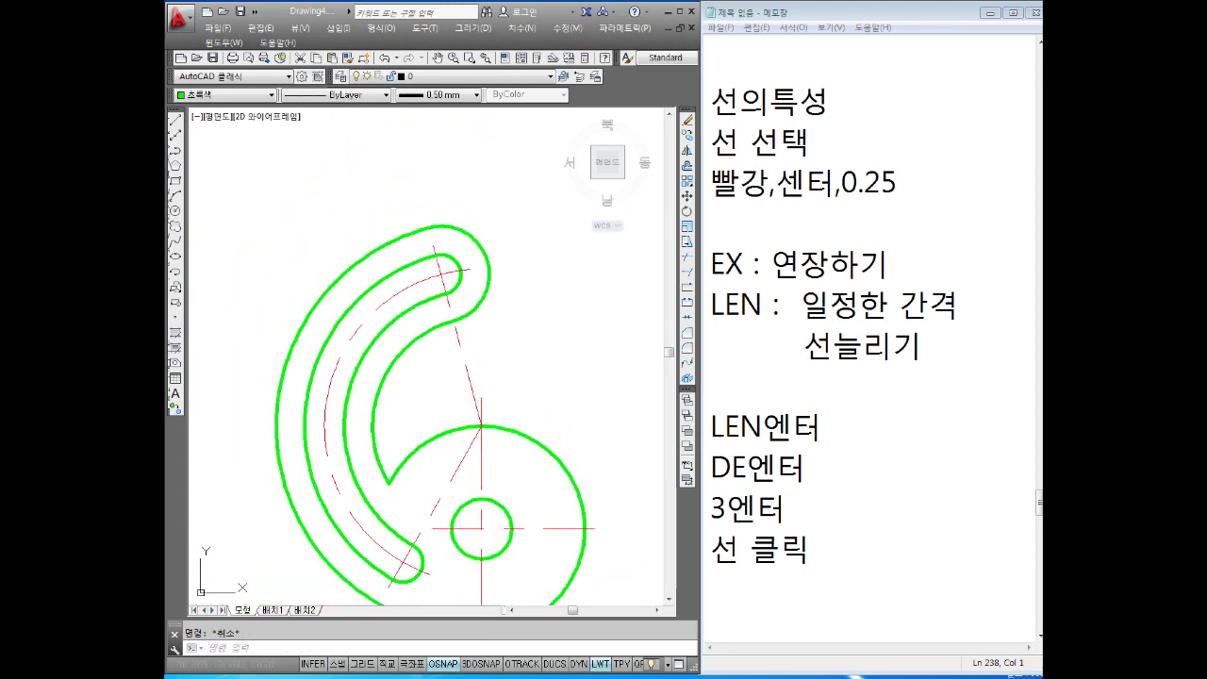
{"action": "left_click", "coordinate": [480, 408]}
{"action": "left_click", "coordinate": [468, 403]}
{"action": "key", "text": "Escape"}
{"action": "scroll", "coordinate": [468, 406], "scroll_direction": "down", "scroll_amount": 1}
{"action": "scroll", "coordinate": [462, 415], "scroll_direction": "down", "scroll_amount": 1}
{"action": "scroll", "coordinate": [461, 419], "scroll_direction": "up", "scroll_amount": 1}
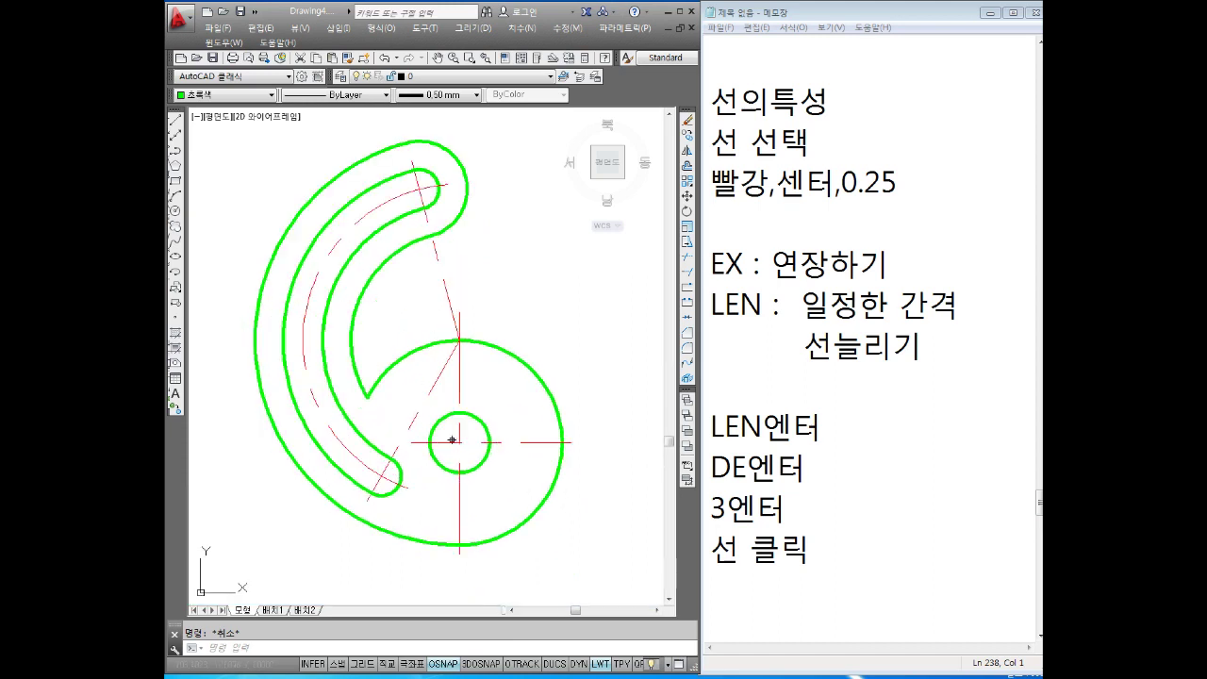
{"action": "scroll", "coordinate": [458, 423], "scroll_direction": "down", "scroll_amount": 1}
{"action": "middle_click_drag", "start_coordinate": [459, 422], "coordinate": [459, 415]}
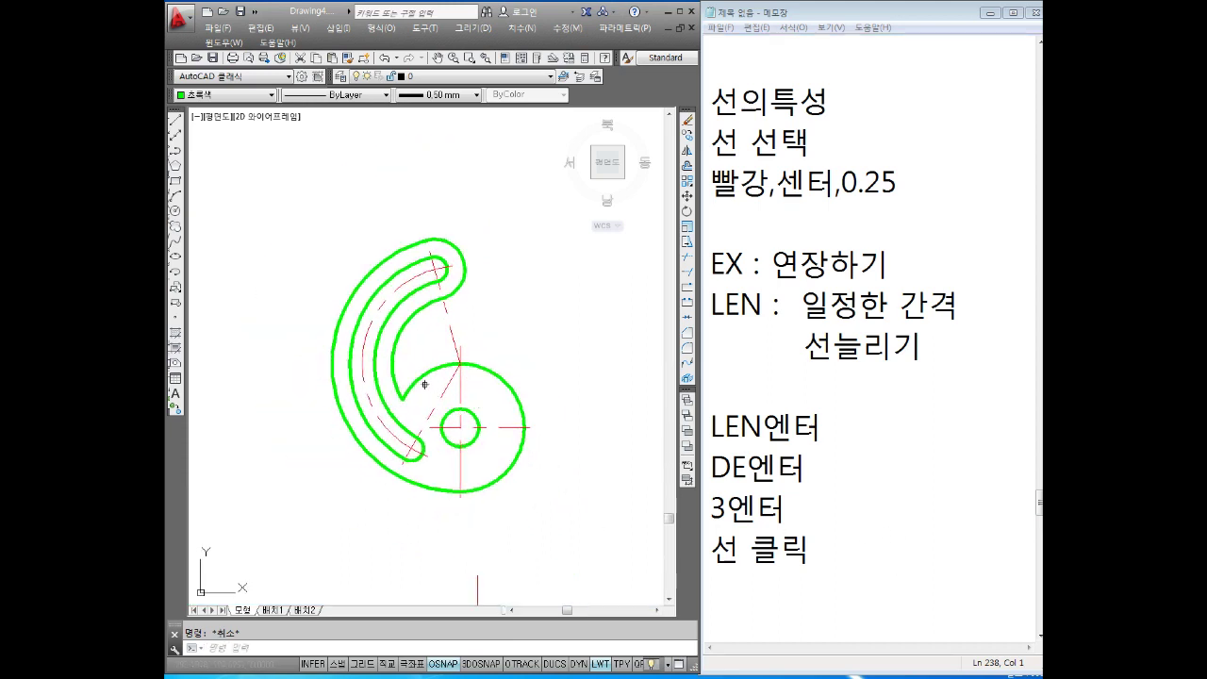
{"action": "scroll", "coordinate": [426, 384], "scroll_direction": "up", "scroll_amount": 4}
{"action": "scroll", "coordinate": [425, 387], "scroll_direction": "up", "scroll_amount": 2}
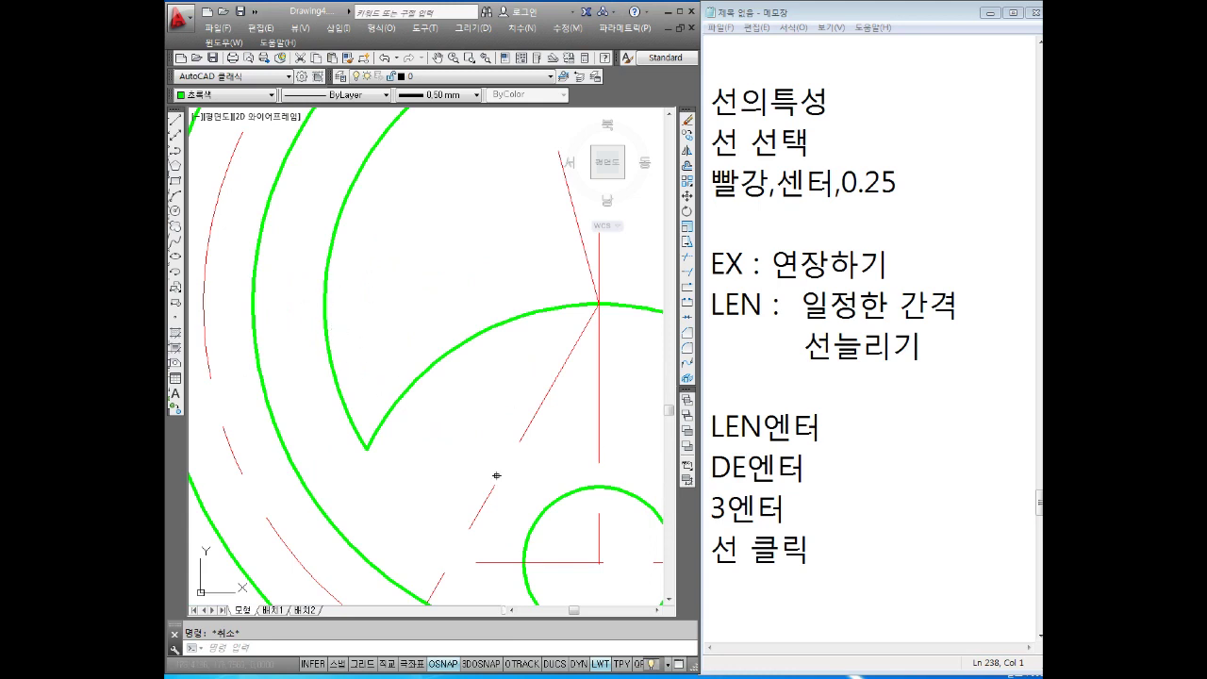
- Add the note lines 'C엔터' and 'T엔터' in Notepad
{"action": "left_click", "coordinate": [867, 550]}
{"action": "key", "text": "Return"}
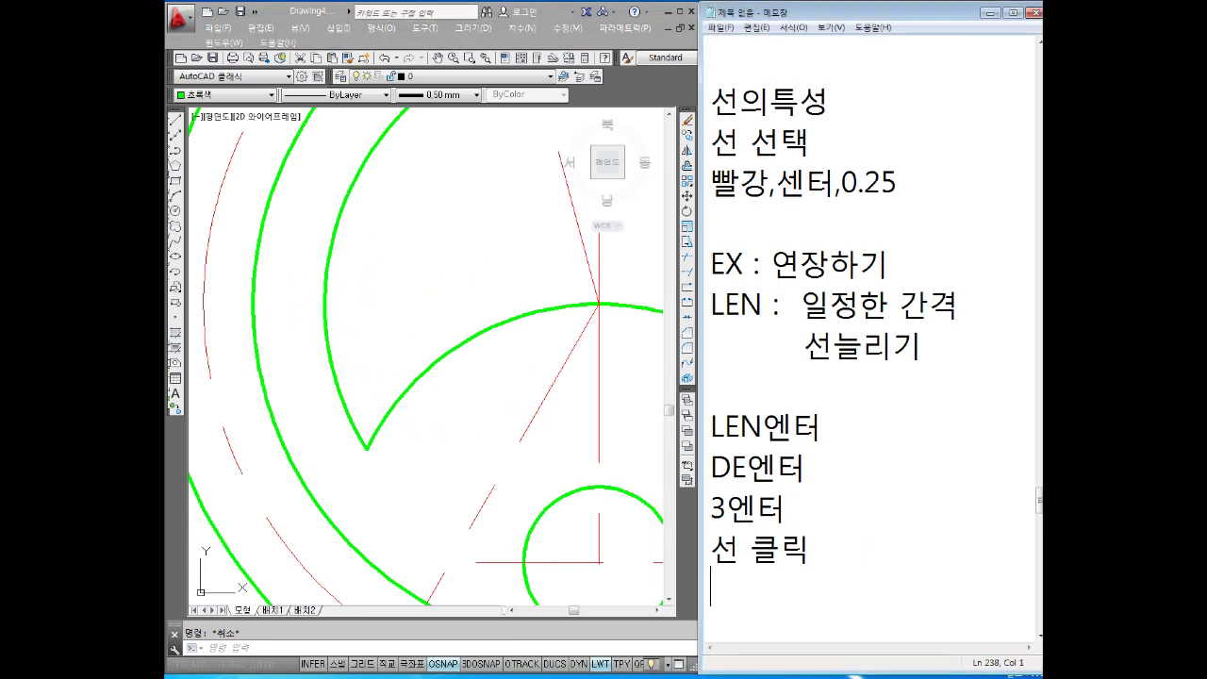
{"action": "key", "text": "Return"}
{"action": "key", "text": "BackSpace"}
{"action": "type", "text": "ㅊ"}
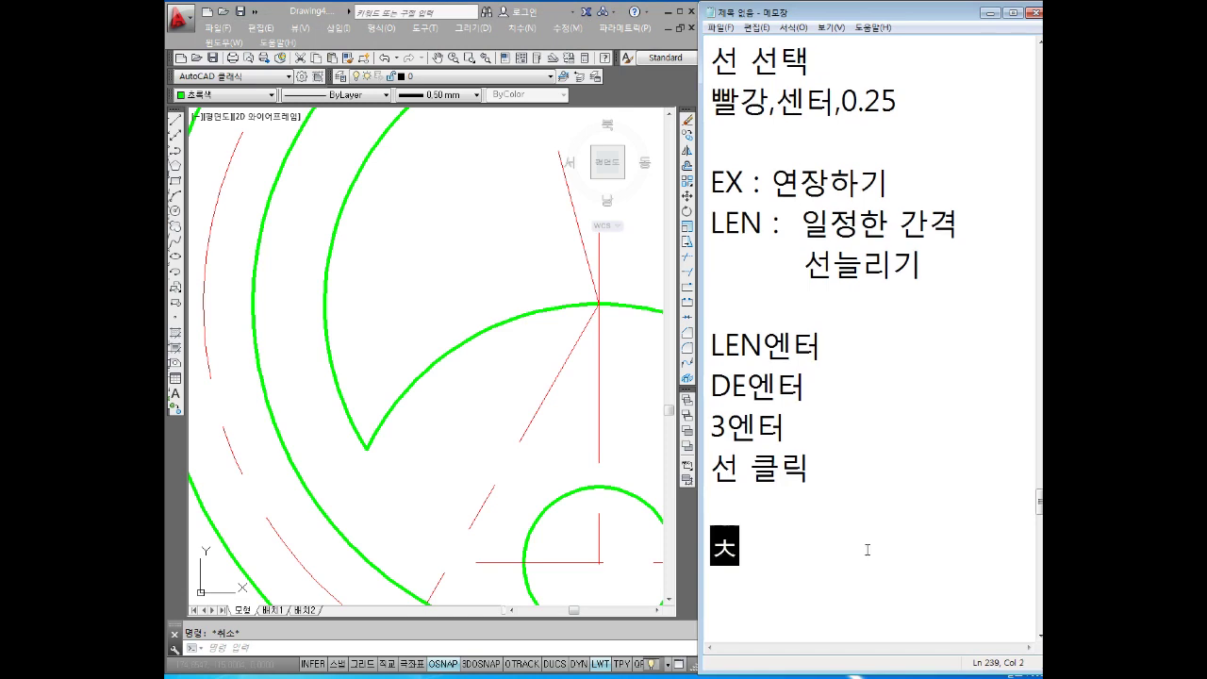
{"action": "key", "text": "BackSpace"}
{"action": "type", "text": "C"}
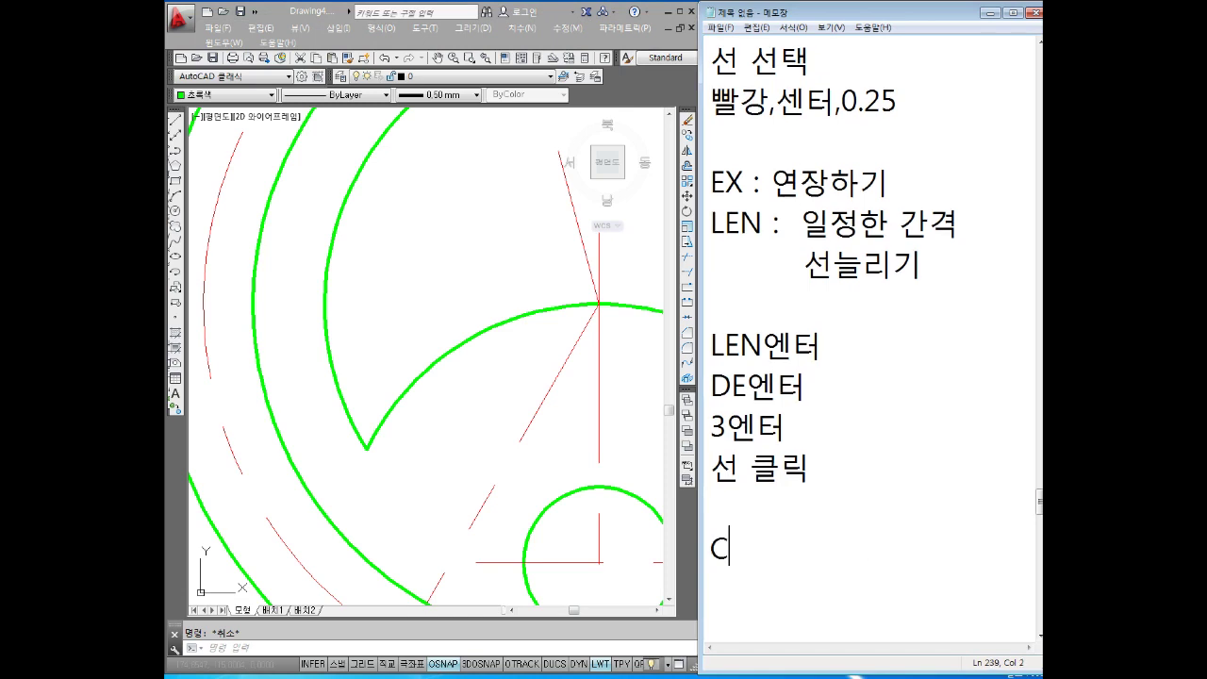
{"action": "type", "text": "엔터"}
{"action": "key", "text": "Return"}
{"action": "type", "text": "T엔"}
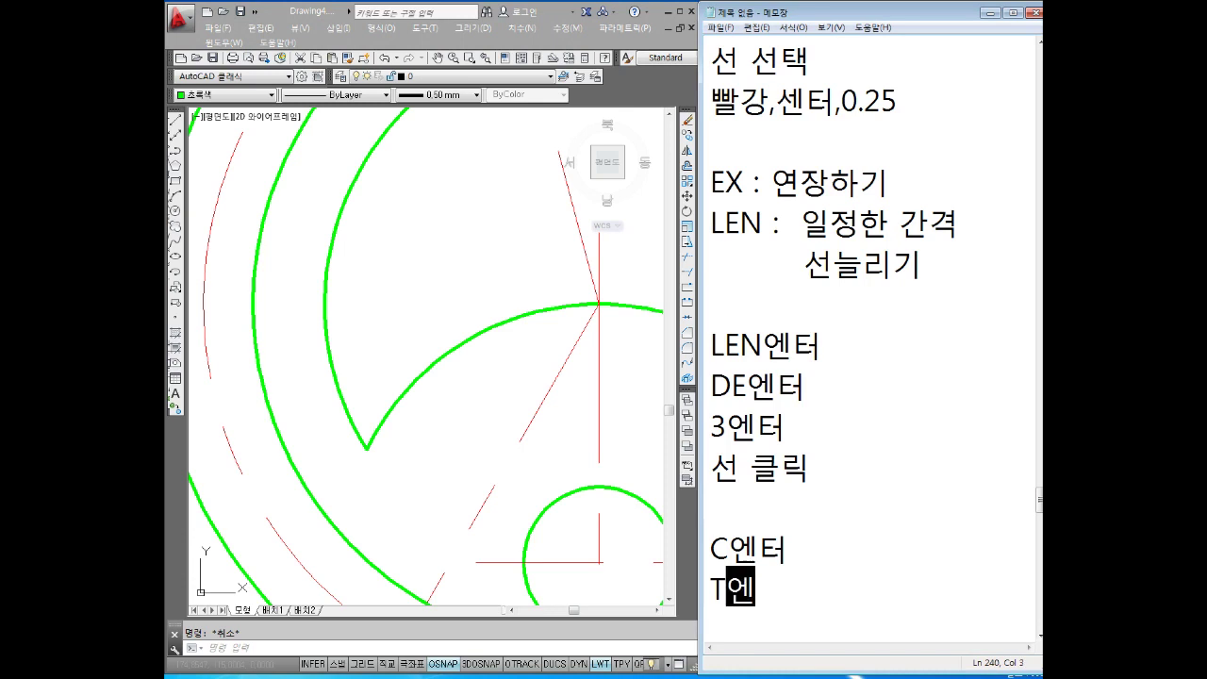
{"action": "type", "text": "터"}
{"action": "key", "text": "Return"}
- Draw a radius-10 circle tangent to the hook's inner arc and the large circle
{"action": "left_click", "coordinate": [440, 381]}
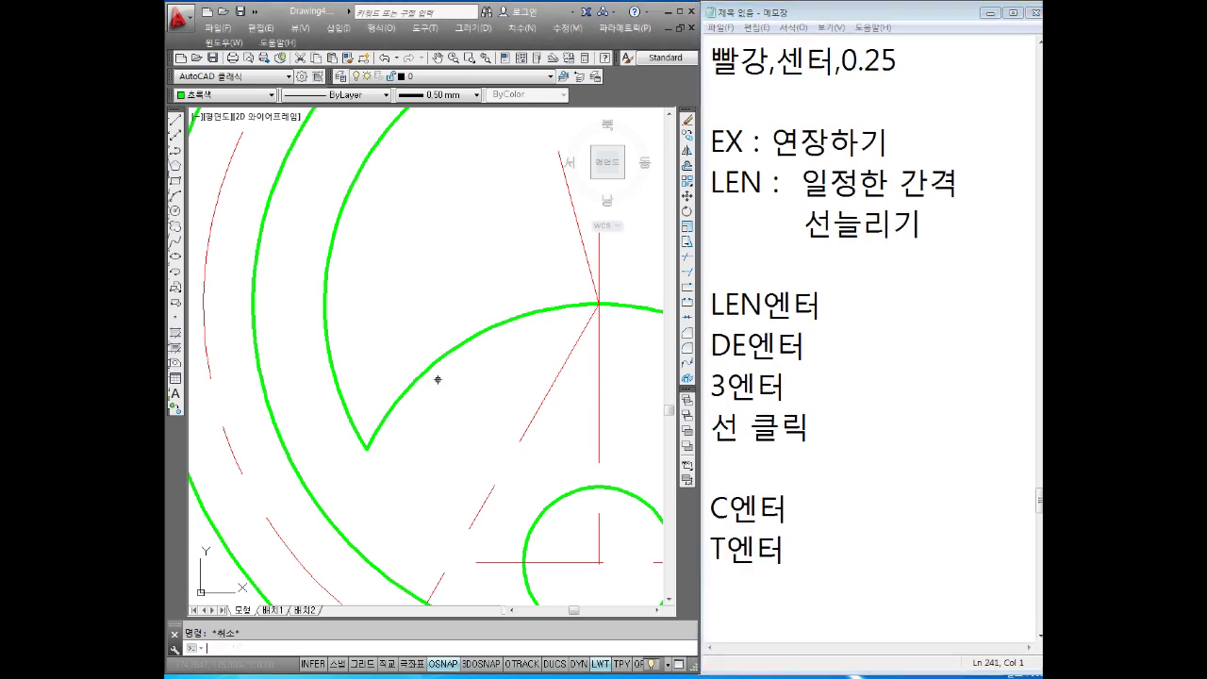
{"action": "type", "text": "C"}
{"action": "key", "text": "Return"}
{"action": "type", "text": "T"}
{"action": "key", "text": "Return"}
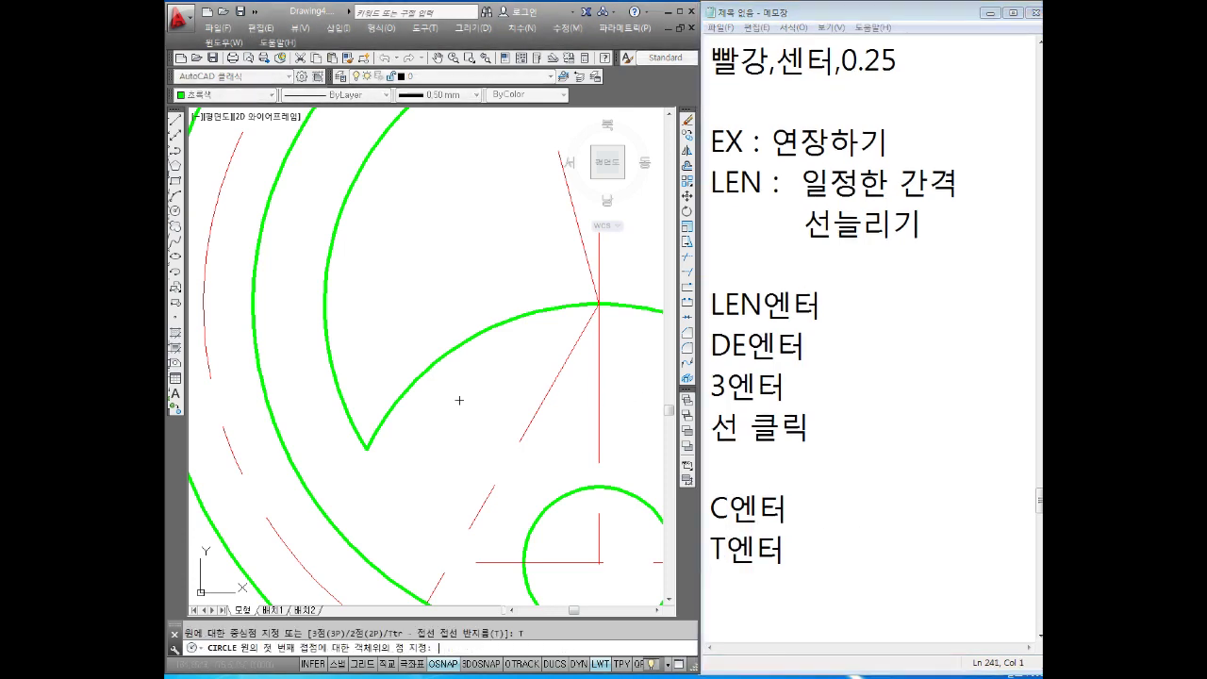
{"action": "left_click", "coordinate": [415, 382]}
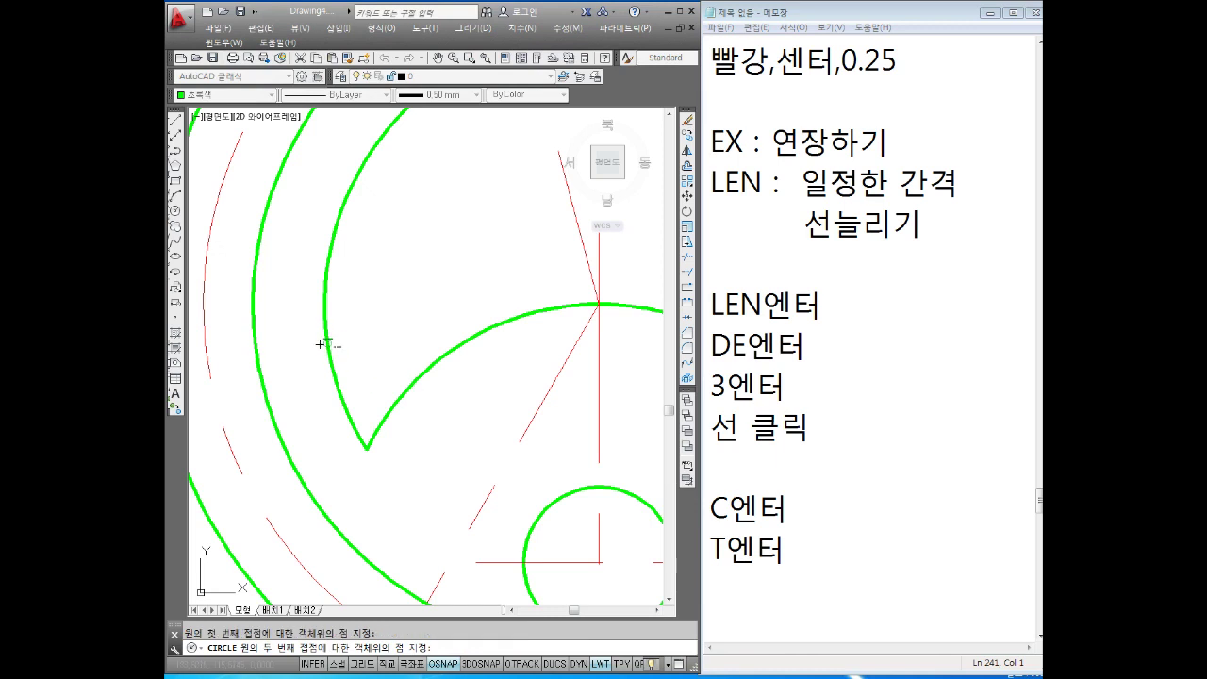
{"action": "left_click", "coordinate": [324, 329]}
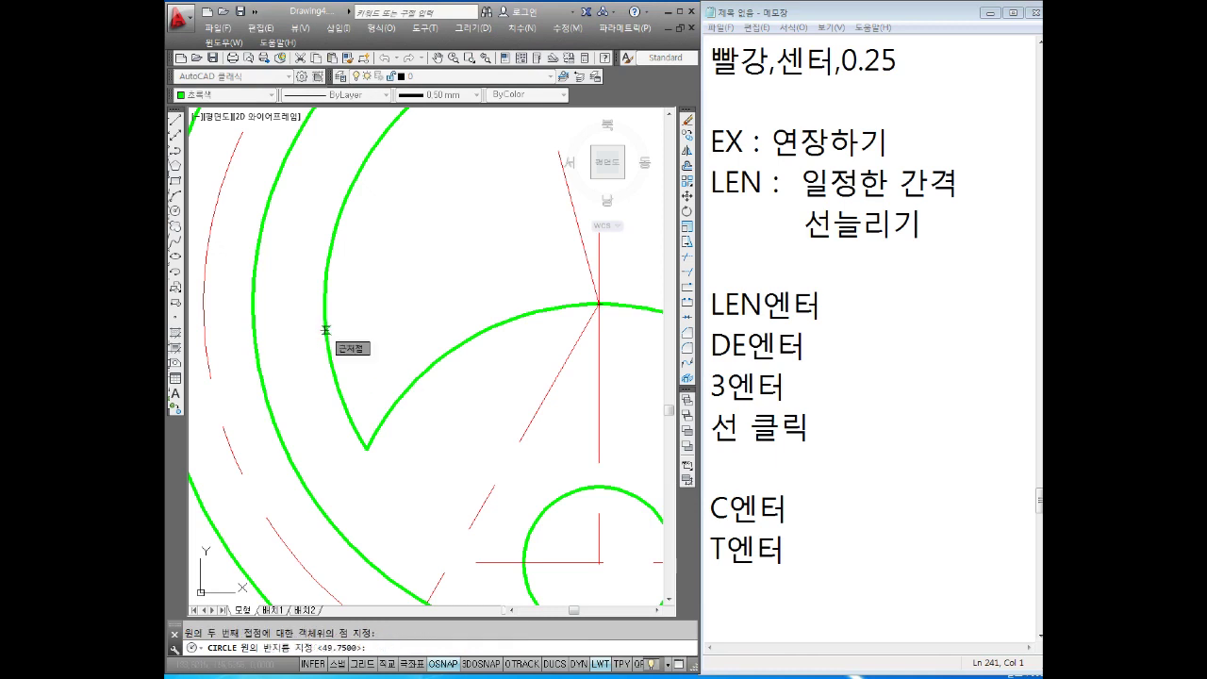
{"action": "key", "text": "Return"}
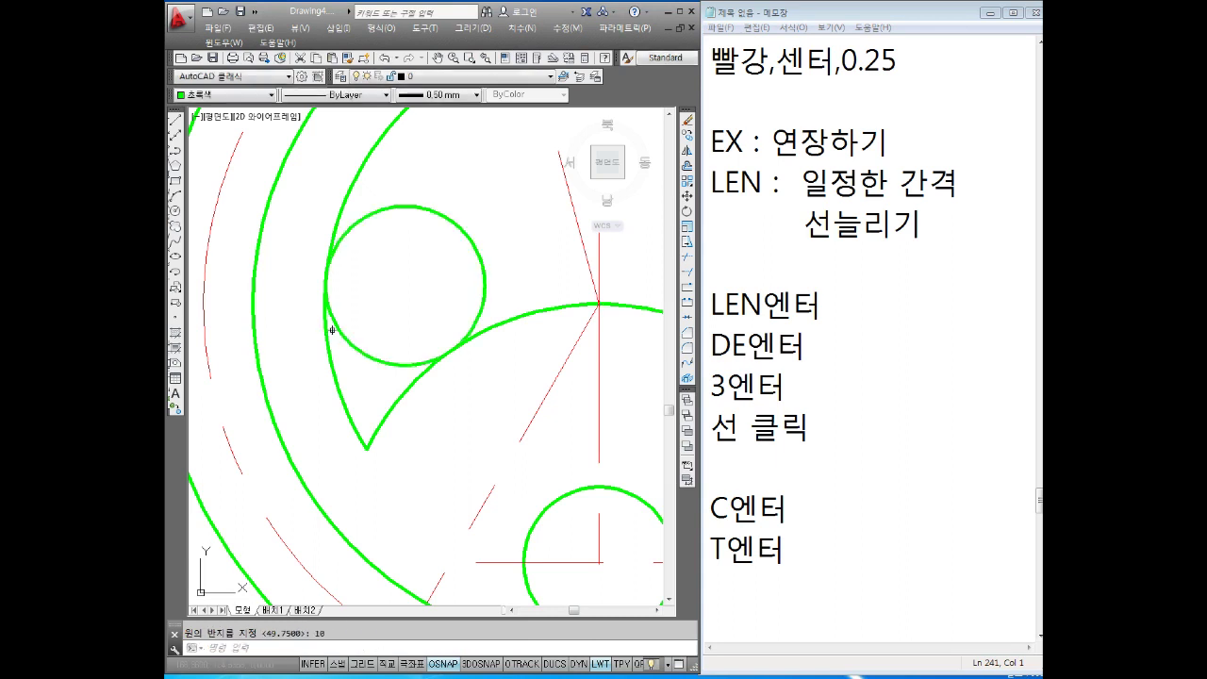
{"action": "key", "text": "Escape"}
{"action": "scroll", "coordinate": [427, 388], "scroll_direction": "down", "scroll_amount": 2}
{"action": "scroll", "coordinate": [427, 388], "scroll_direction": "down", "scroll_amount": 2}
{"action": "middle_click_drag", "start_coordinate": [428, 389], "coordinate": [425, 359]}
- Add note lines '원호 접점 클릭 2개', '10엔터', 'TR엔터' and '엔터' in Notepad
{"action": "left_click", "coordinate": [806, 548]}
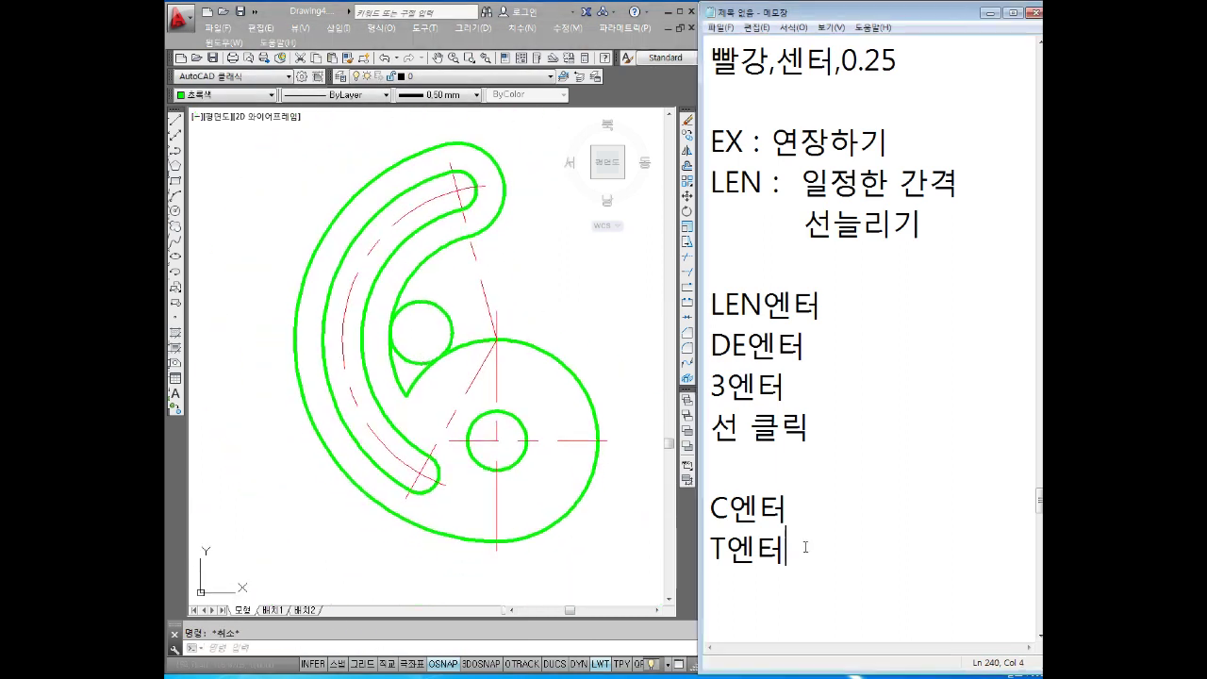
{"action": "key", "text": "Return"}
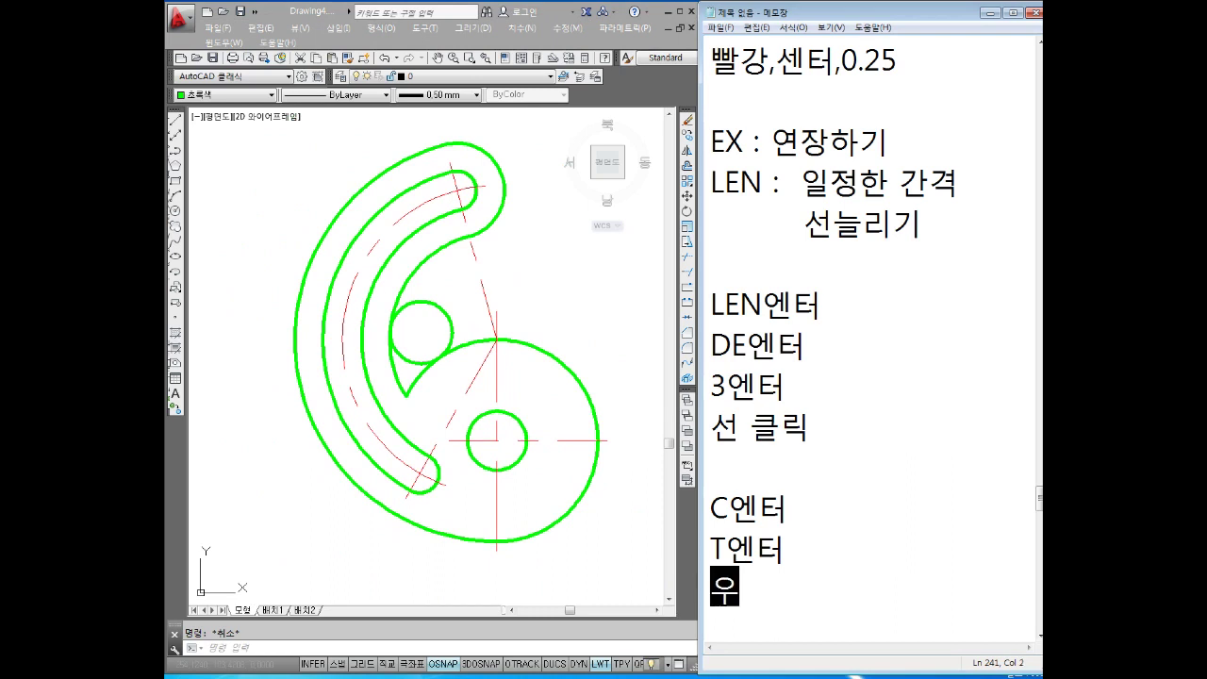
{"action": "type", "text": "원호 접저"}
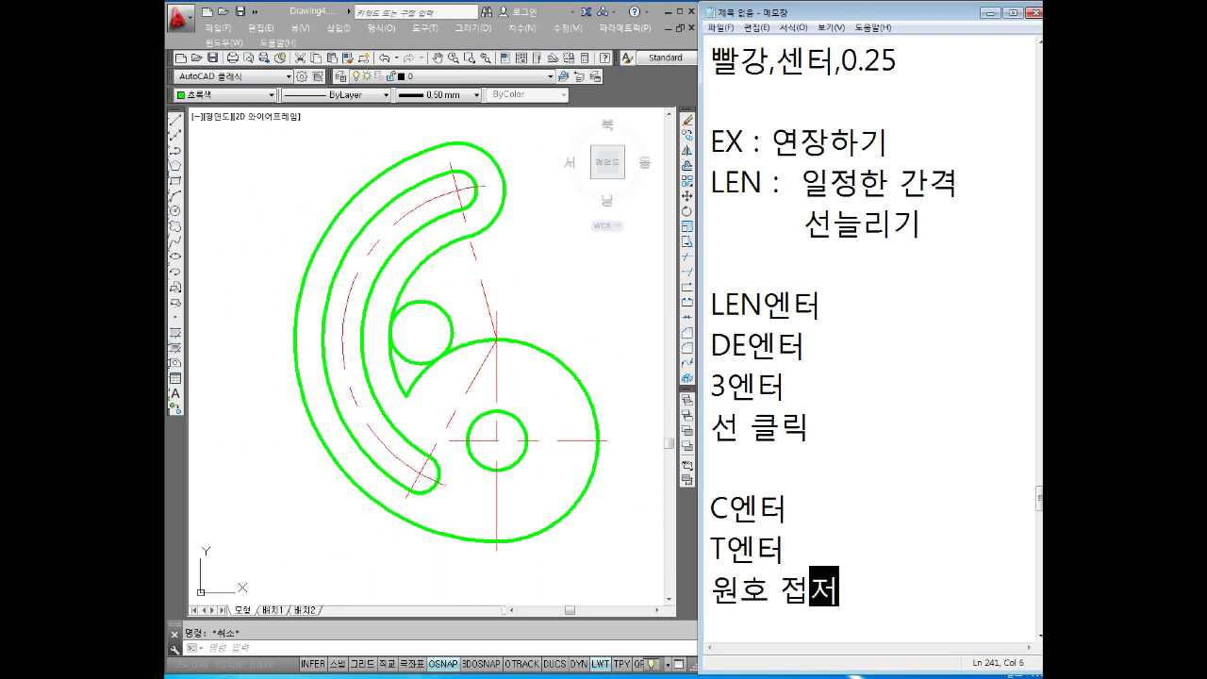
{"action": "type", "text": "점 클릭"}
{"action": "key", "text": "Left"}
{"action": "key", "text": "Left"}
{"action": "key", "text": "Right"}
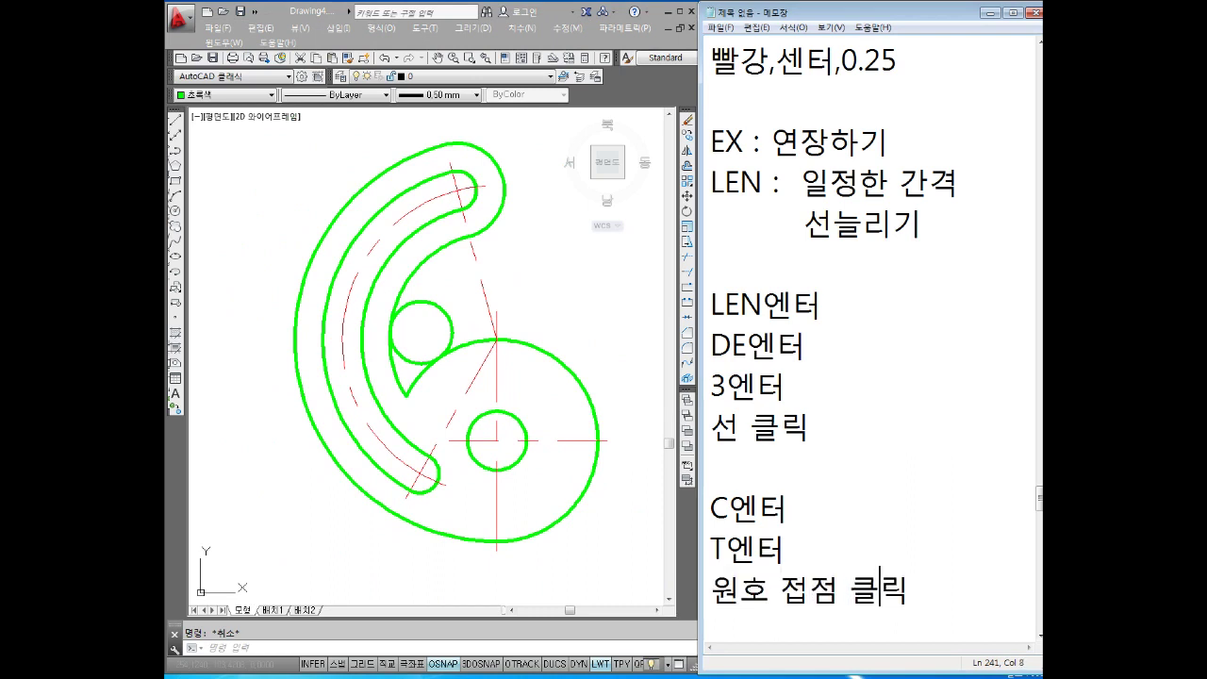
{"action": "key", "text": "Right"}
{"action": "type", "text": "2개"}
{"action": "key", "text": "Return"}
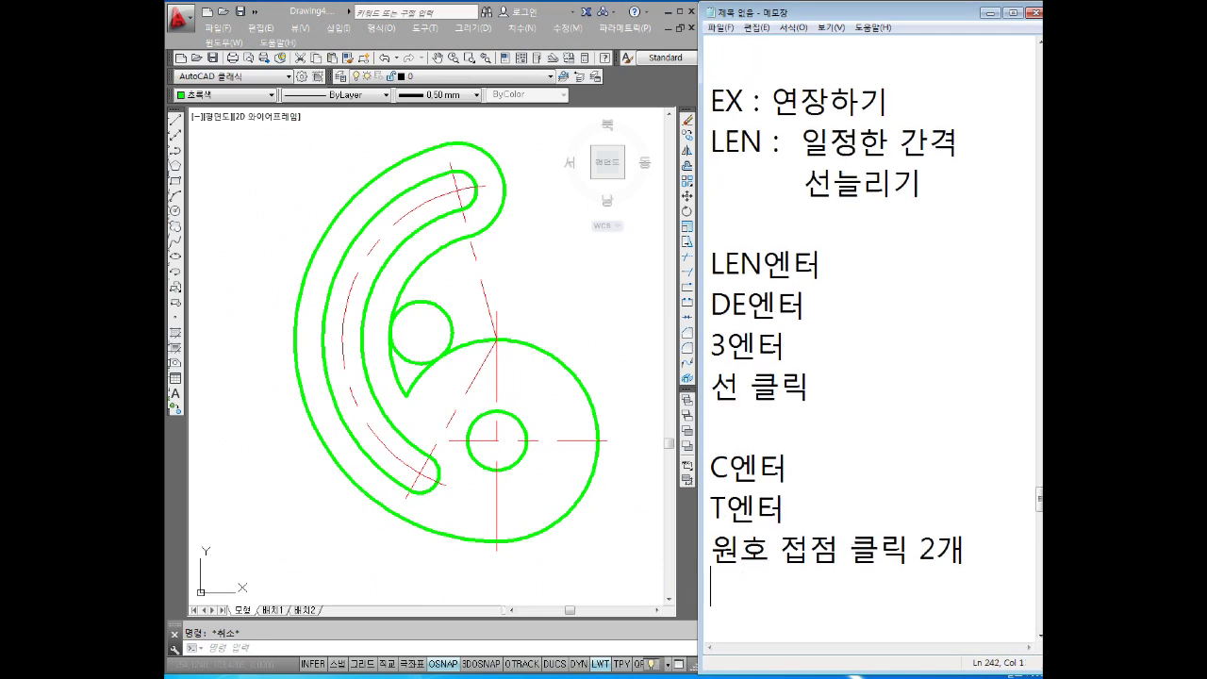
{"action": "type", "text": "10ㅇ"}
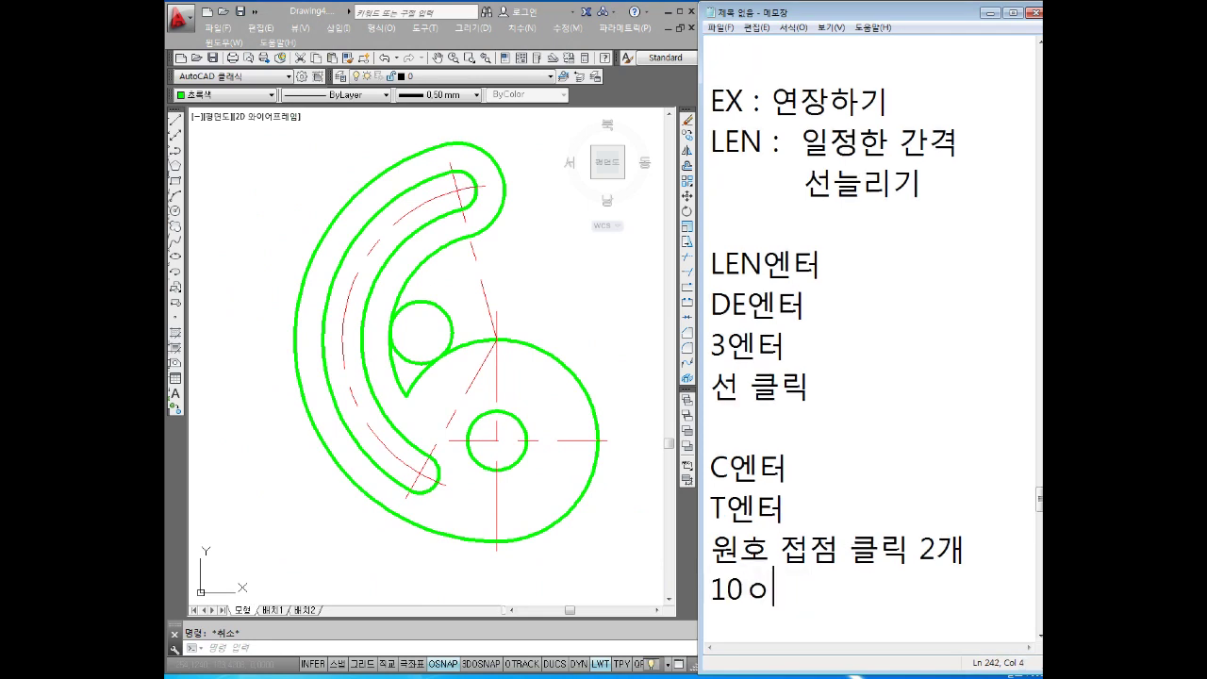
{"action": "type", "text": "ㅔㄴ터"}
{"action": "key", "text": "Return"}
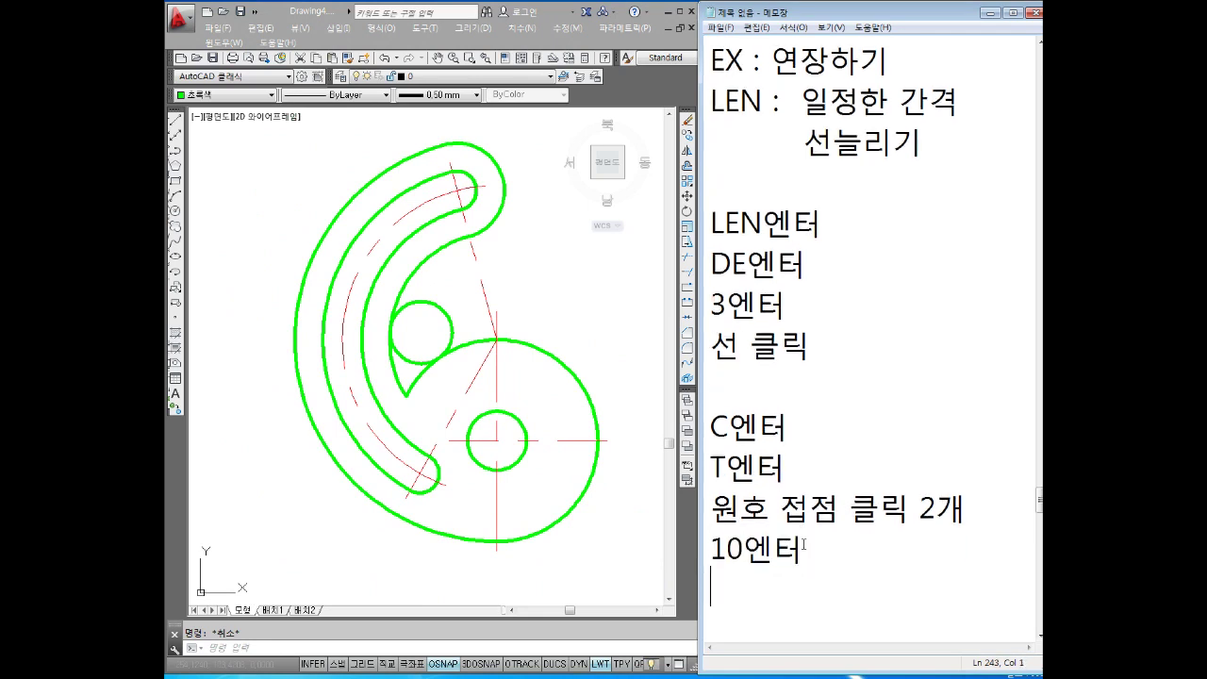
{"action": "key", "text": "Return"}
{"action": "type", "text": "TR엔터"}
{"action": "key", "text": "Return"}
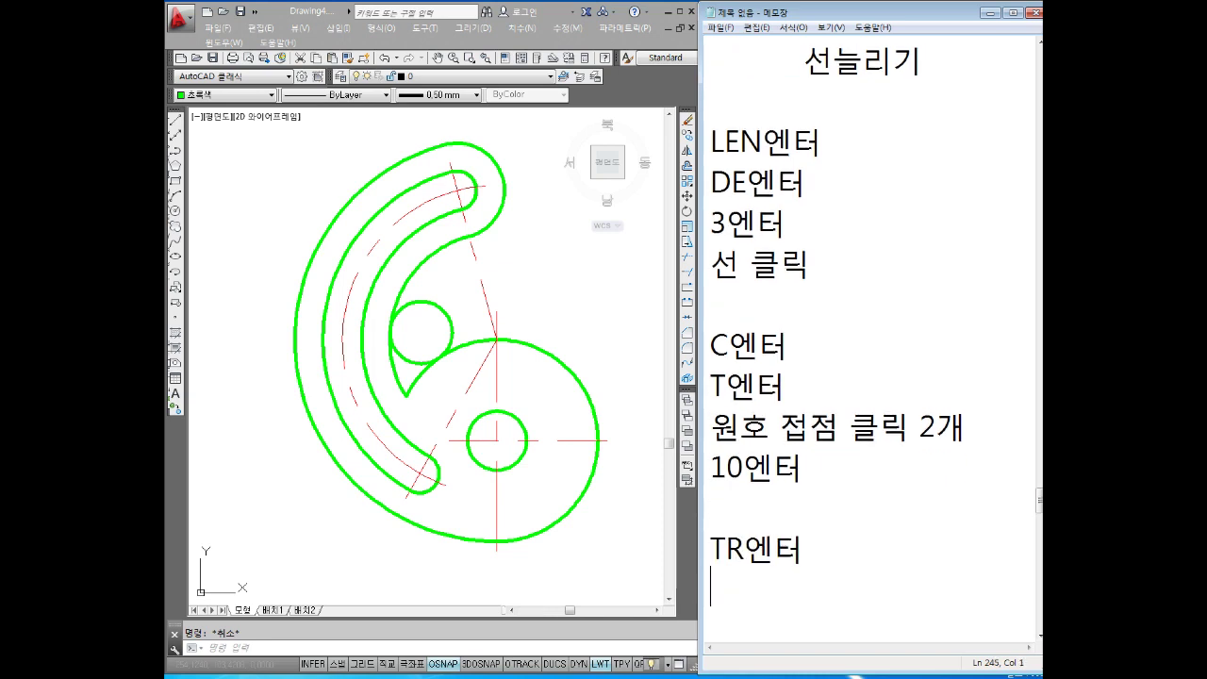
{"action": "type", "text": "엔터"}
{"action": "key", "text": "Return"}
- Trim away the unwanted parts of the radius-10 circle, leaving the blend arc
{"action": "left_click", "coordinate": [470, 359]}
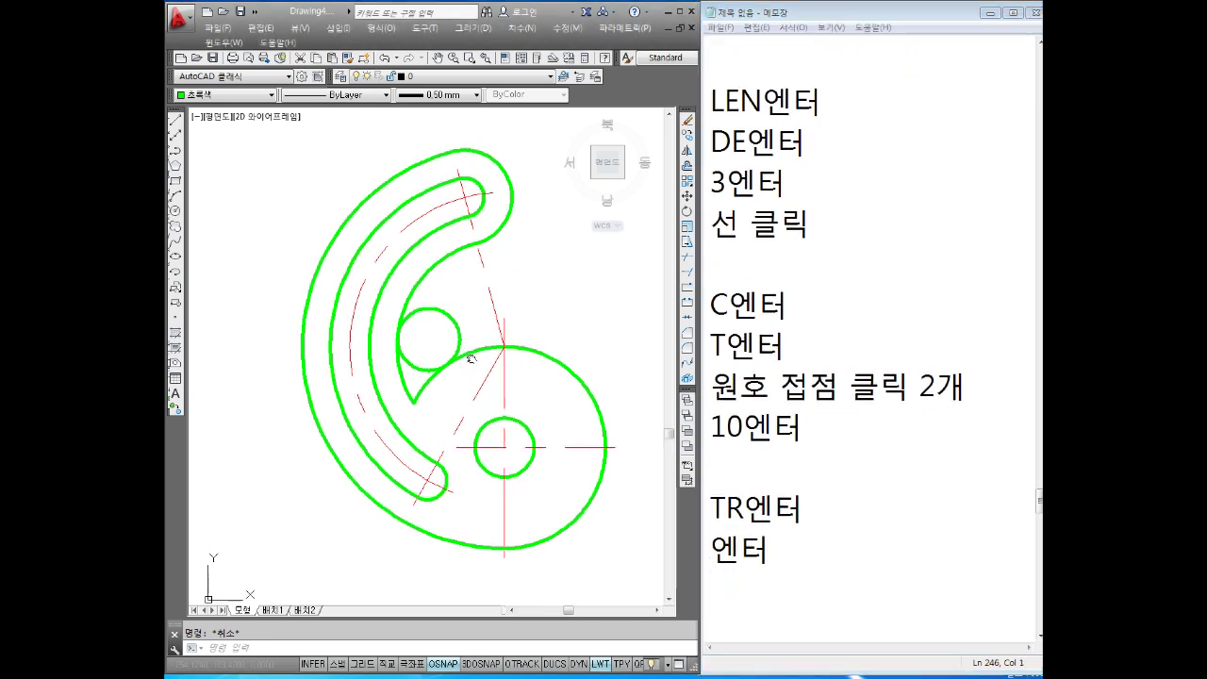
{"action": "middle_click_drag", "start_coordinate": [471, 358], "coordinate": [484, 366]}
{"action": "type", "text": "tr"}
{"action": "key", "text": "Return"}
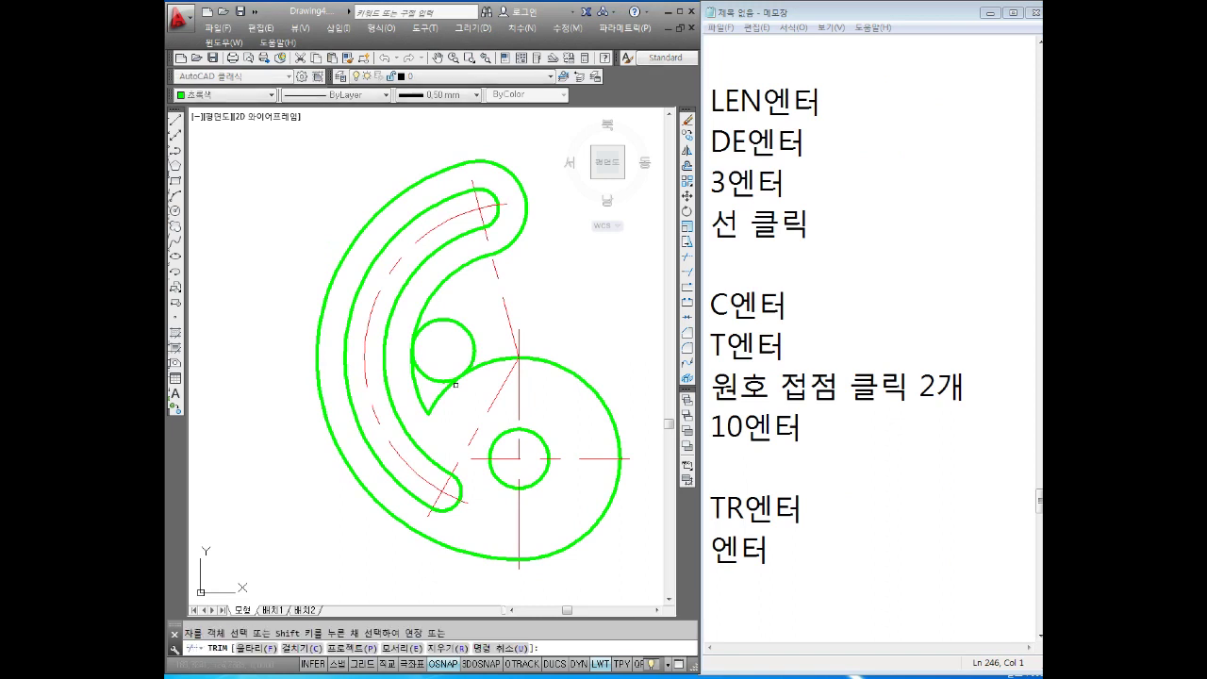
{"action": "scroll", "coordinate": [450, 393], "scroll_direction": "up", "scroll_amount": 2}
{"action": "left_click", "coordinate": [447, 408]}
{"action": "left_click", "coordinate": [411, 425]}
{"action": "left_click", "coordinate": [488, 281]}
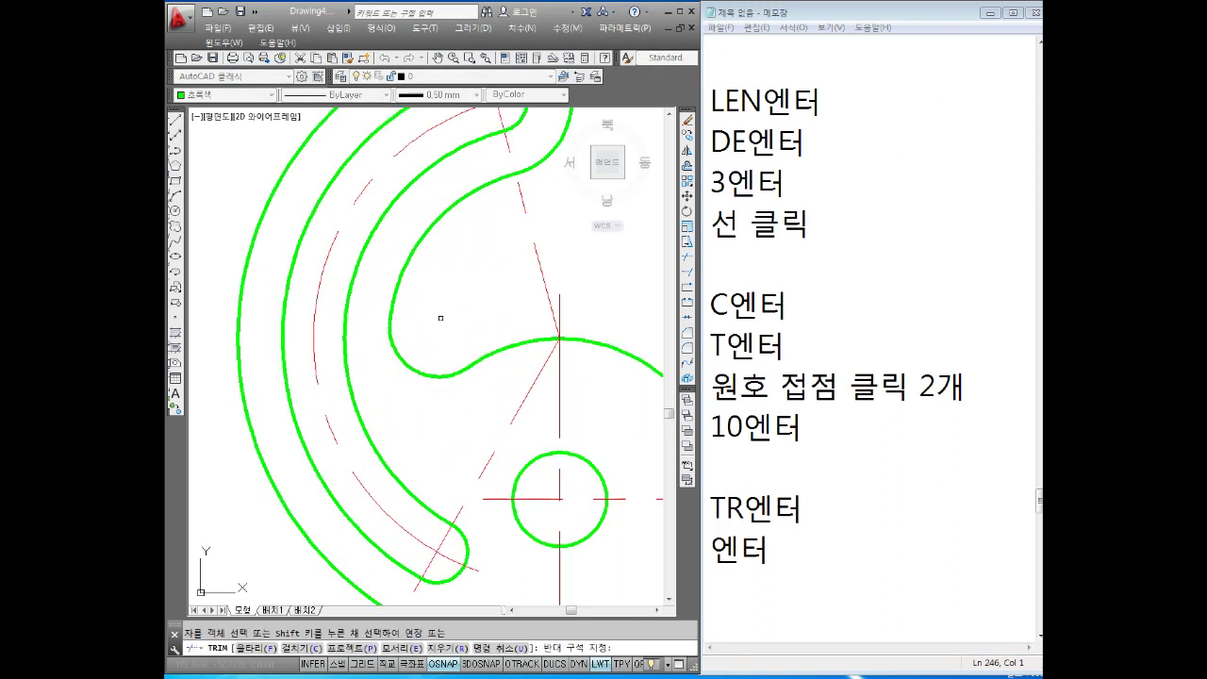
{"action": "scroll", "coordinate": [484, 360], "scroll_direction": "down", "scroll_amount": 3}
{"action": "key", "text": "Escape"}
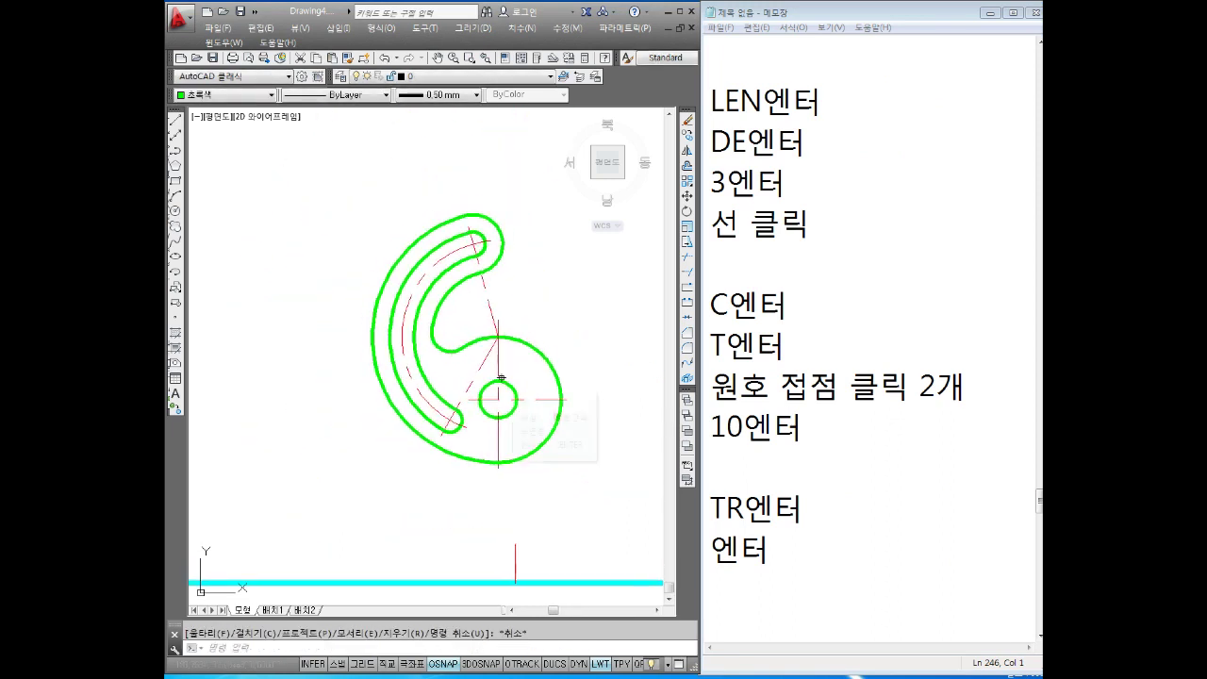
{"action": "scroll", "coordinate": [511, 365], "scroll_direction": "up", "scroll_amount": 2}
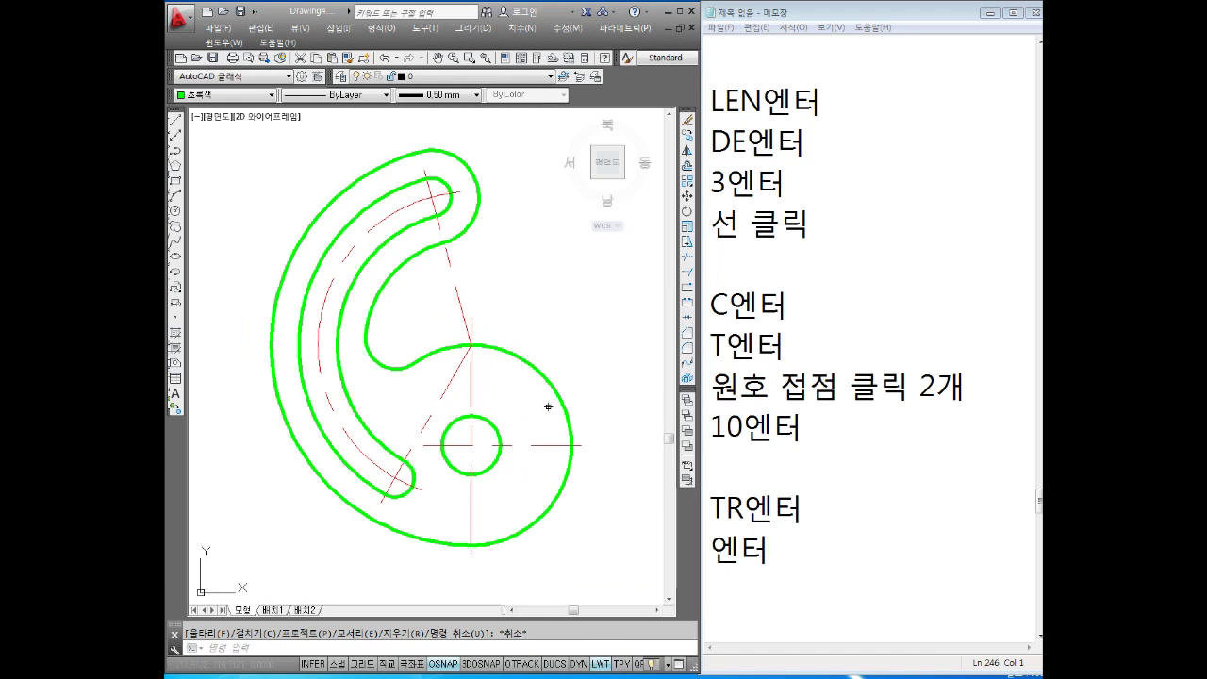
- Add the lines 'LTS 엔터' and '0.3엔터' to the Notepad notes
{"action": "left_click", "coordinate": [803, 614]}
{"action": "key", "text": "Return"}
{"action": "type", "text": "LTS"}
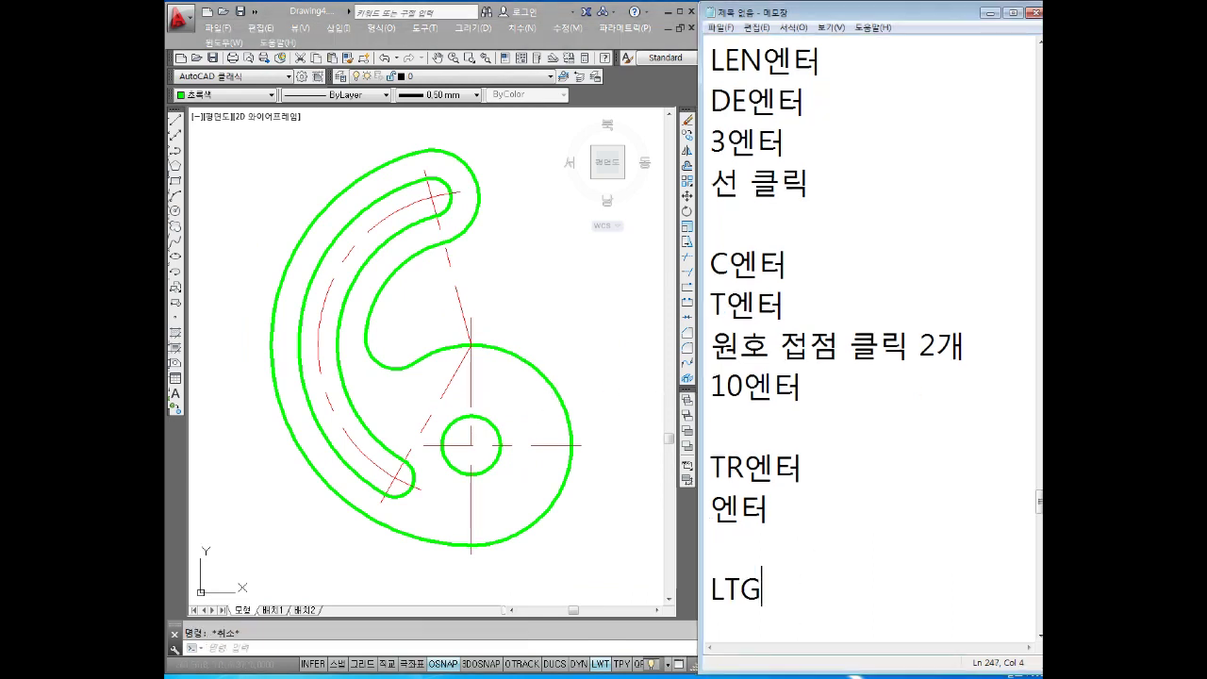
{"action": "type", "text": "S"}
{"action": "key", "text": "BackSpace"}
{"action": "type", "text": "엔"}
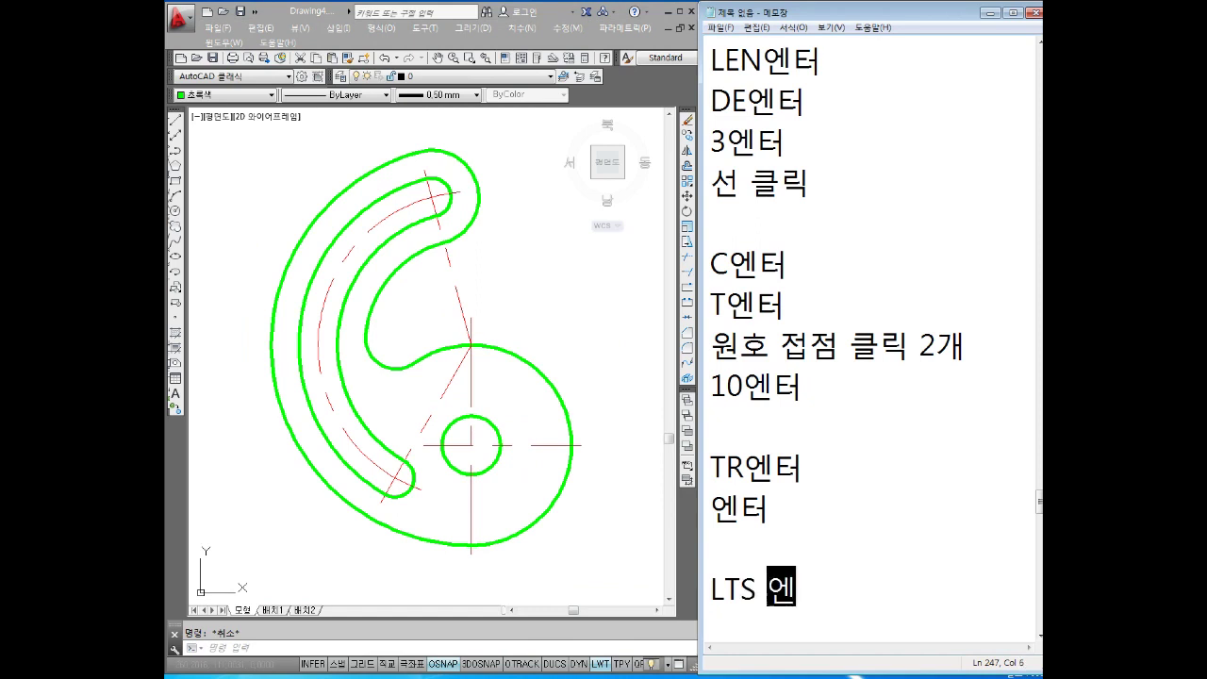
{"action": "type", "text": "터"}
{"action": "key", "text": "Return"}
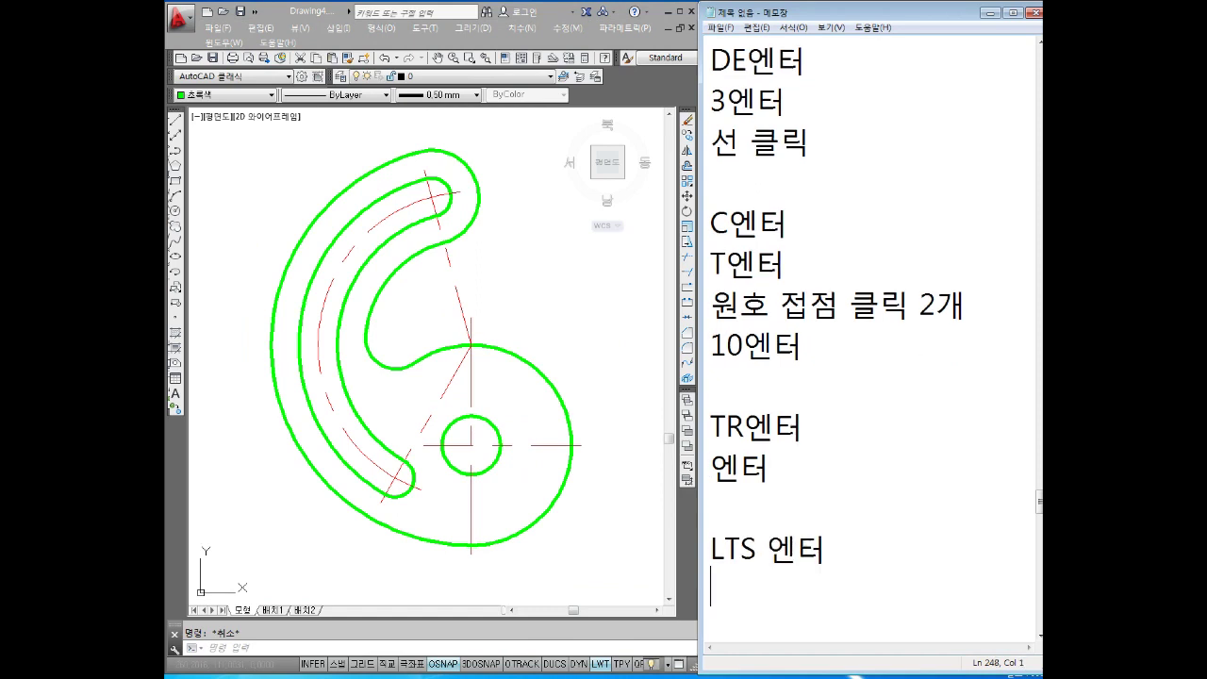
{"action": "type", "text": "0.3에ㄴ터"}
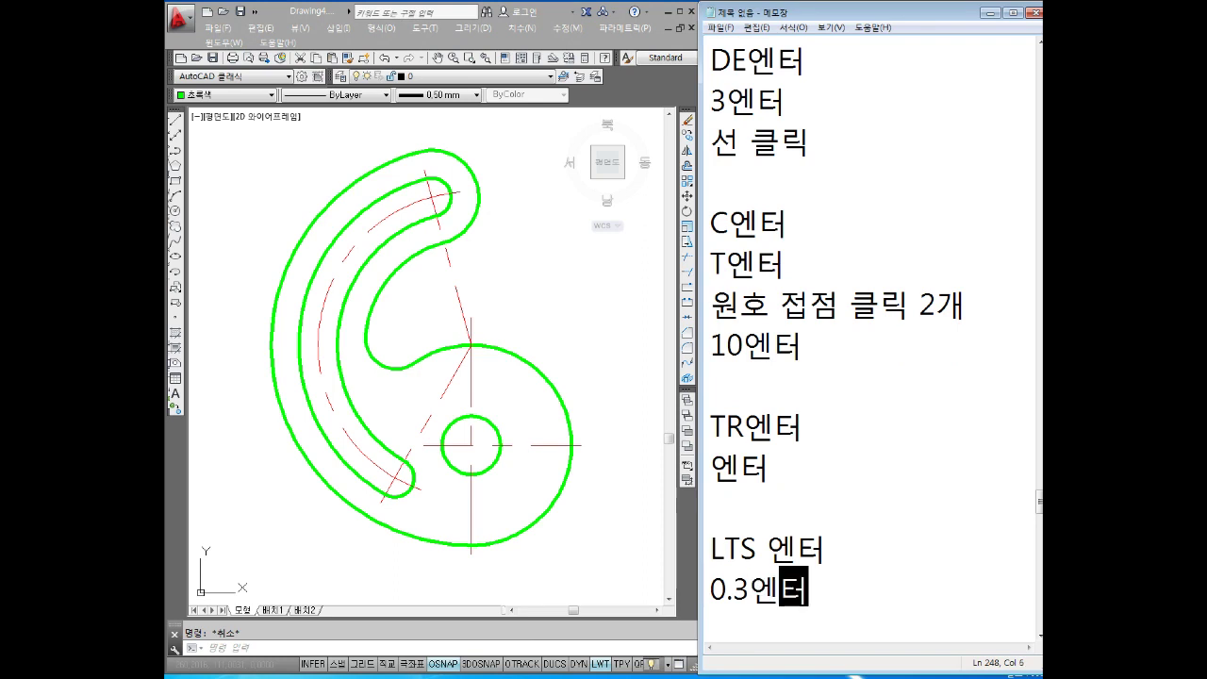
{"action": "key", "text": "Return"}
- Set AutoCAD's linetype scale (LTS) to 0.3 so the centre lines get finer dashes
{"action": "middle_click_drag", "start_coordinate": [445, 416], "coordinate": [451, 418]}
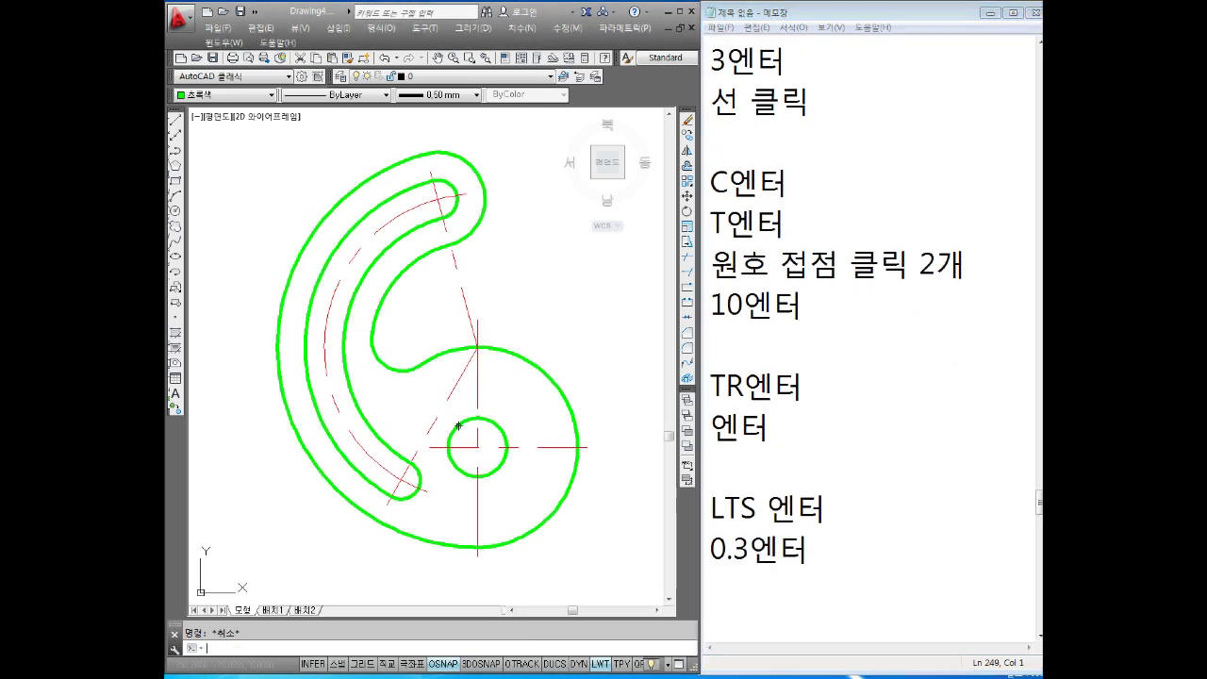
{"action": "left_click", "coordinate": [441, 648]}
{"action": "type", "text": "LTS"}
{"action": "key", "text": "Return"}
{"action": "type", "text": "0.3"}
{"action": "key", "text": "Return"}
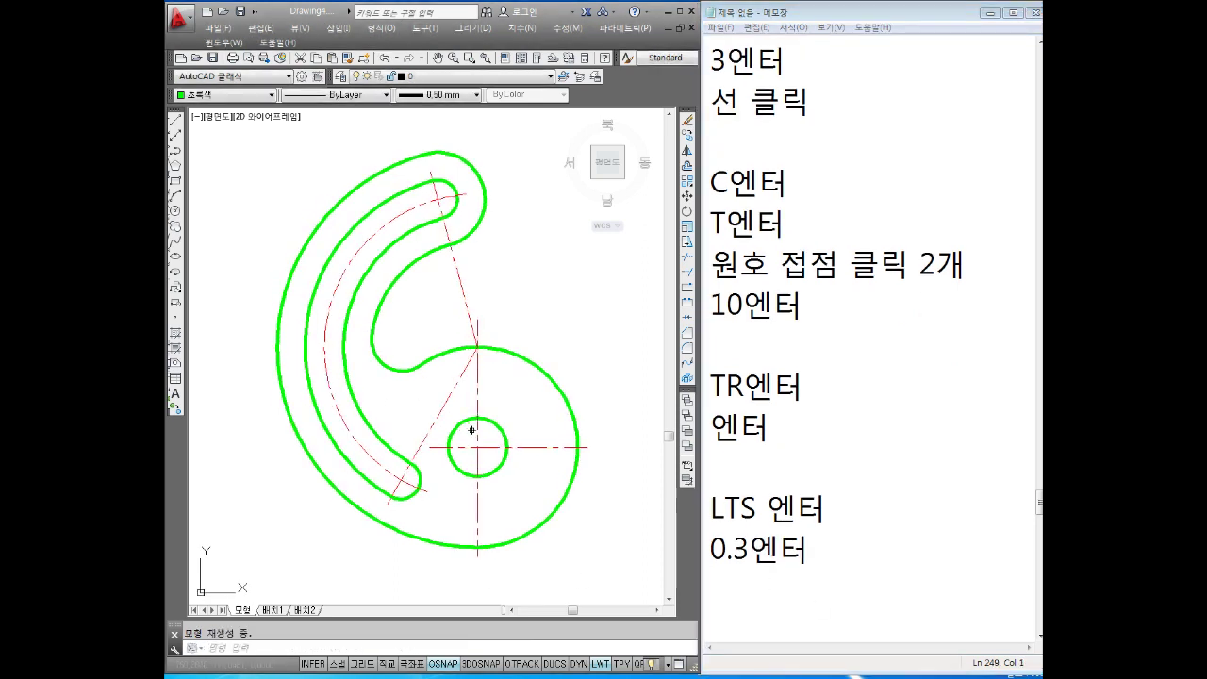
{"action": "key", "text": "Escape"}
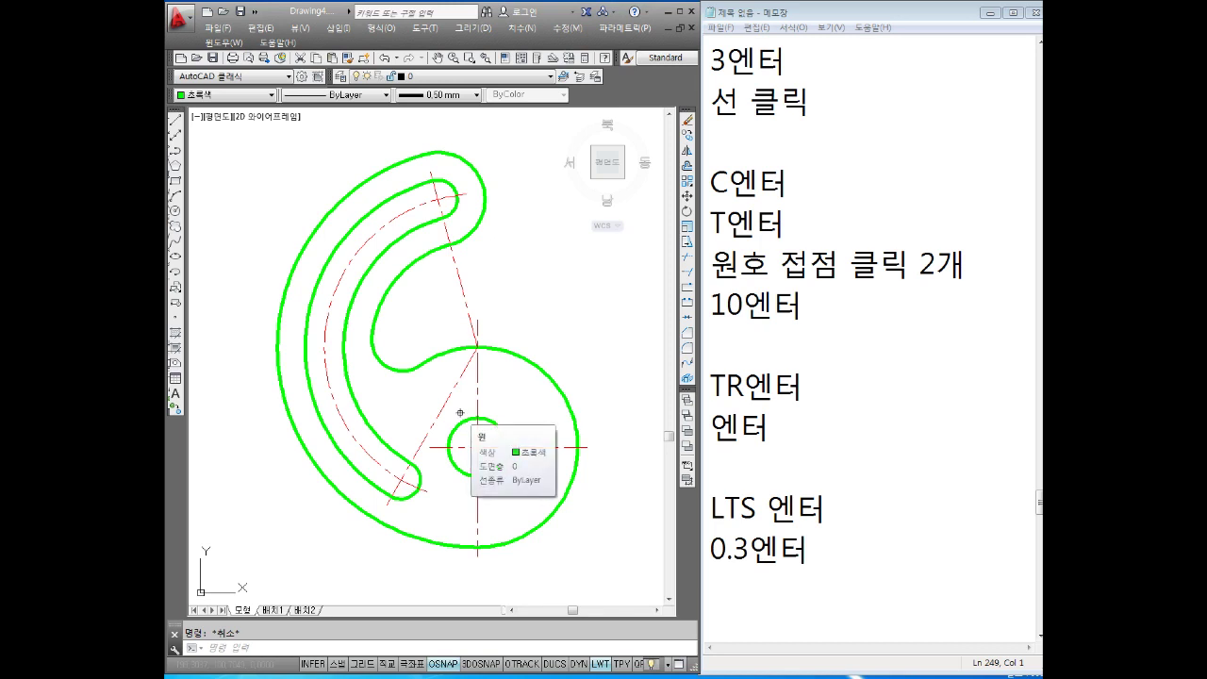
- Add the note line '선의특성', correcting the misspelled syllable
{"action": "left_click", "coordinate": [767, 564]}
{"action": "key", "text": "Return"}
{"action": "type", "text": "선의특"}
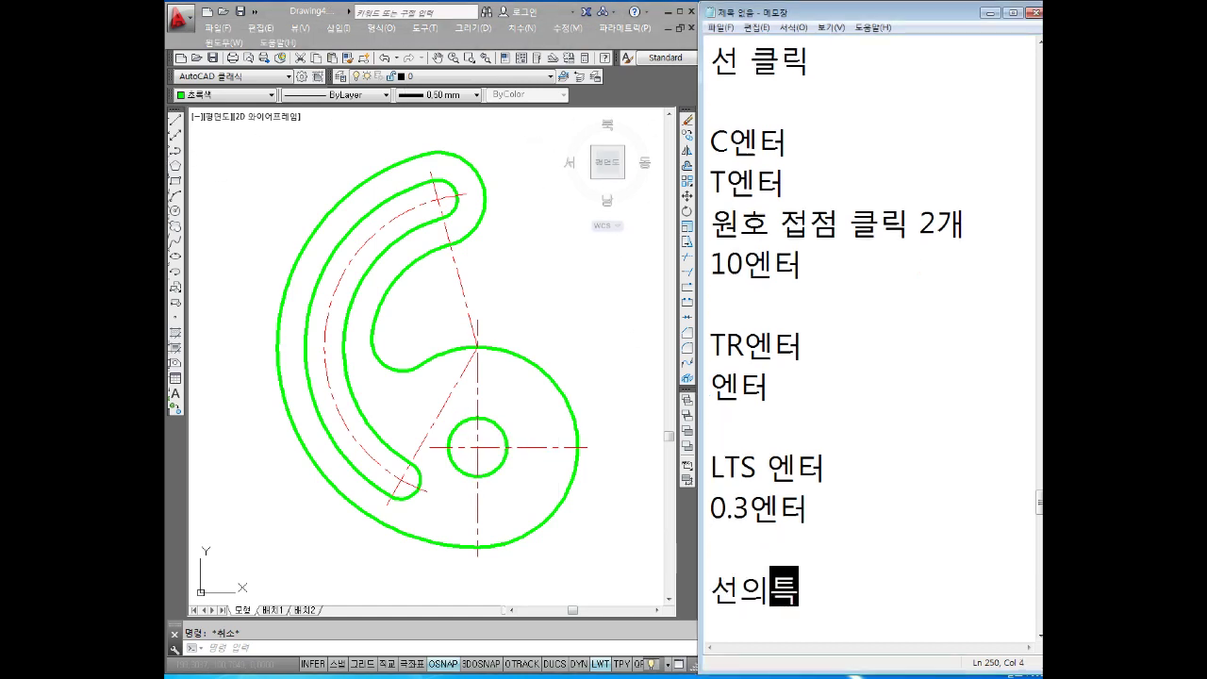
{"action": "type", "text": "정"}
{"action": "key", "text": "Return"}
{"action": "type", "text": "ㅊ"}
{"action": "key", "text": "BackSpace"}
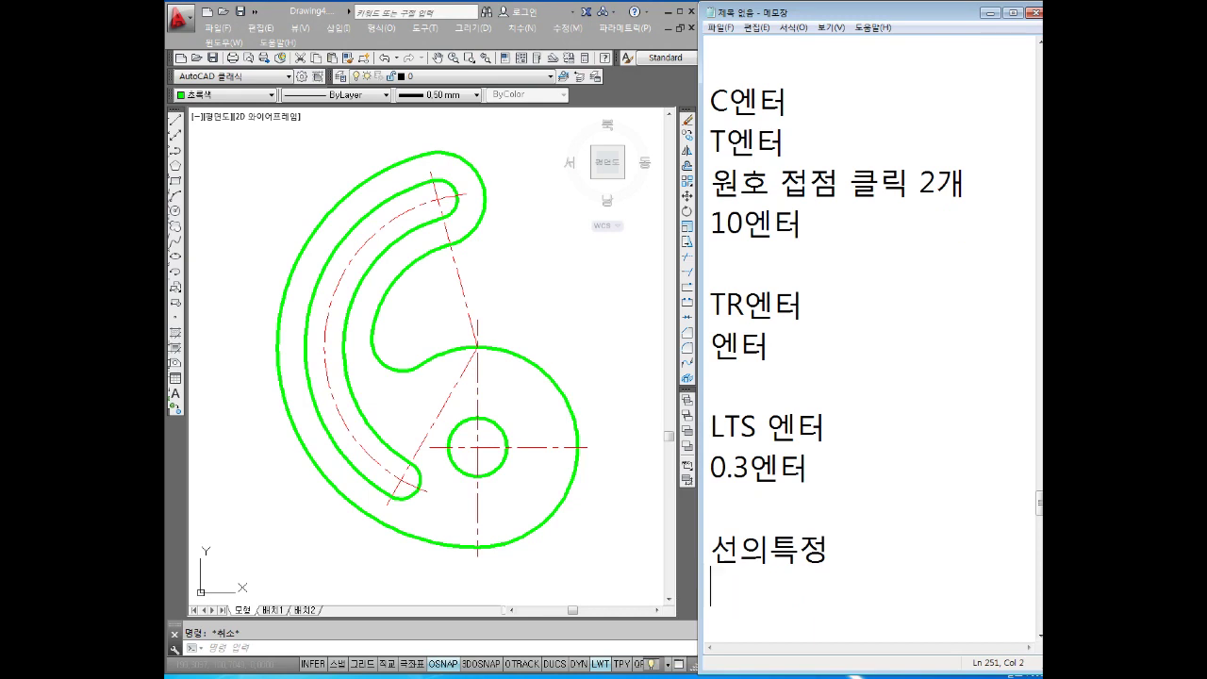
{"action": "key", "text": "BackSpace"}
{"action": "key", "text": "BackSpace"}
{"action": "type", "text": "ㅅ"}
{"action": "key", "text": "BackSpace"}
{"action": "type", "text": "성"}
{"action": "key", "text": "Return"}
- Add the note lines '치수' and '파랑 실선 0.25' below it
{"action": "type", "text": "ㅊ"}
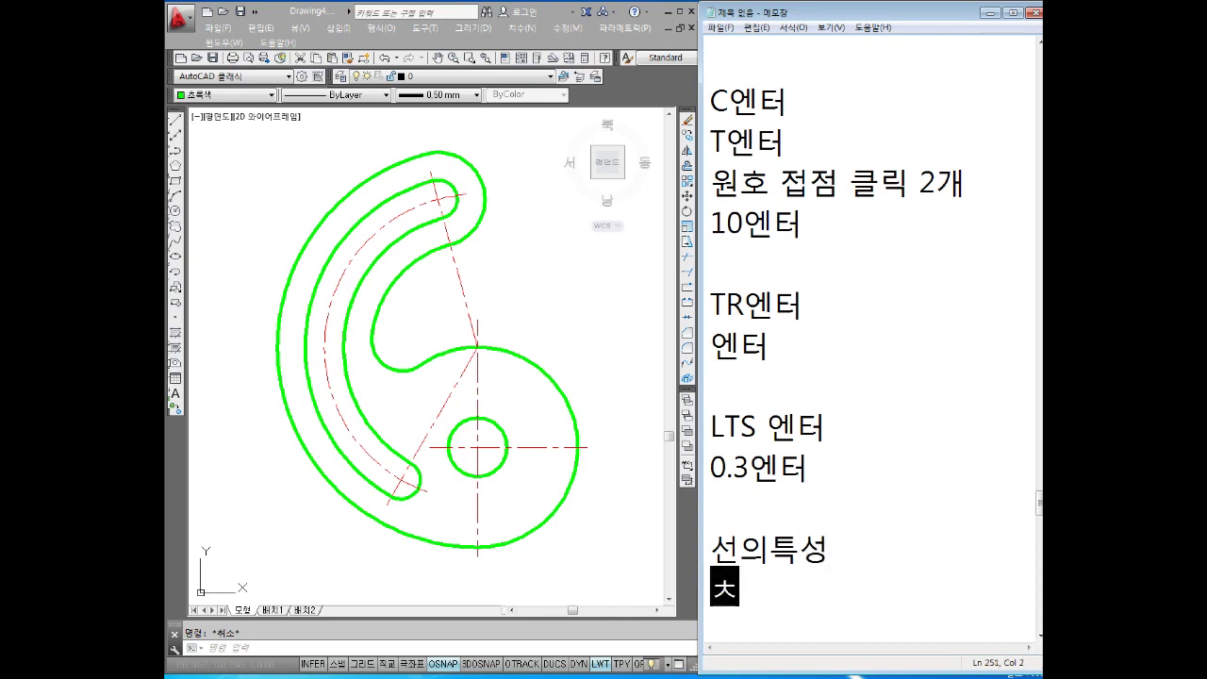
{"action": "type", "text": "치수"}
{"action": "key", "text": "Return"}
{"action": "type", "text": "VKF"}
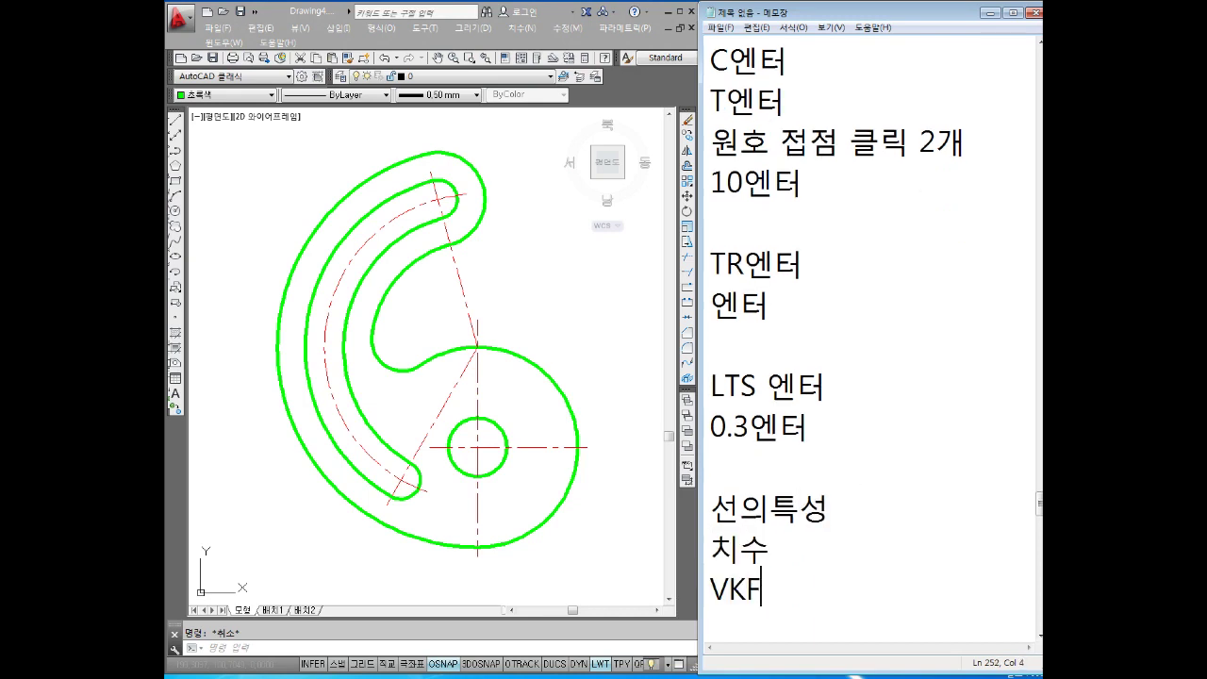
{"action": "key", "text": "BackSpace"}
{"action": "key", "text": "BackSpace"}
{"action": "key", "text": "BackSpace"}
{"action": "type", "text": "VKF"}
{"action": "key", "text": "BackSpace"}
{"action": "key", "text": "BackSpace"}
{"action": "key", "text": "BackSpace"}
{"action": "key", "text": "BackSpace"}
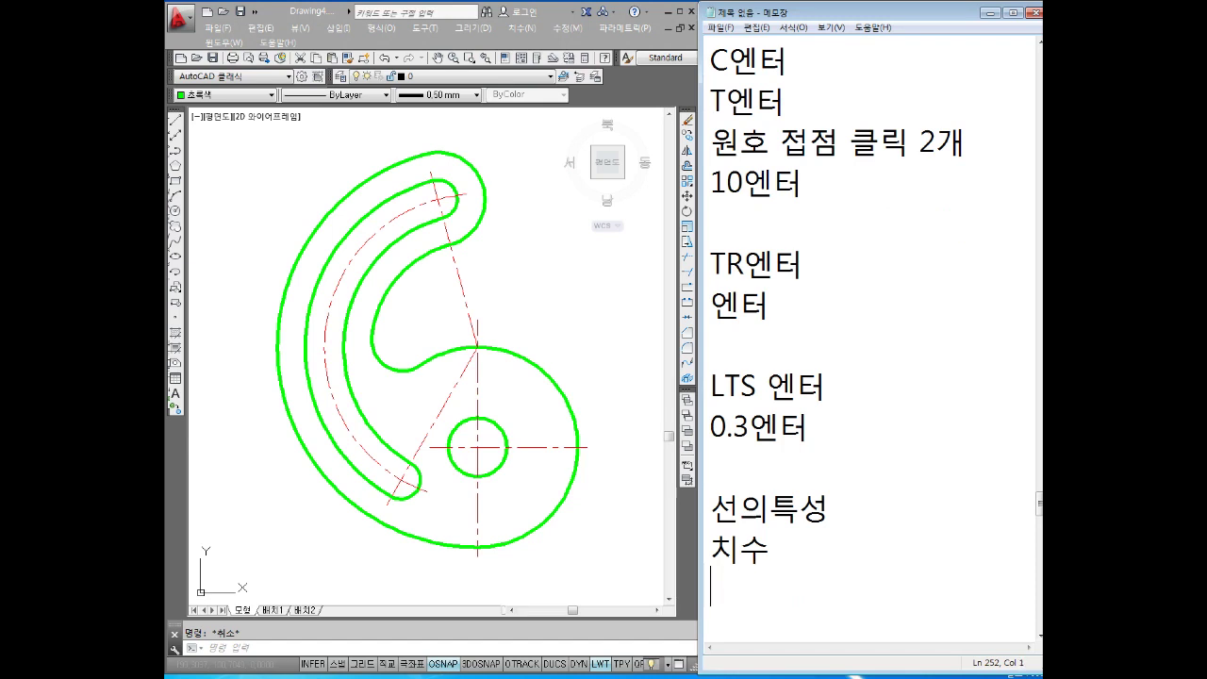
{"action": "type", "text": "파랑 "}
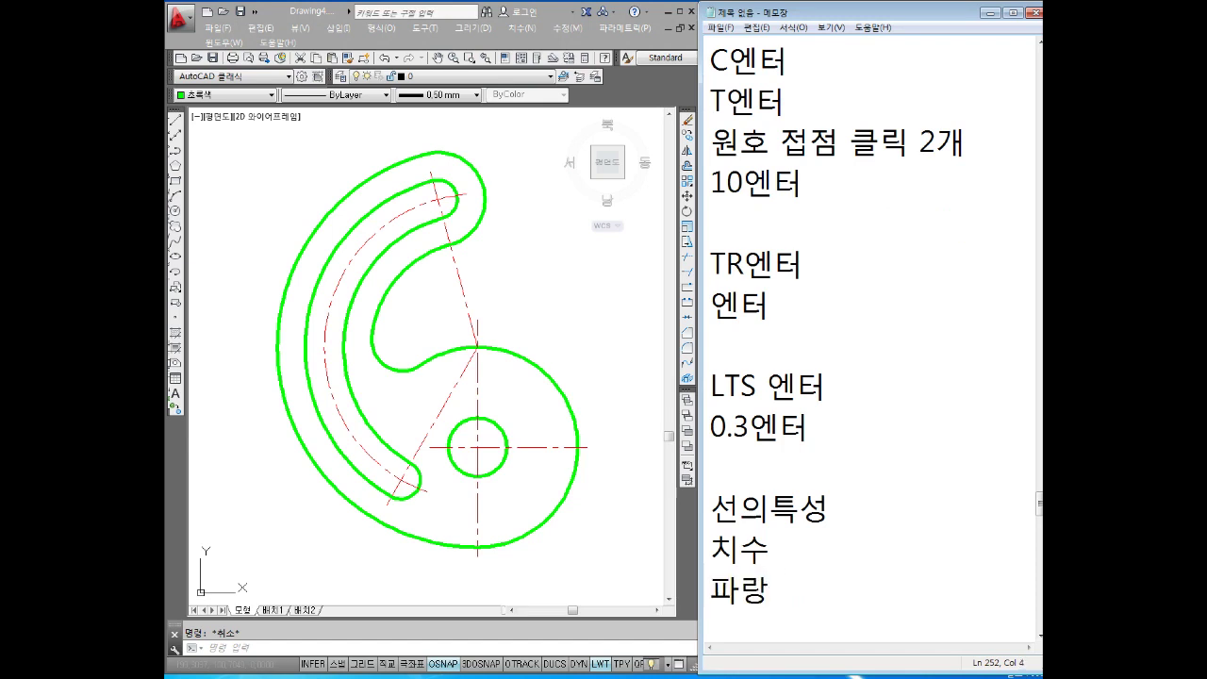
{"action": "type", "text": "실선 "}
{"action": "type", "text": "0.25"}
{"action": "key", "text": "Return"}
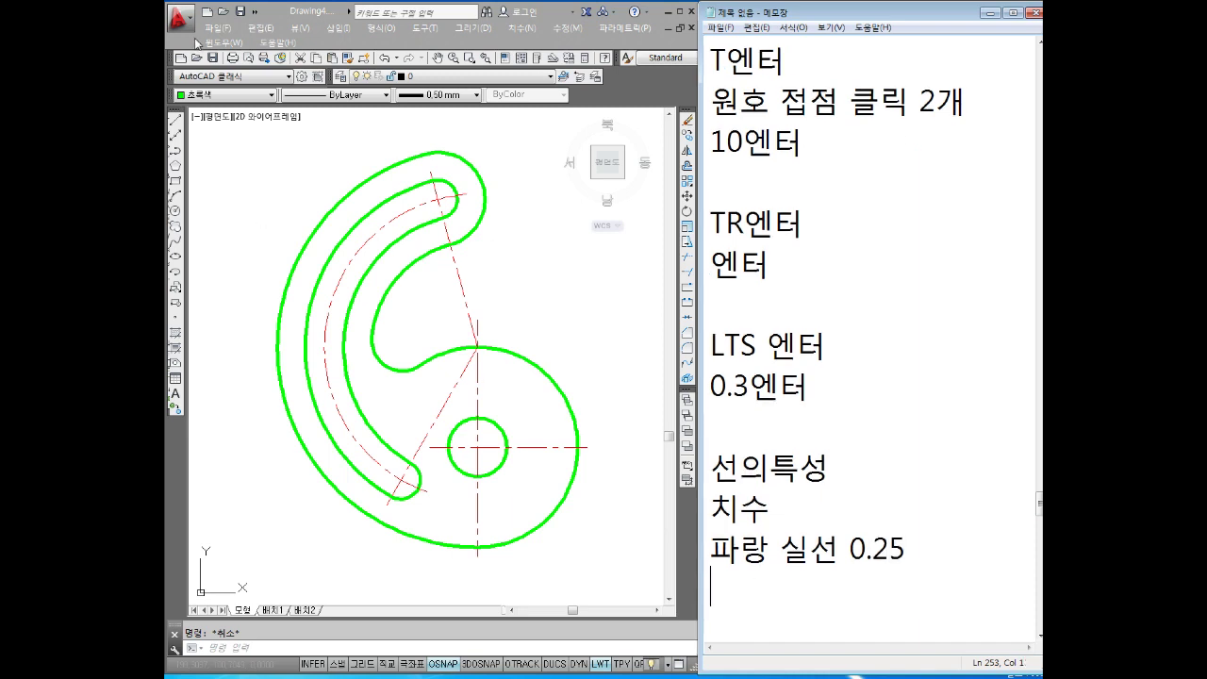
- Set new objects to blue colour, ByLayer linetype and 0.25 mm lineweight
{"action": "left_click", "coordinate": [226, 94]}
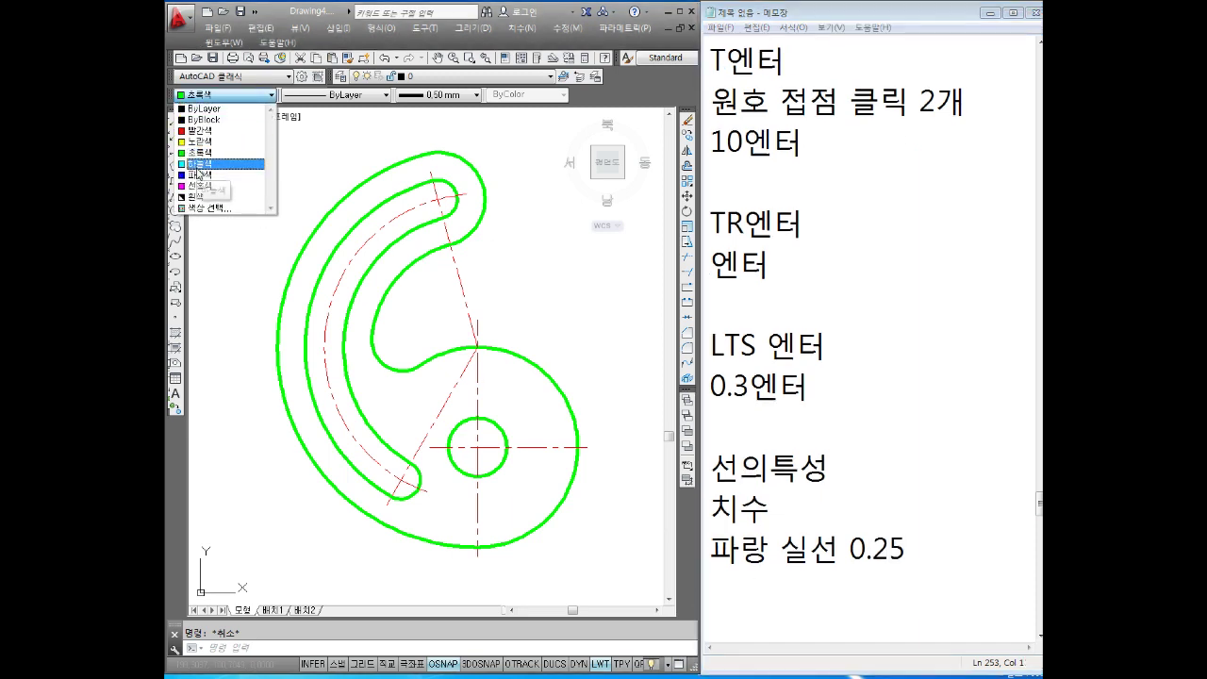
{"action": "left_click", "coordinate": [200, 175]}
{"action": "left_click", "coordinate": [340, 94]}
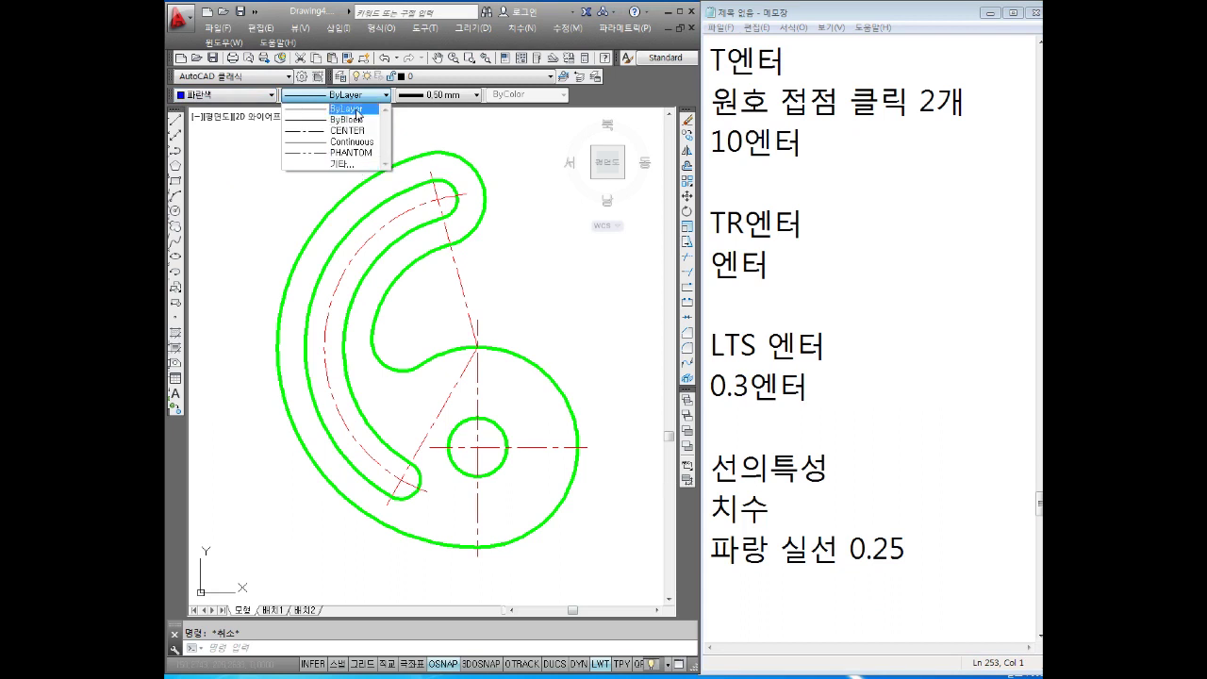
{"action": "left_click", "coordinate": [356, 110]}
{"action": "left_click", "coordinate": [434, 94]}
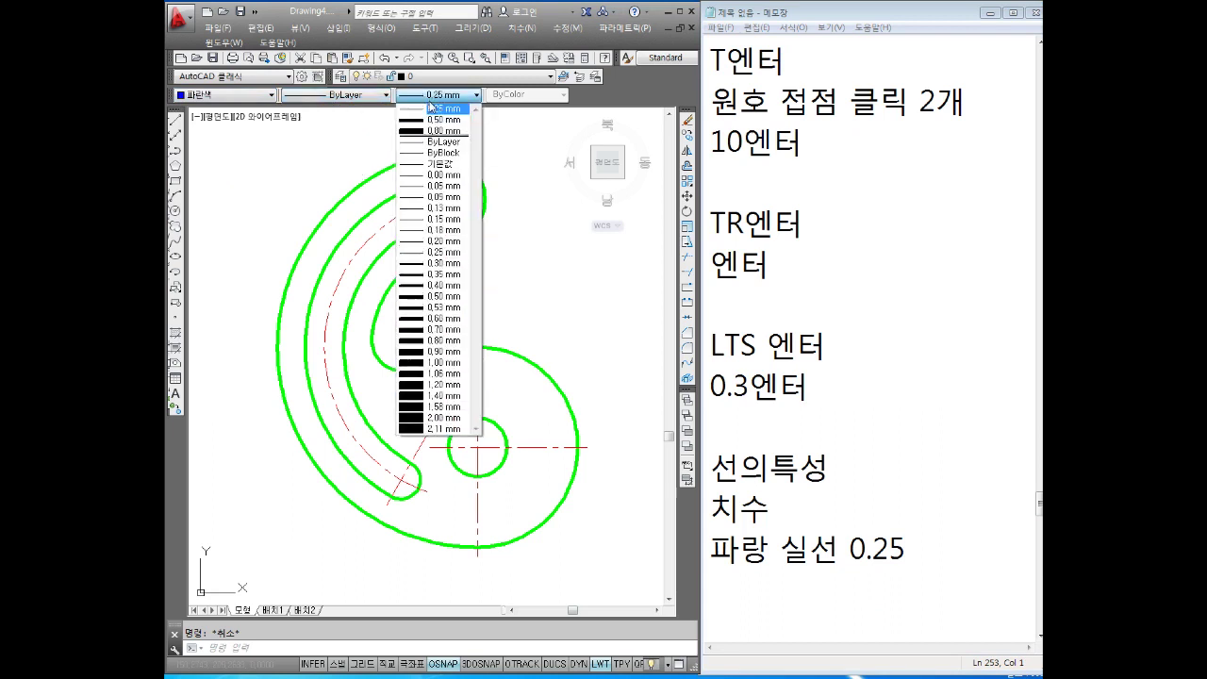
{"action": "left_click", "coordinate": [436, 253]}
{"action": "middle_click_drag", "start_coordinate": [508, 400], "coordinate": [476, 366]}
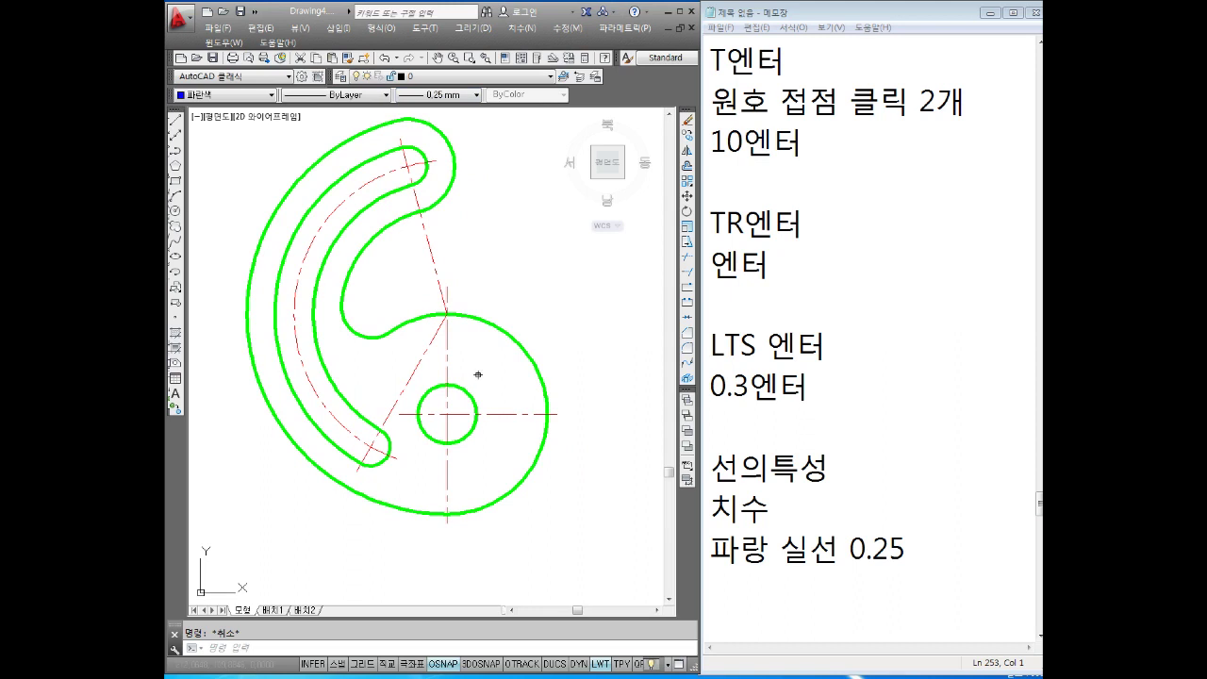
{"action": "left_click", "coordinate": [809, 612]}
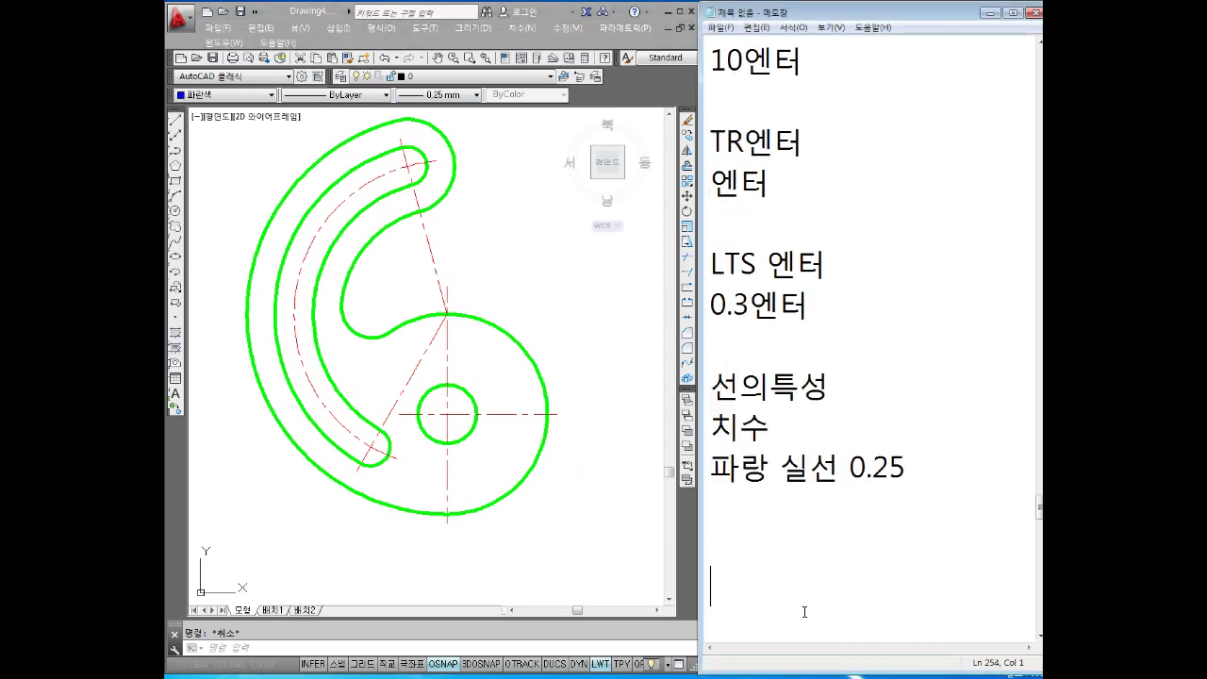
- Note 'DRA엔터', then add an R32.5 radius dimension to the round end with DIMRADIUS
{"action": "type", "text": "D"}
{"action": "type", "text": "RA엔터"}
{"action": "key", "text": "Return"}
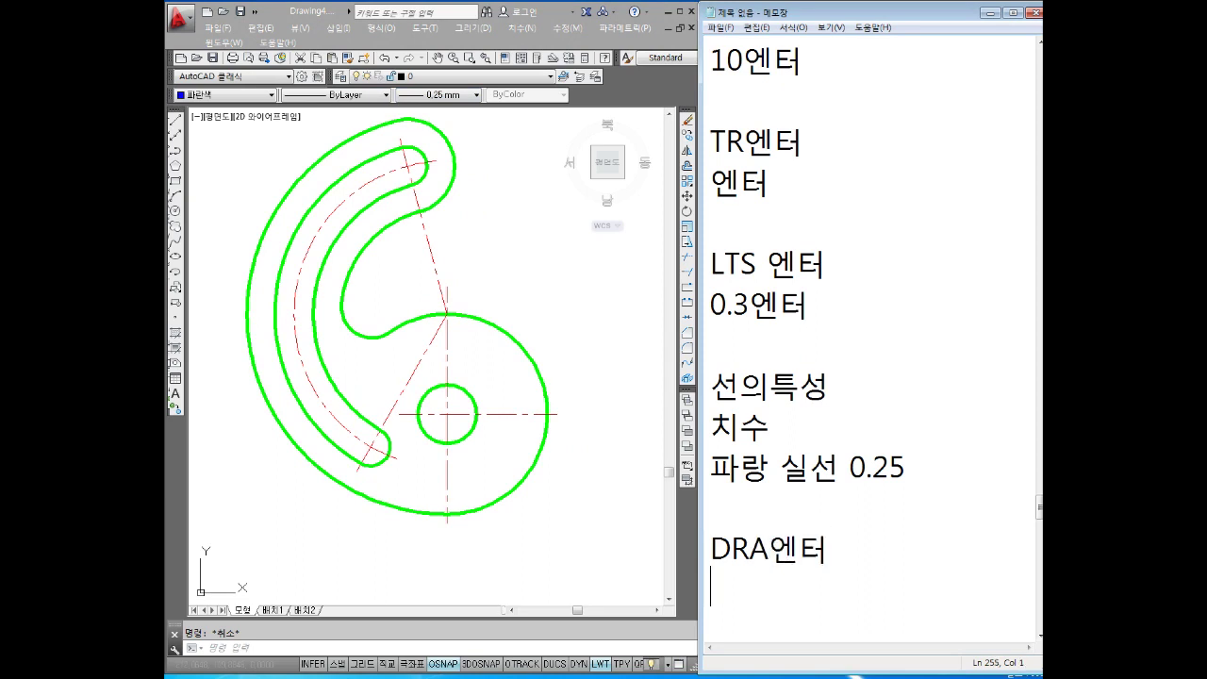
{"action": "left_click", "coordinate": [598, 453]}
{"action": "type", "text": "DRA"}
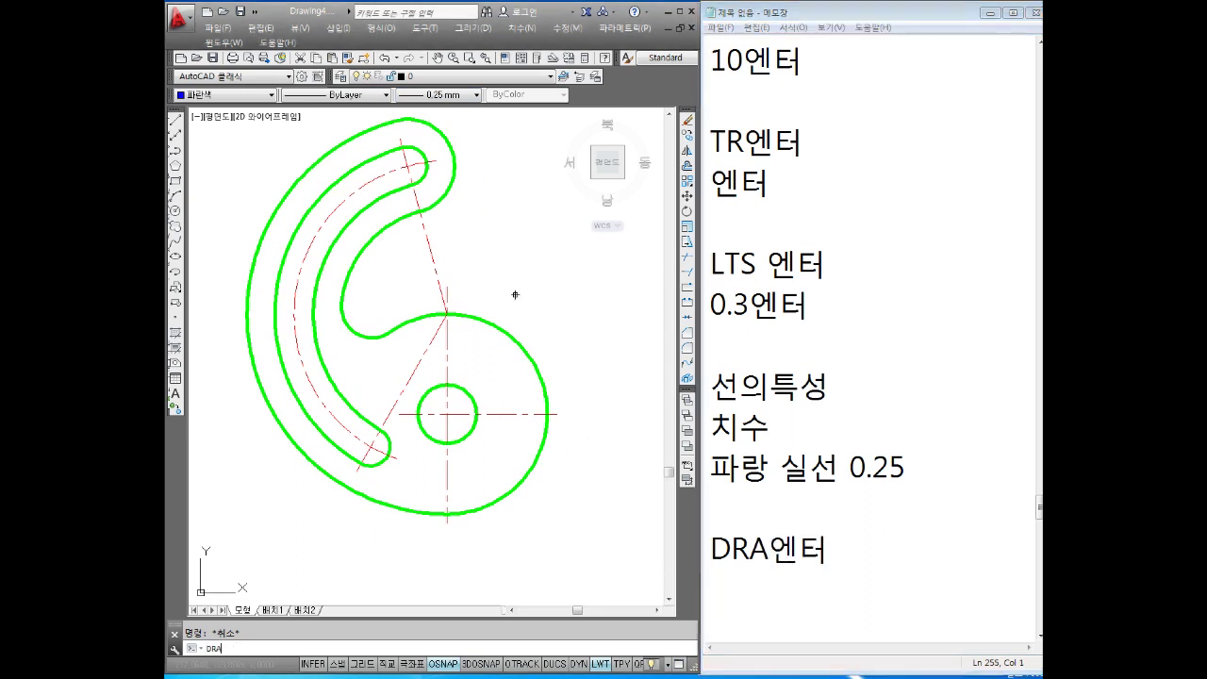
{"action": "key", "text": "Return"}
{"action": "key", "text": "Escape"}
{"action": "type", "text": "A"}
{"action": "key", "text": "Return"}
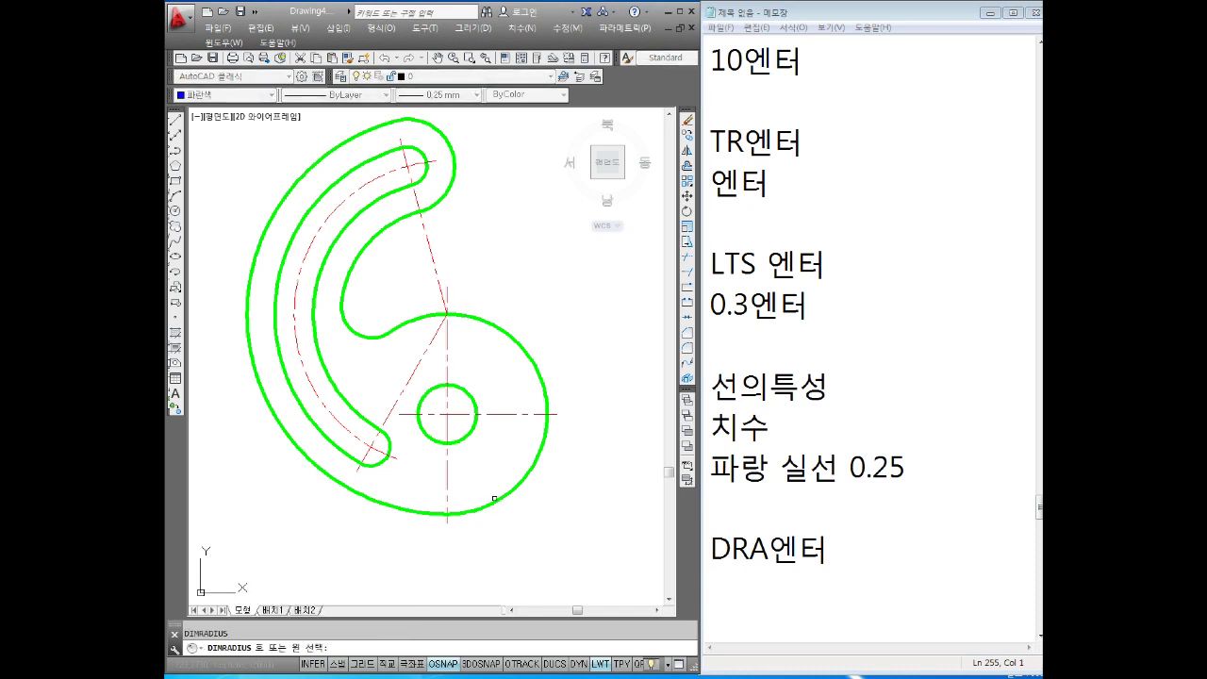
{"action": "left_click", "coordinate": [530, 468]}
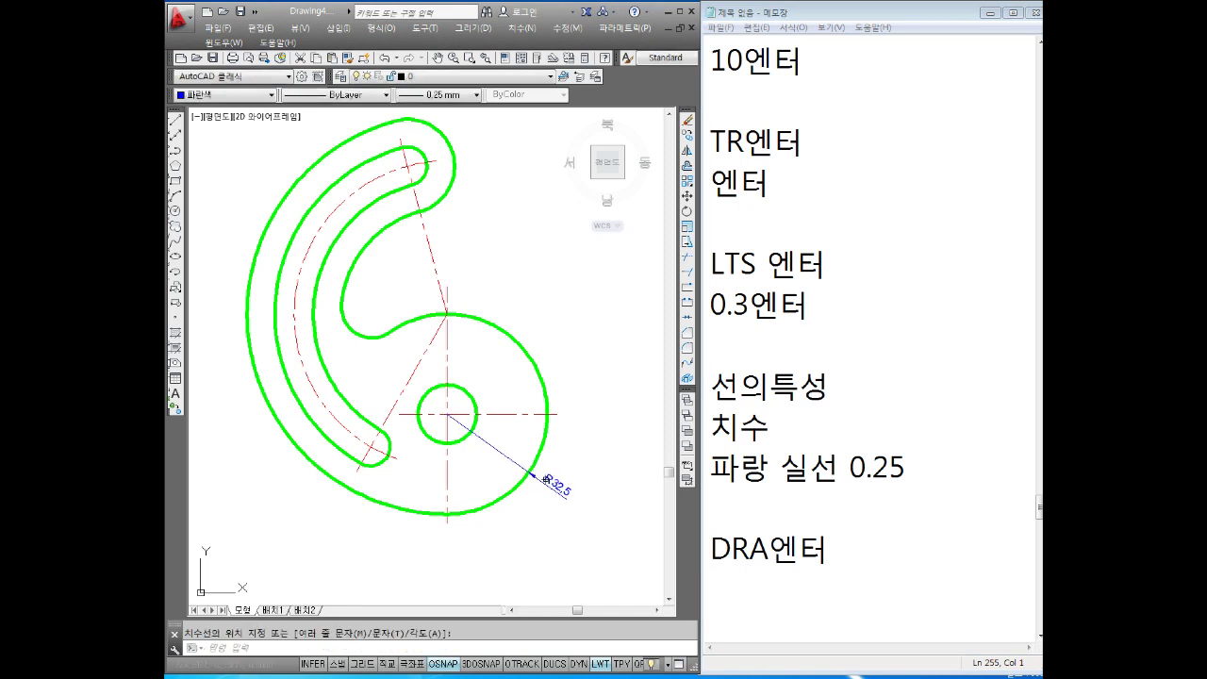
{"action": "left_click", "coordinate": [548, 461]}
- Add R34.5 to the hook's inner arc and R10 to the small inner-corner arc
{"action": "key", "text": "Return"}
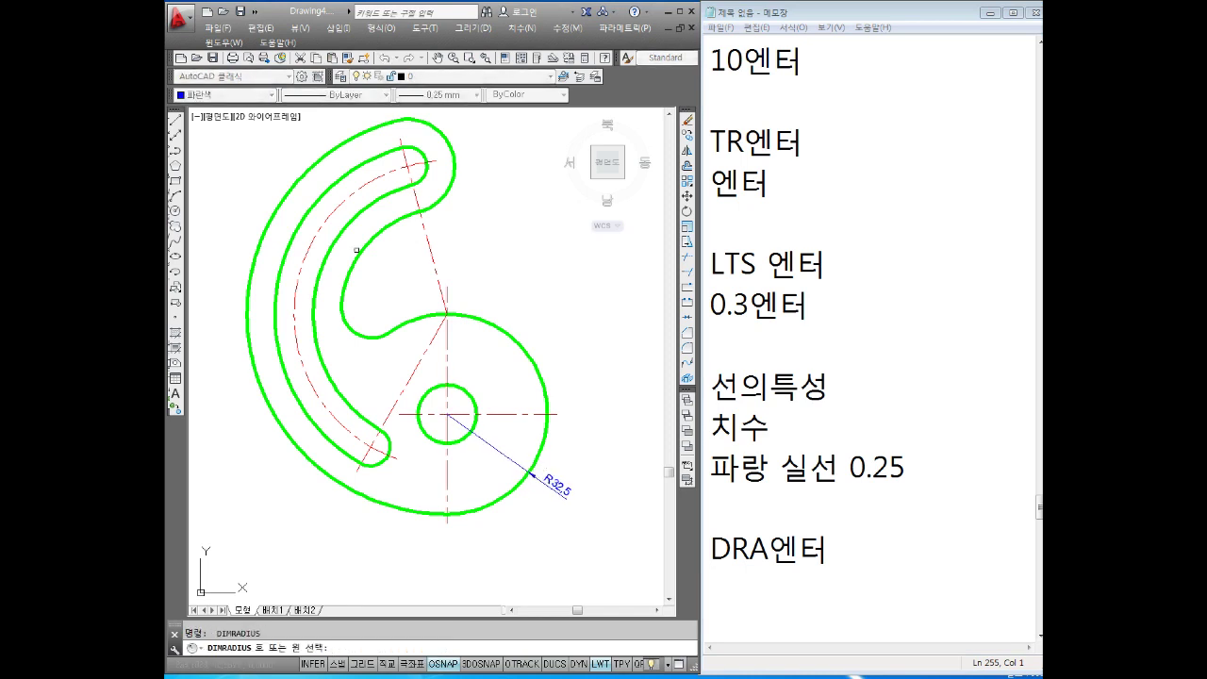
{"action": "left_click", "coordinate": [361, 249]}
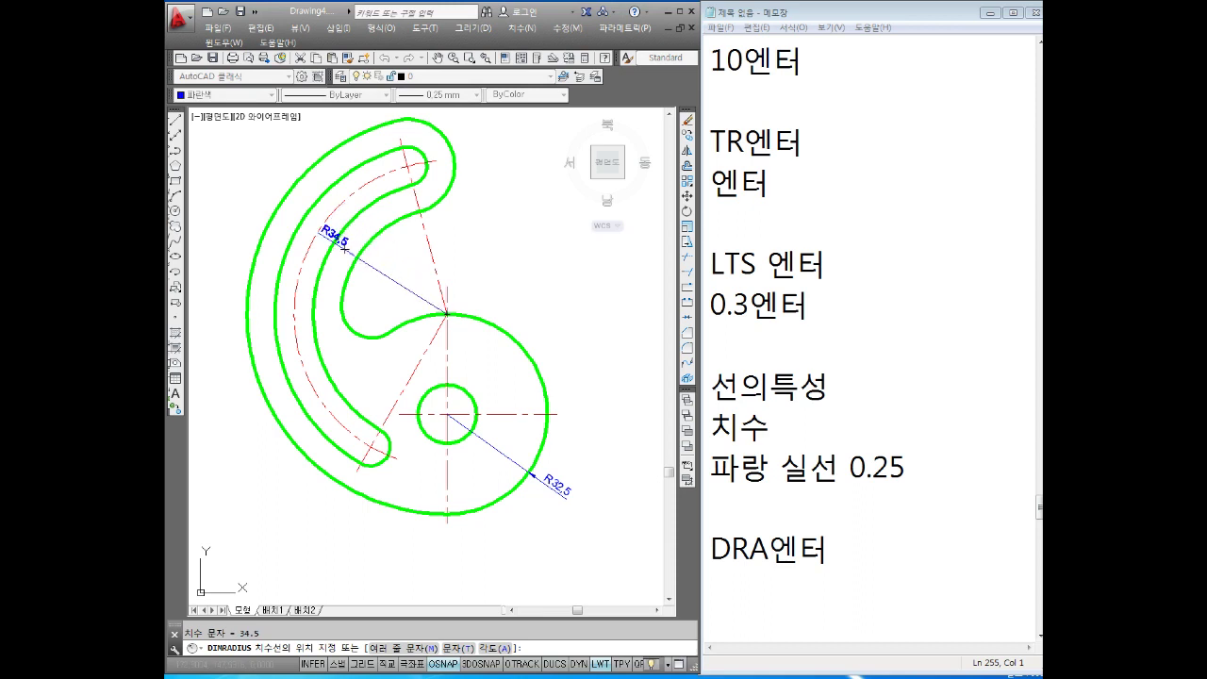
{"action": "left_click", "coordinate": [318, 238]}
{"action": "left_click", "coordinate": [398, 283]}
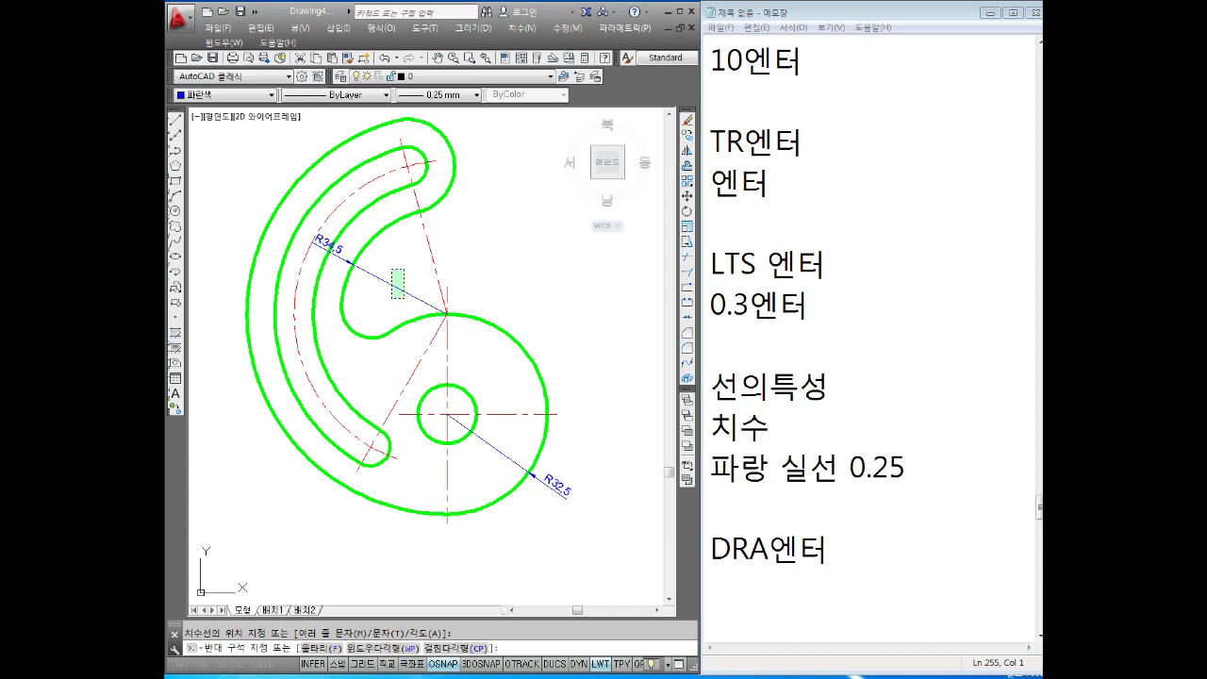
{"action": "left_click", "coordinate": [406, 300]}
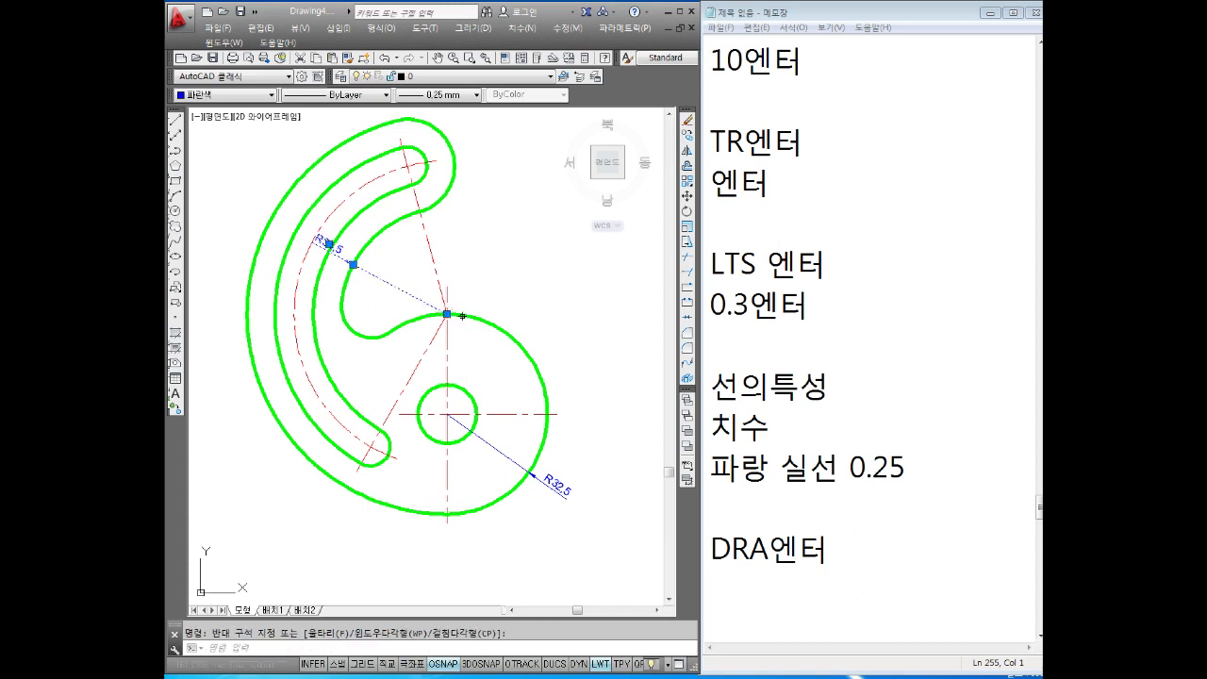
{"action": "key", "text": "Escape"}
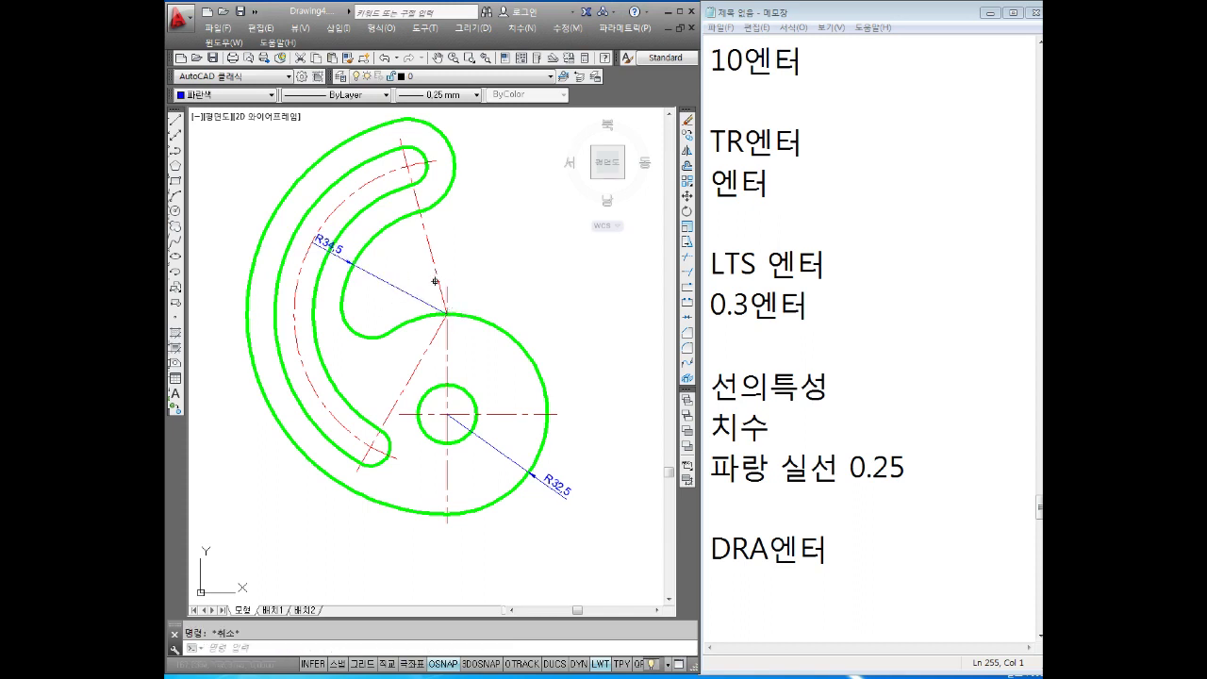
{"action": "key", "text": "Return"}
{"action": "key", "text": "Escape"}
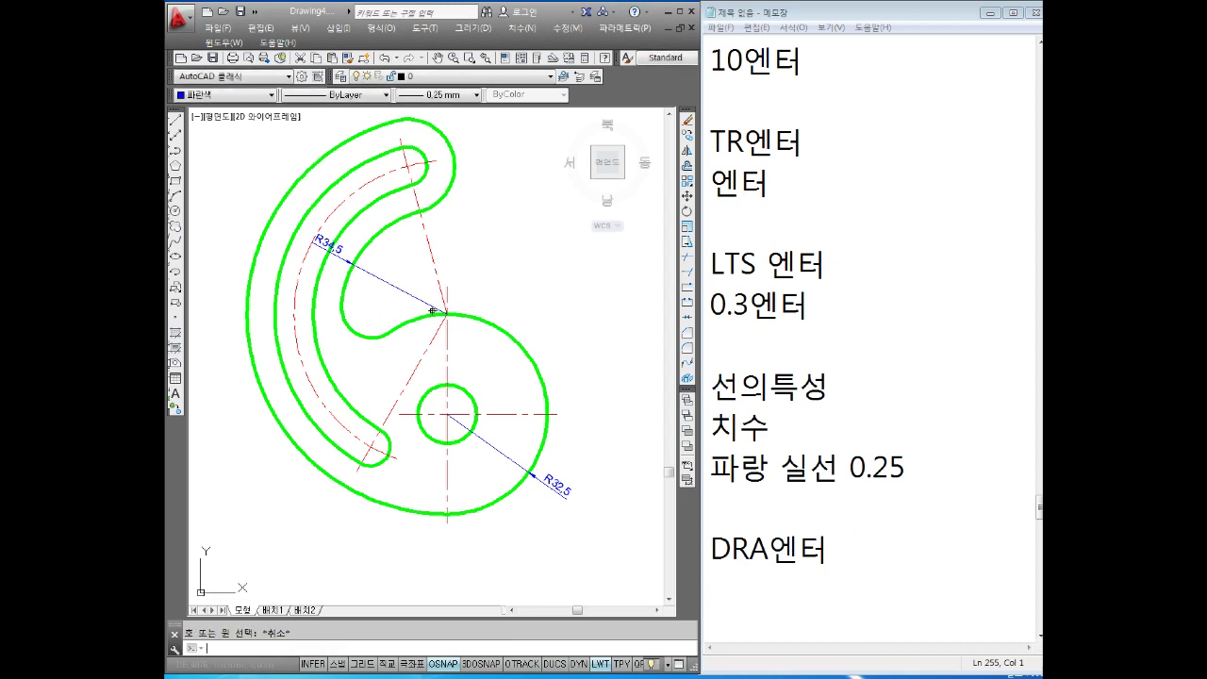
{"action": "key", "text": "Return"}
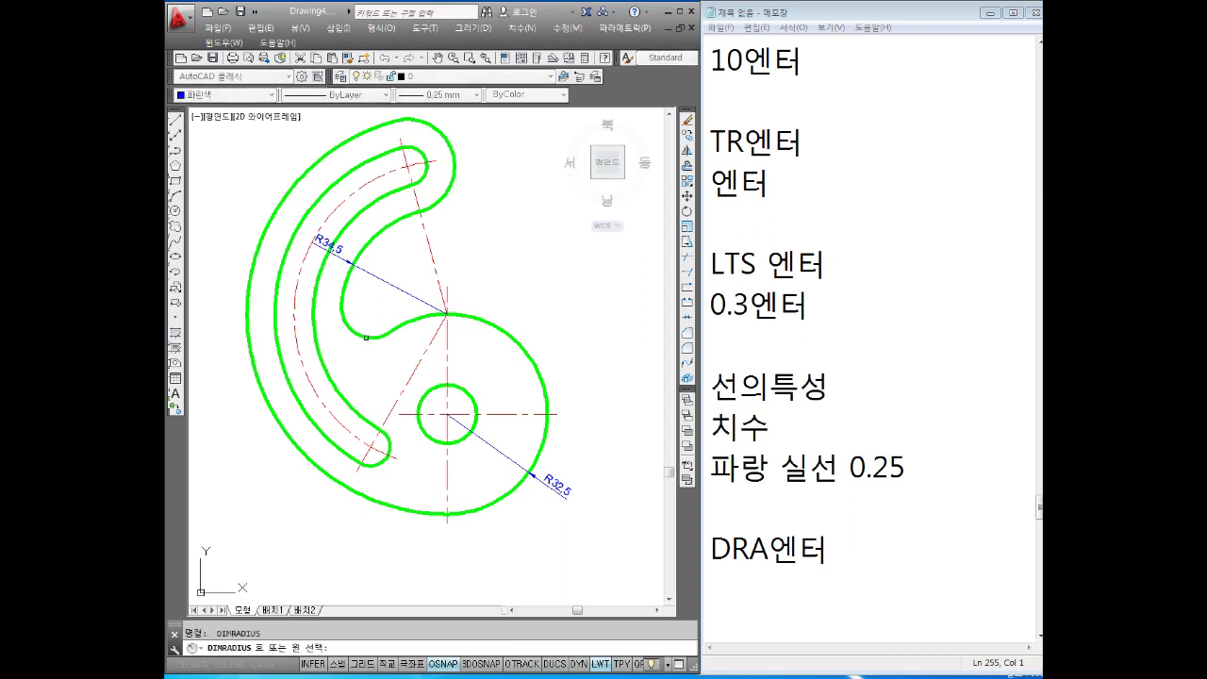
{"action": "left_click", "coordinate": [366, 337]}
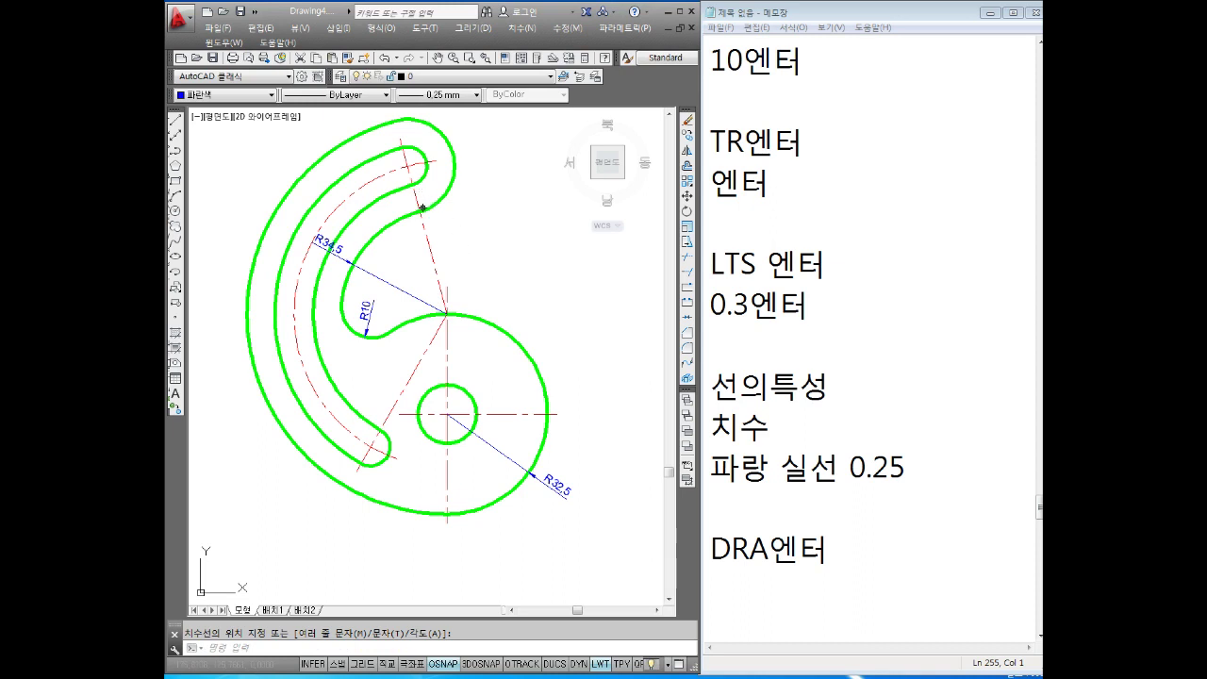
{"action": "key", "text": "Escape"}
- Add a ⌀19 diameter dimension to the small central hole with DIMDIAMETER
{"action": "type", "text": "DDI"}
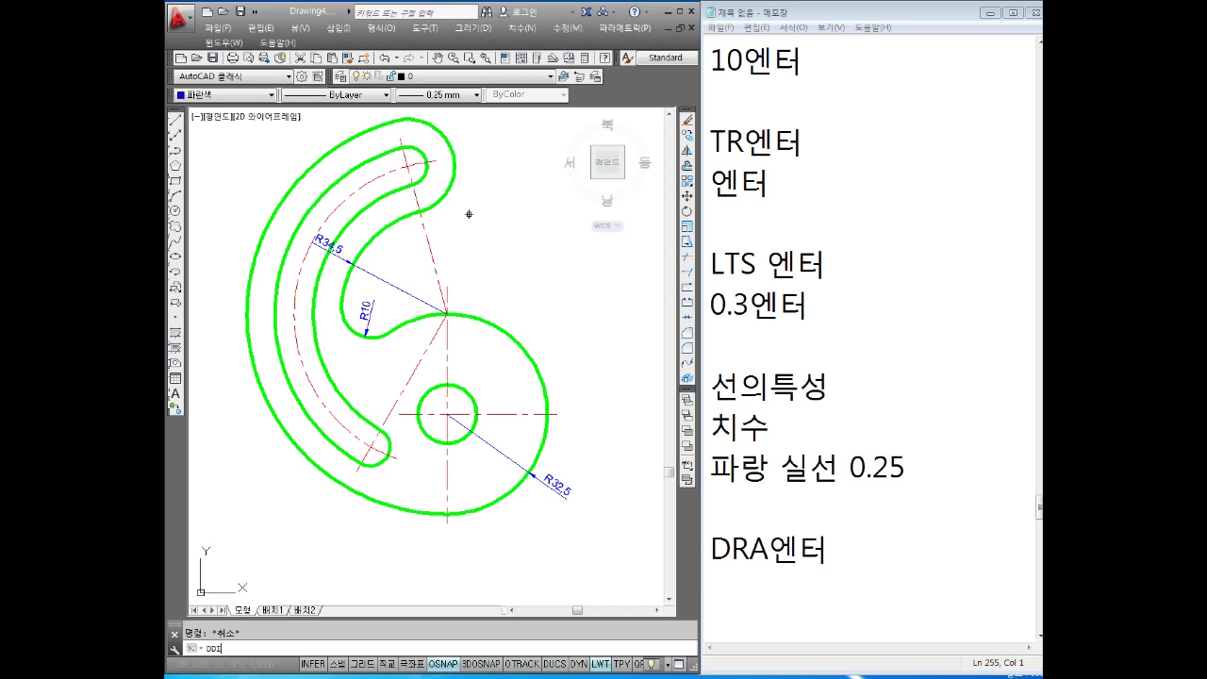
{"action": "key", "text": "Return"}
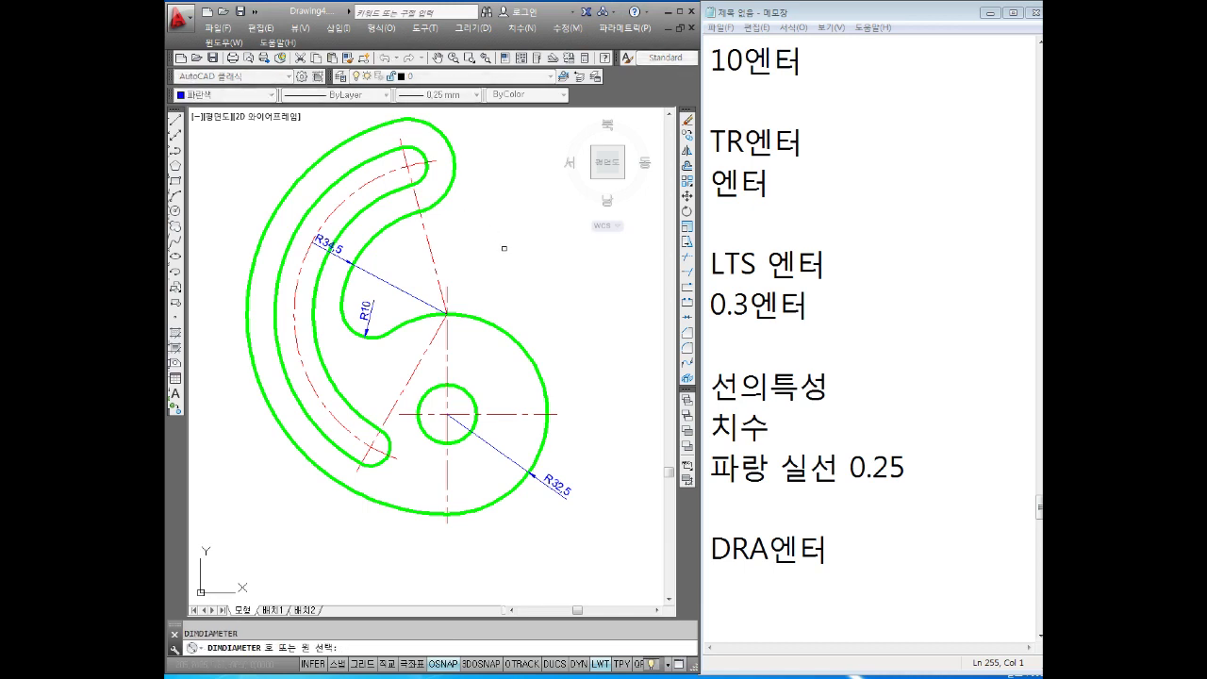
{"action": "left_click", "coordinate": [468, 392]}
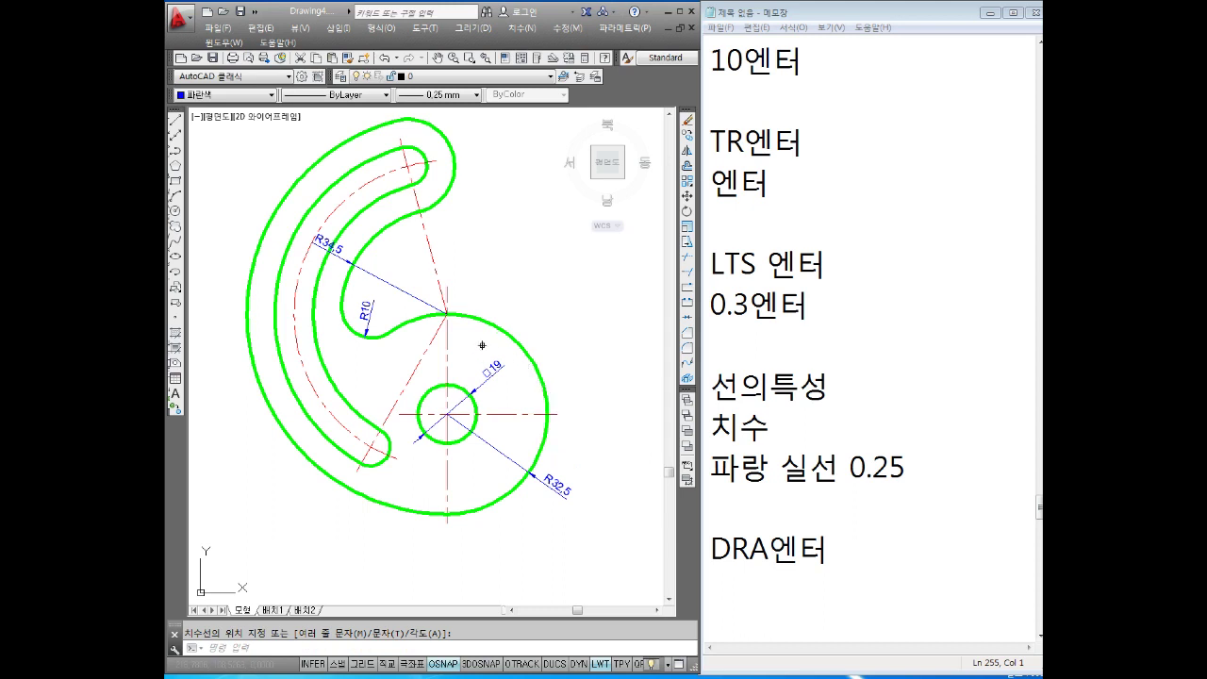
{"action": "key", "text": "Escape"}
{"action": "type", "text": "DA"}
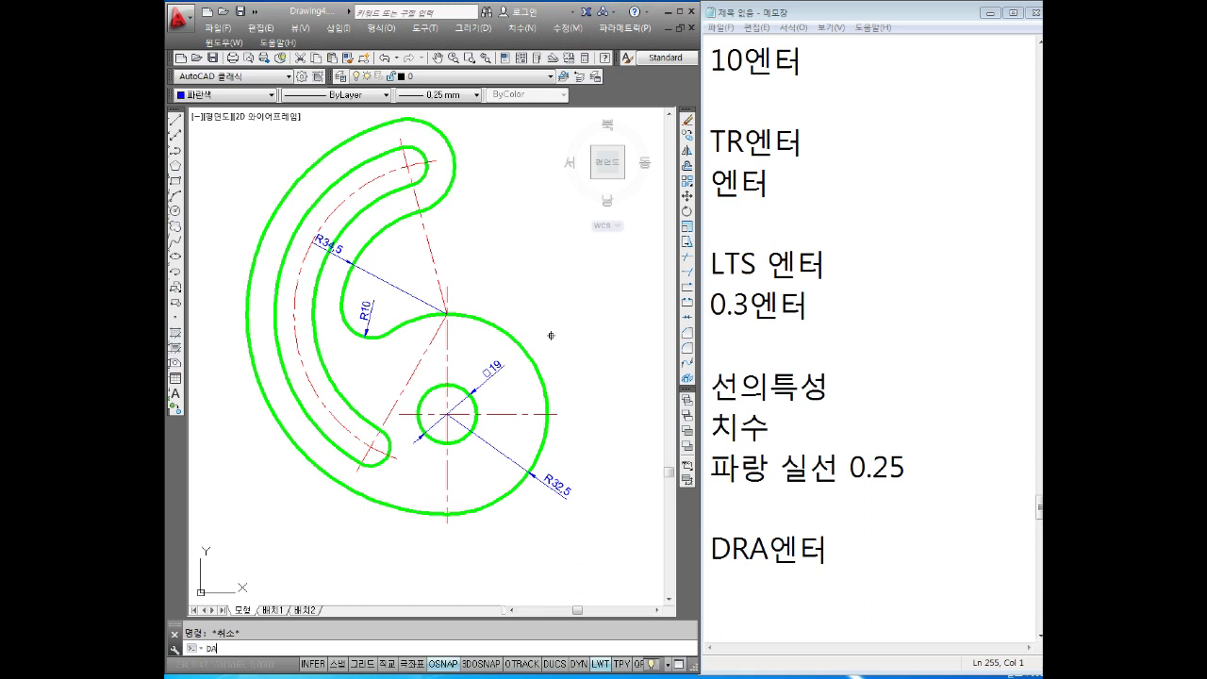
- Add a 30° angular dimension between the slanted lines, placed below the part
{"action": "type", "text": "N"}
{"action": "key", "text": "Return"}
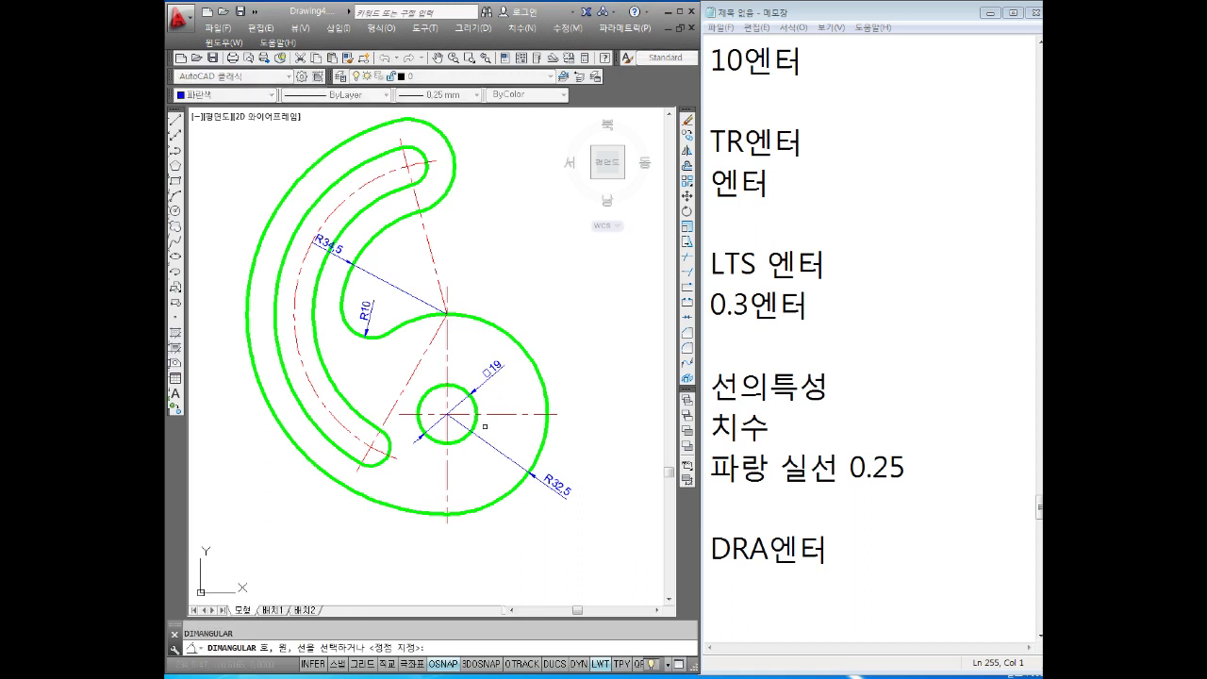
{"action": "middle_click_drag", "start_coordinate": [411, 509], "coordinate": [415, 462]}
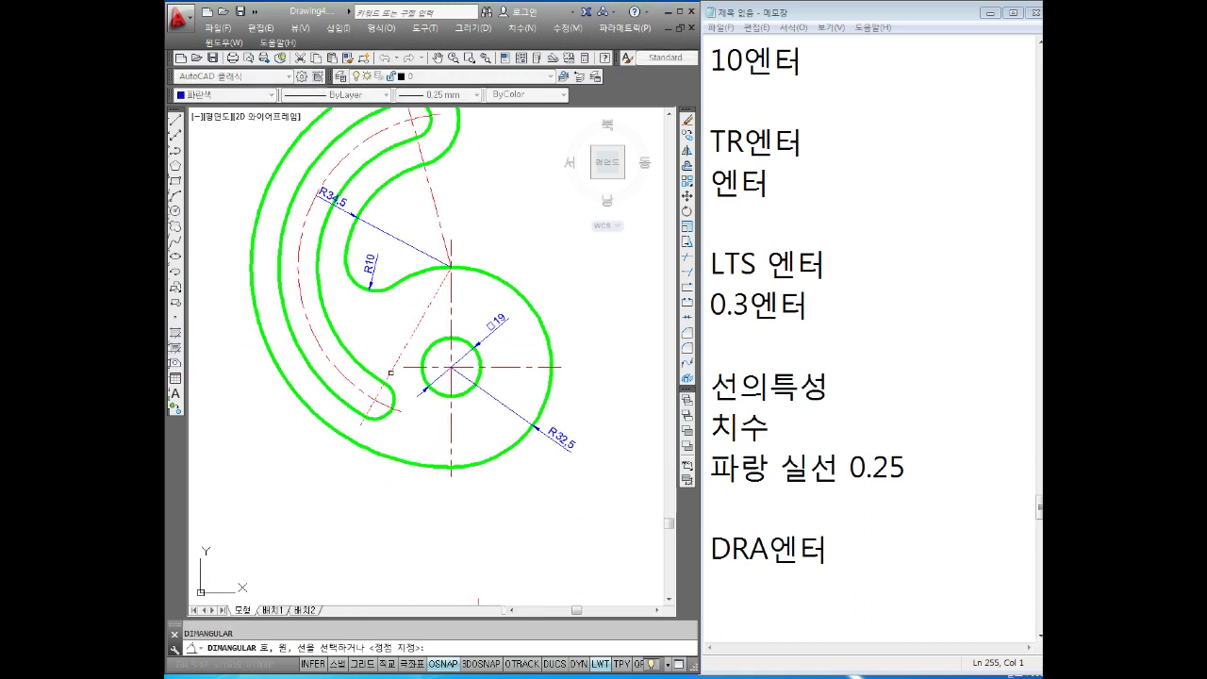
{"action": "left_click", "coordinate": [391, 373]}
{"action": "left_click", "coordinate": [451, 441]}
{"action": "left_click", "coordinate": [439, 514]}
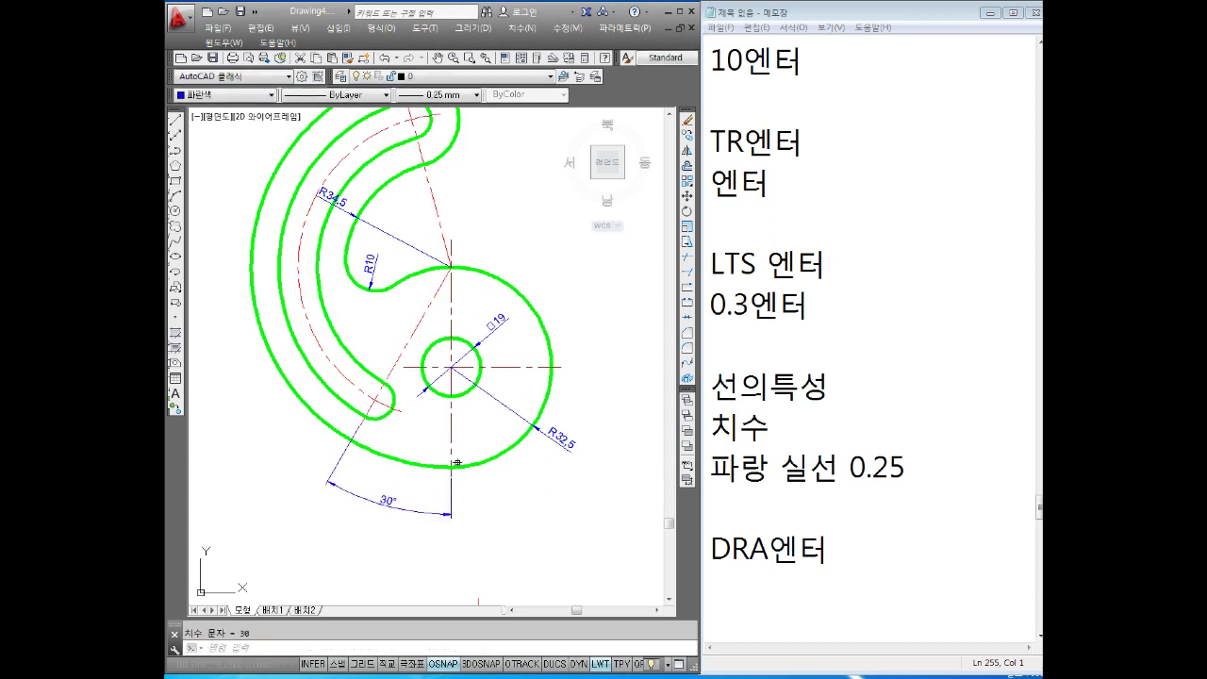
- Add a 15° angular dimension from the red centre line, placed above the hook
{"action": "middle_click_drag", "start_coordinate": [432, 347], "coordinate": [435, 426]}
{"action": "key", "text": "Return"}
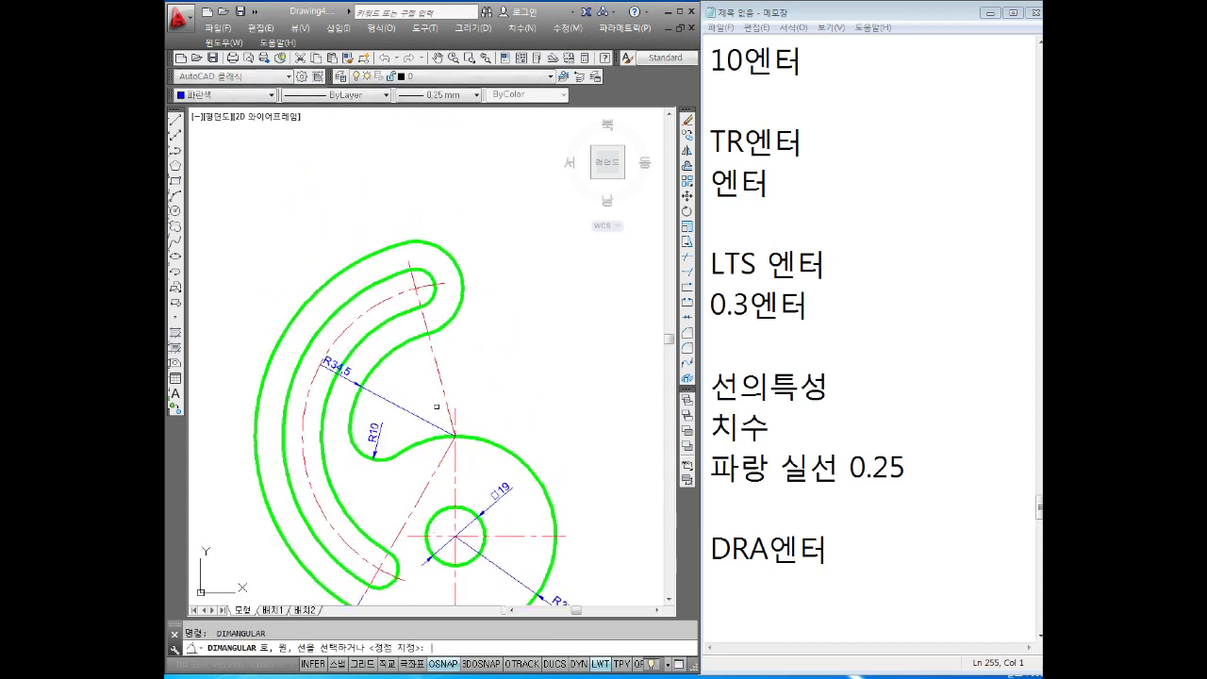
{"action": "scroll", "coordinate": [441, 373], "scroll_direction": "up", "scroll_amount": 4}
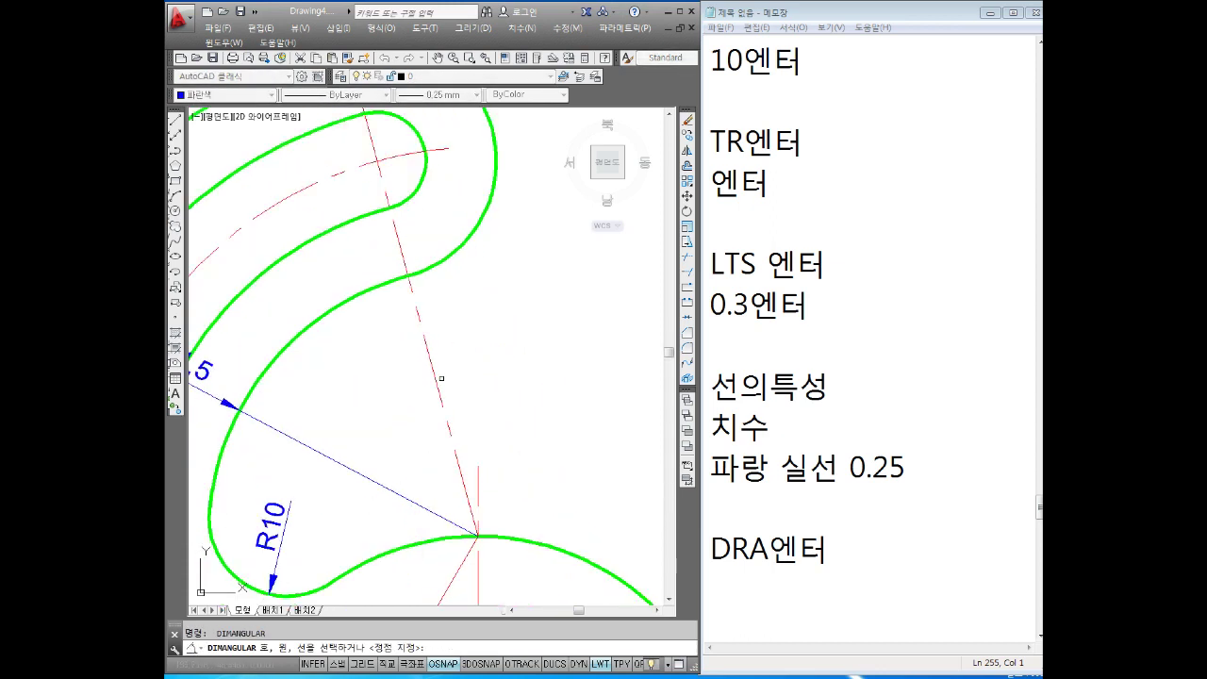
{"action": "left_click", "coordinate": [433, 372]}
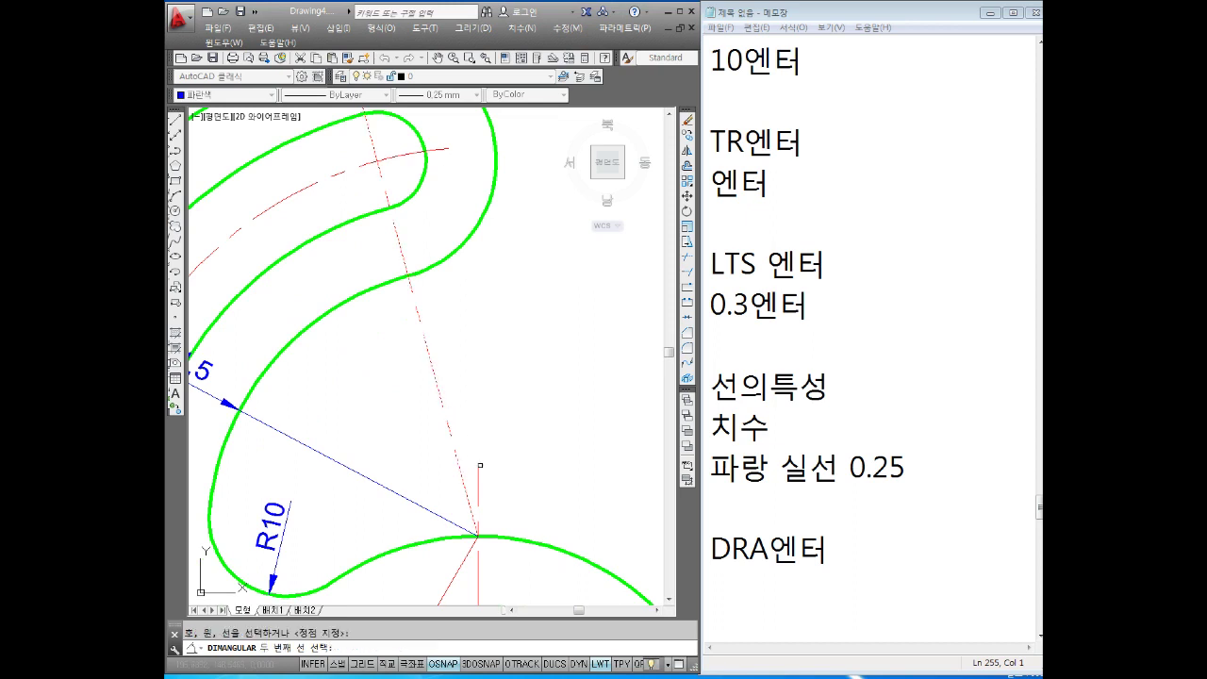
{"action": "left_click", "coordinate": [479, 470]}
{"action": "scroll", "coordinate": [479, 434], "scroll_direction": "down", "scroll_amount": 5}
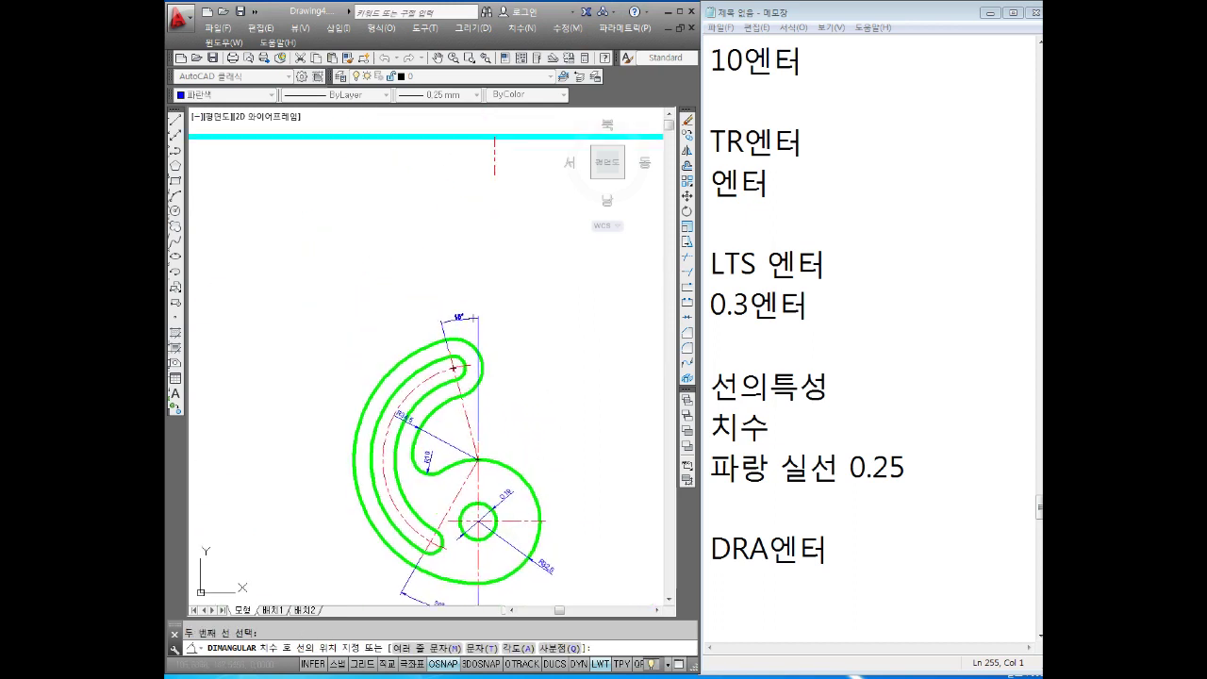
{"action": "left_click", "coordinate": [454, 367]}
{"action": "scroll", "coordinate": [456, 388], "scroll_direction": "up", "scroll_amount": 3}
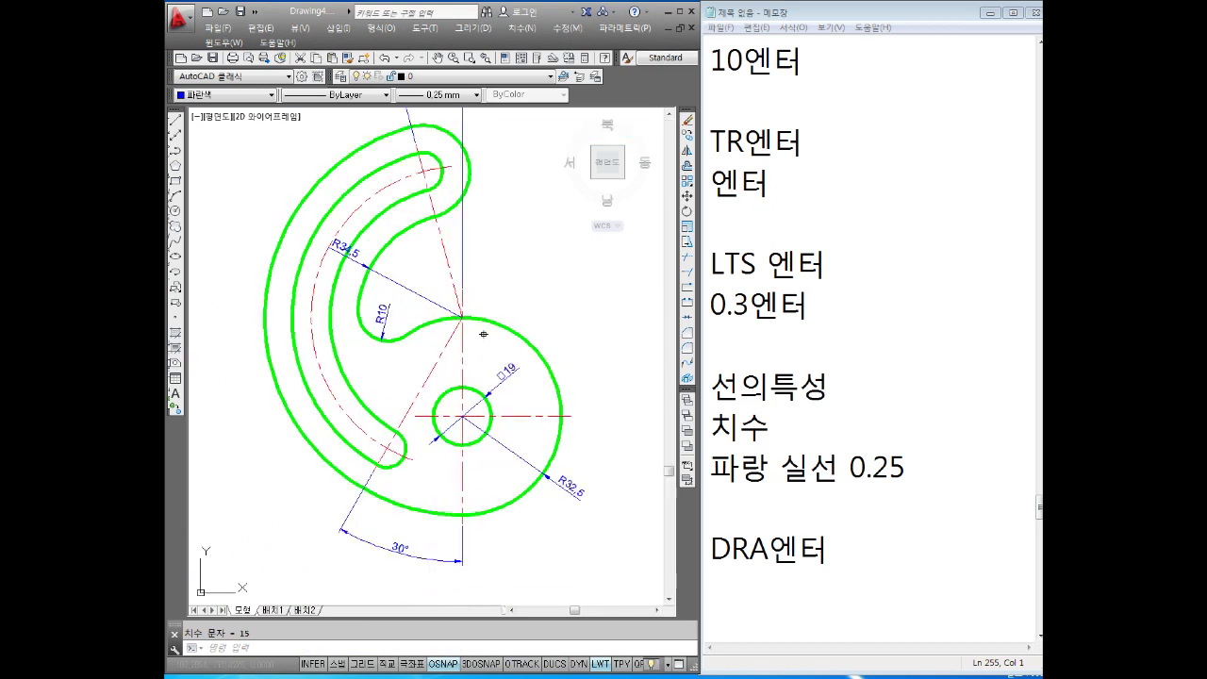
{"action": "key", "text": "Escape"}
- Add a 12.5 linear dimension across the outer band's width
{"action": "type", "text": "LI"}
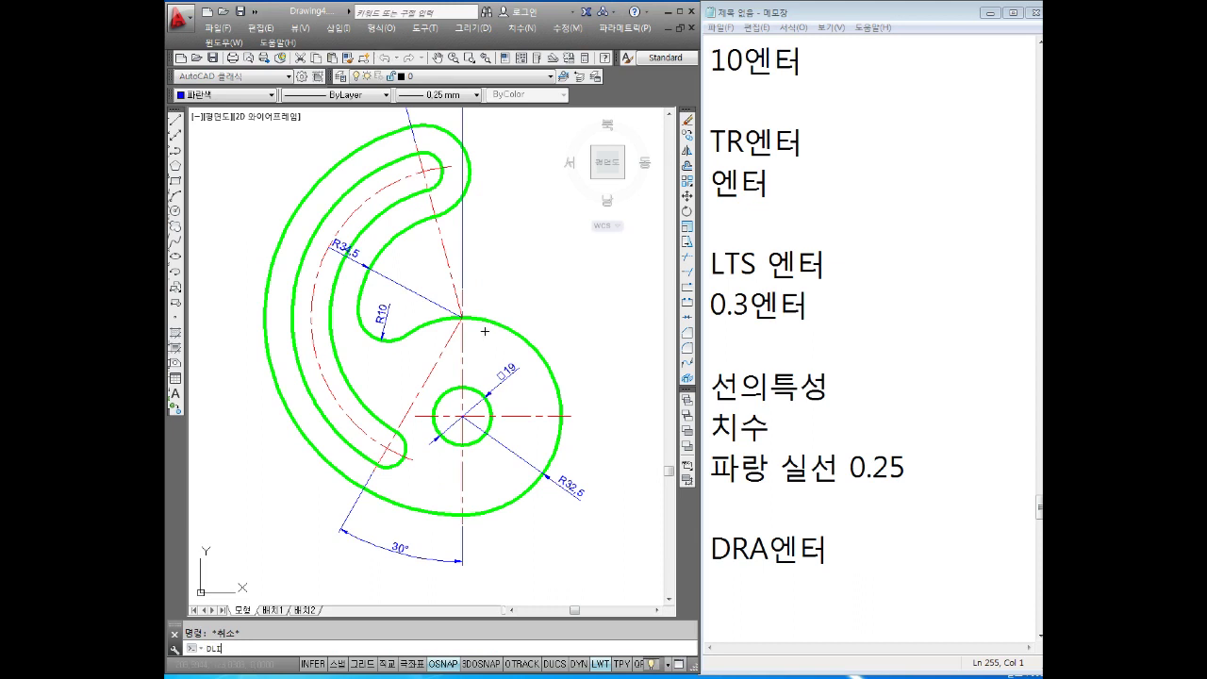
{"action": "key", "text": "Return"}
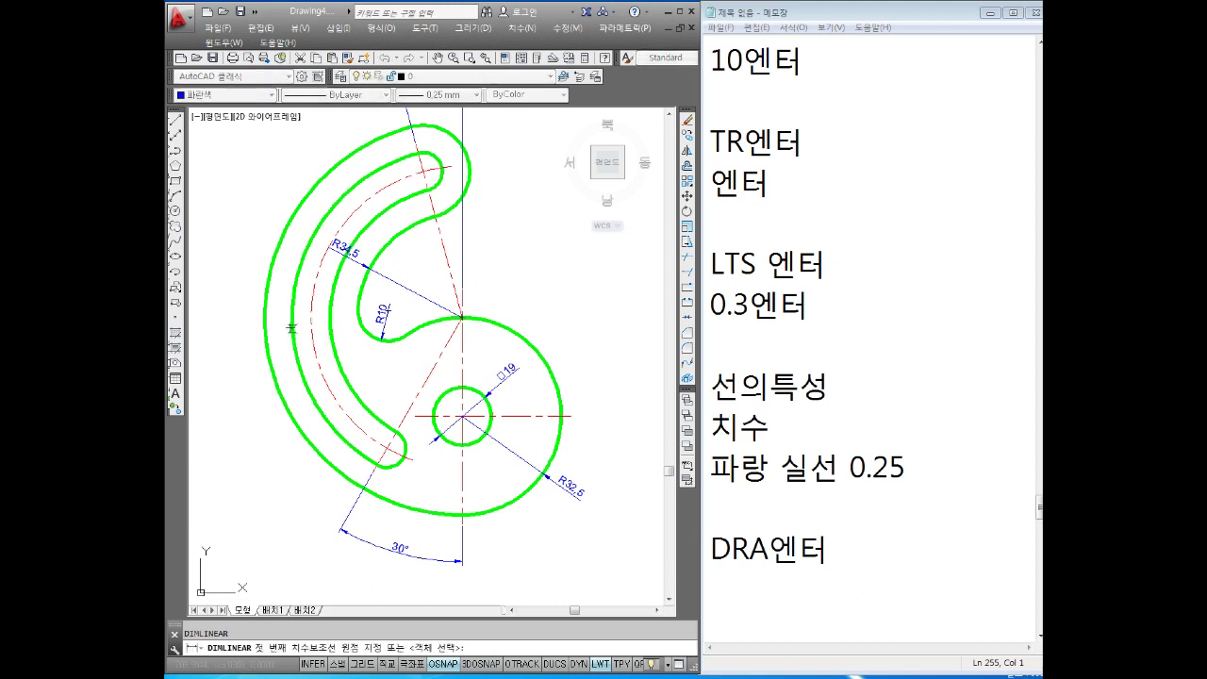
{"action": "left_click", "coordinate": [293, 318]}
{"action": "left_click", "coordinate": [326, 318]}
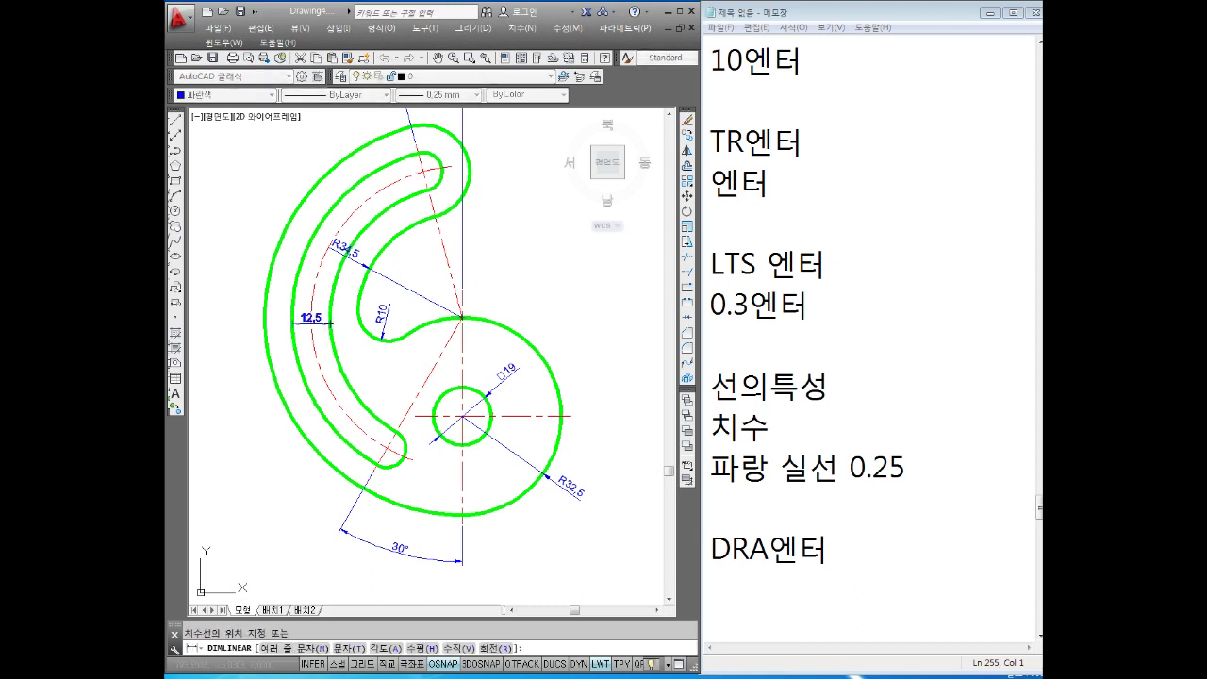
{"action": "left_click", "coordinate": [327, 345]}
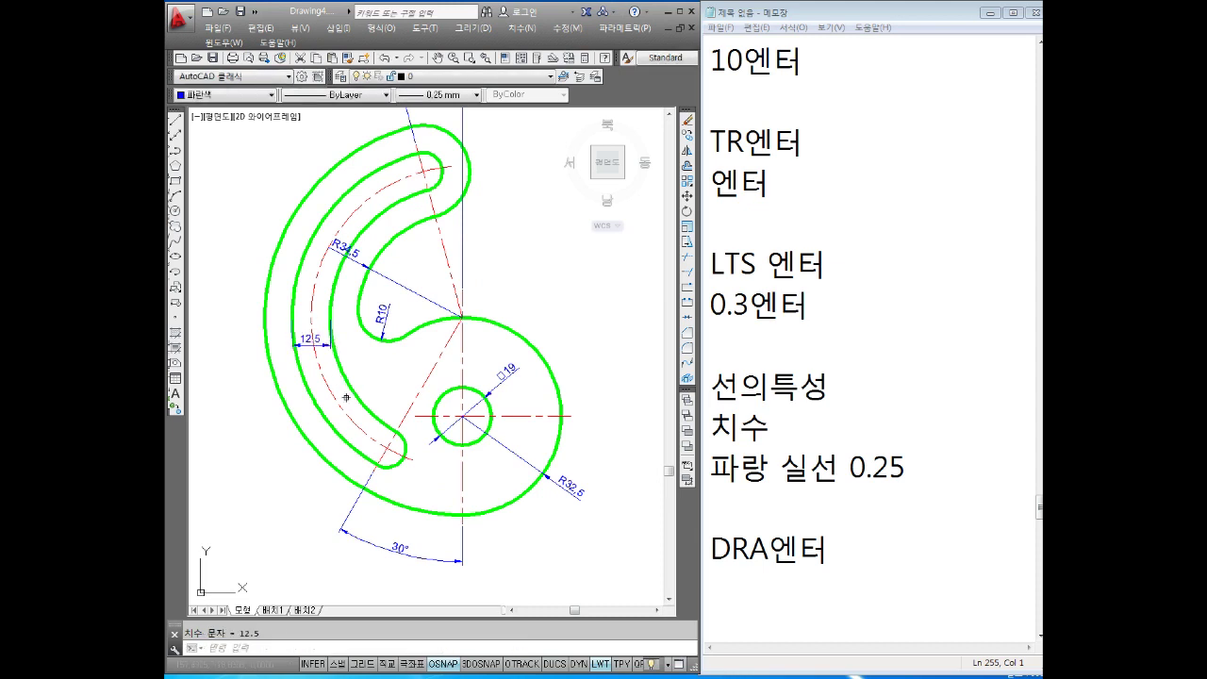
- Move the 12.5 dimension text to the right of the band, outside its extension lines
{"action": "scroll", "coordinate": [341, 377], "scroll_direction": "up", "scroll_amount": 1}
{"action": "scroll", "coordinate": [339, 359], "scroll_direction": "up", "scroll_amount": 1}
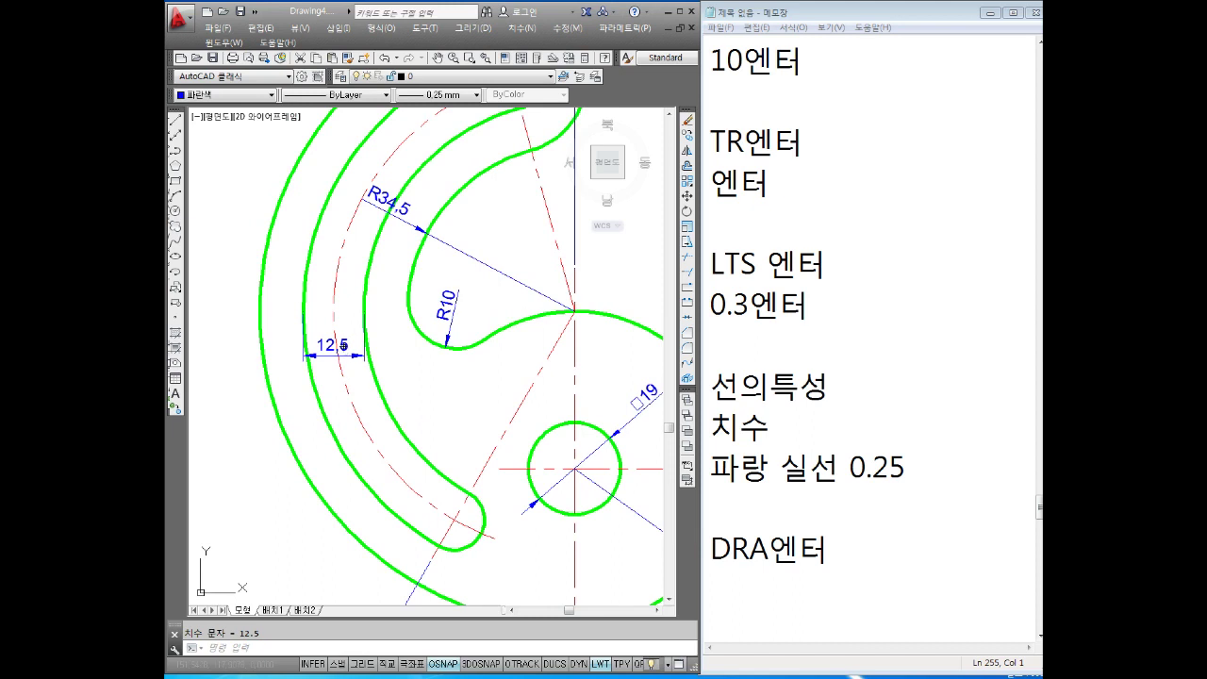
{"action": "key", "text": "Escape"}
{"action": "left_click", "coordinate": [333, 347]}
{"action": "left_click", "coordinate": [333, 345]}
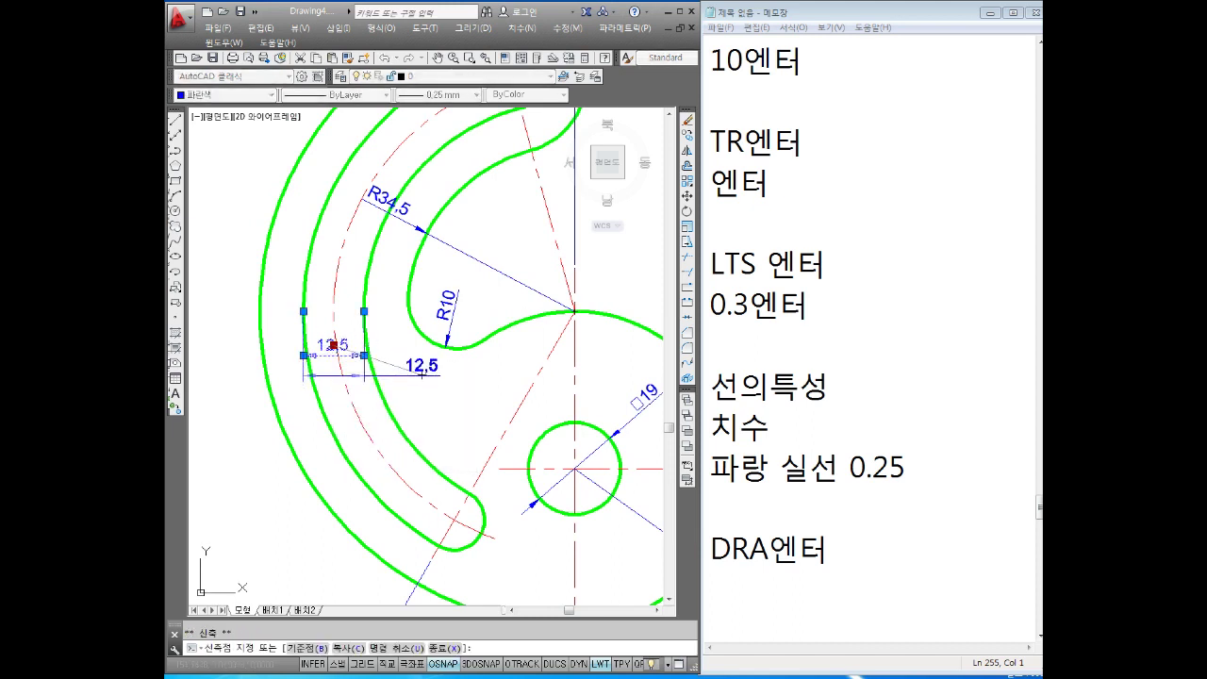
{"action": "key", "text": "Escape"}
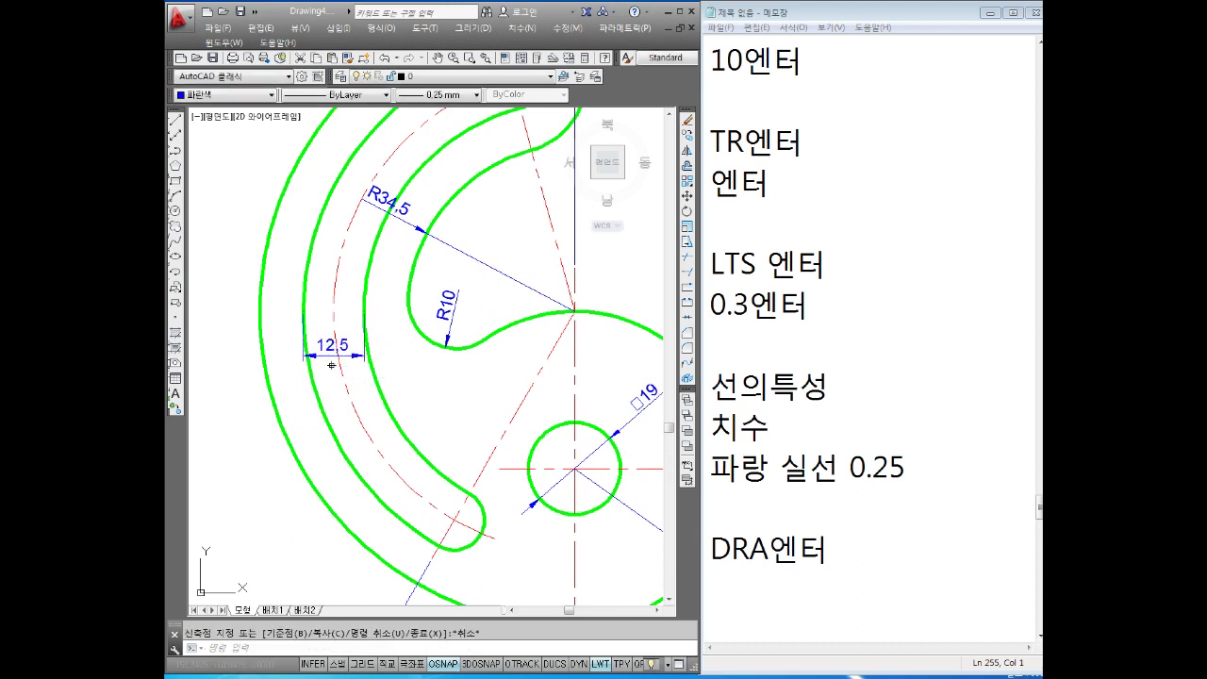
{"action": "key", "text": "Escape"}
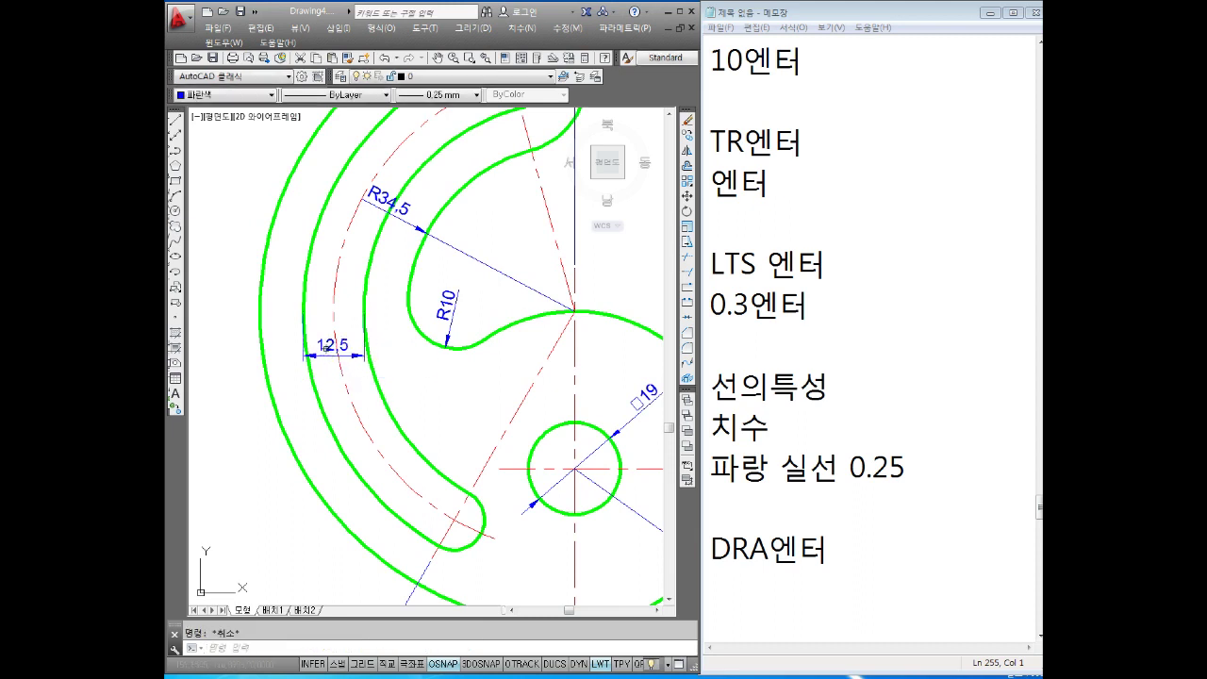
{"action": "left_click", "coordinate": [329, 347]}
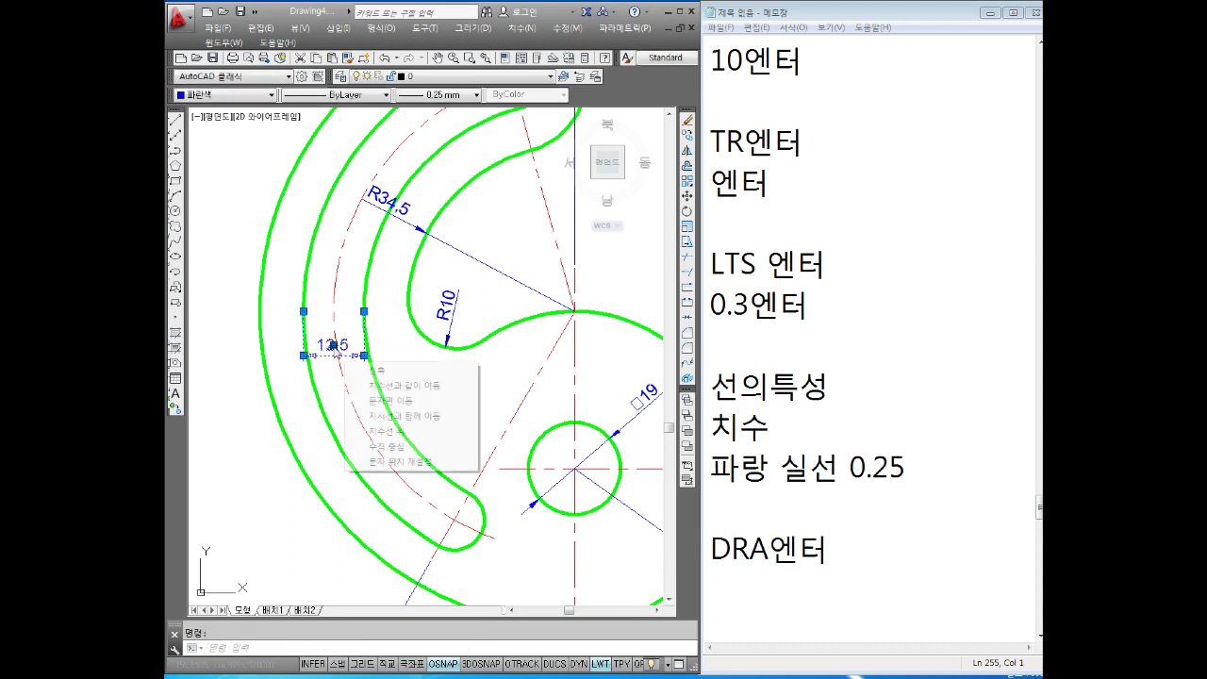
{"action": "left_click", "coordinate": [332, 347]}
{"action": "key", "text": "Escape"}
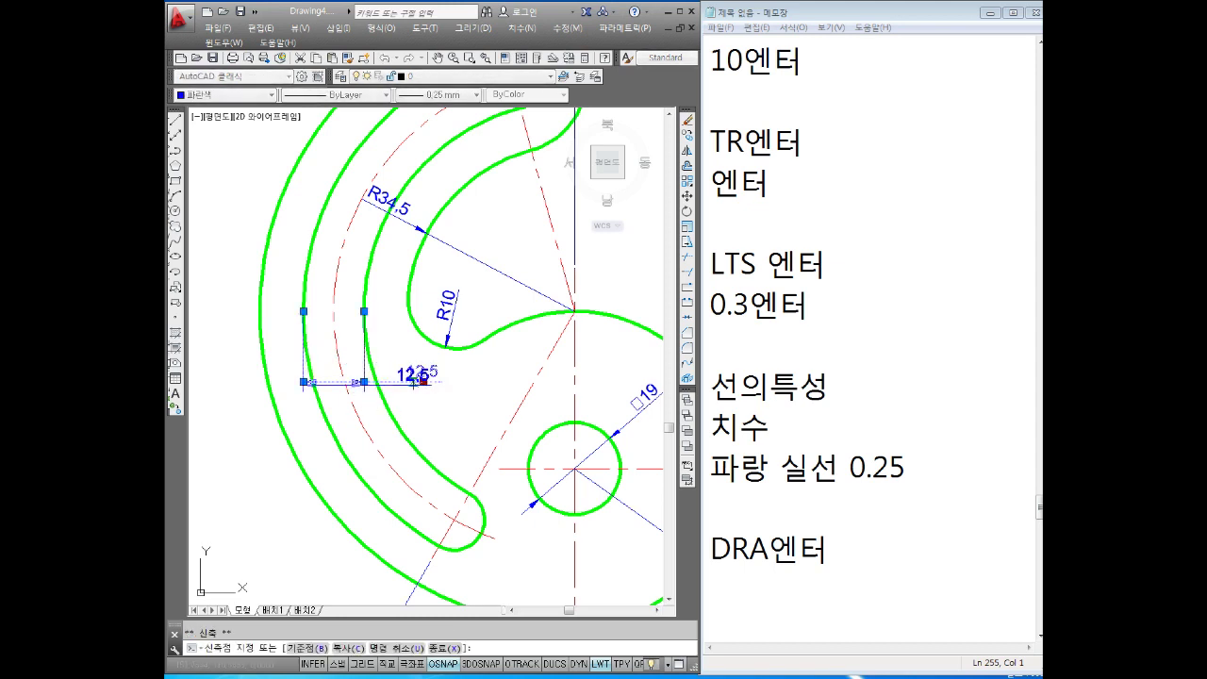
{"action": "key", "text": "Escape"}
{"action": "scroll", "coordinate": [396, 381], "scroll_direction": "down", "scroll_amount": 2}
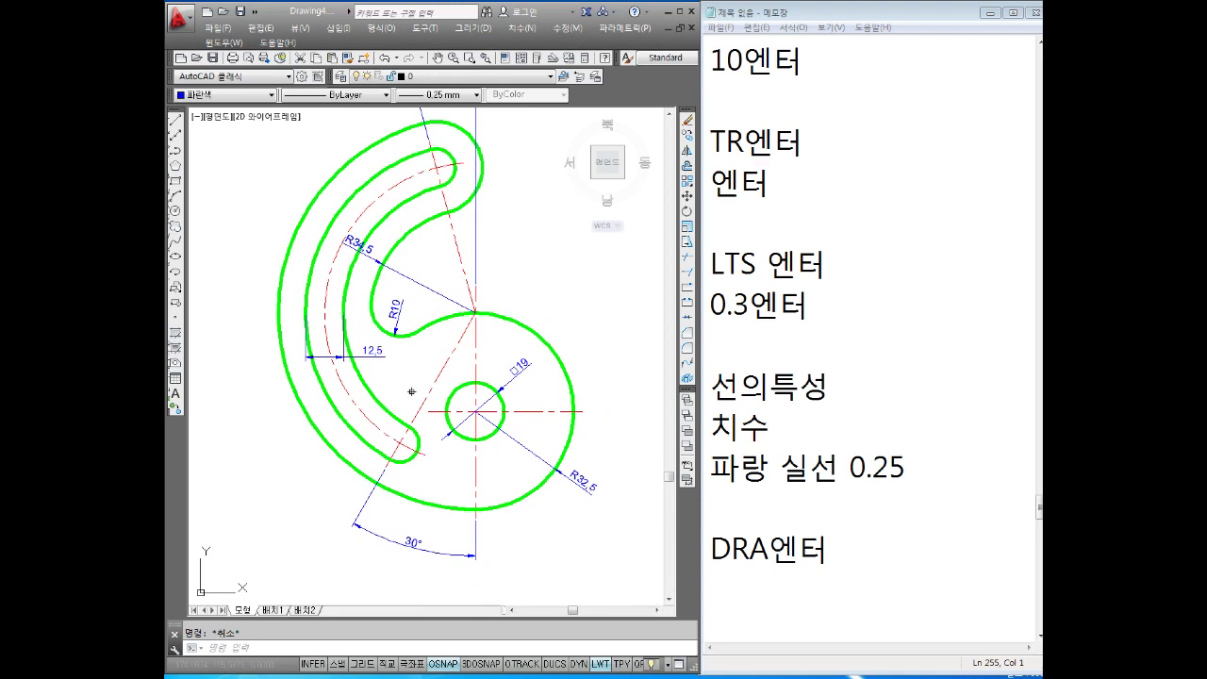
- Set new objects to green with a 0.50 mm lineweight
{"action": "scroll", "coordinate": [411, 392], "scroll_direction": "up", "scroll_amount": 1}
{"action": "scroll", "coordinate": [453, 423], "scroll_direction": "down", "scroll_amount": 2}
{"action": "scroll", "coordinate": [469, 416], "scroll_direction": "up", "scroll_amount": 1}
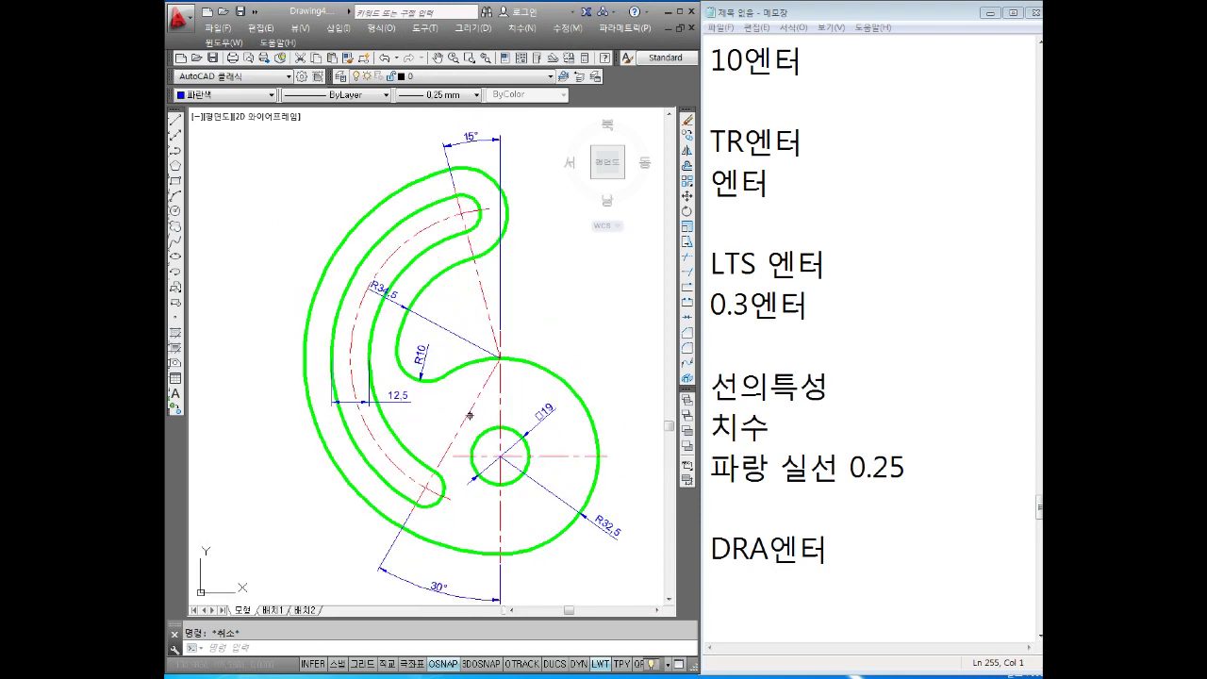
{"action": "scroll", "coordinate": [469, 414], "scroll_direction": "down", "scroll_amount": 1}
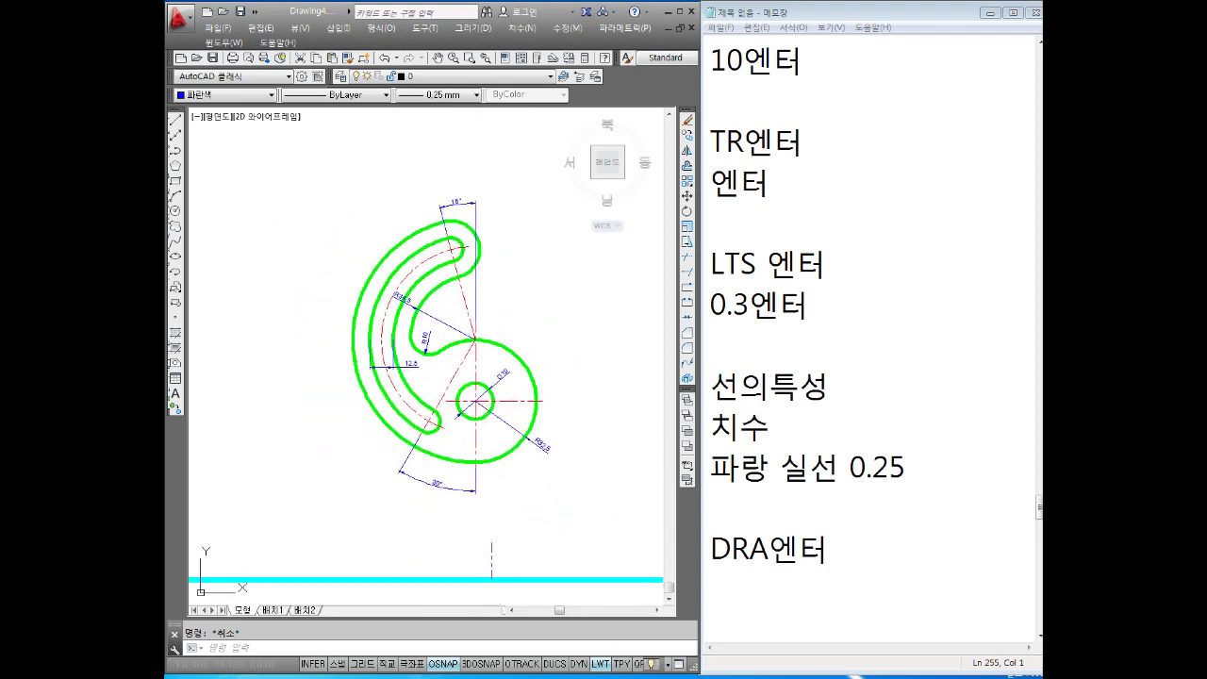
{"action": "middle_click_drag", "start_coordinate": [436, 322], "coordinate": [491, 416]}
{"action": "scroll", "coordinate": [491, 416], "scroll_direction": "down", "scroll_amount": 1}
{"action": "scroll", "coordinate": [447, 324], "scroll_direction": "up", "scroll_amount": 1}
{"action": "scroll", "coordinate": [436, 296], "scroll_direction": "down", "scroll_amount": 1}
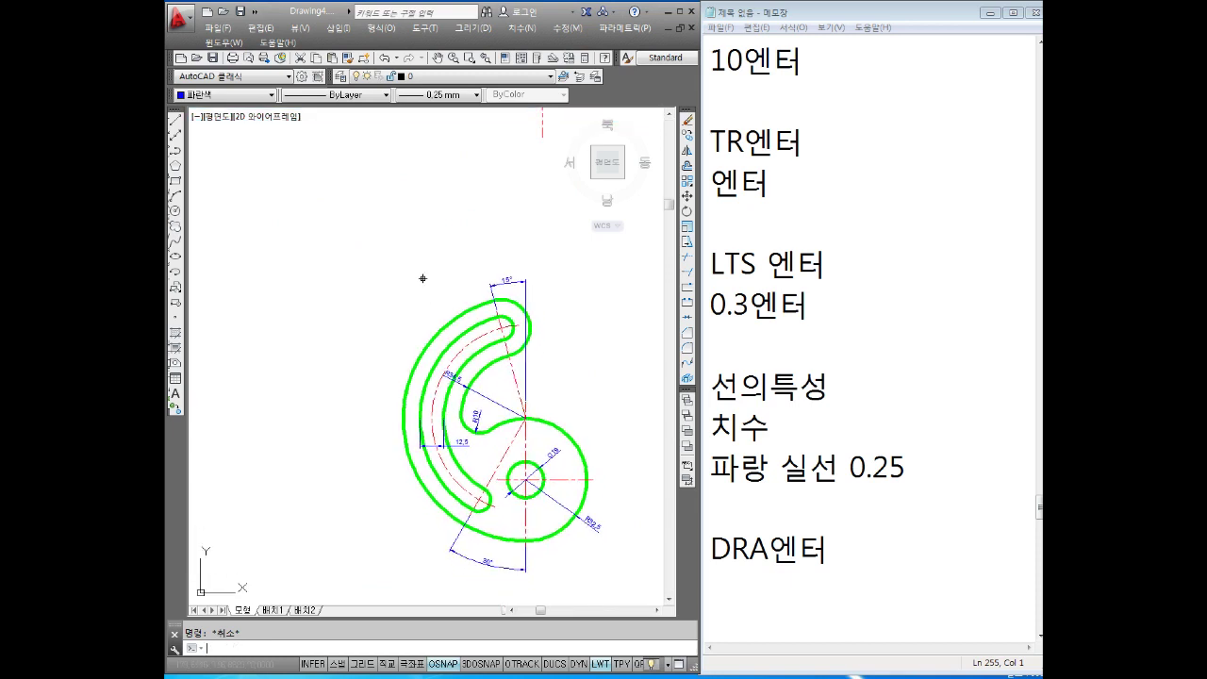
{"action": "type", "text": "c"}
{"action": "key", "text": "Return"}
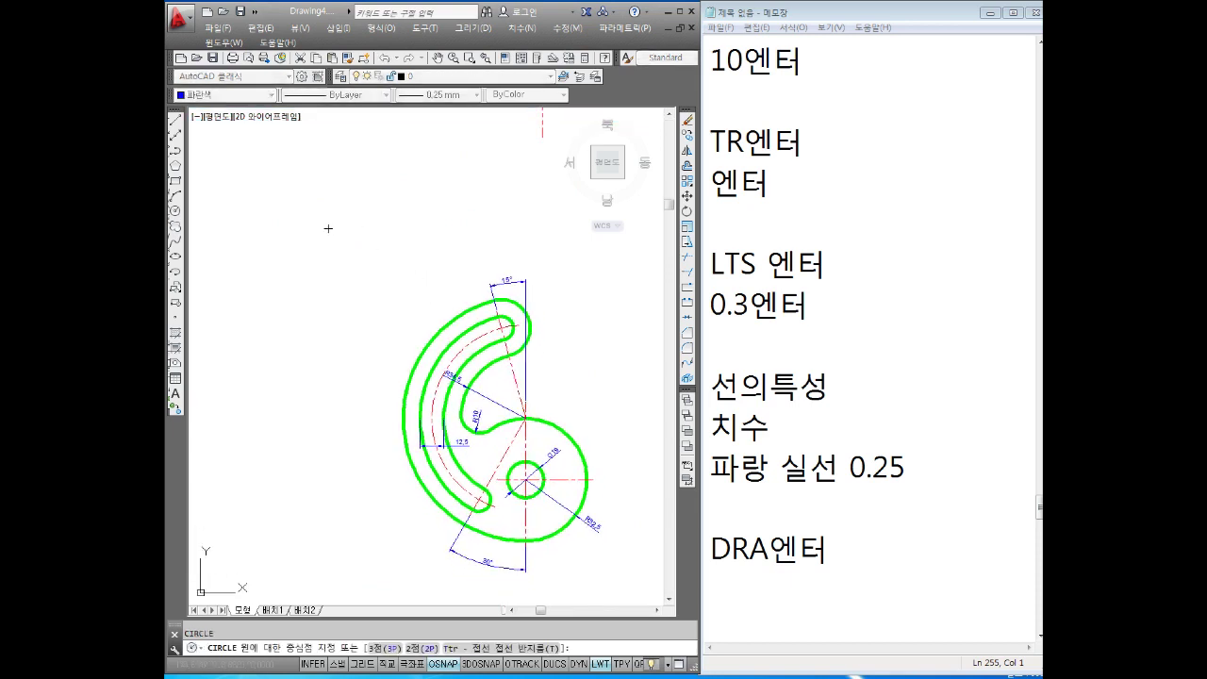
{"action": "left_click", "coordinate": [227, 94]}
{"action": "left_click", "coordinate": [222, 148]}
{"action": "left_click", "coordinate": [449, 95]}
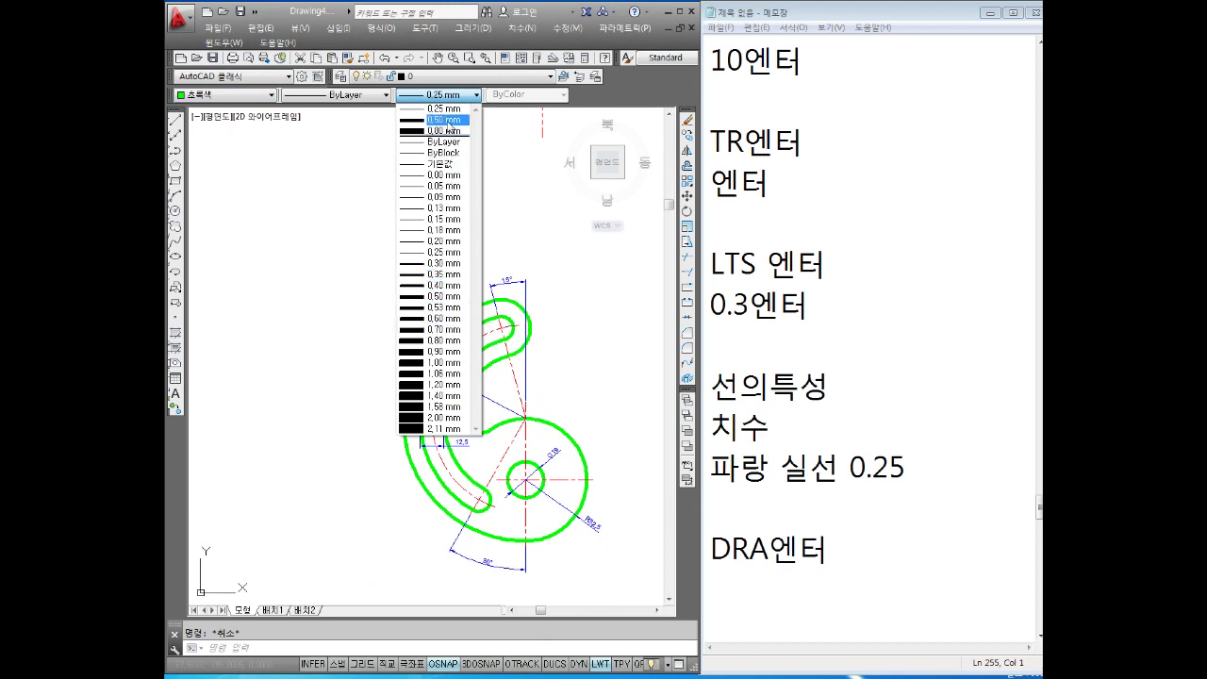
{"action": "left_click", "coordinate": [444, 121]}
- Draw a radius-5 balloon circle above the part
{"action": "key", "text": "Return"}
{"action": "left_click", "coordinate": [337, 210]}
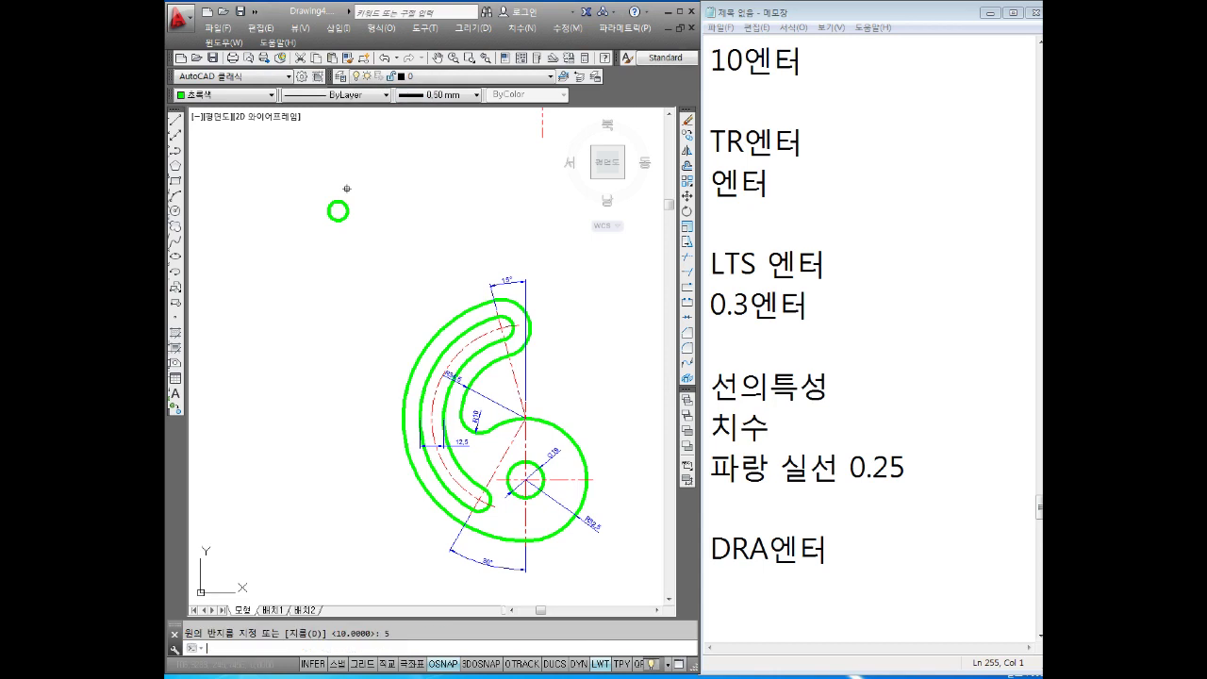
{"action": "key", "text": "Escape"}
{"action": "middle_click_drag", "start_coordinate": [360, 259], "coordinate": [367, 263]}
- Move the balloon circle closer to the plate, above-left of the hook
{"action": "key", "text": "m"}
{"action": "key", "text": "Return"}
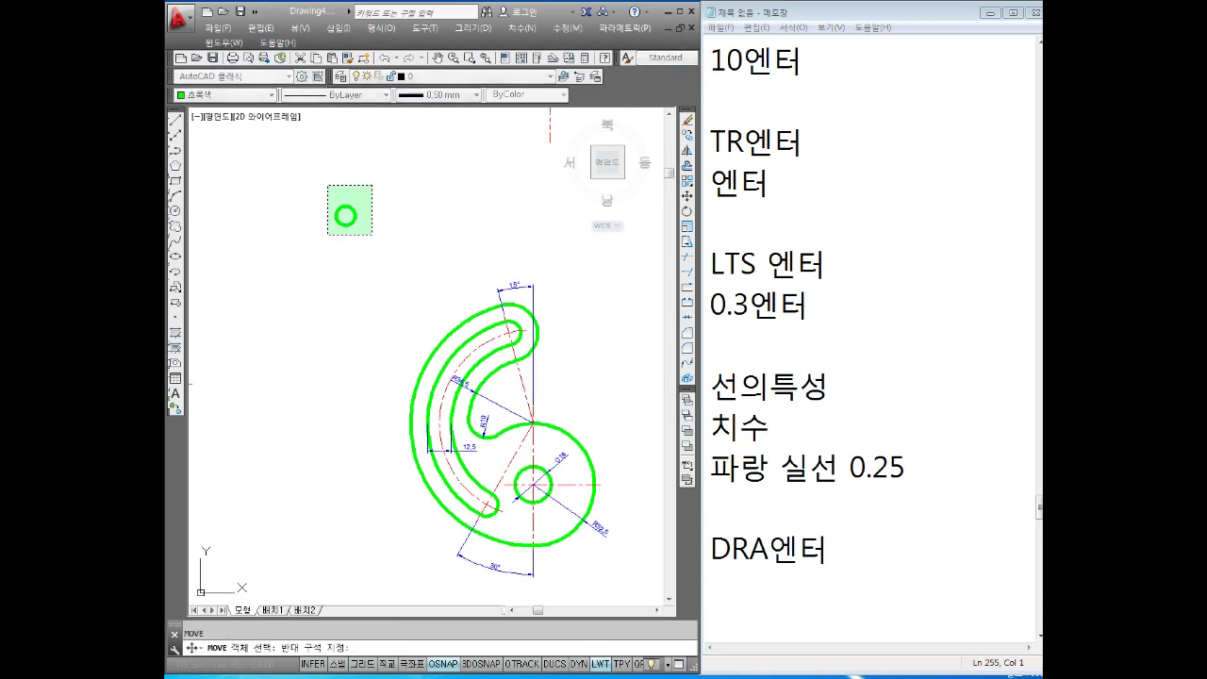
{"action": "left_click", "coordinate": [344, 215]}
{"action": "key", "text": "Return"}
{"action": "left_click", "coordinate": [345, 216]}
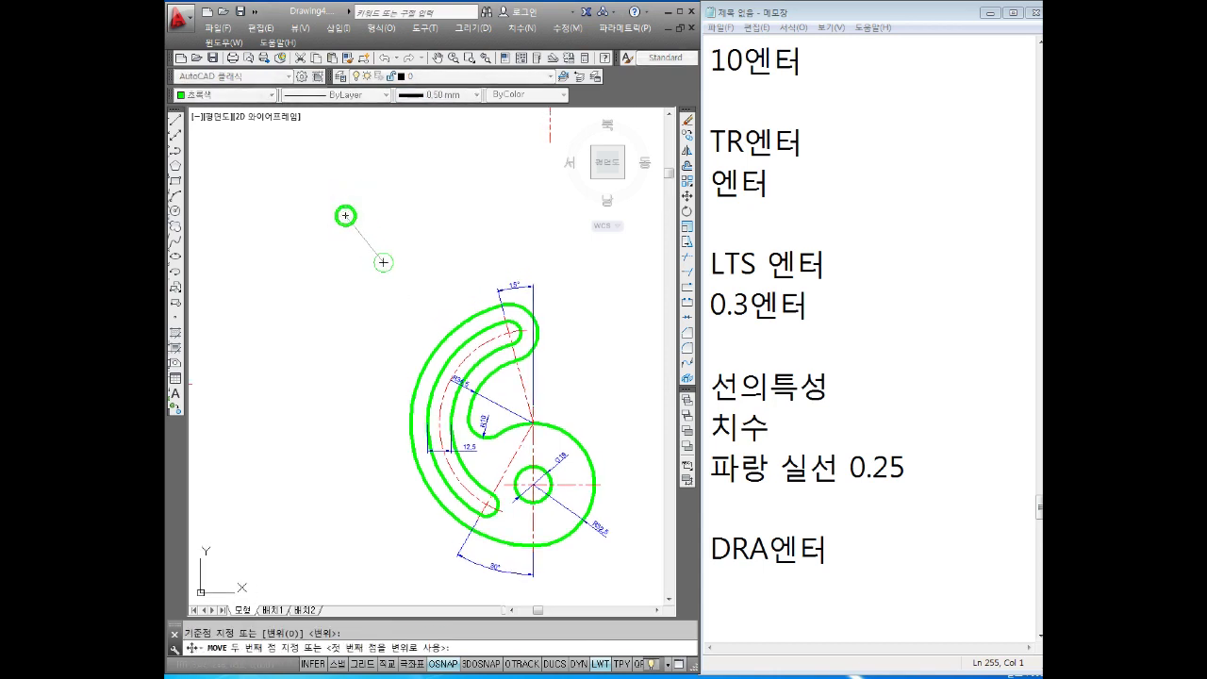
{"action": "left_click", "coordinate": [383, 258]}
{"action": "key", "text": "Escape"}
{"action": "scroll", "coordinate": [394, 282], "scroll_direction": "up", "scroll_amount": 4}
{"action": "scroll", "coordinate": [393, 282], "scroll_direction": "up", "scroll_amount": 2}
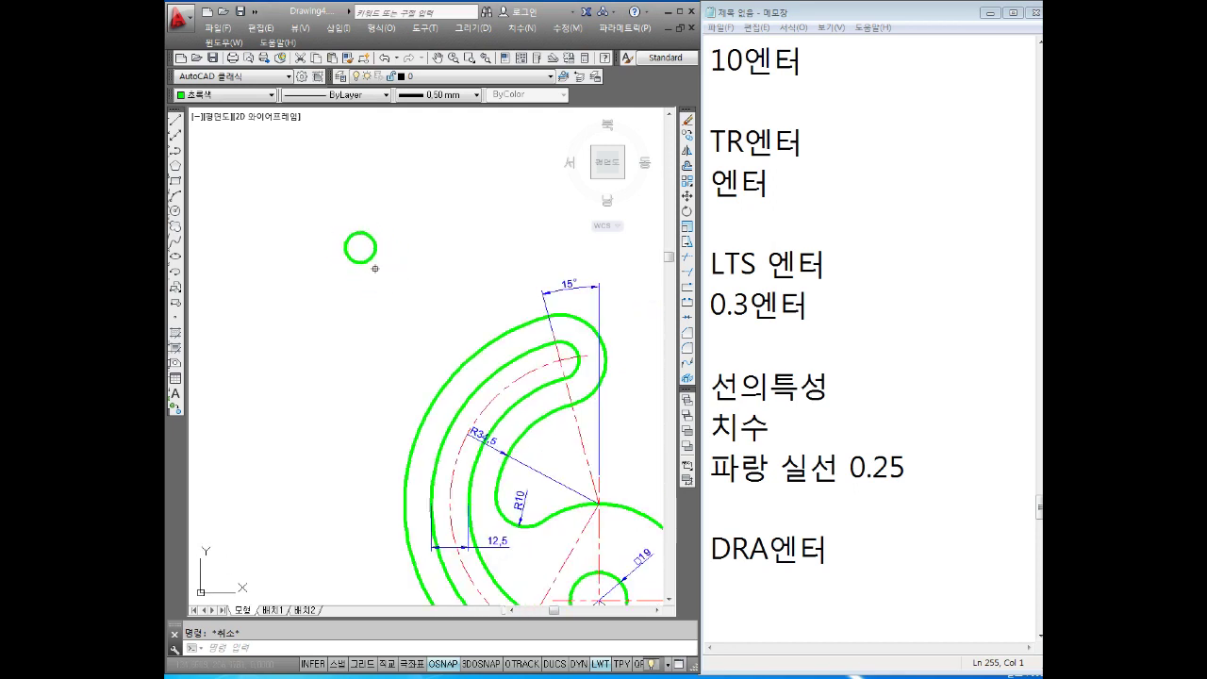
- Write a yellow '1' at text height 5 with MTEXT near the green circle
{"action": "type", "text": "t"}
{"action": "key", "text": "Return"}
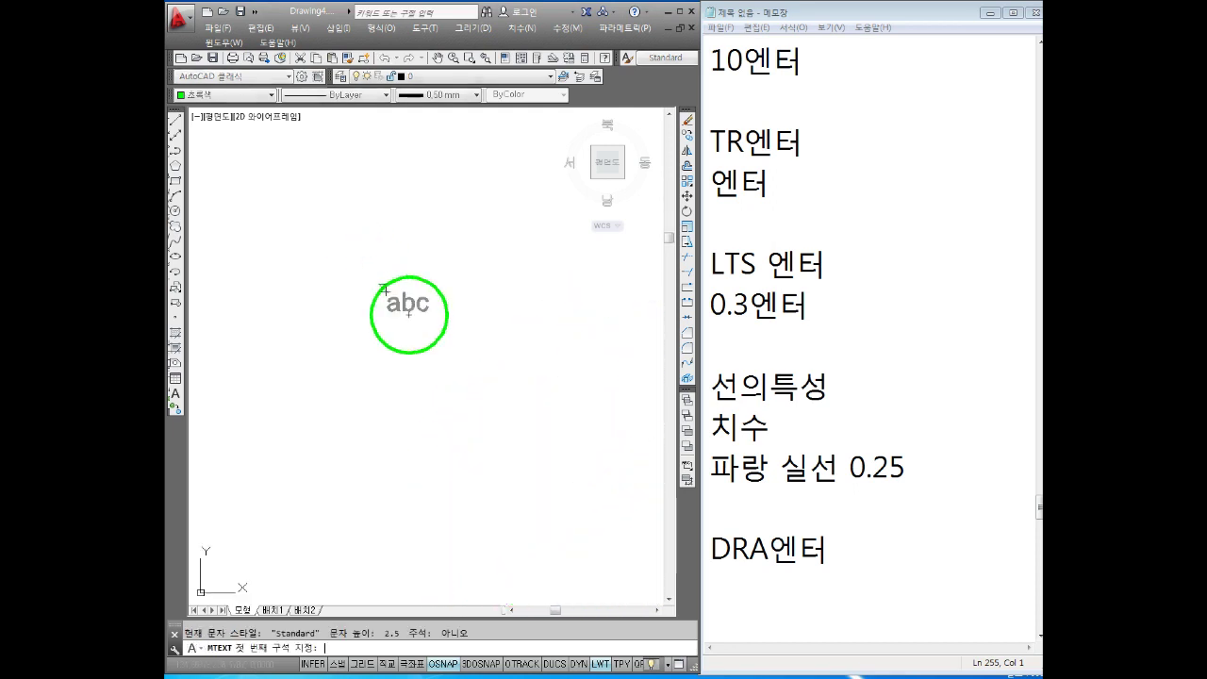
{"action": "left_click", "coordinate": [354, 270]}
{"action": "left_click", "coordinate": [502, 389]}
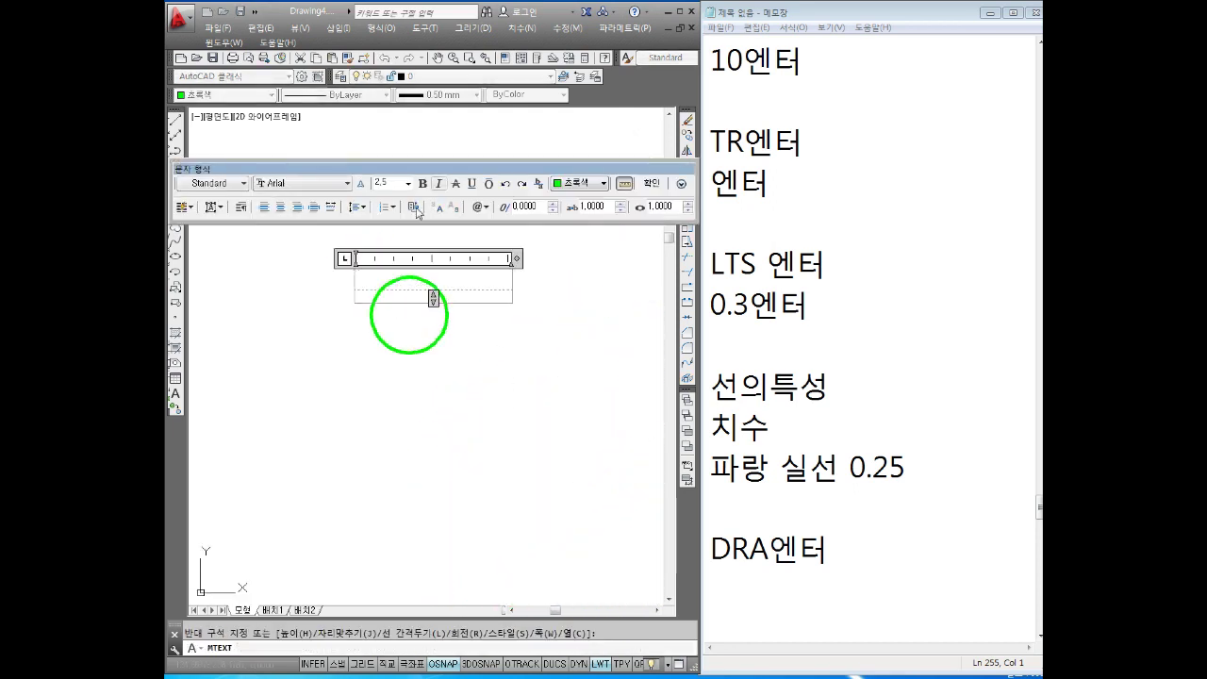
{"action": "type", "text": "5"}
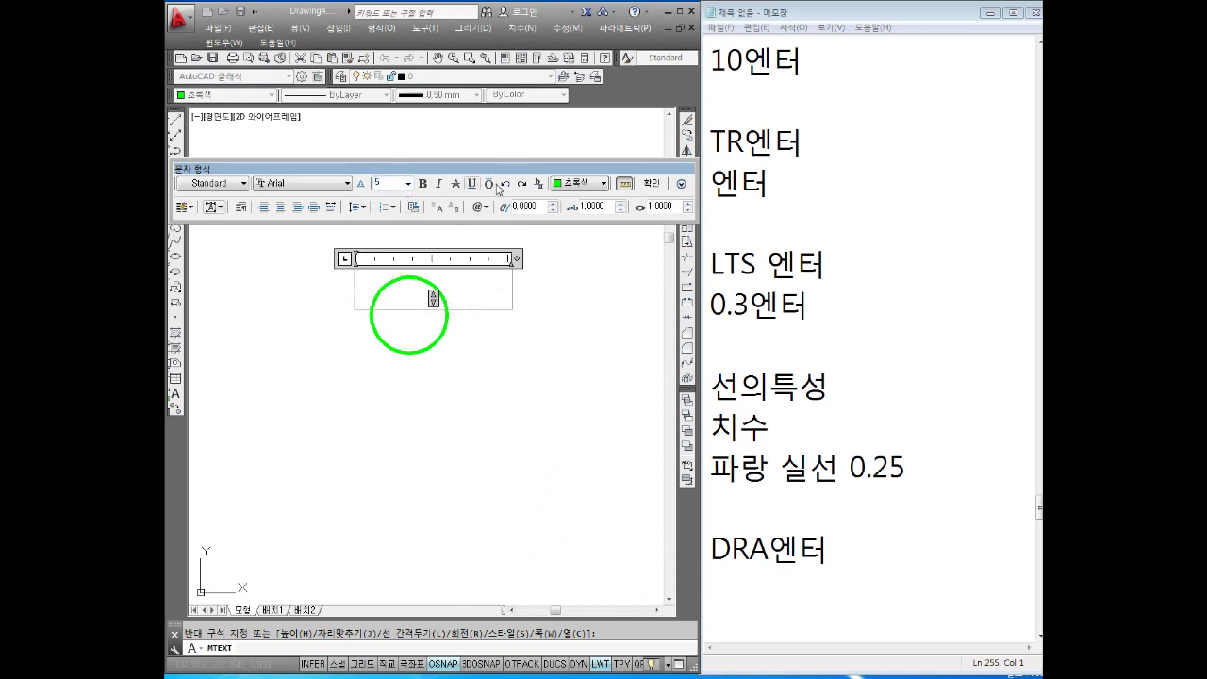
{"action": "left_click", "coordinate": [580, 183]}
{"action": "left_click", "coordinate": [576, 226]}
{"action": "type", "text": "1"}
{"action": "key", "text": "Escape"}
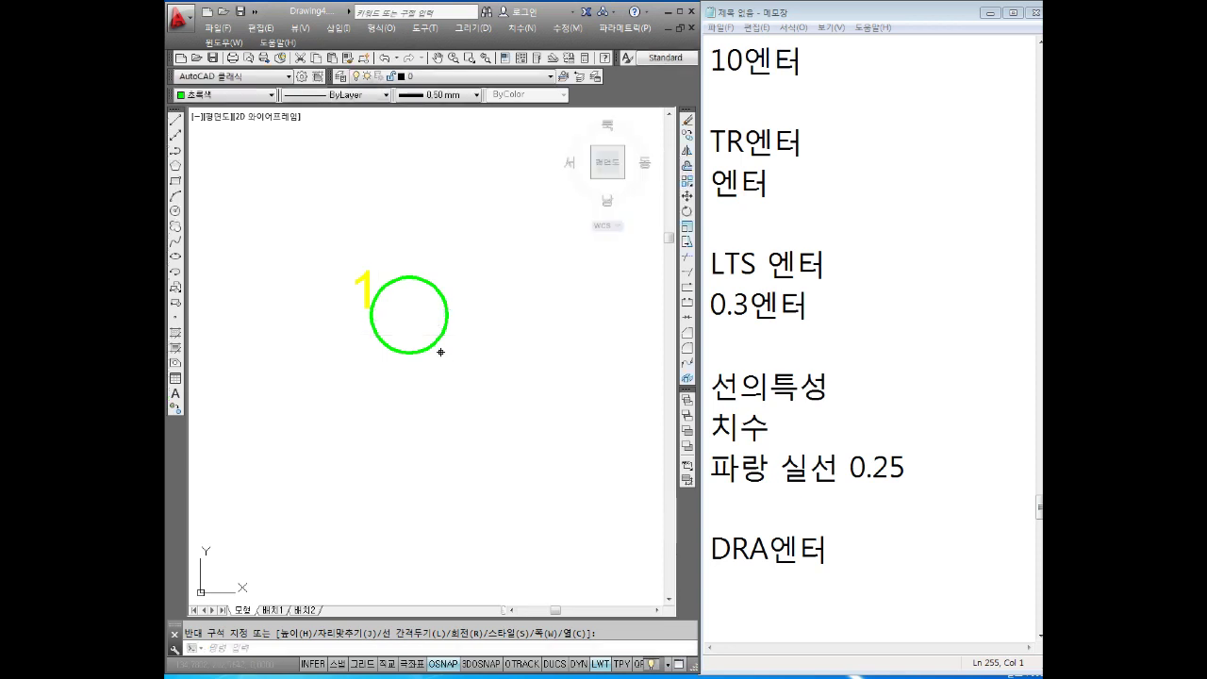
- Move the yellow 1 into the centre of the green circle
{"action": "scroll", "coordinate": [391, 292], "scroll_direction": "up", "scroll_amount": 2}
{"action": "type", "text": "MOVE"}
{"action": "left_click", "coordinate": [368, 300]}
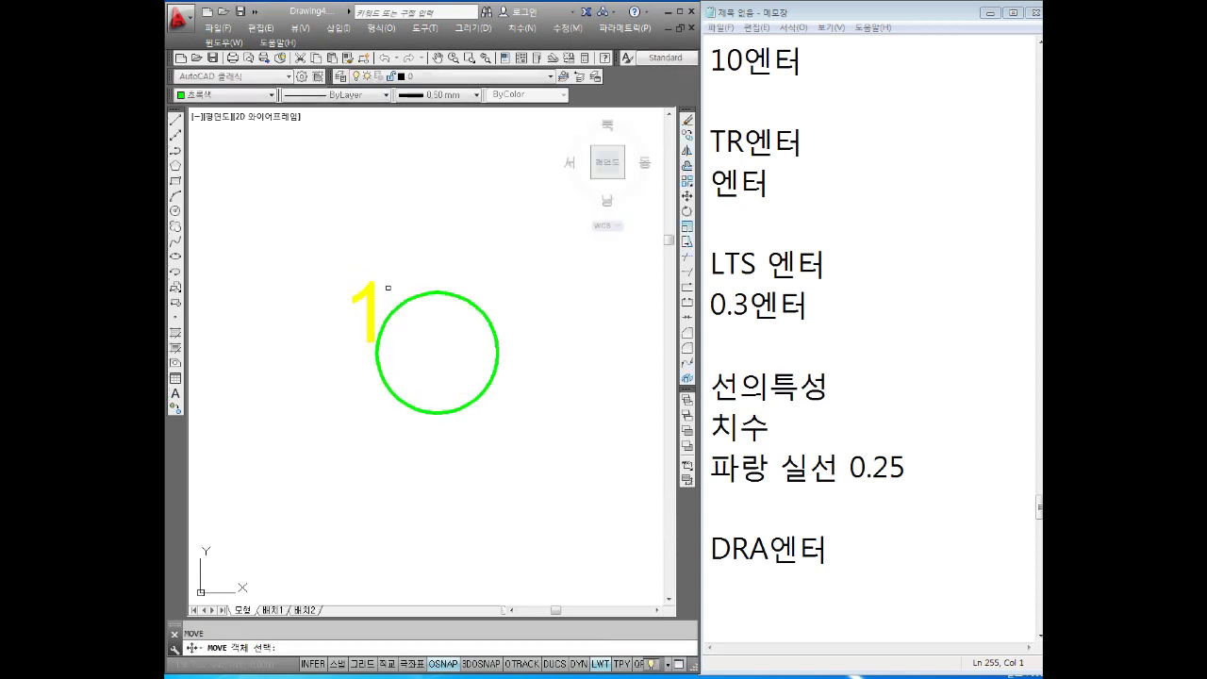
{"action": "type", "text": "m"}
{"action": "key", "text": "Return"}
{"action": "left_click", "coordinate": [368, 309]}
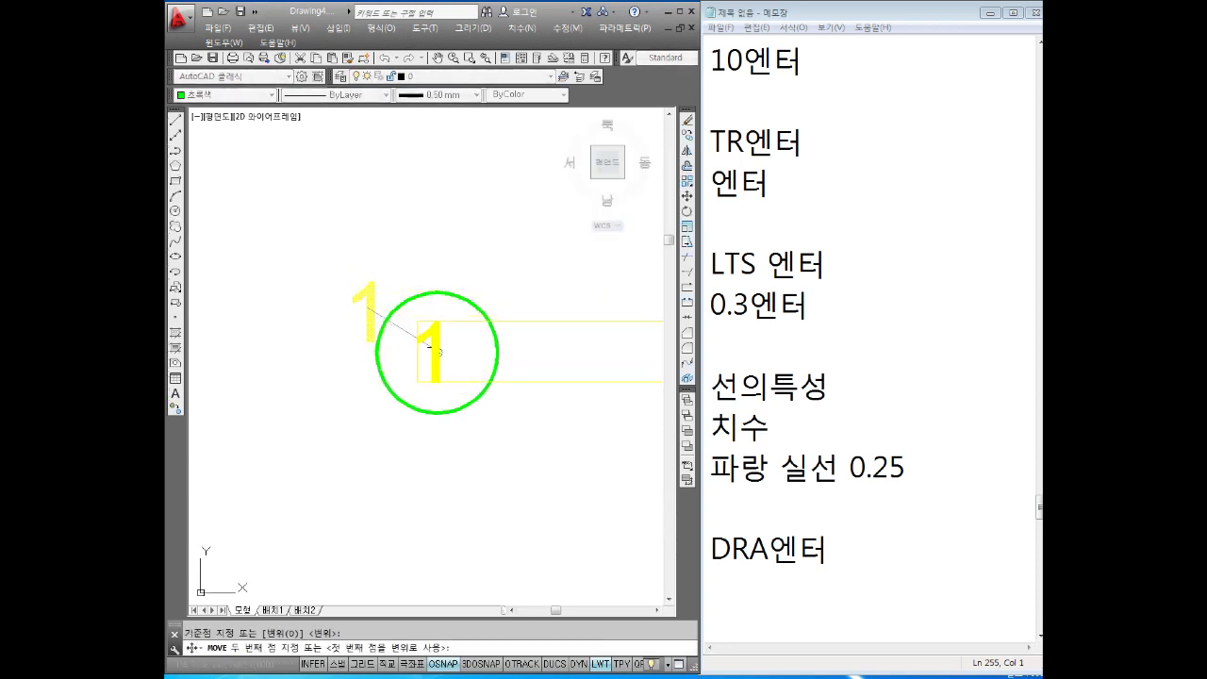
{"action": "left_click", "coordinate": [433, 347]}
{"action": "key", "text": "Escape"}
{"action": "scroll", "coordinate": [483, 366], "scroll_direction": "up", "scroll_amount": 2}
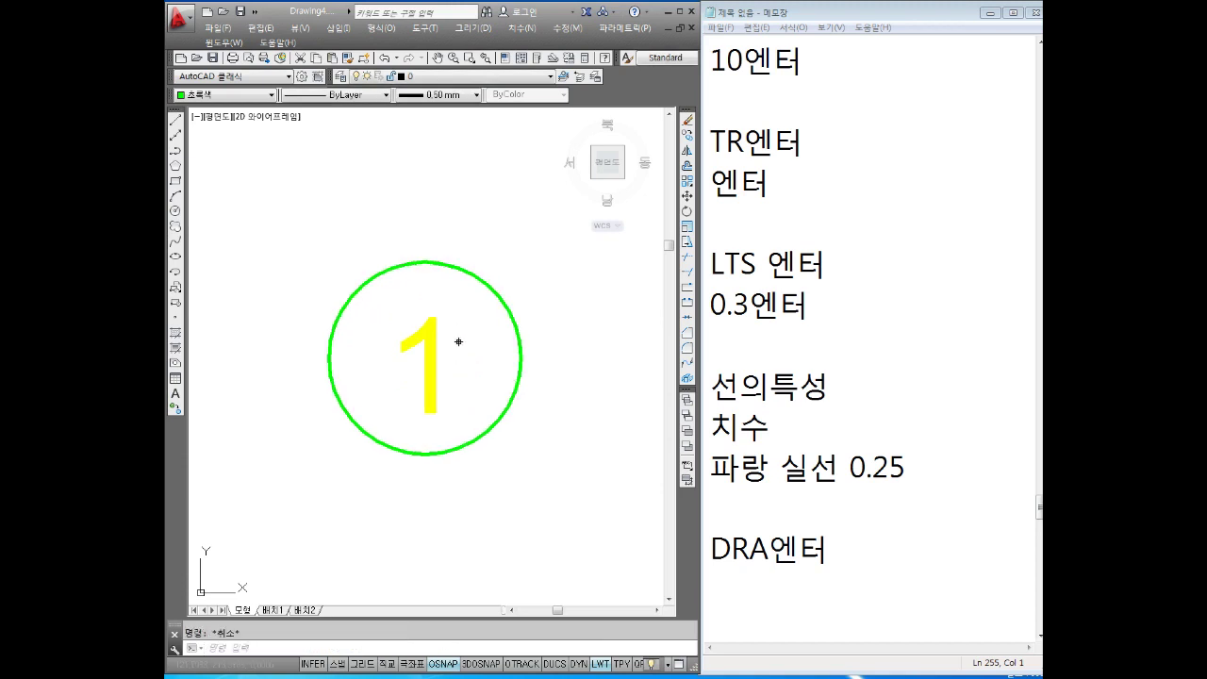
{"action": "scroll", "coordinate": [453, 345], "scroll_direction": "up", "scroll_amount": 3}
{"action": "type", "text": "m"}
{"action": "key", "text": "Return"}
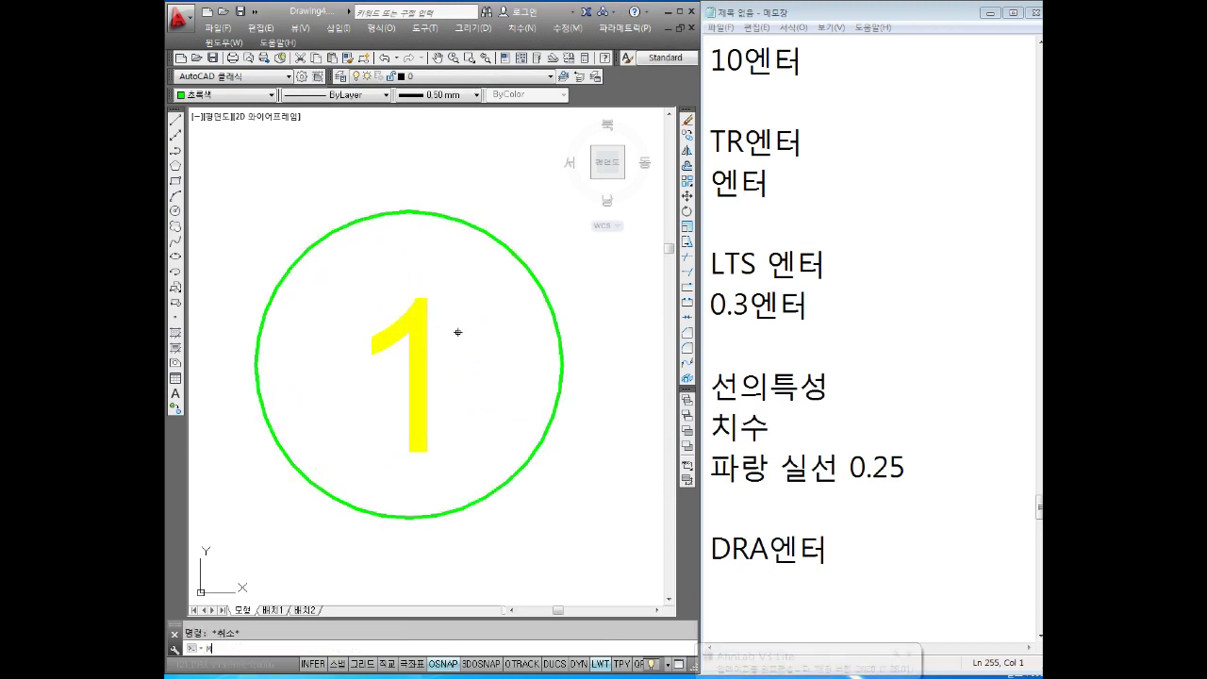
- Leave the 1 in place and zoom back out over the whole cam plate
{"action": "left_click", "coordinate": [414, 375]}
{"action": "key", "text": "Escape"}
{"action": "scroll", "coordinate": [423, 424], "scroll_direction": "down", "scroll_amount": 8}
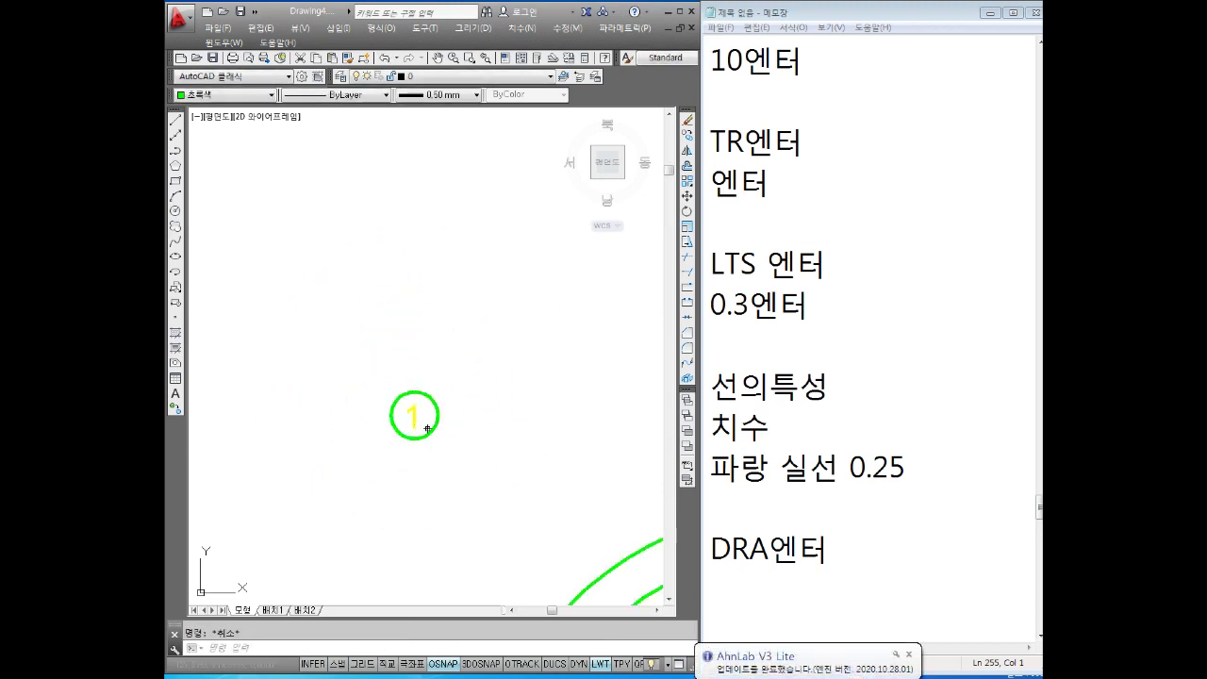
{"action": "scroll", "coordinate": [429, 415], "scroll_direction": "down", "scroll_amount": 4}
{"action": "scroll", "coordinate": [434, 321], "scroll_direction": "down", "scroll_amount": 1}
{"action": "scroll", "coordinate": [416, 302], "scroll_direction": "down", "scroll_amount": 1}
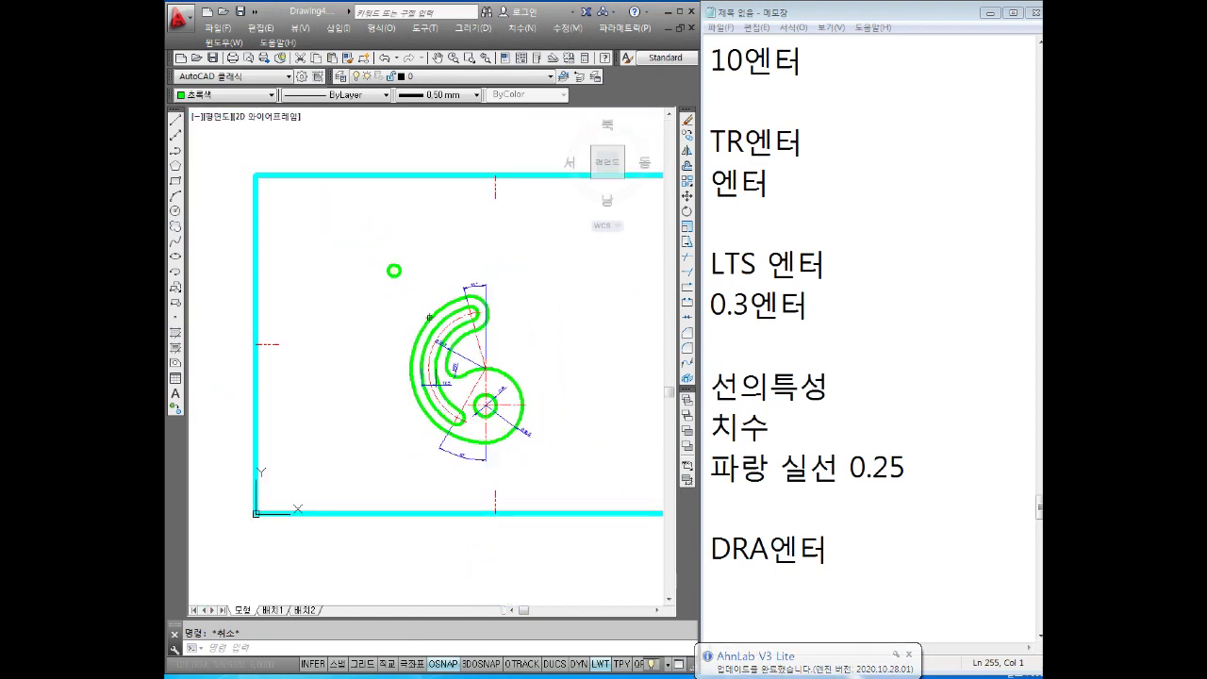
{"action": "scroll", "coordinate": [409, 335], "scroll_direction": "down", "scroll_amount": 1}
{"action": "scroll", "coordinate": [381, 314], "scroll_direction": "up", "scroll_amount": 3}
{"action": "scroll", "coordinate": [381, 314], "scroll_direction": "up", "scroll_amount": 2}
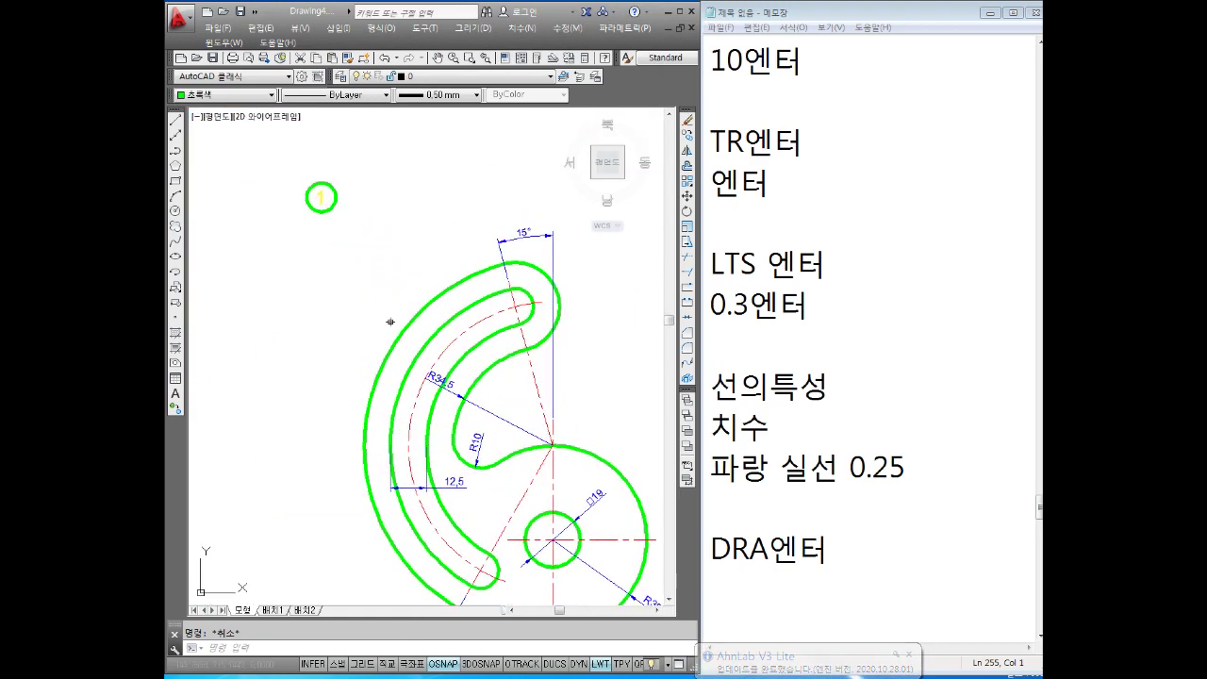
{"action": "scroll", "coordinate": [382, 306], "scroll_direction": "down", "scroll_amount": 2}
{"action": "scroll", "coordinate": [416, 330], "scroll_direction": "down", "scroll_amount": 4}
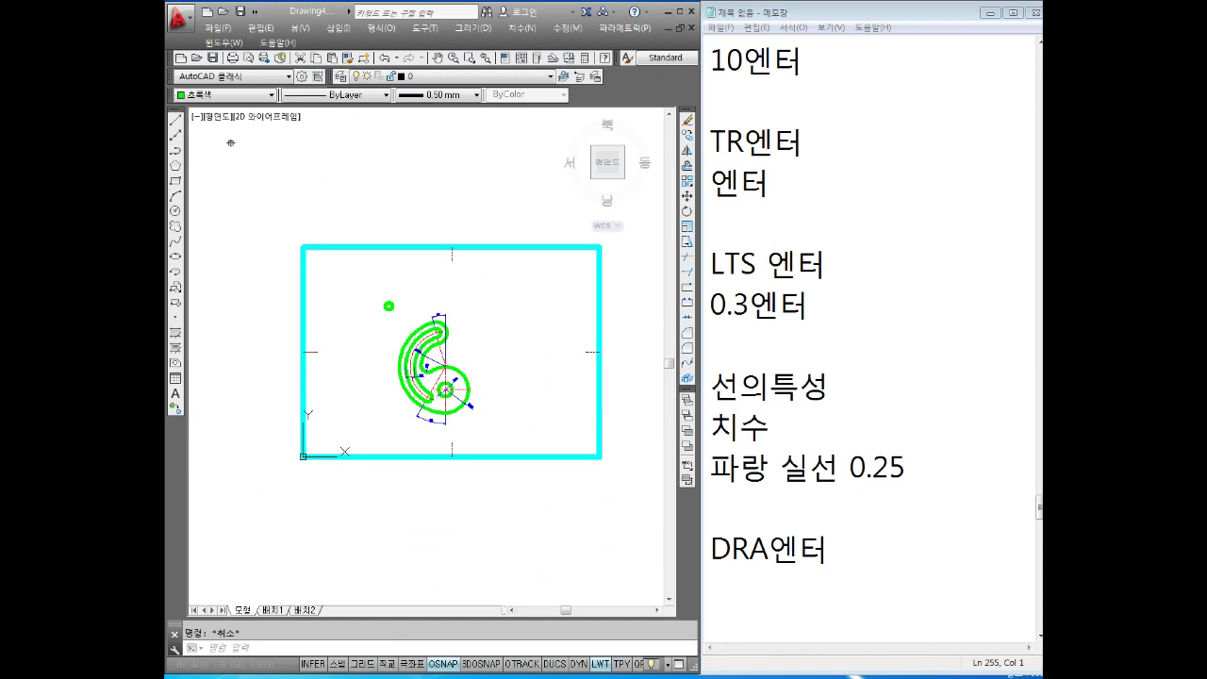
- Save the drawing as 2020-10-28-3, starting from the existing 2020-10-28-2 name
{"action": "left_click", "coordinate": [180, 17]}
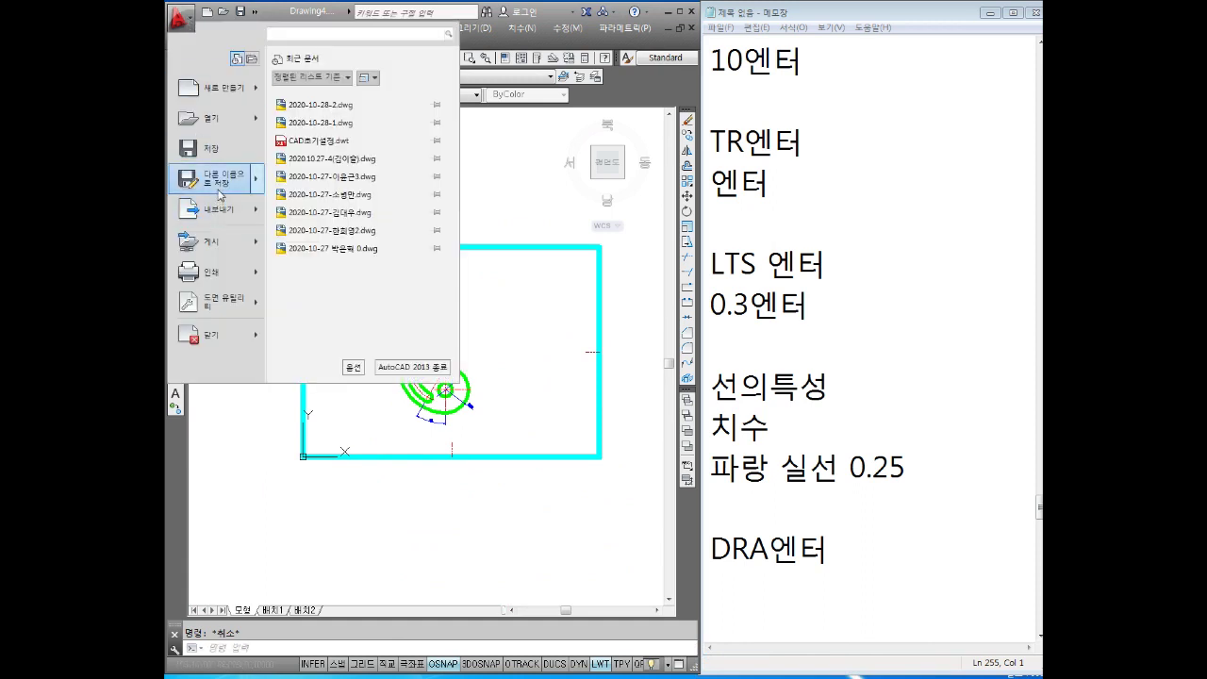
{"action": "left_click", "coordinate": [220, 191]}
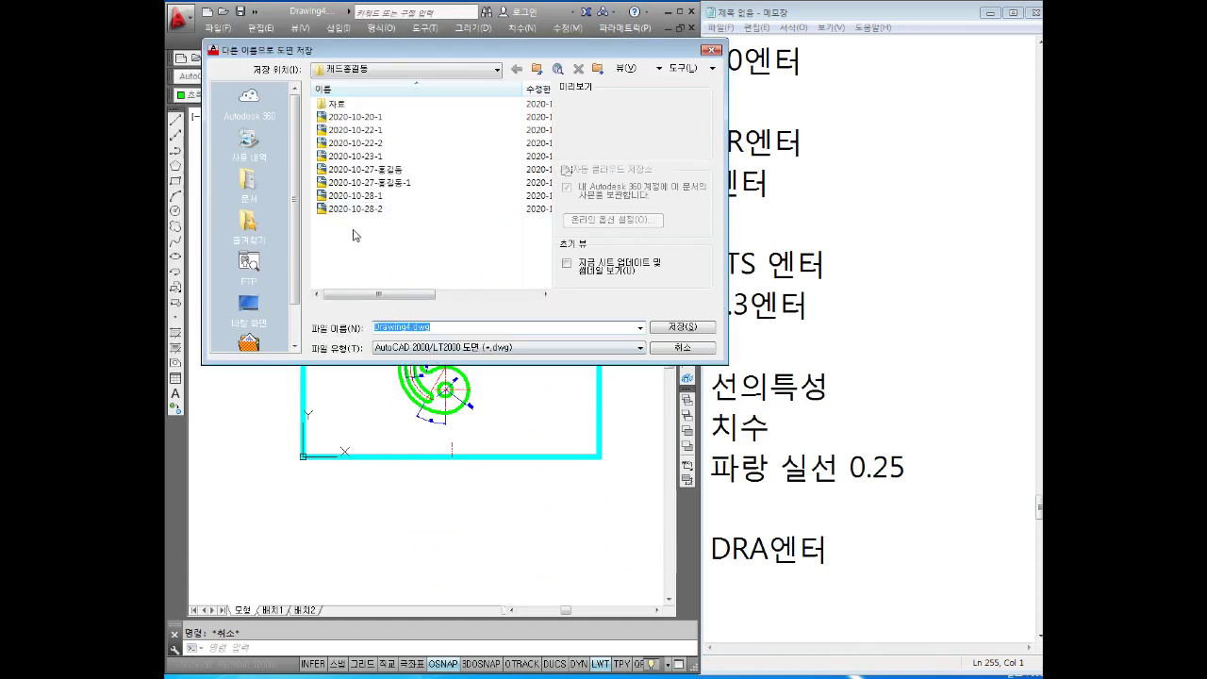
{"action": "left_click", "coordinate": [380, 209]}
{"action": "left_click", "coordinate": [443, 327]}
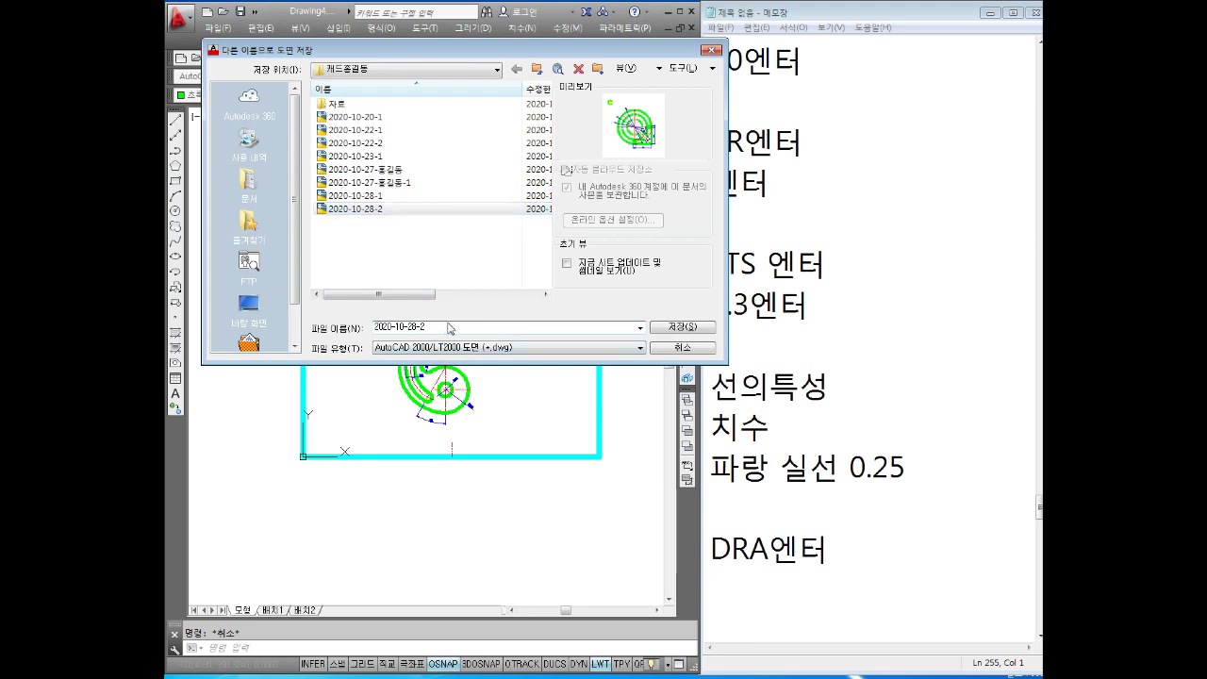
{"action": "key", "text": "Return"}
{"action": "left_click", "coordinate": [845, 577]}
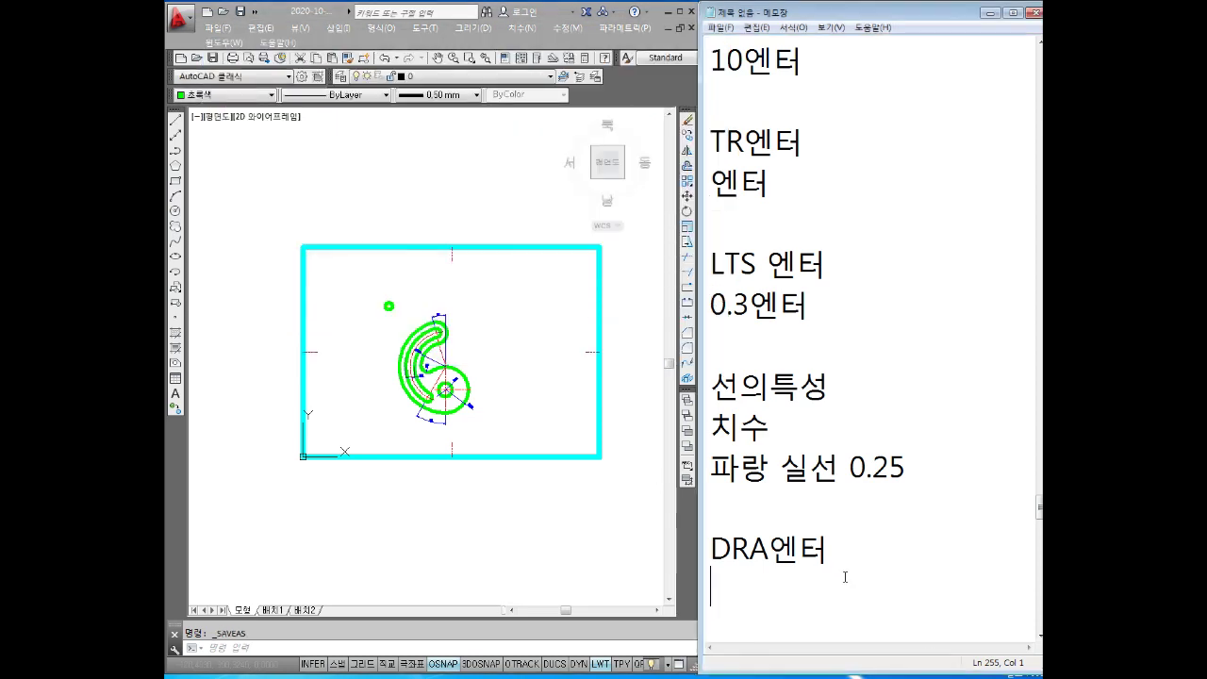
- Add the lines '부품번호' and '다른이름으로저장' to the end of the Notepad notes
{"action": "key", "text": "Return"}
{"action": "key", "text": "Return"}
{"action": "type", "text": "부푸"}
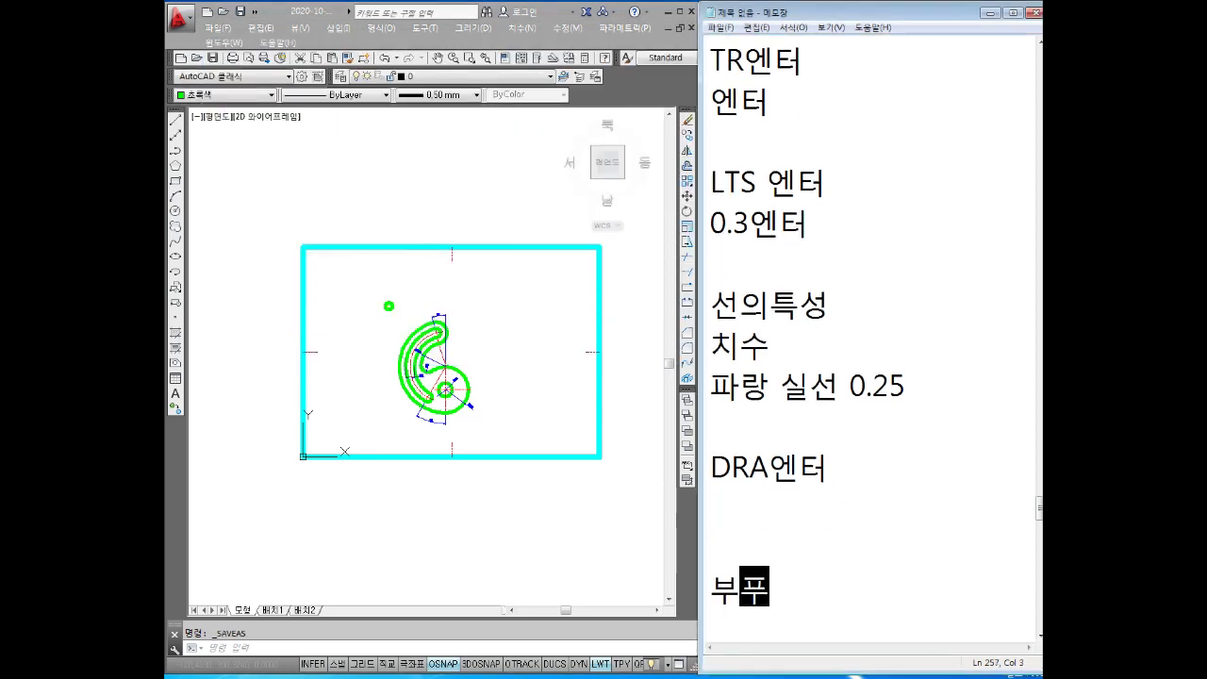
{"action": "type", "text": "품번호"}
{"action": "key", "text": "Return"}
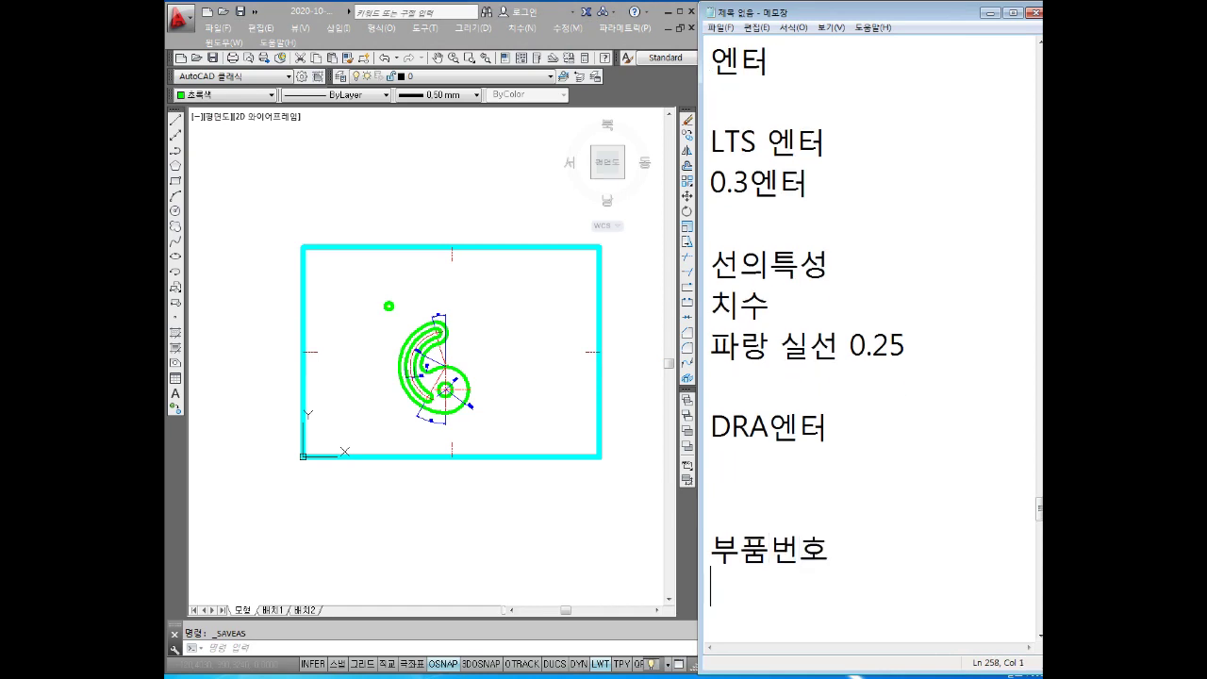
{"action": "type", "text": "다른"}
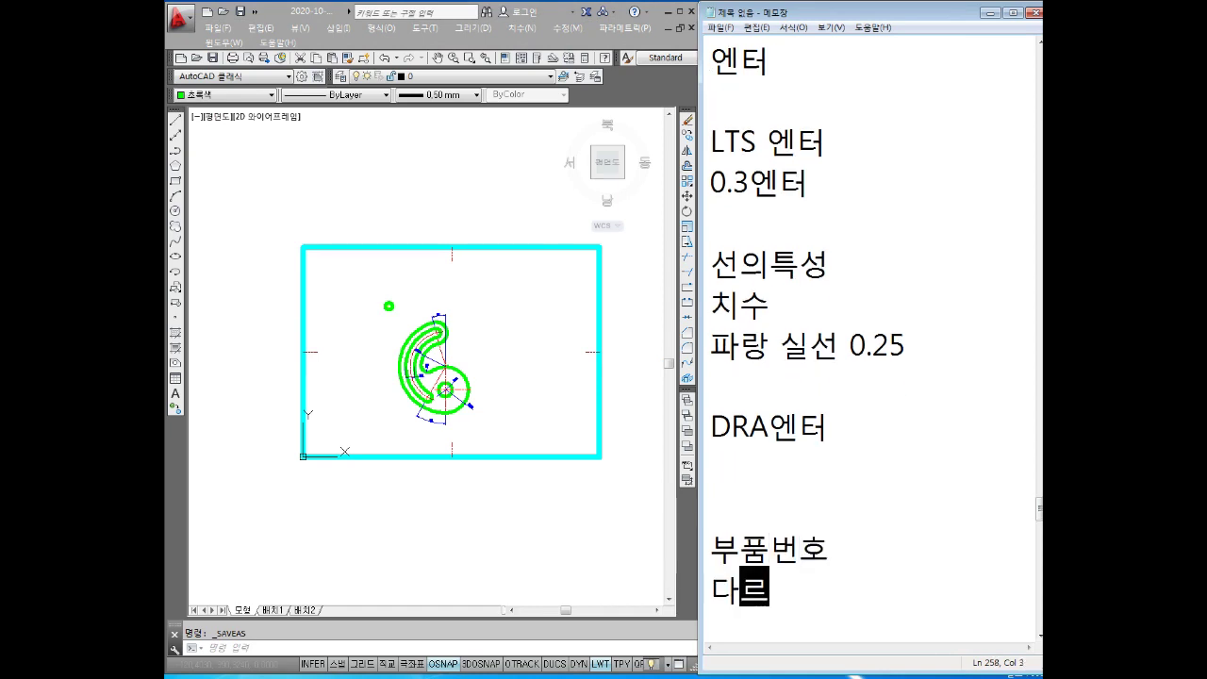
{"action": "type", "text": "이름으로저ㅓ"}
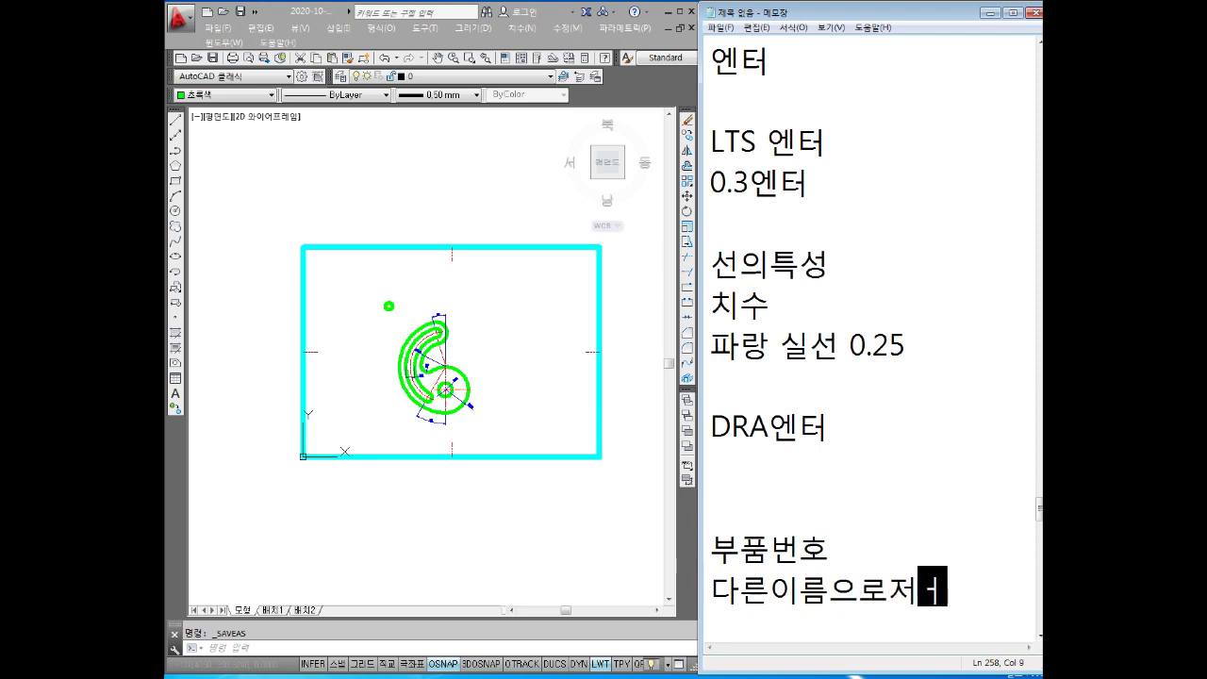
{"action": "type", "text": "장"}
{"action": "key", "text": "Return"}
{"action": "key", "text": "Return"}
{"action": "key", "text": "Return"}
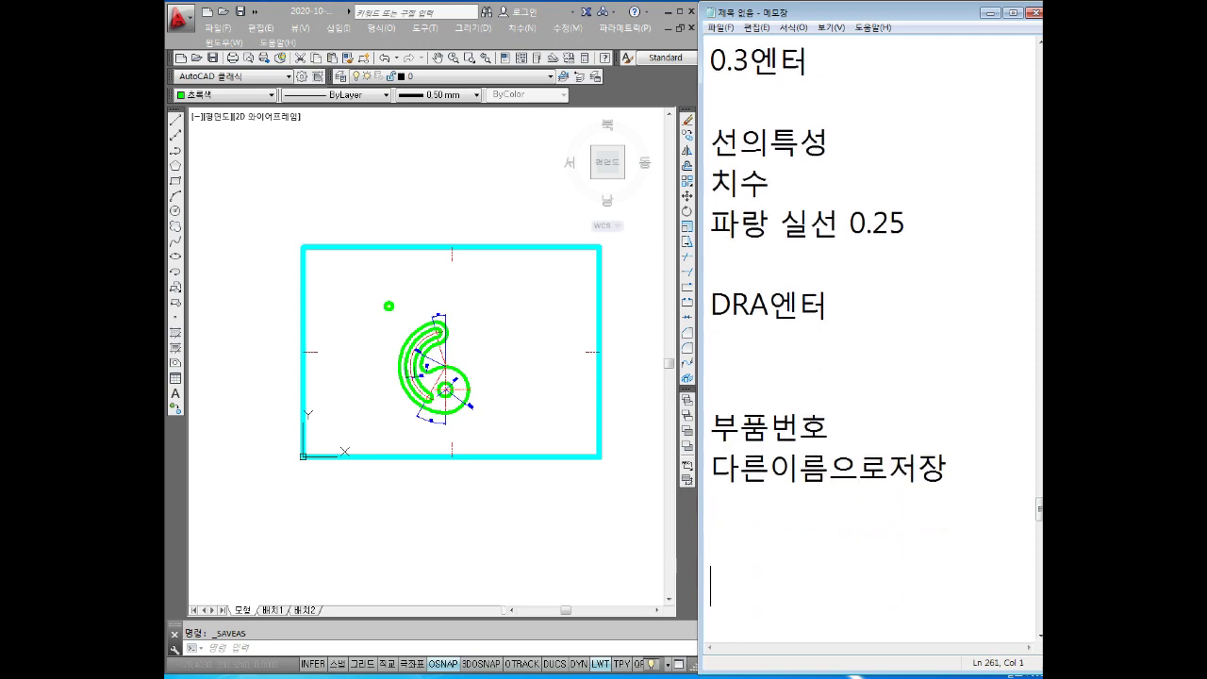
- Back in AutoCAD, clear the leftover save command and readjust the view
{"action": "left_click", "coordinate": [447, 378]}
{"action": "key", "text": "Escape"}
{"action": "scroll", "coordinate": [448, 369], "scroll_direction": "up", "scroll_amount": 3}
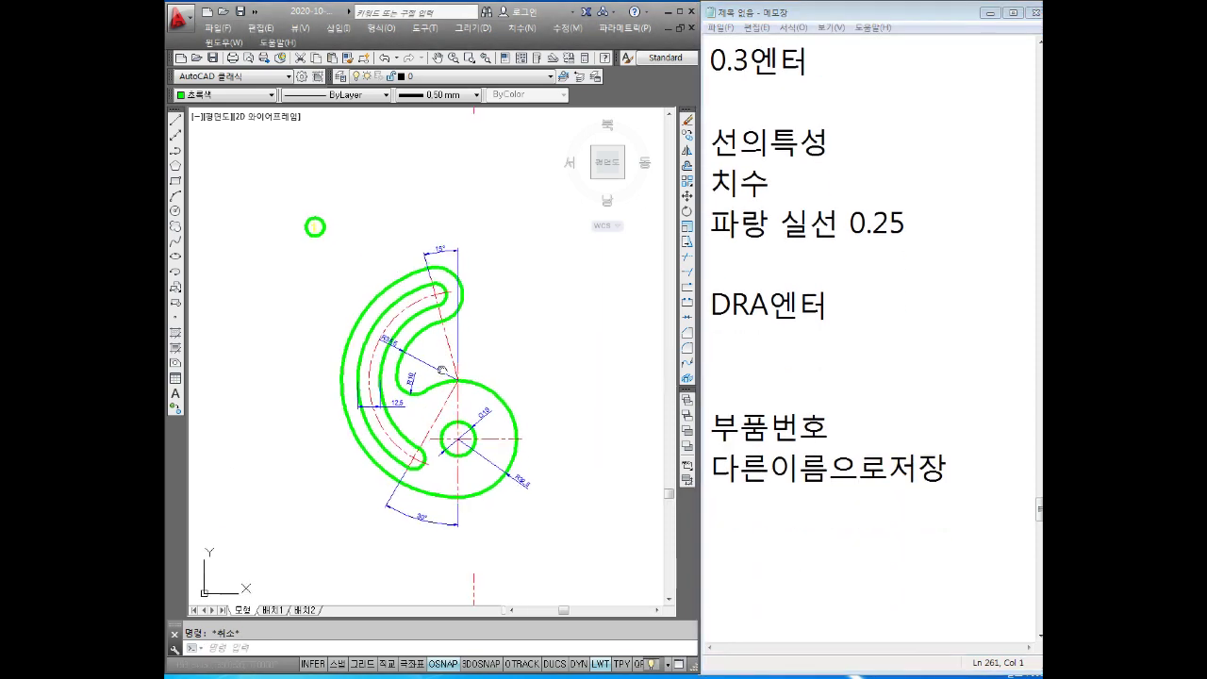
{"action": "scroll", "coordinate": [448, 369], "scroll_direction": "up", "scroll_amount": 3}
{"action": "scroll", "coordinate": [448, 369], "scroll_direction": "down", "scroll_amount": 2}
{"action": "scroll", "coordinate": [448, 369], "scroll_direction": "down", "scroll_amount": 2}
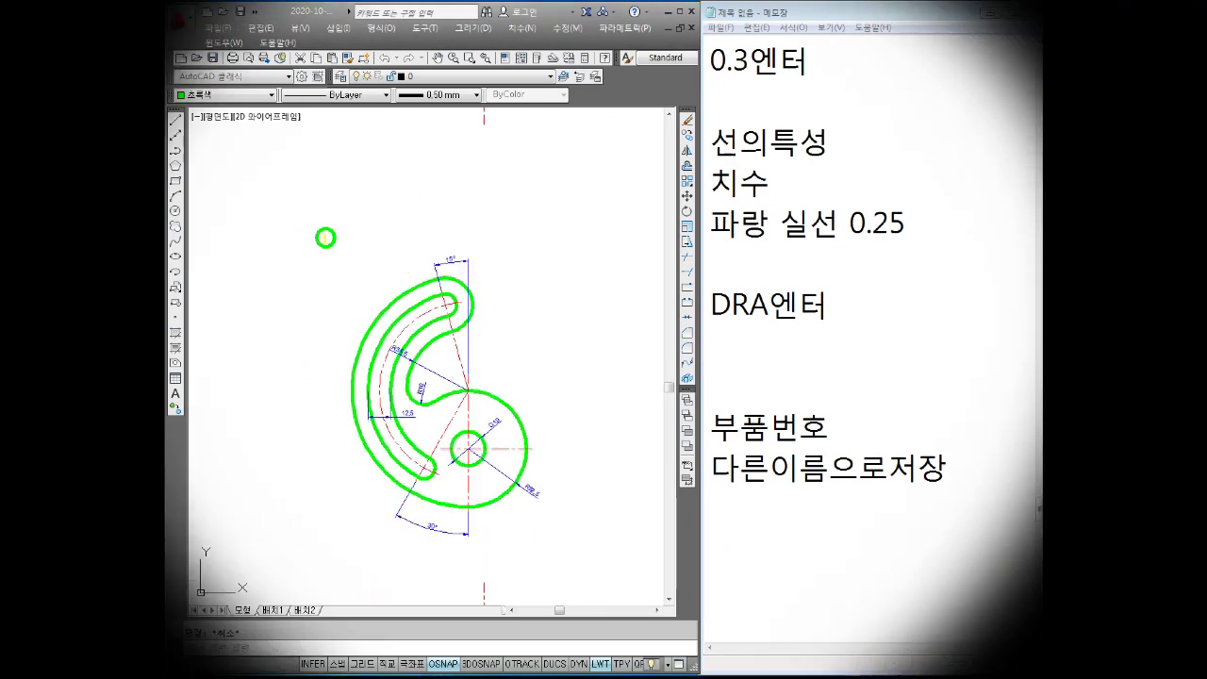